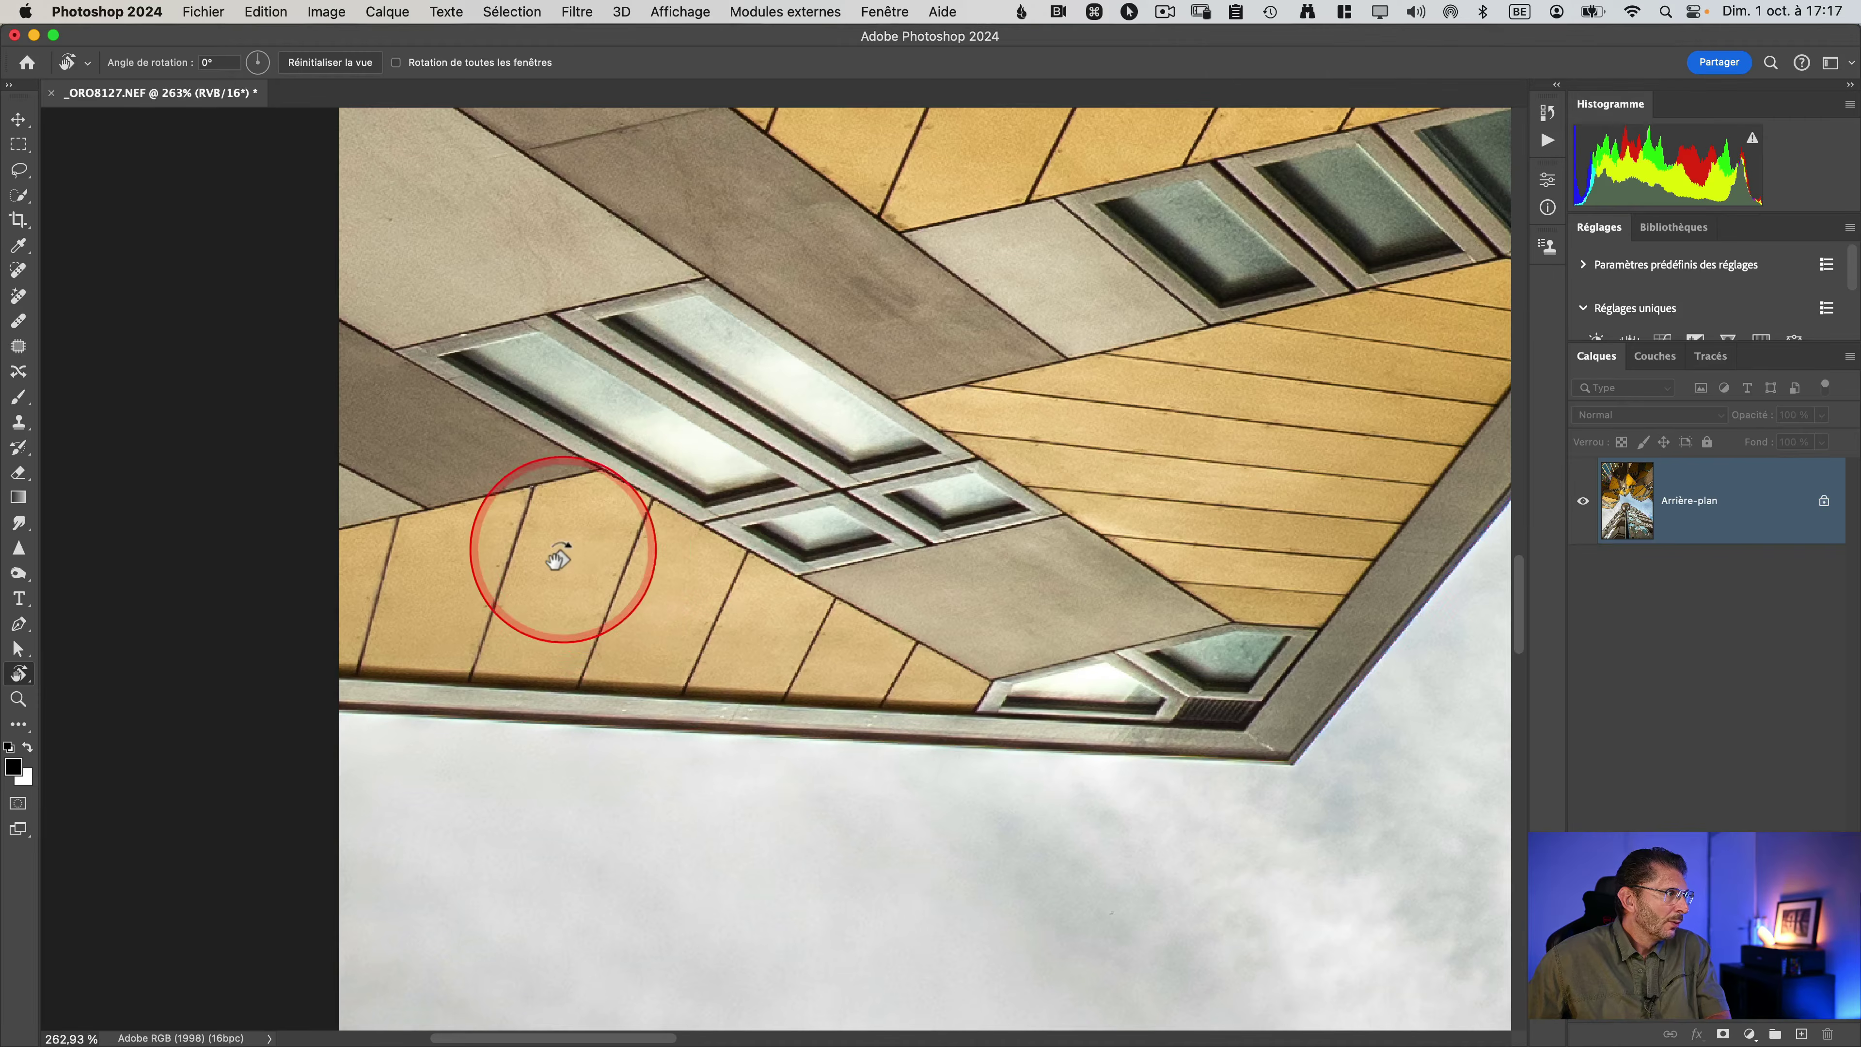
Step: Rotate the view to about -13° and start a Pen path along the yellow building's lower edge to its corner
left_click_drag(553, 541, 454, 627)
key("p")
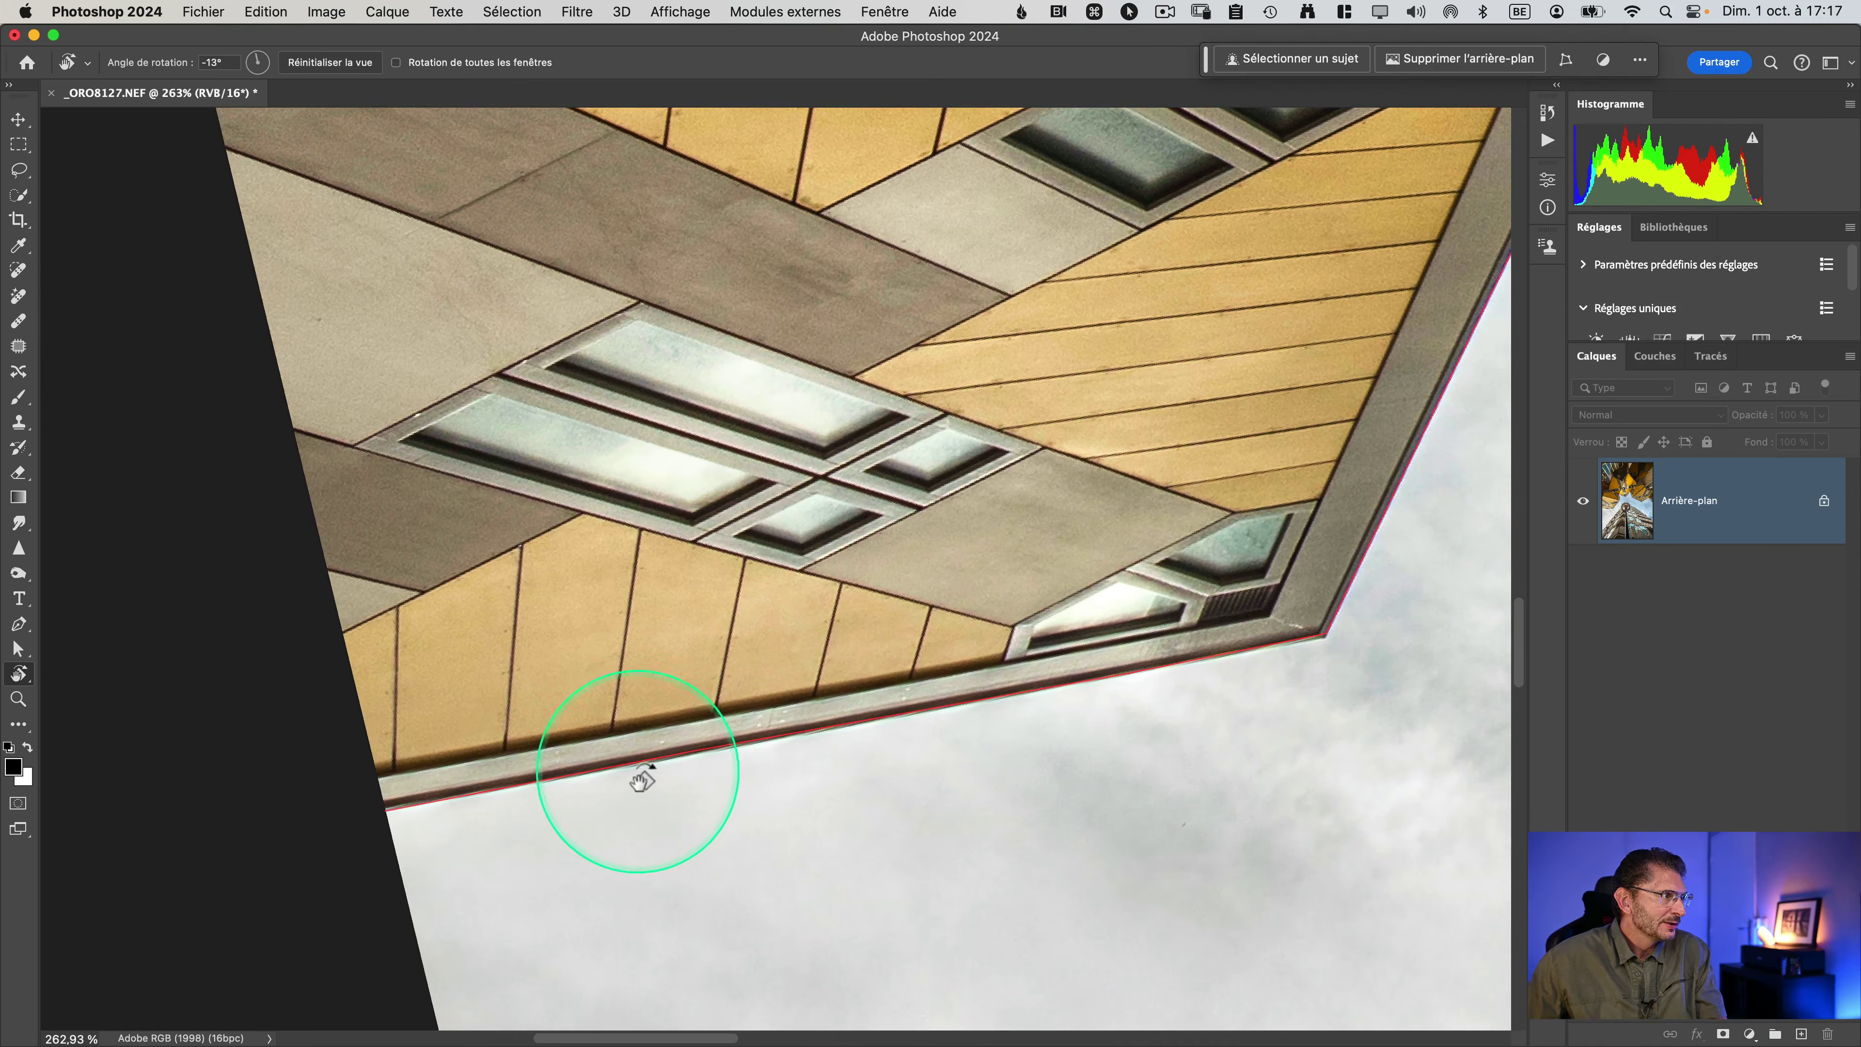
left_click(383, 809)
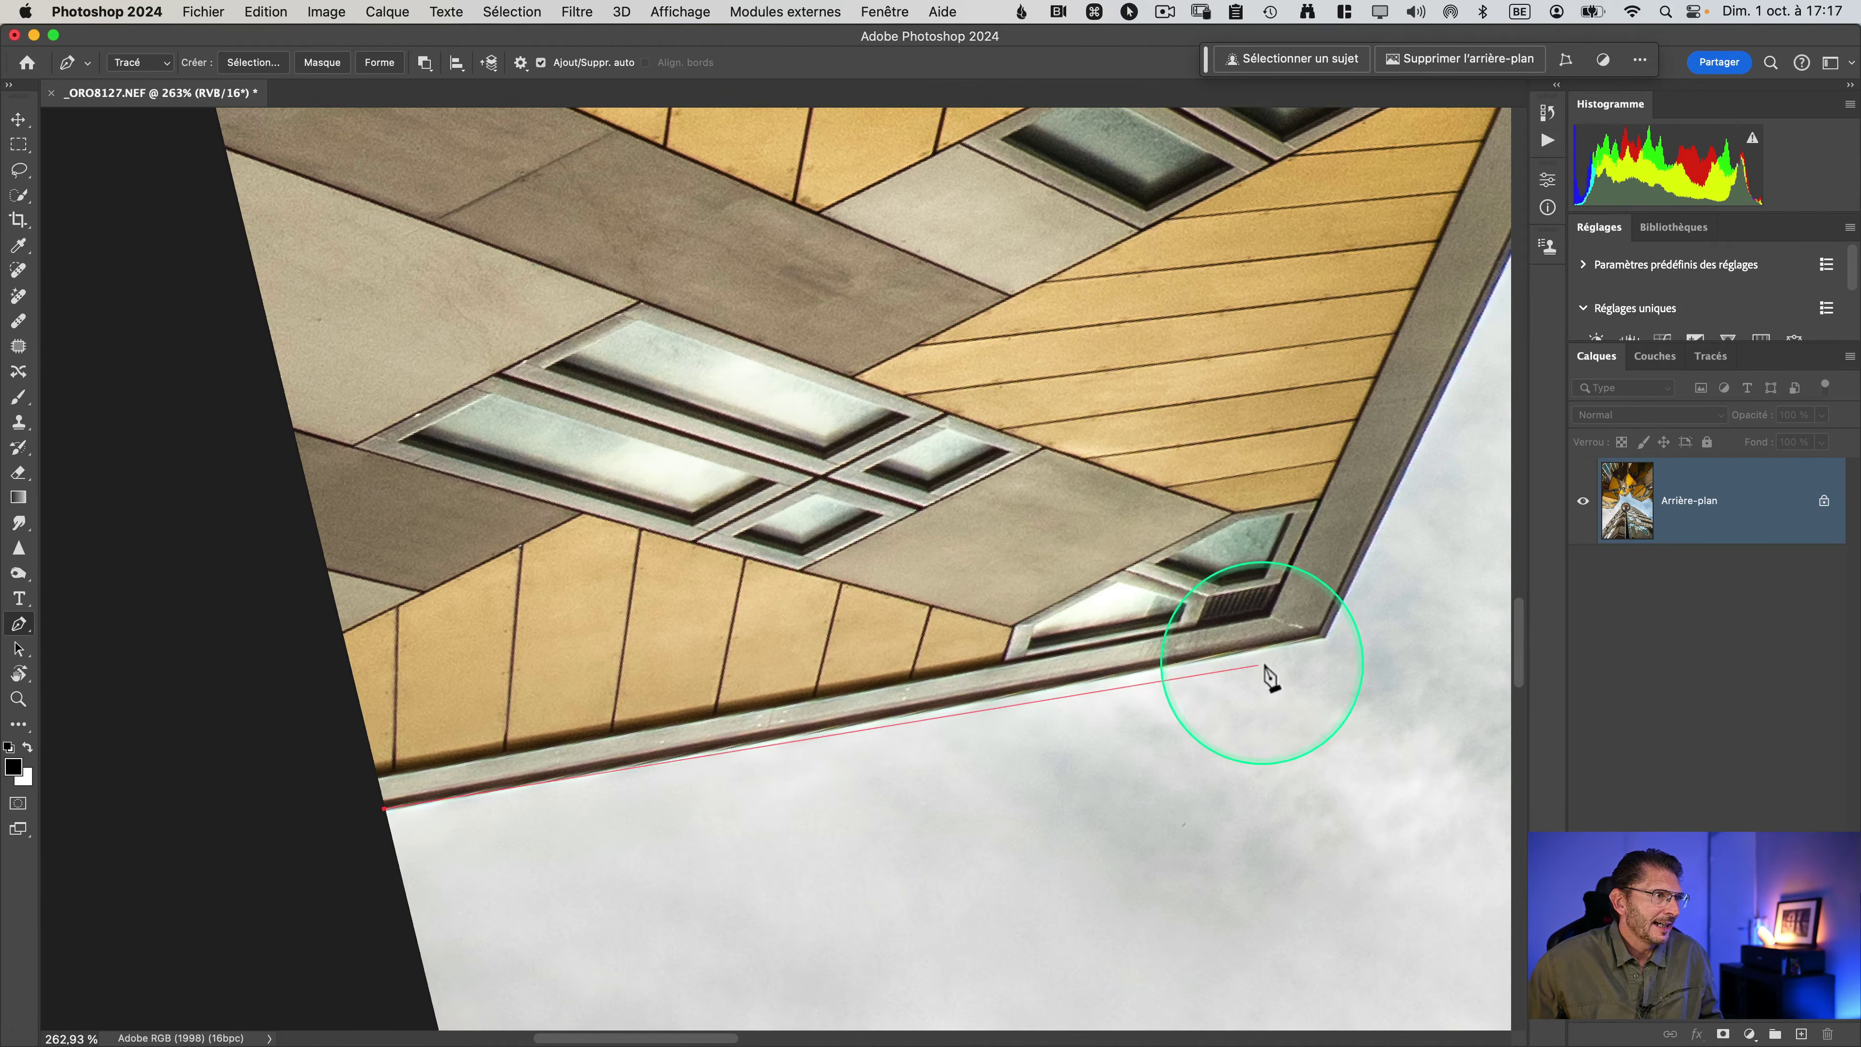
left_click(1324, 637)
Step: Turn the view so the building's next edge lies horizontal and continue the path along it with two anchor points
key("space")
left_click_drag(1328, 649, 989, 740)
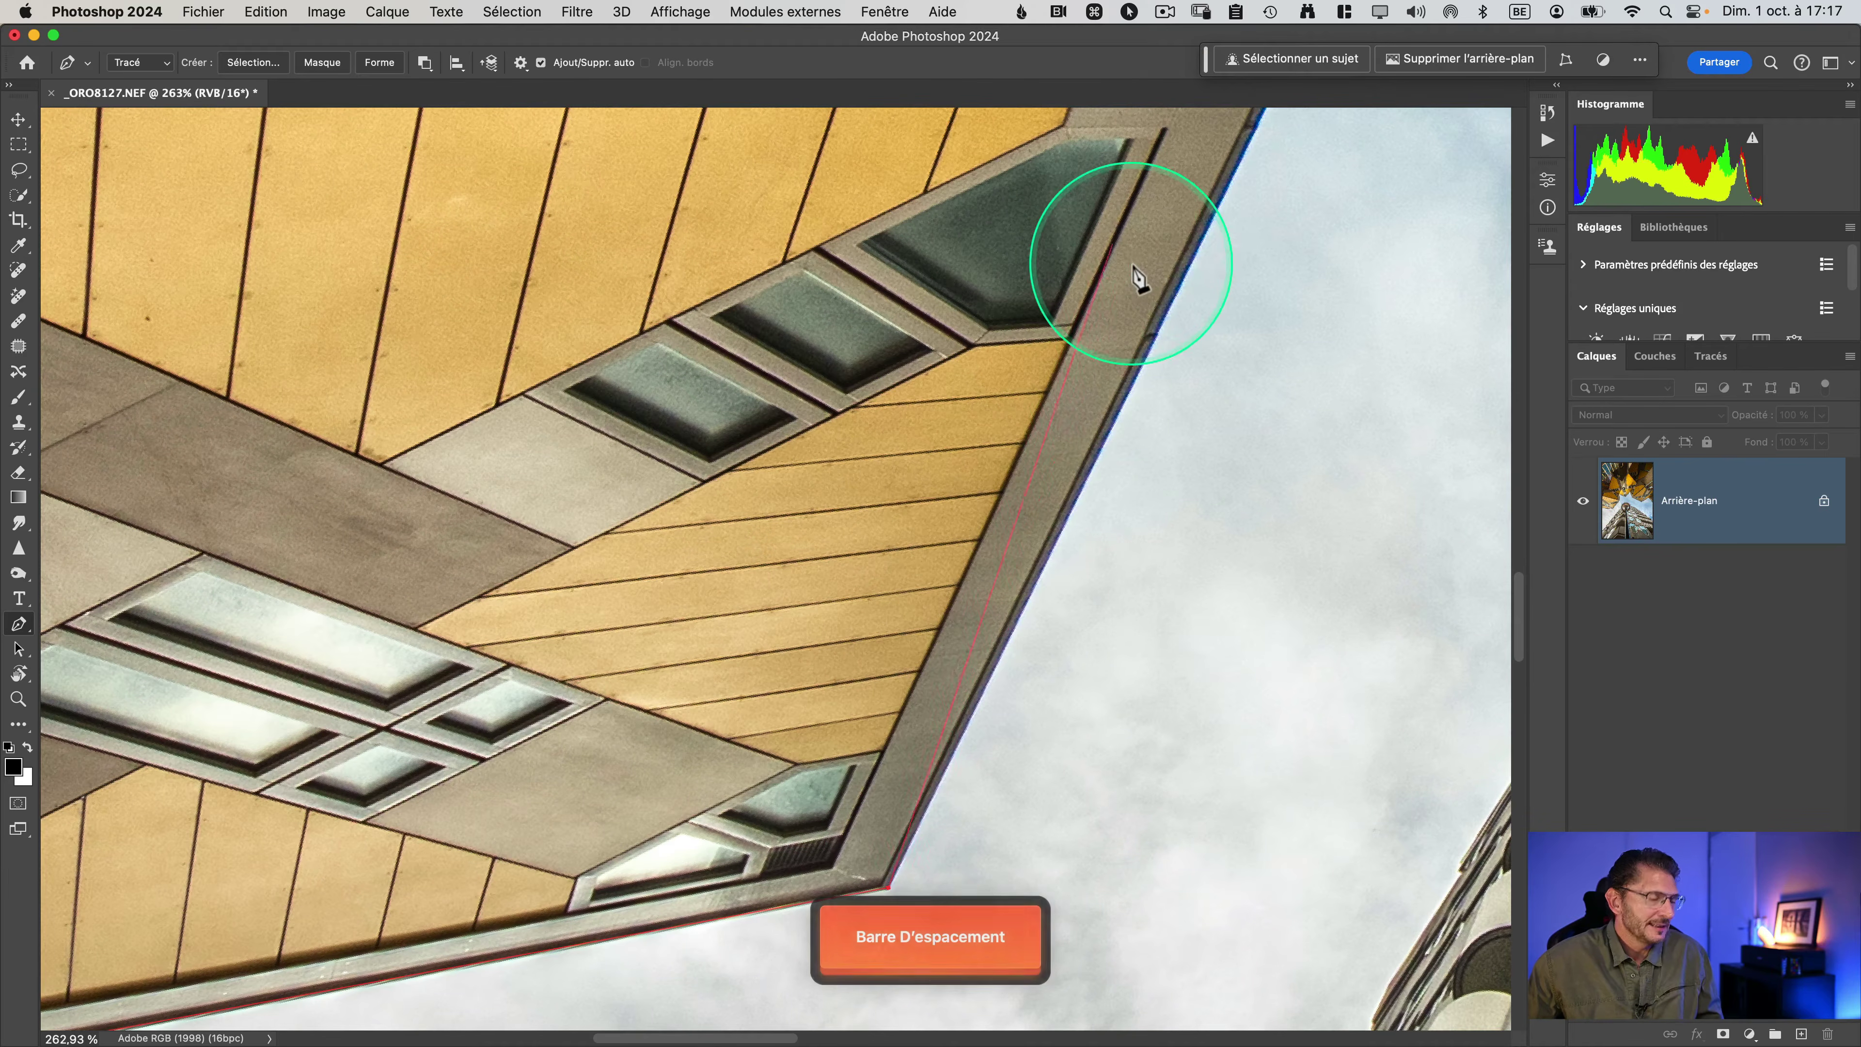
key("r")
left_click_drag(1131, 264, 1239, 789)
key("super+z")
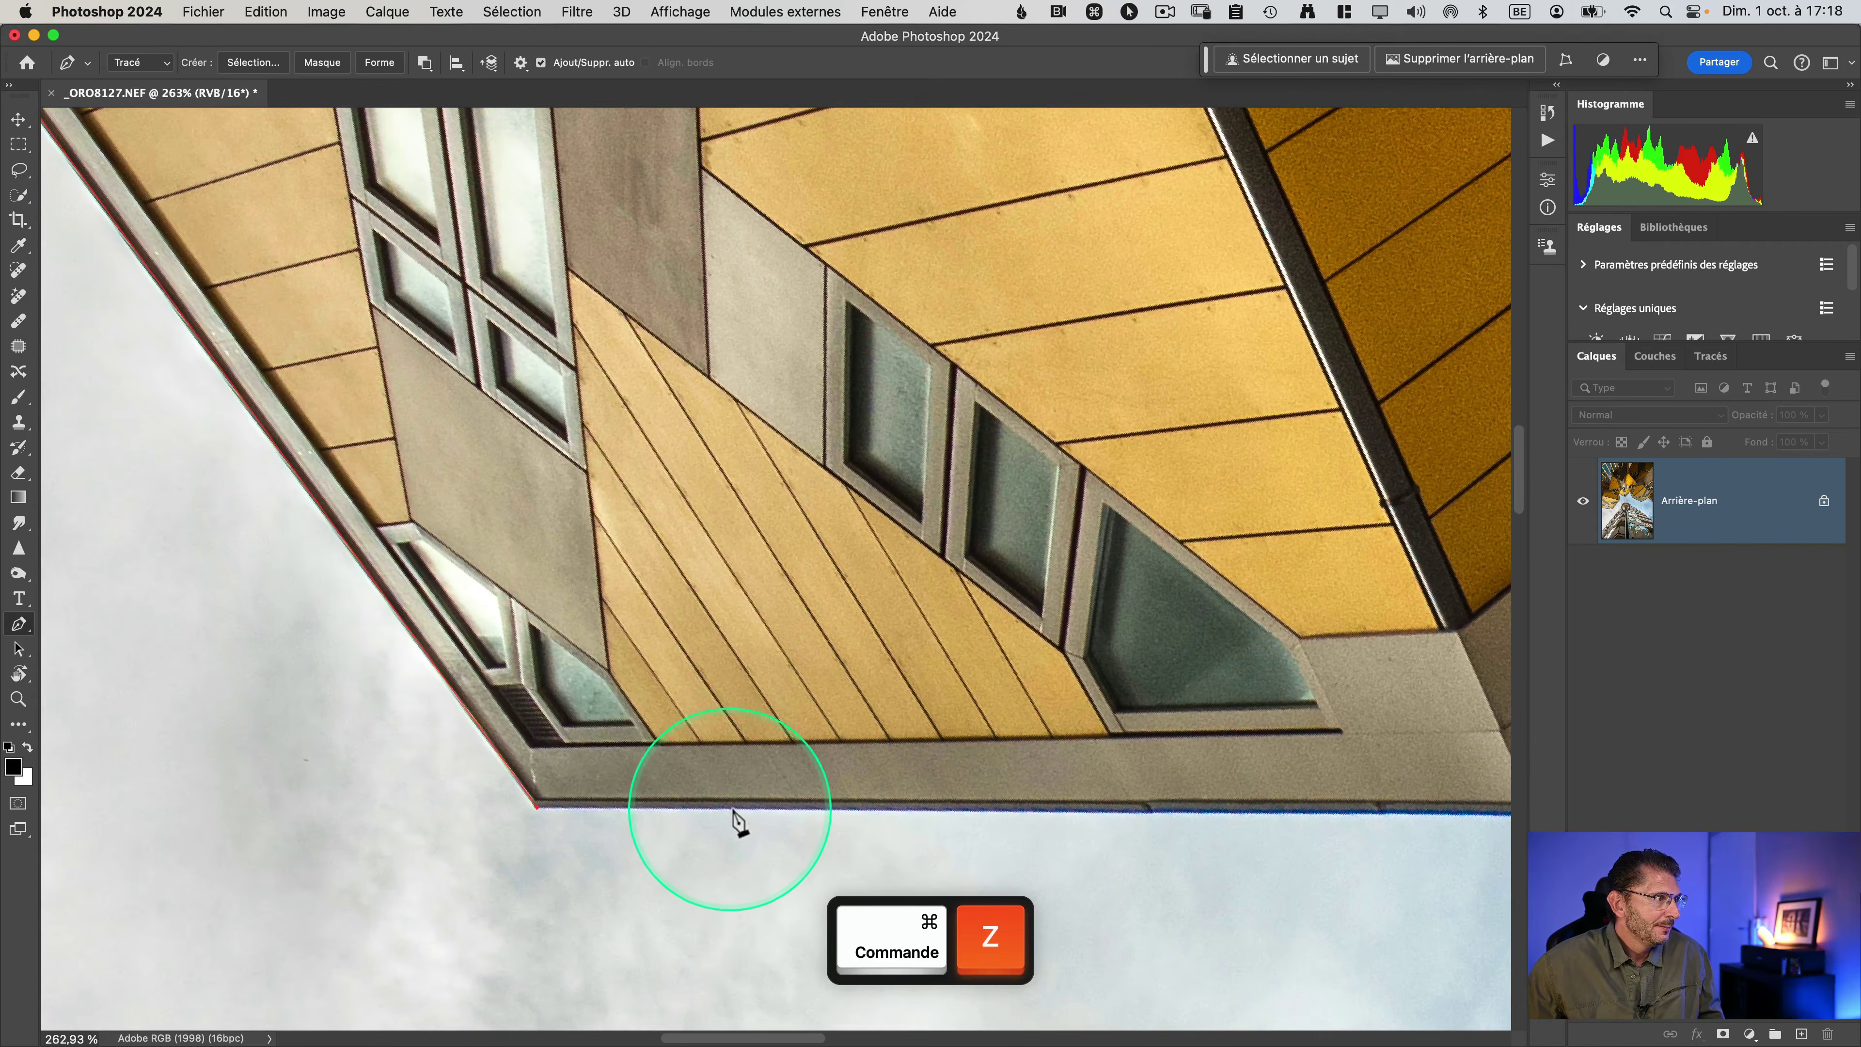
left_click(747, 808)
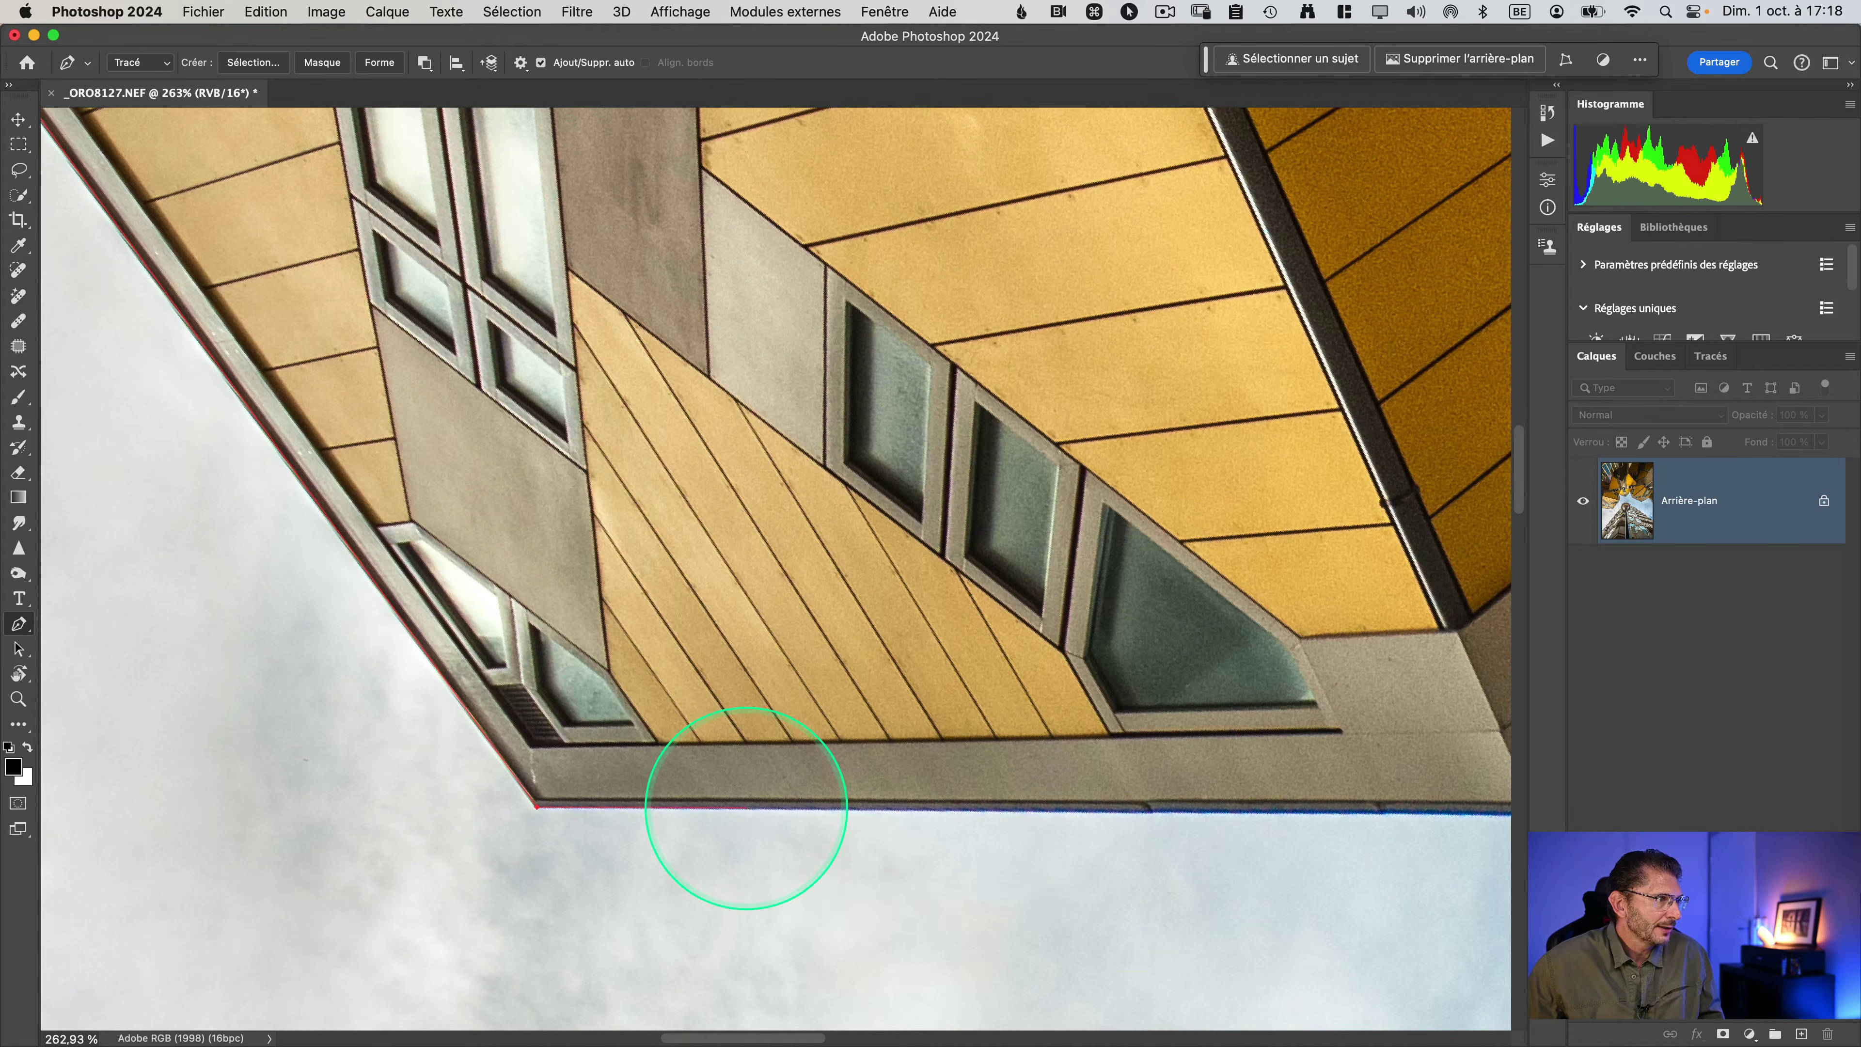
left_click(1153, 812)
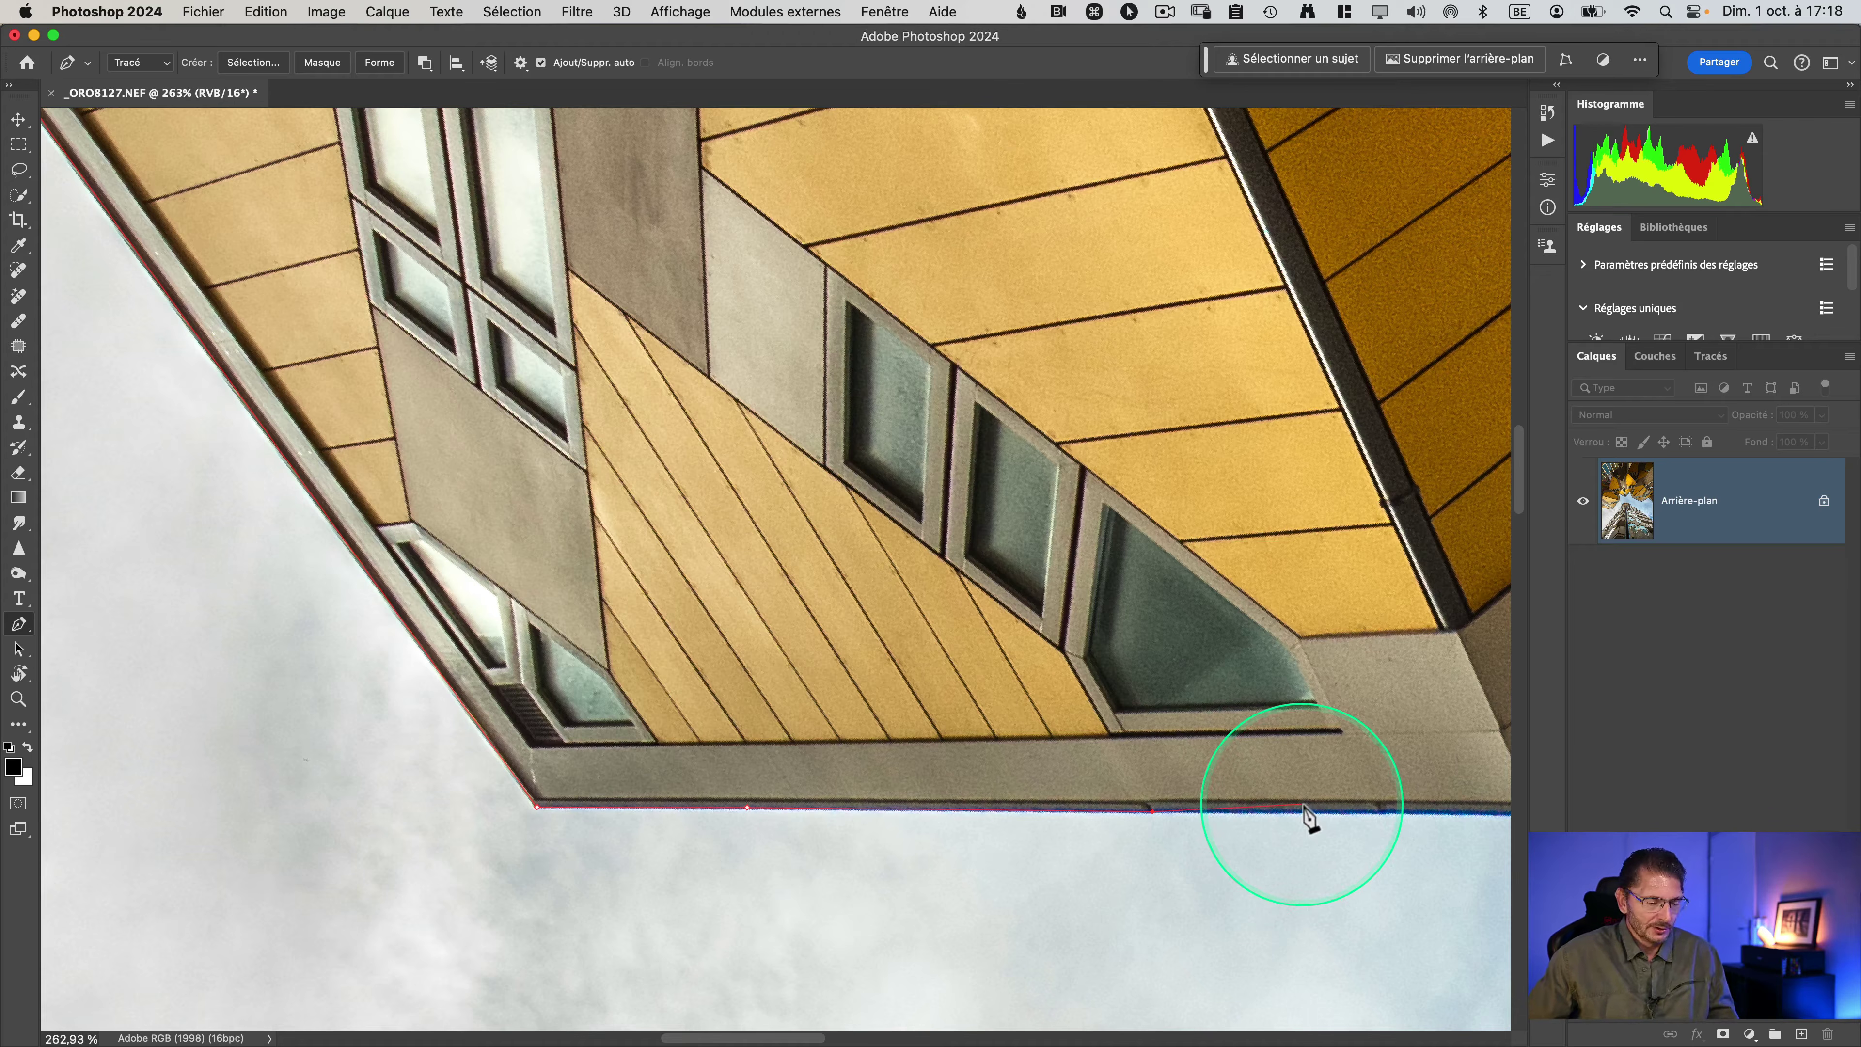
key("Escape")
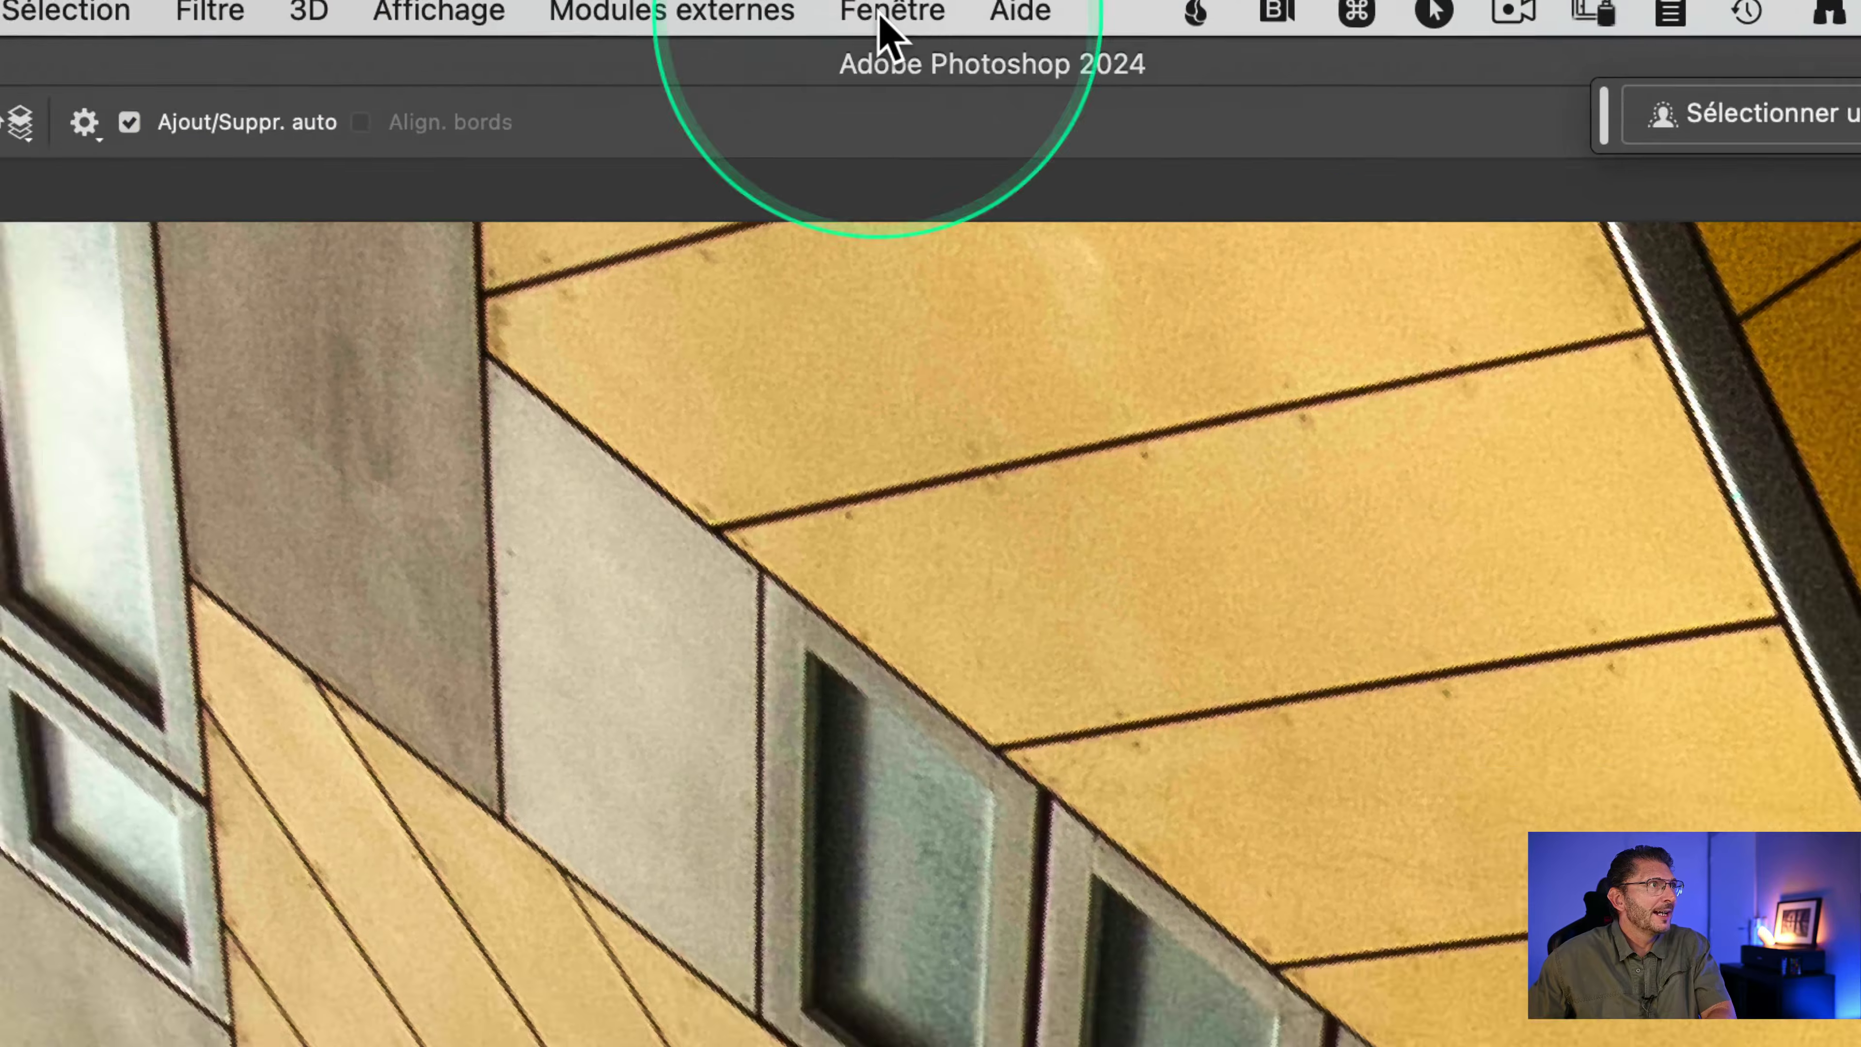
Step: Show the Navigation panel, detach it as a floating window and resize it to a large preview of the photo
left_click(883, 13)
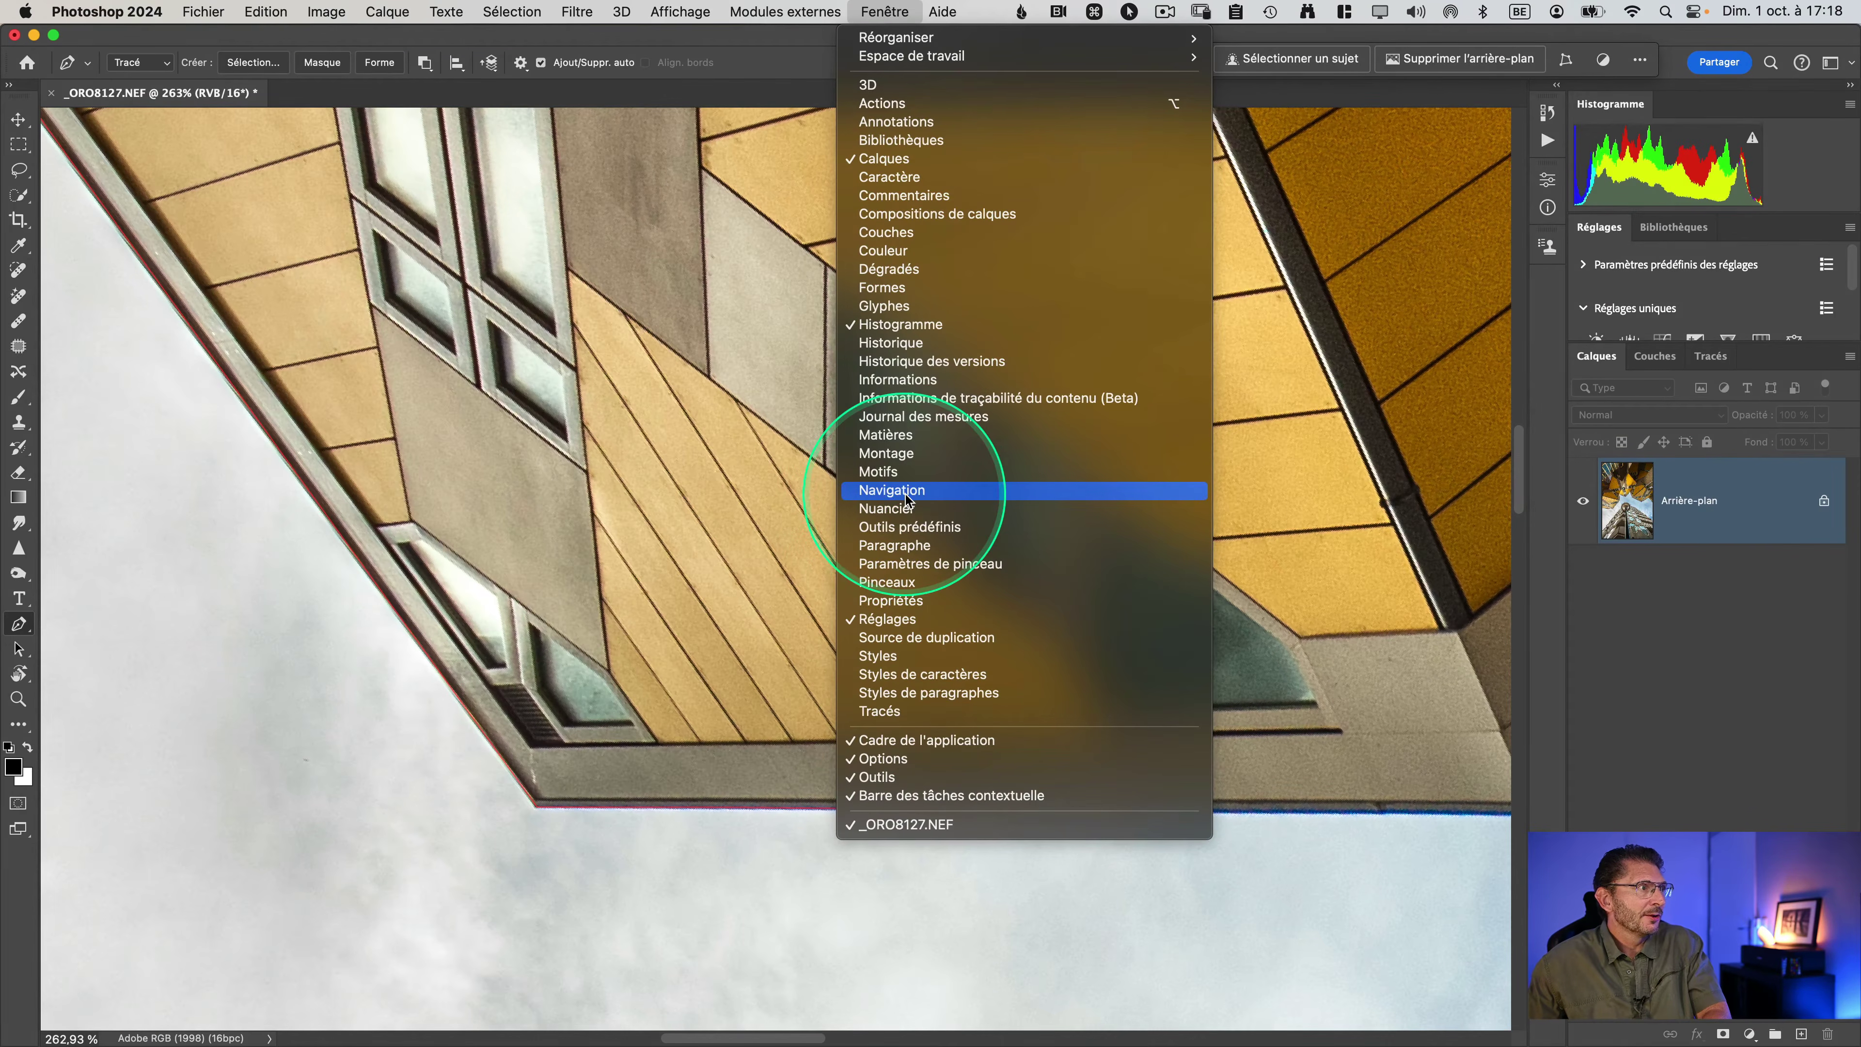
left_click(907, 491)
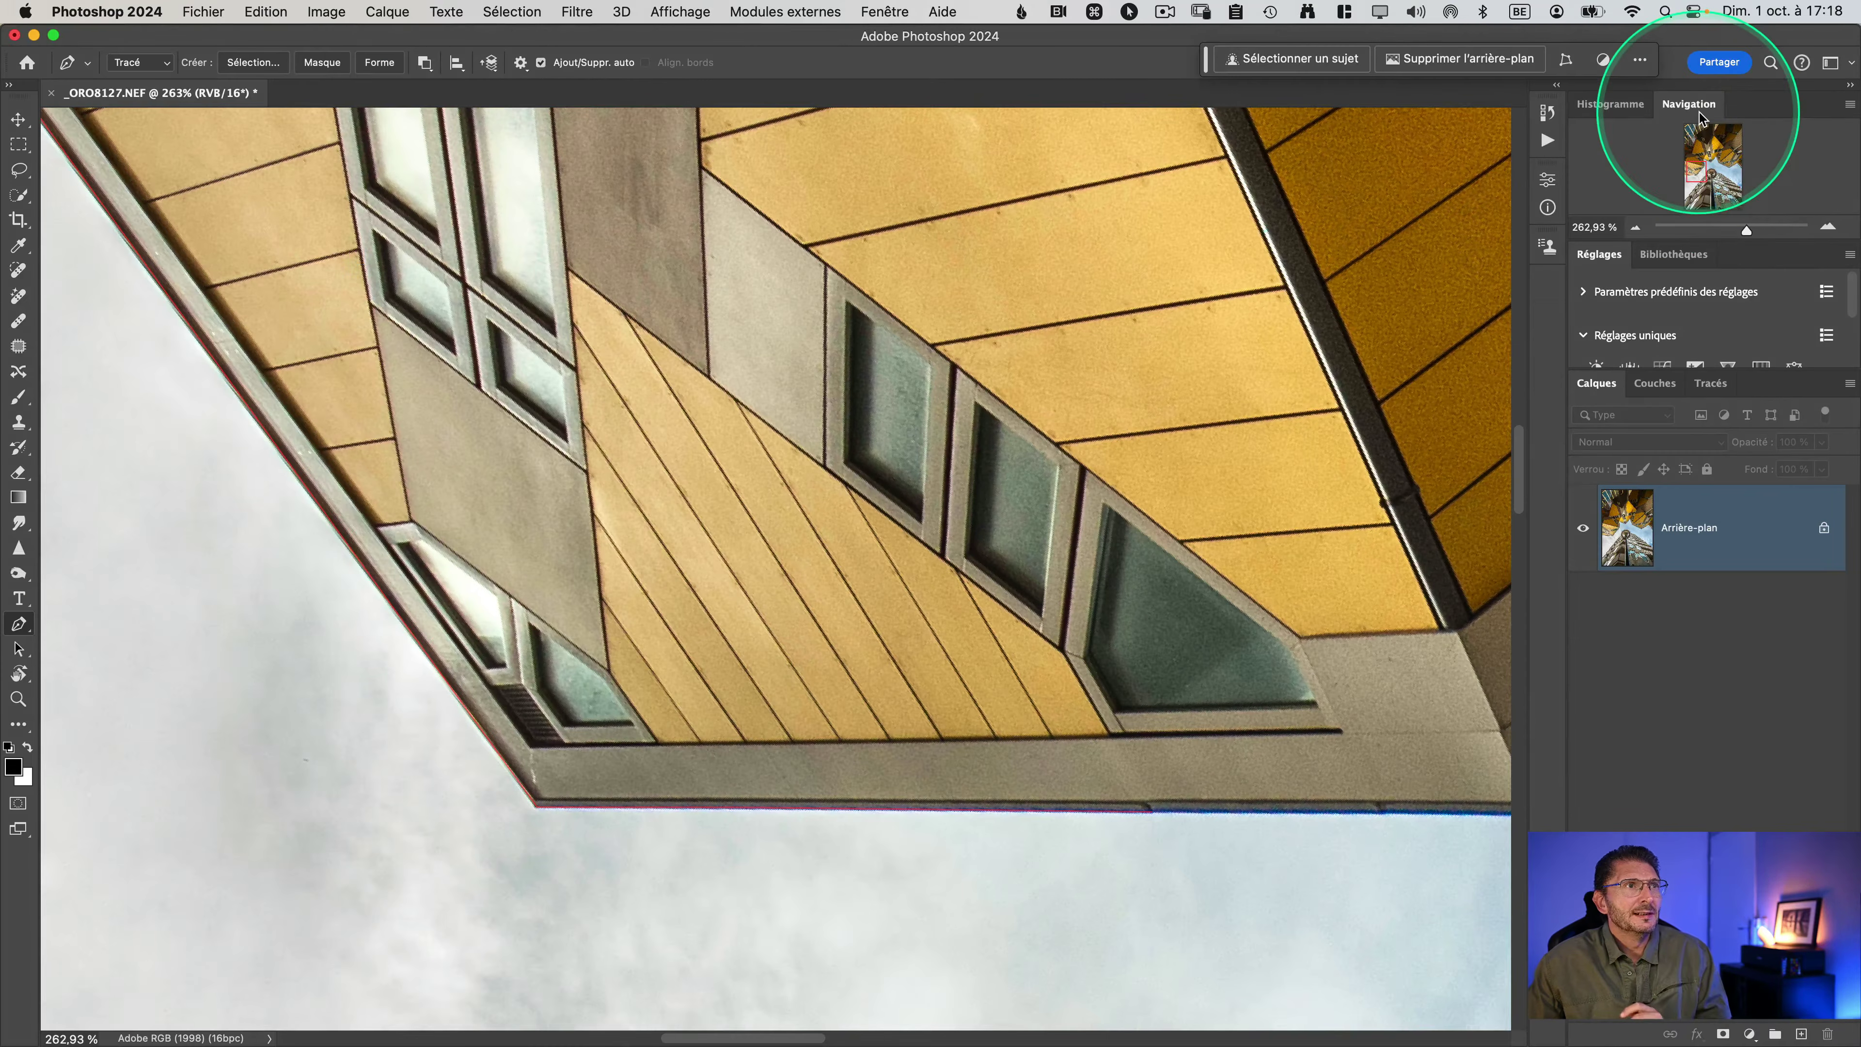
left_click_drag(1700, 115, 1158, 165)
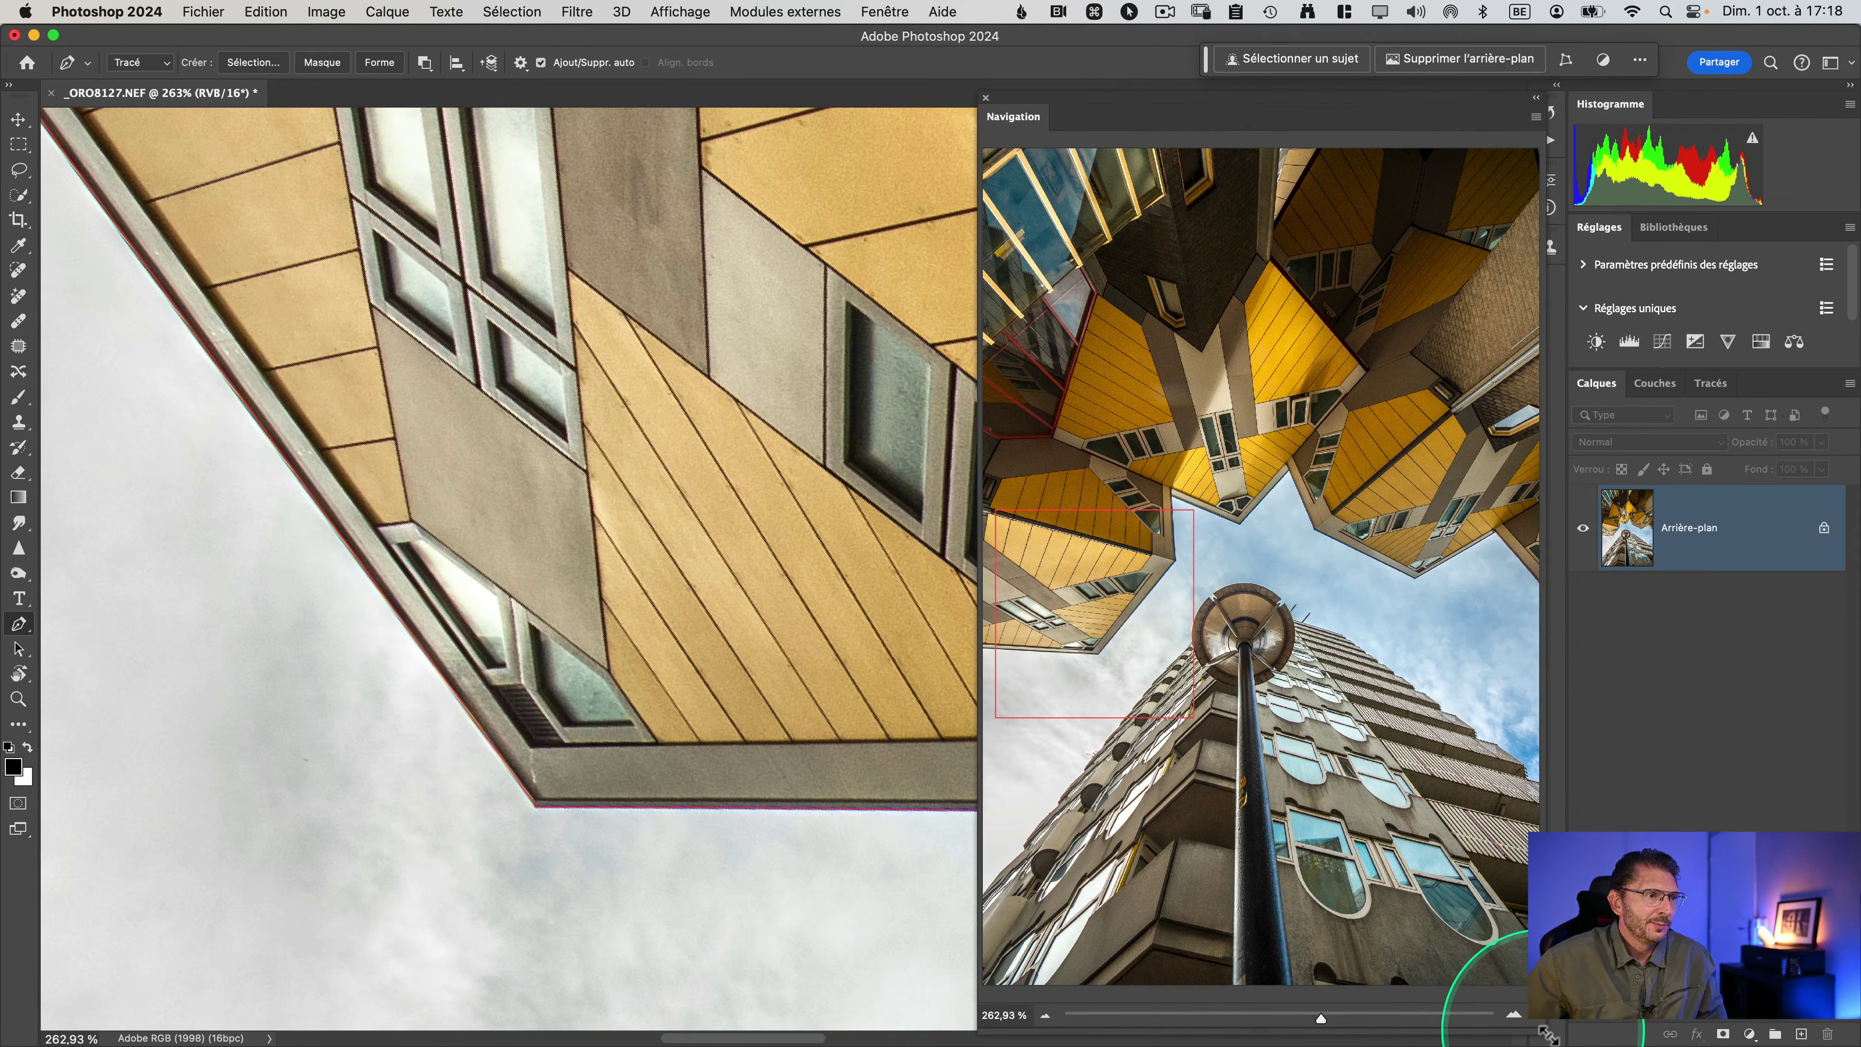
mouse_move(1547, 1034)
left_mouse_down()
mouse_move(1463, 964)
mouse_move(1350, 565)
mouse_move(1342, 261)
mouse_move(1326, 345)
mouse_move(1429, 851)
mouse_move(1514, 957)
mouse_move(1518, 1031)
left_mouse_up()
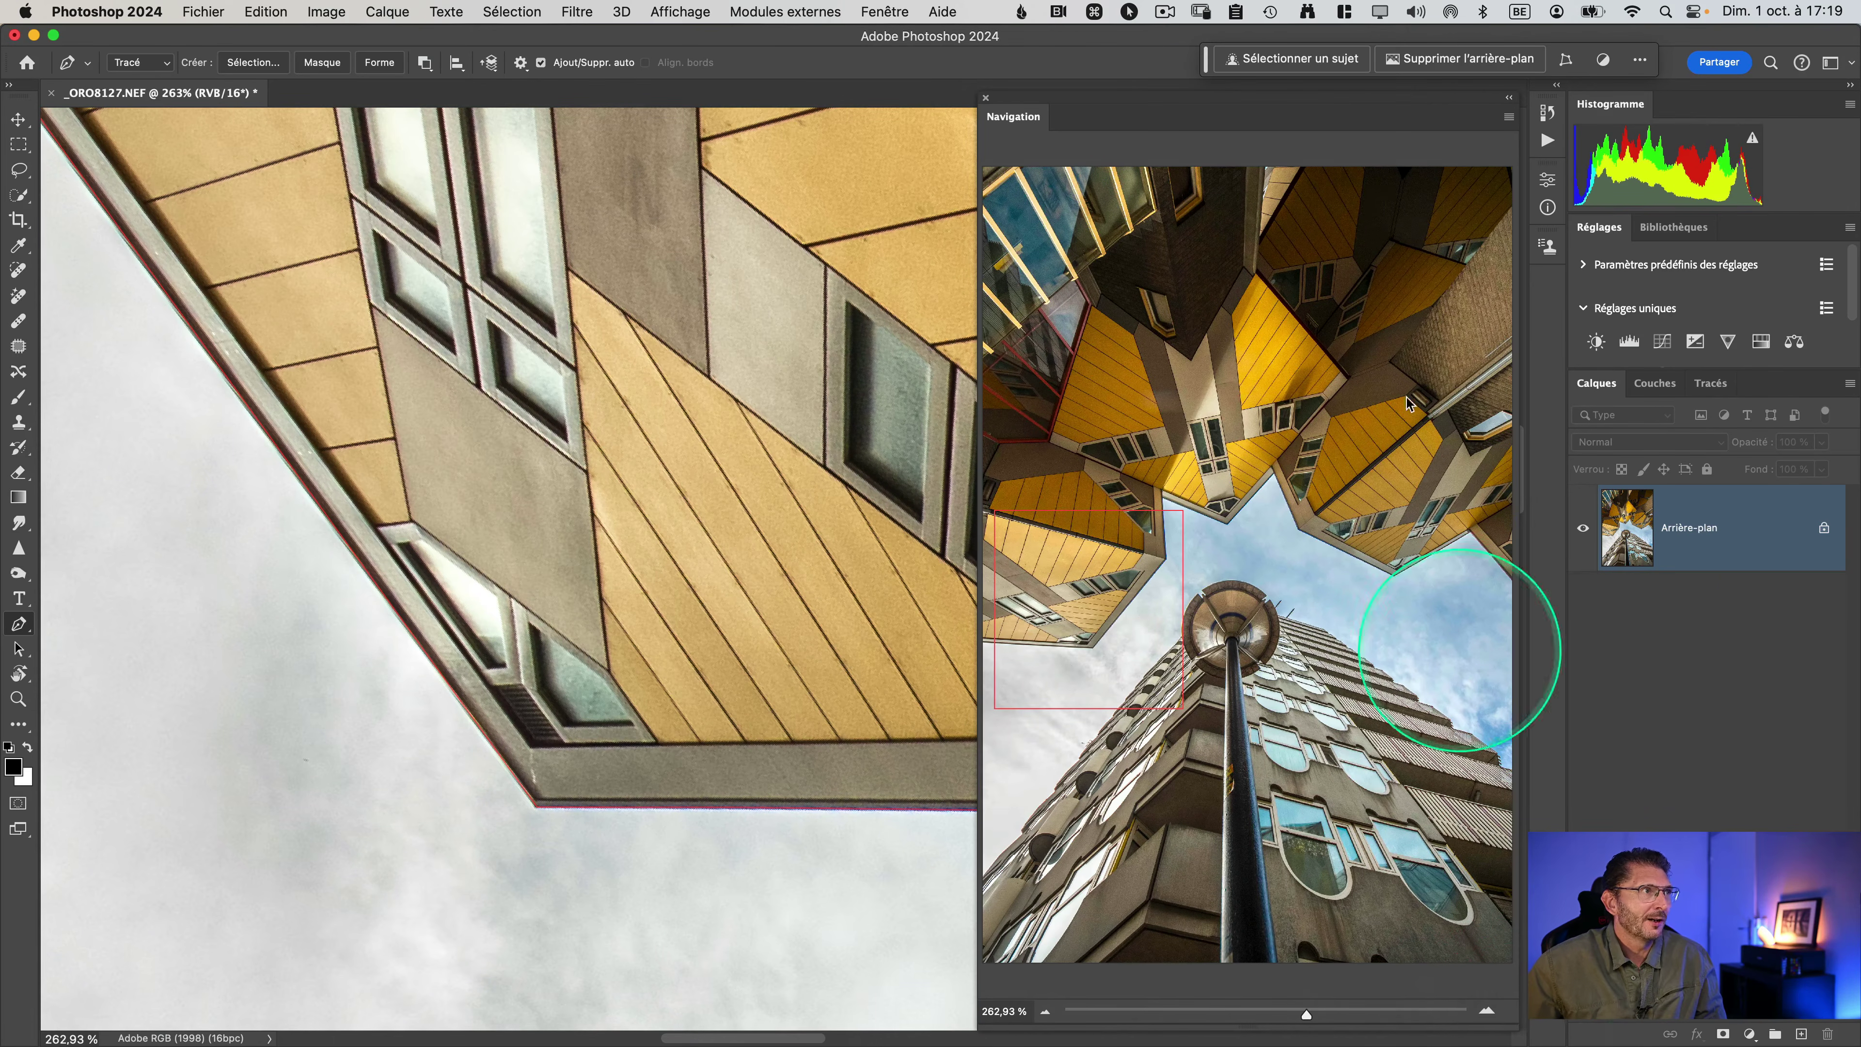
Step: Continue the Pen path along the horizontal grey edge between building and sky up to the next corner
left_click(591, 762)
key("space")
left_click_drag(614, 733, 257, 665)
left_click(794, 804)
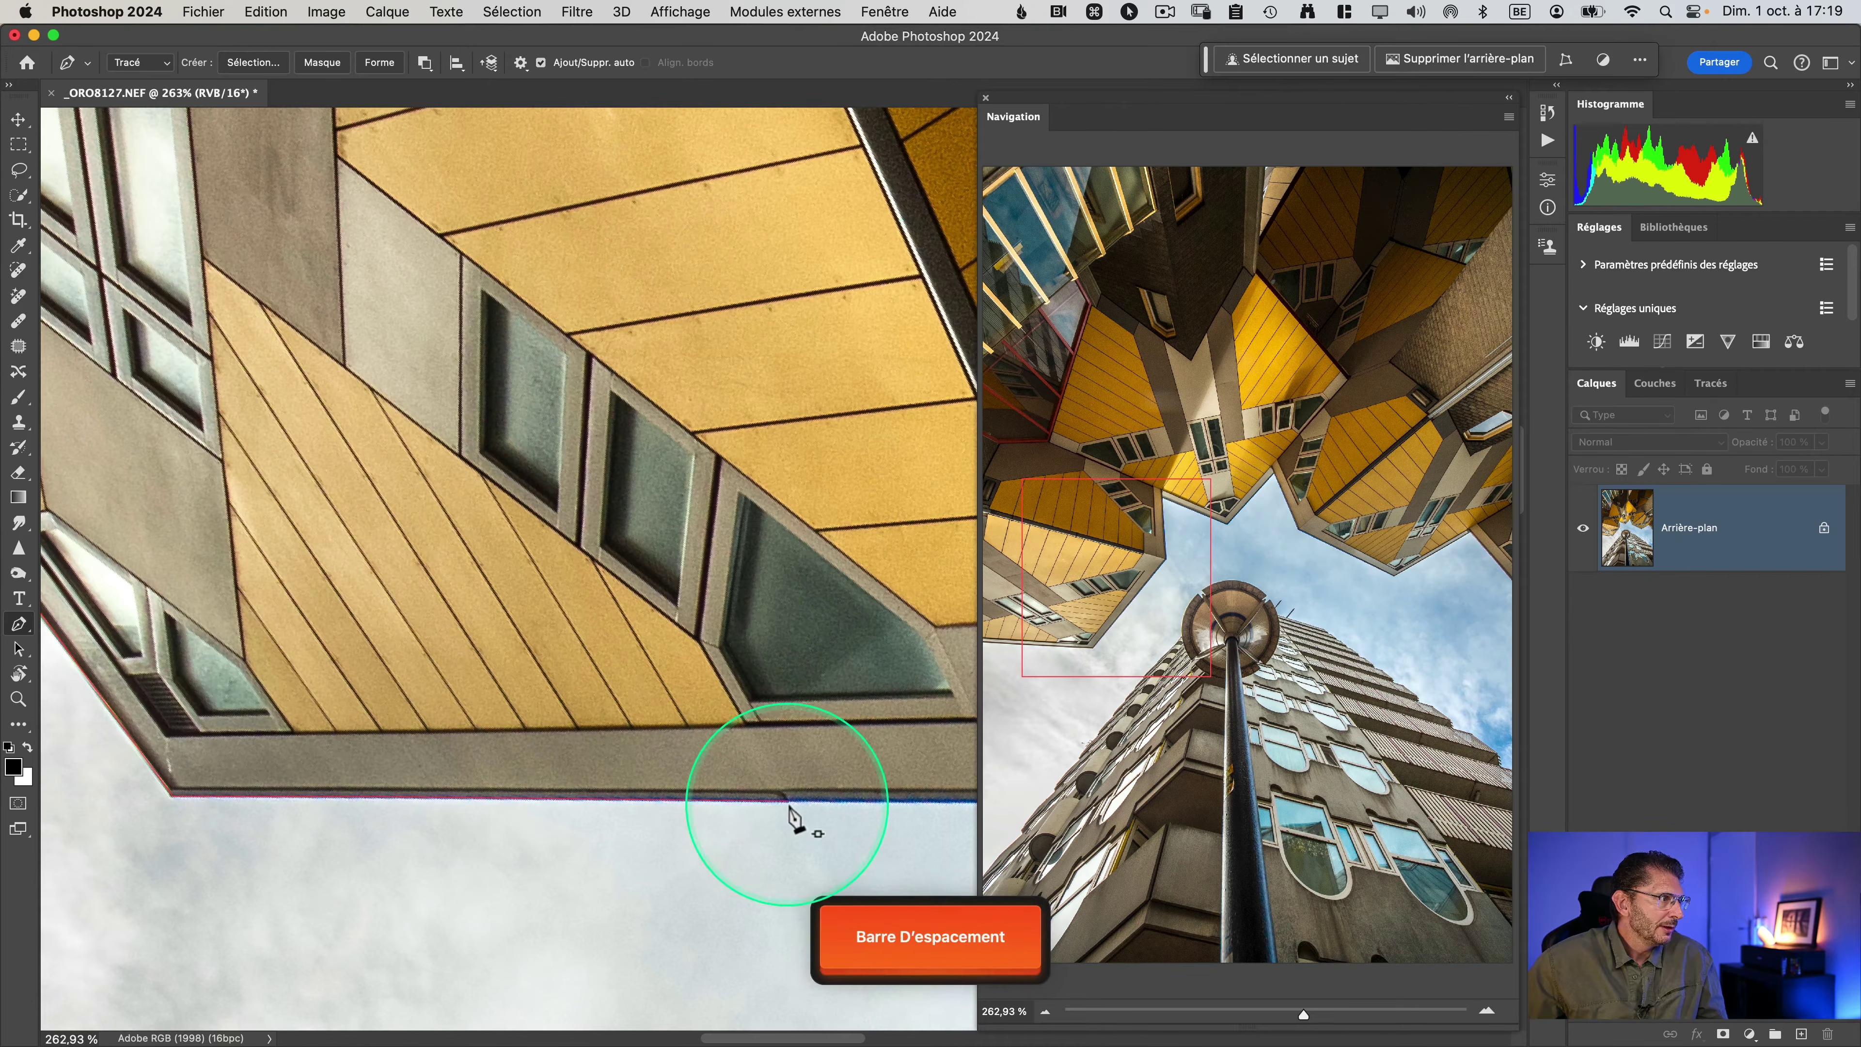
scroll(806, 770, "right", 5)
left_click(851, 786)
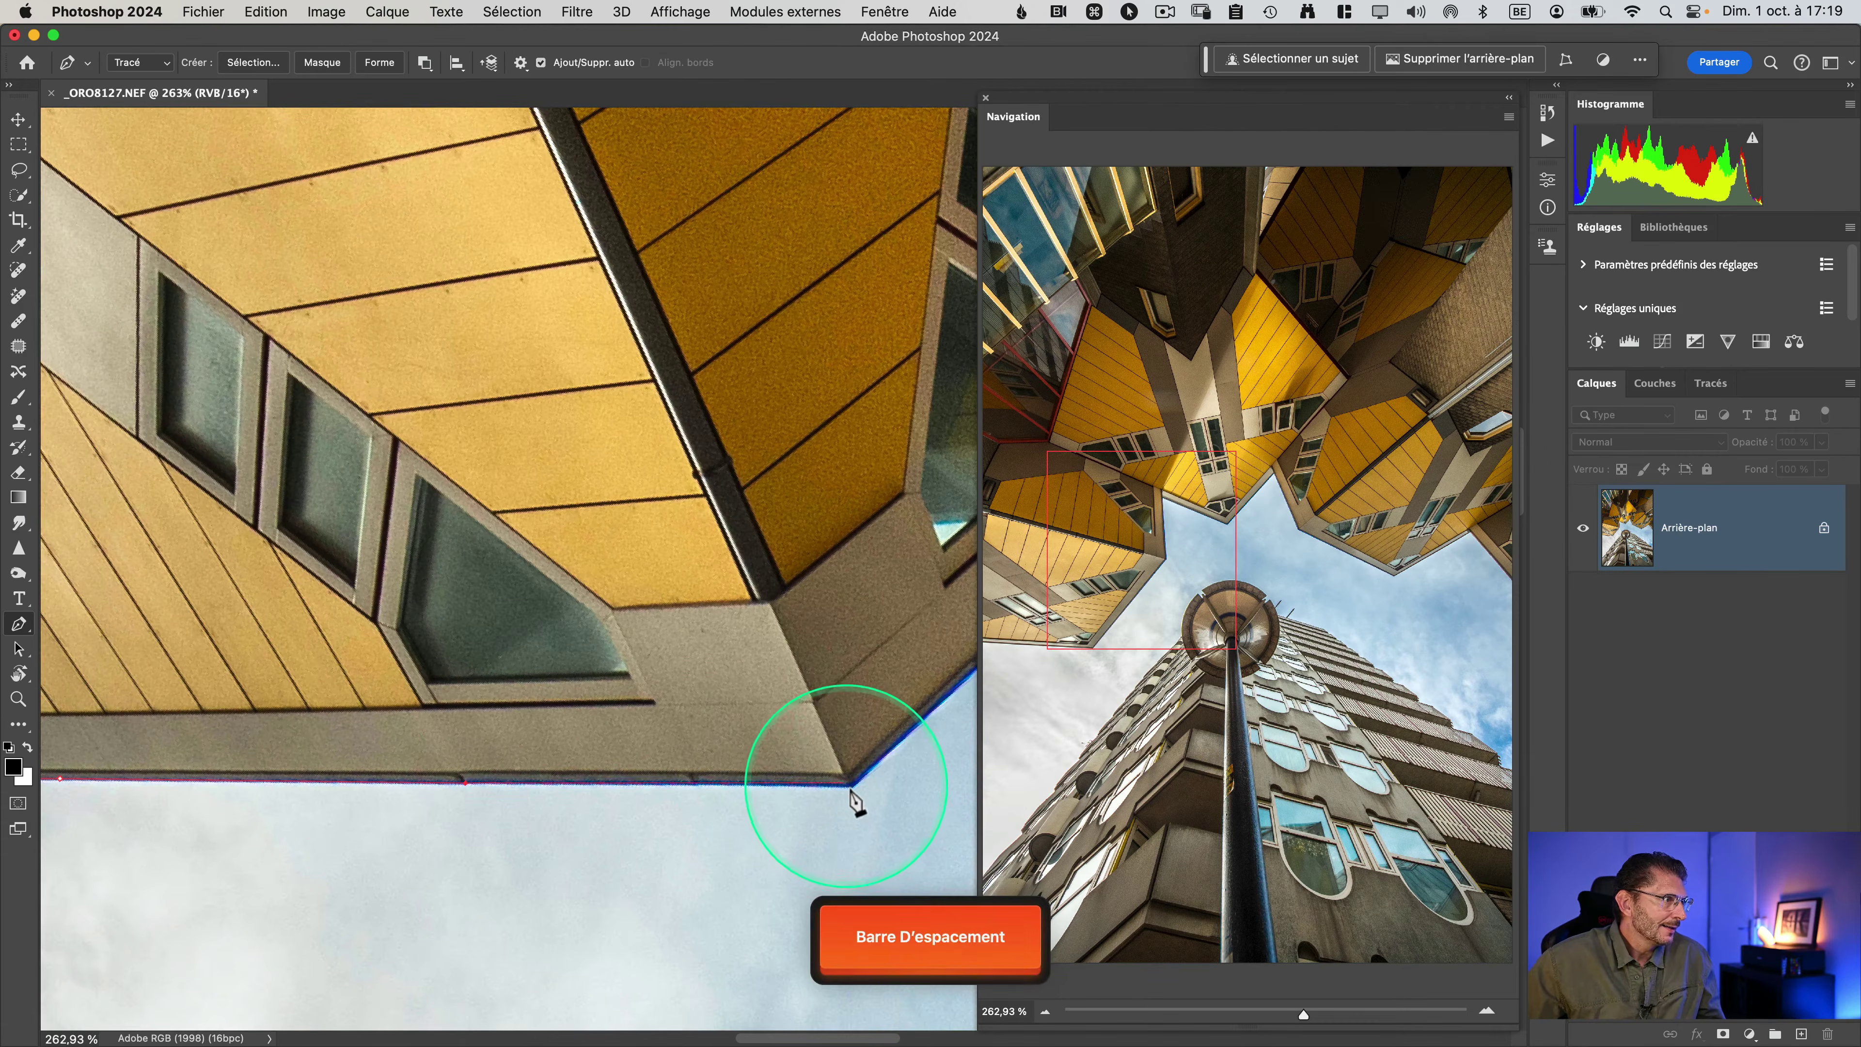
Step: Rotate the view and extend the path from the corner to where the grey edge meets the neighbouring yellow building
key("r")
left_click_drag(852, 667, 477, 681)
key("space")
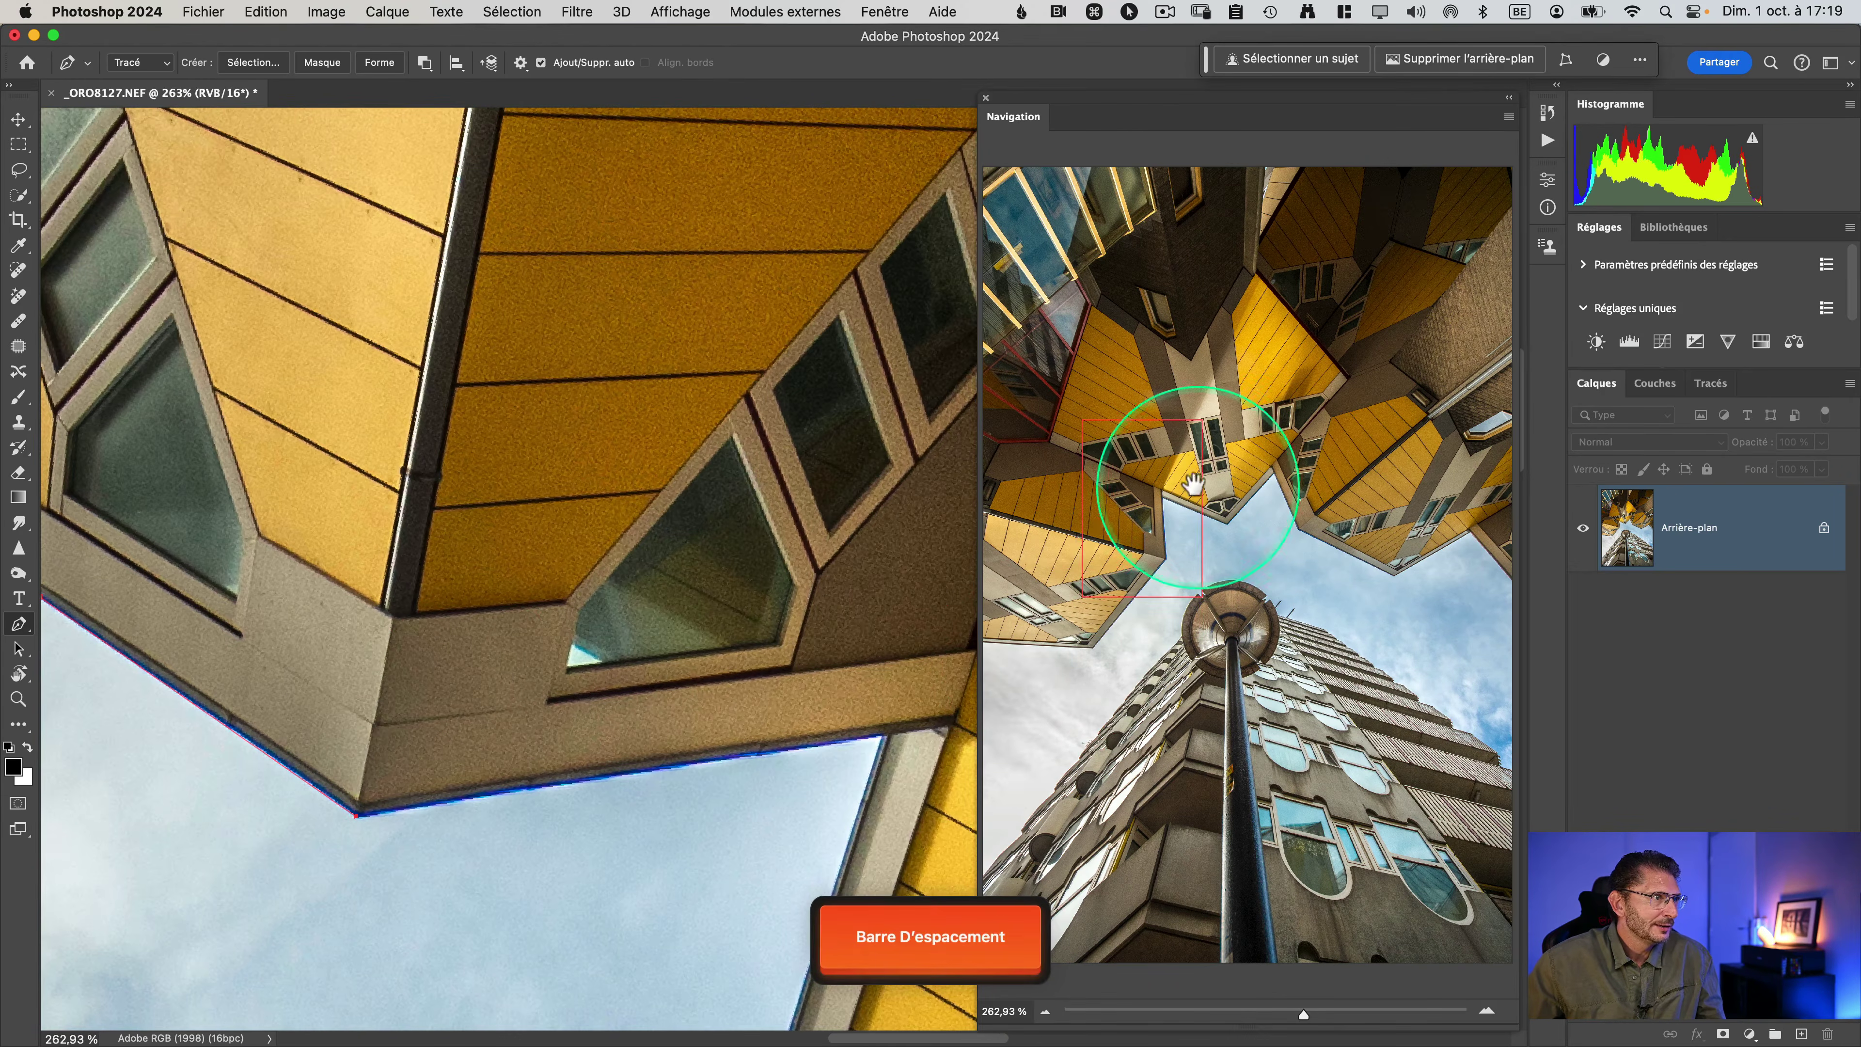
left_click(803, 748)
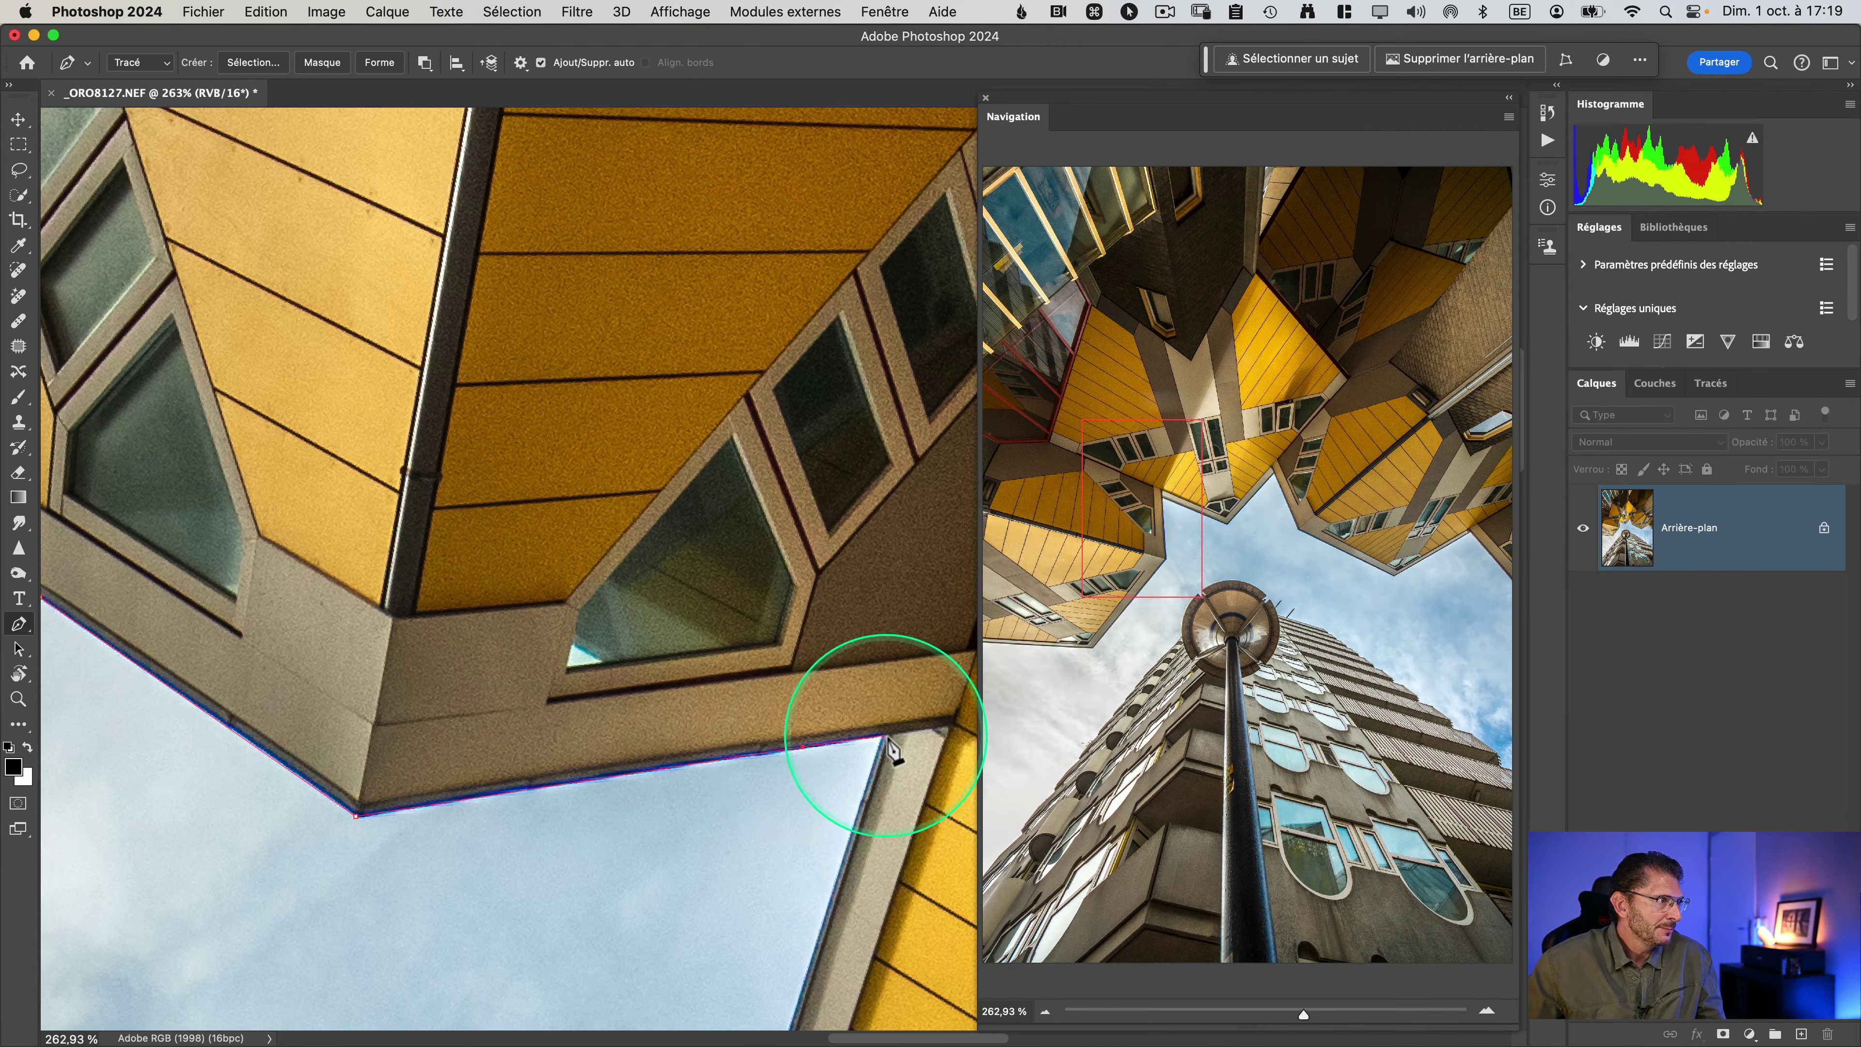
left_click(887, 736)
left_click_drag(852, 875, 865, 624)
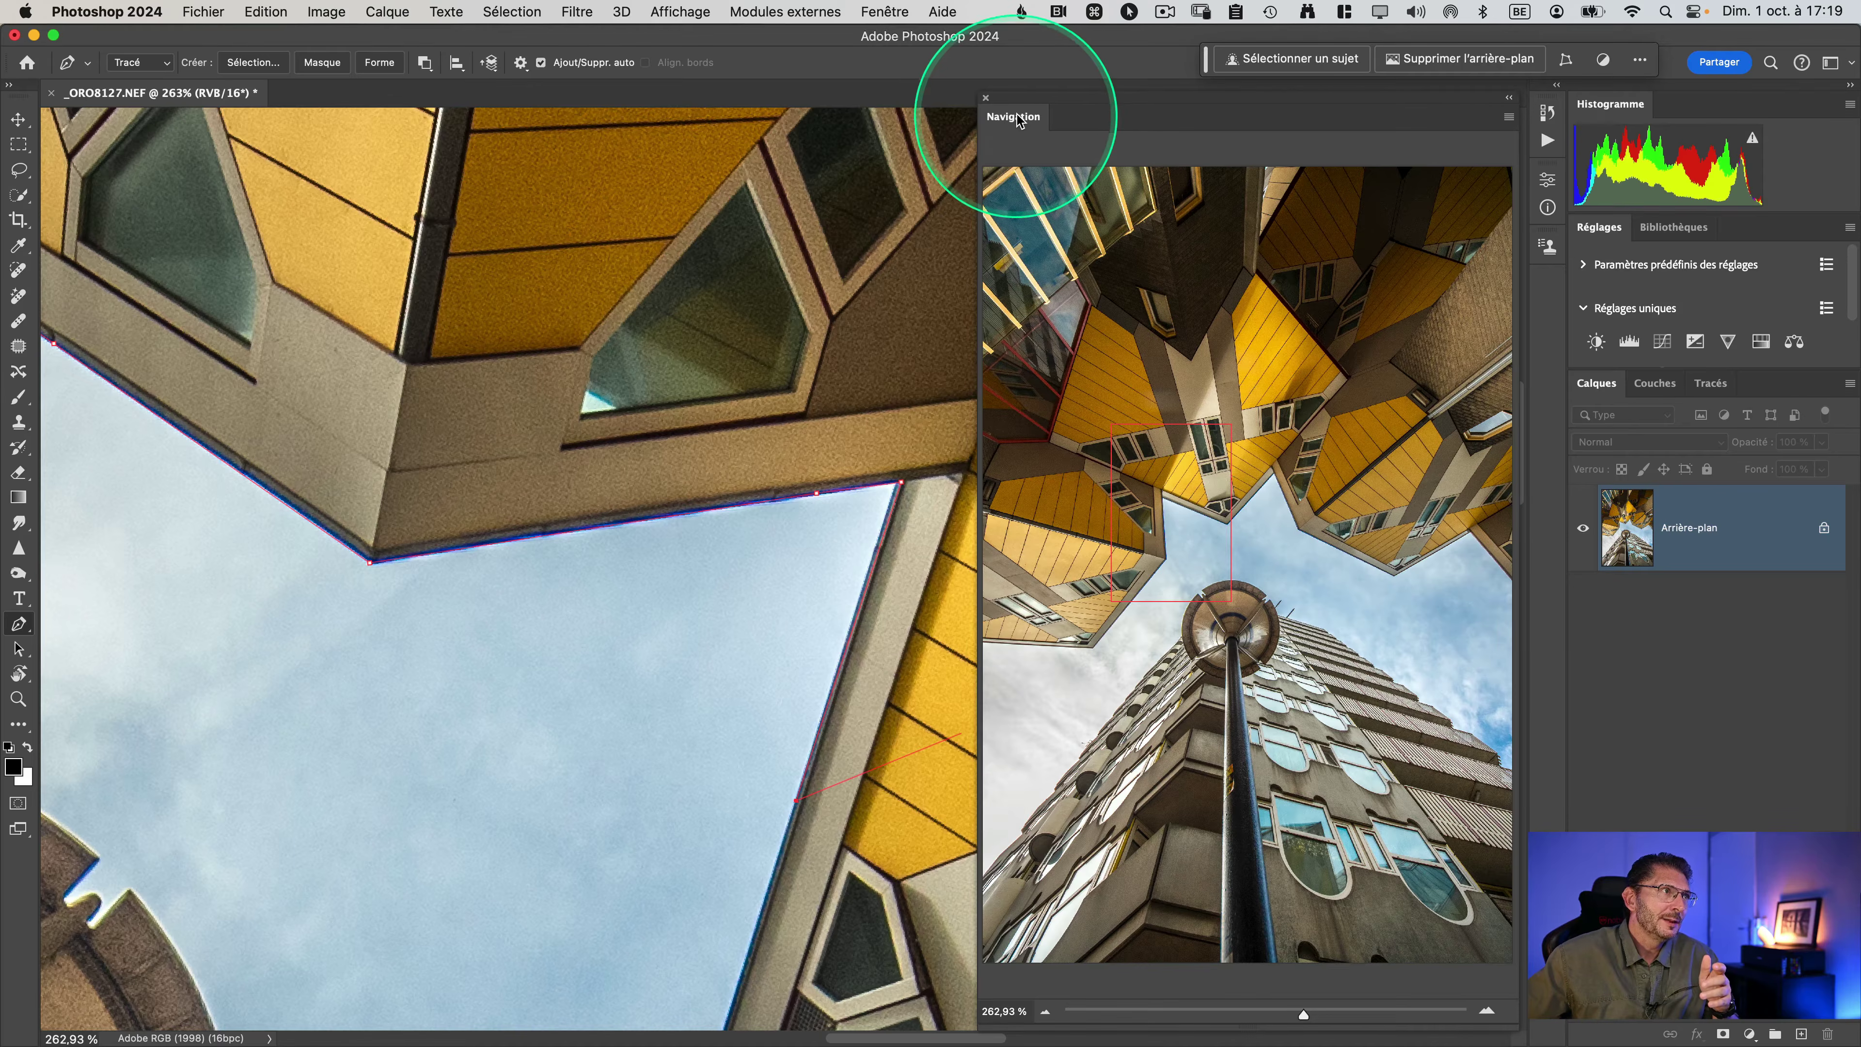
Step: Move the floating Navigation window to the secondary screen and enlarge it slightly
left_click_drag(1063, 88, 1214, 270)
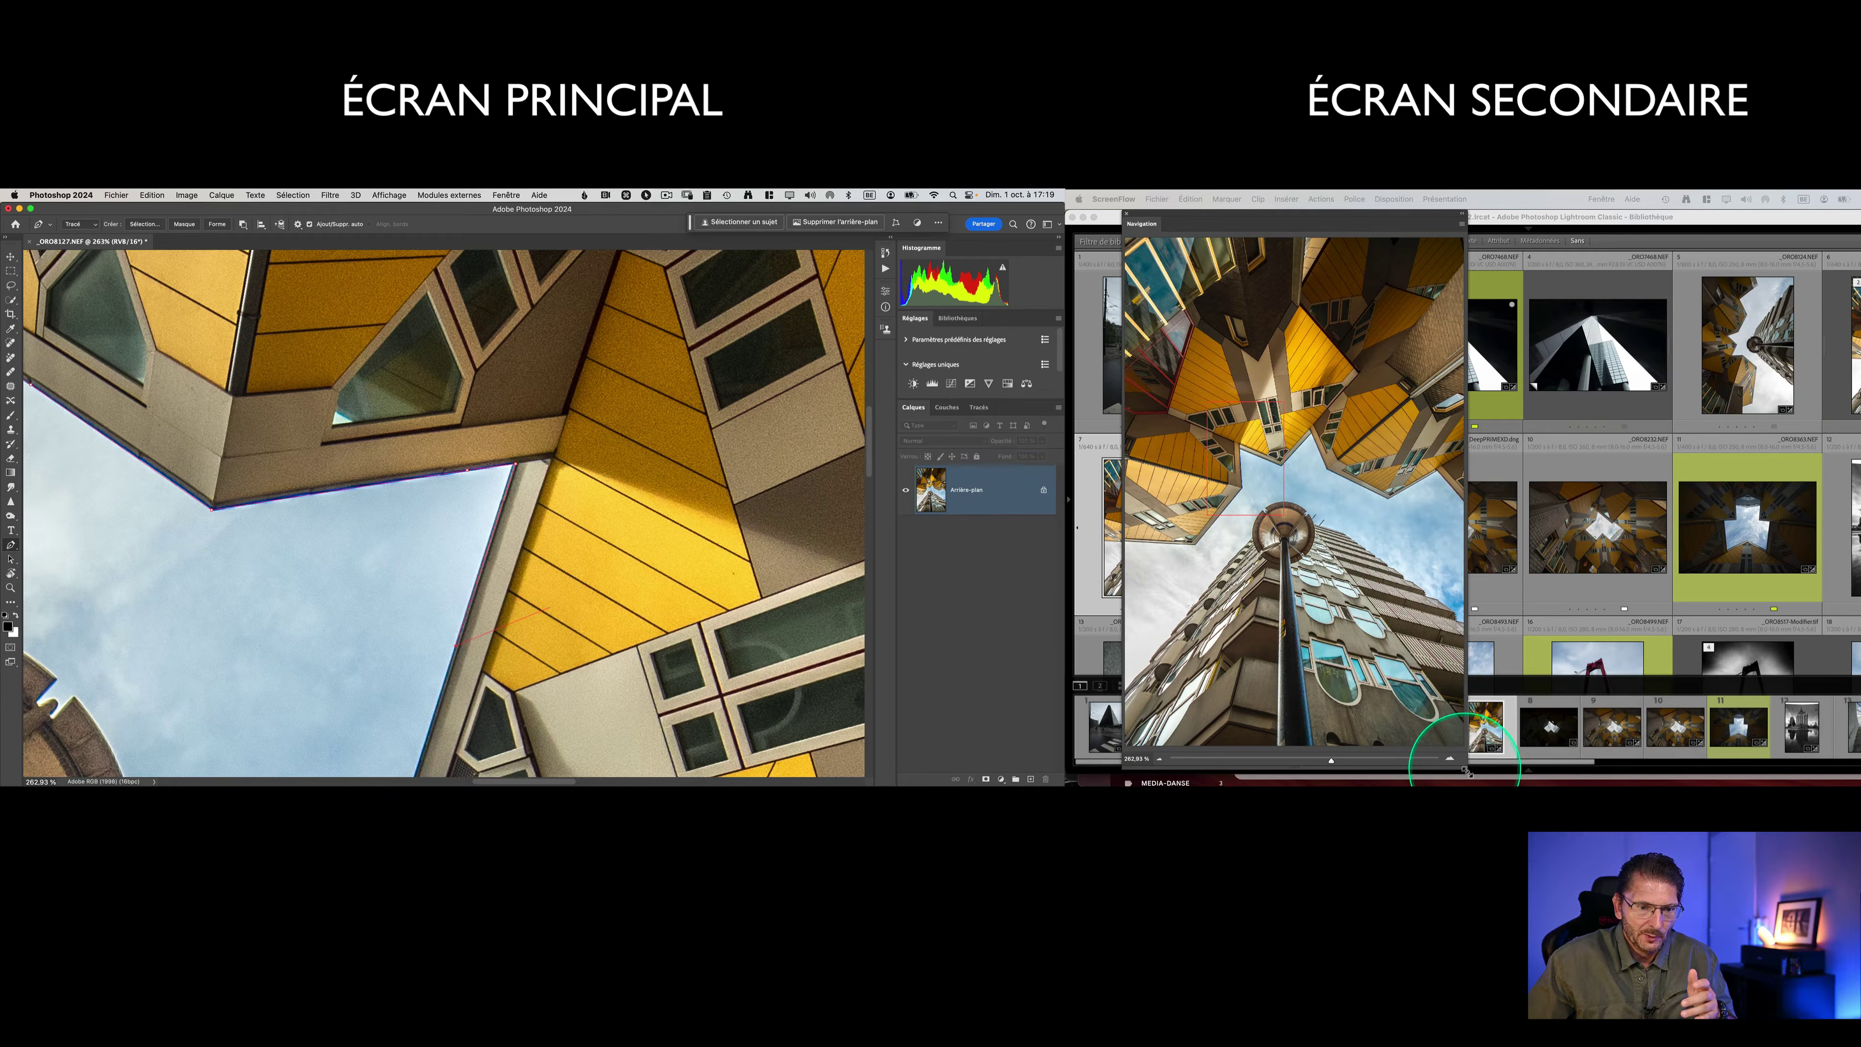
left_click_drag(1466, 779, 1488, 784)
left_click(1066, 359)
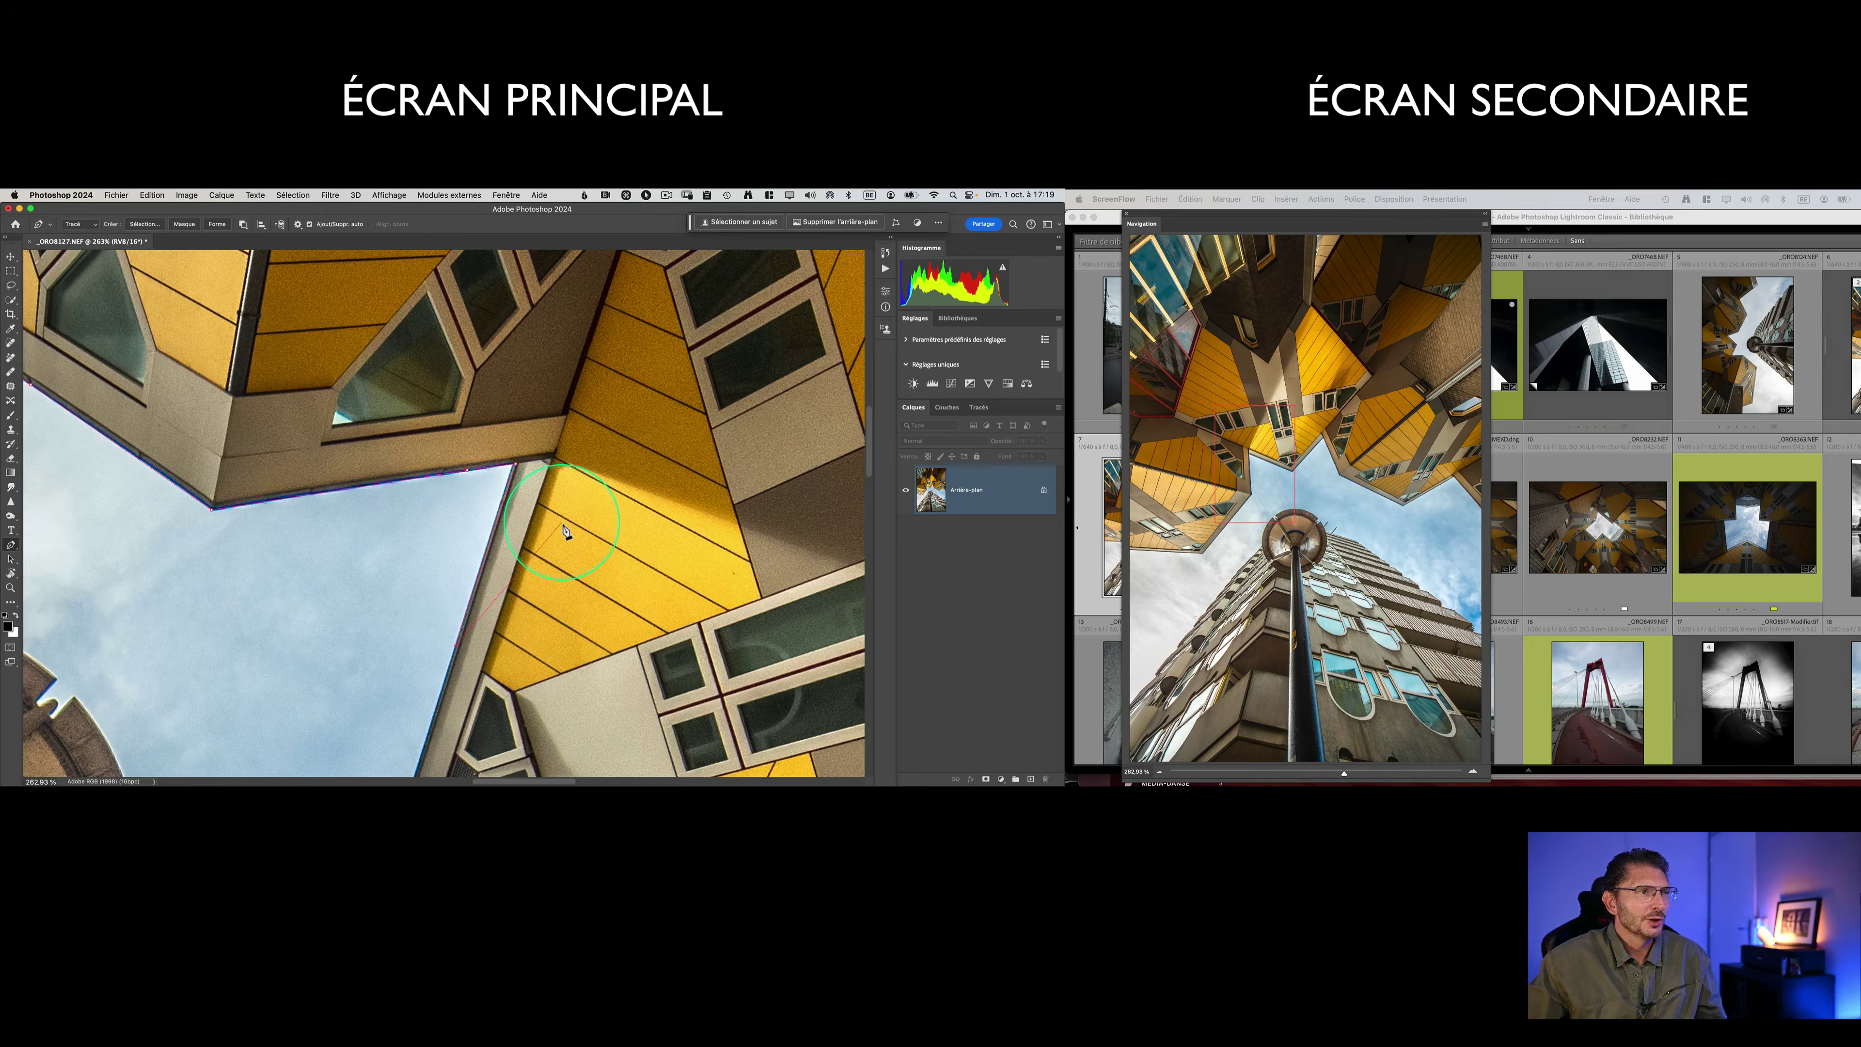
Step: Collapse the docked panels to icons and reposition the photo view using the Navigation preview on the secondary screen
left_click(1061, 239)
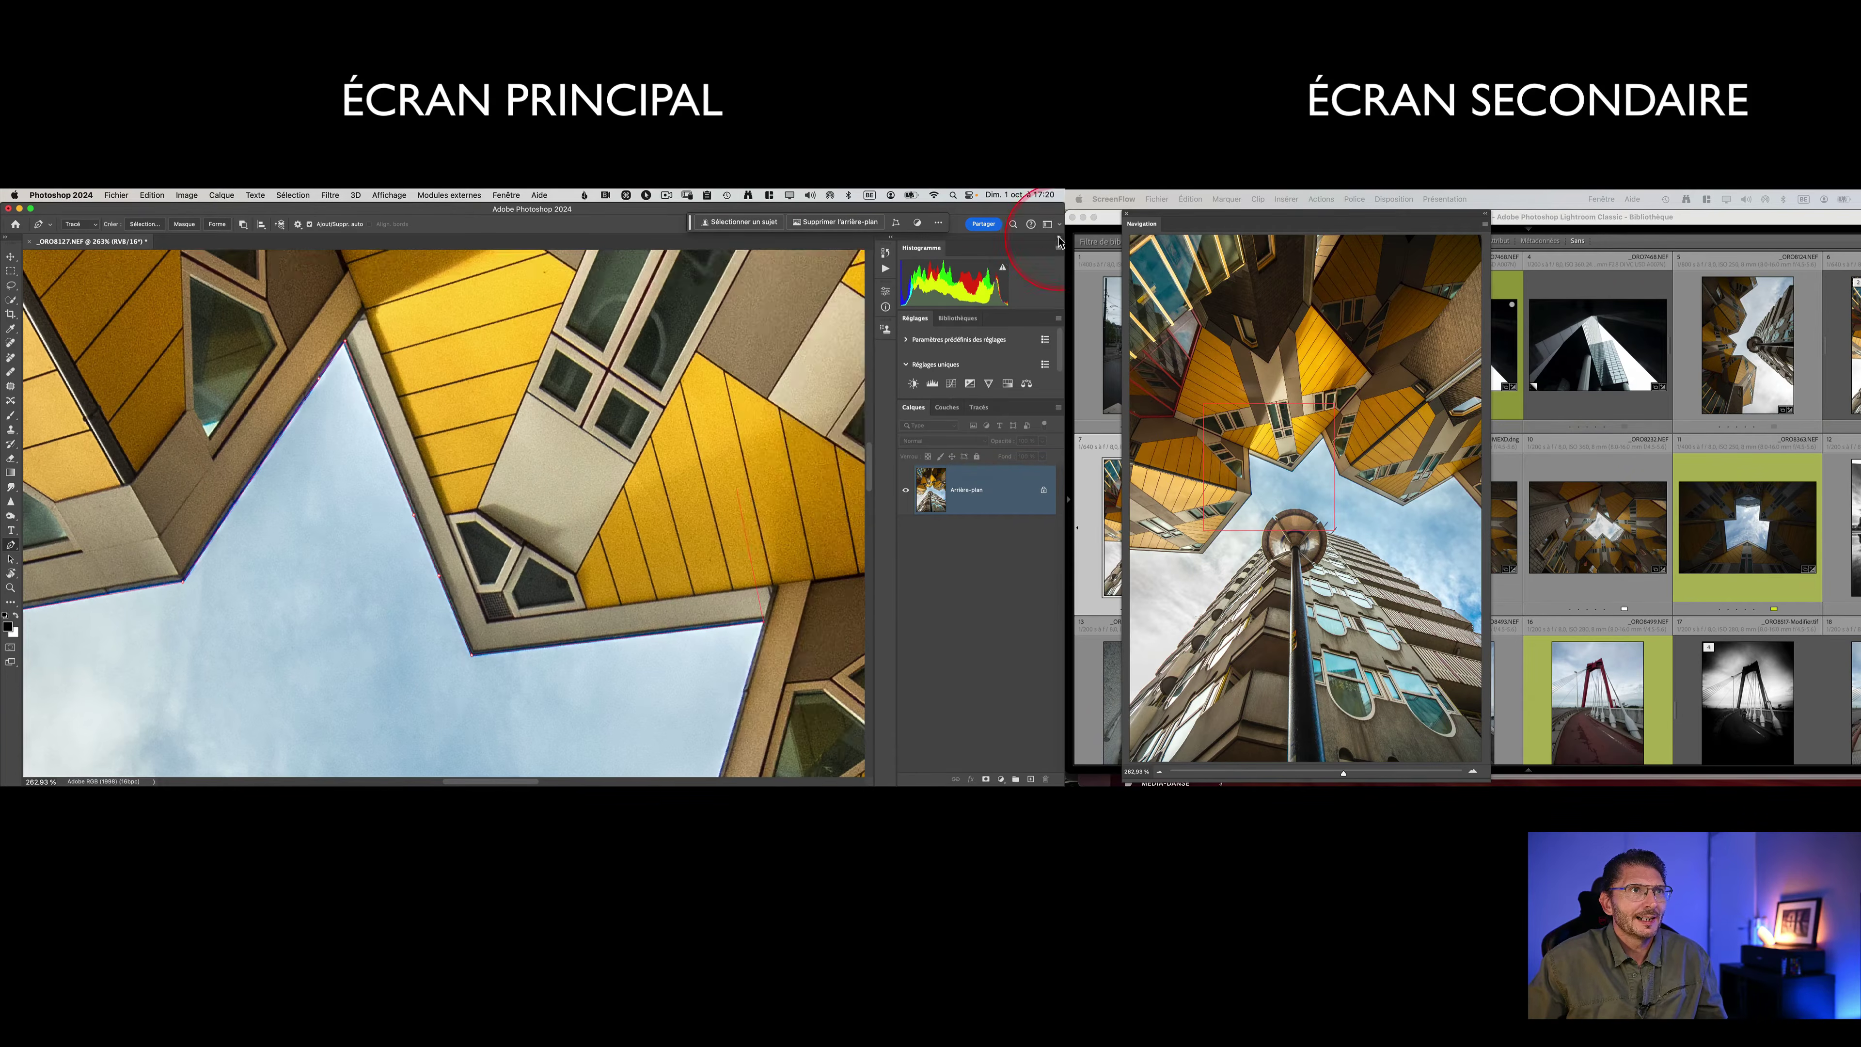
left_click(1060, 239)
left_click(1059, 240)
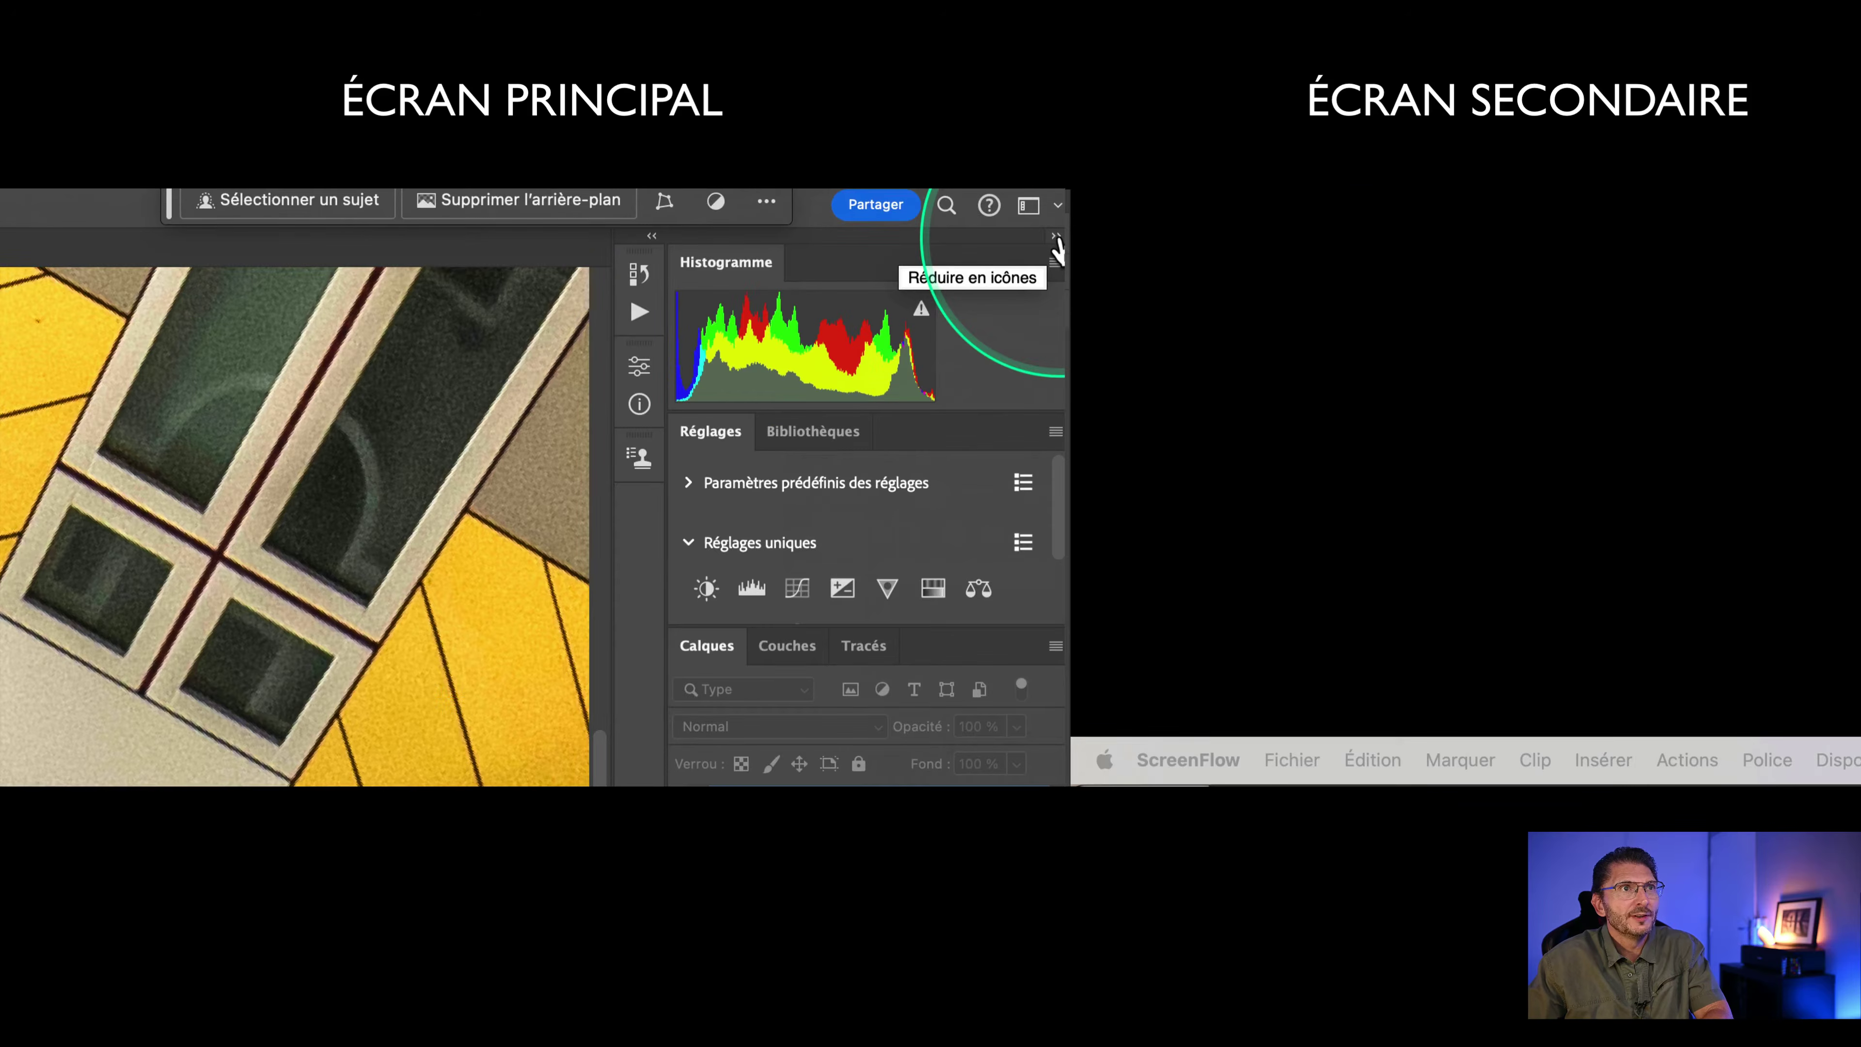
left_click(1057, 239)
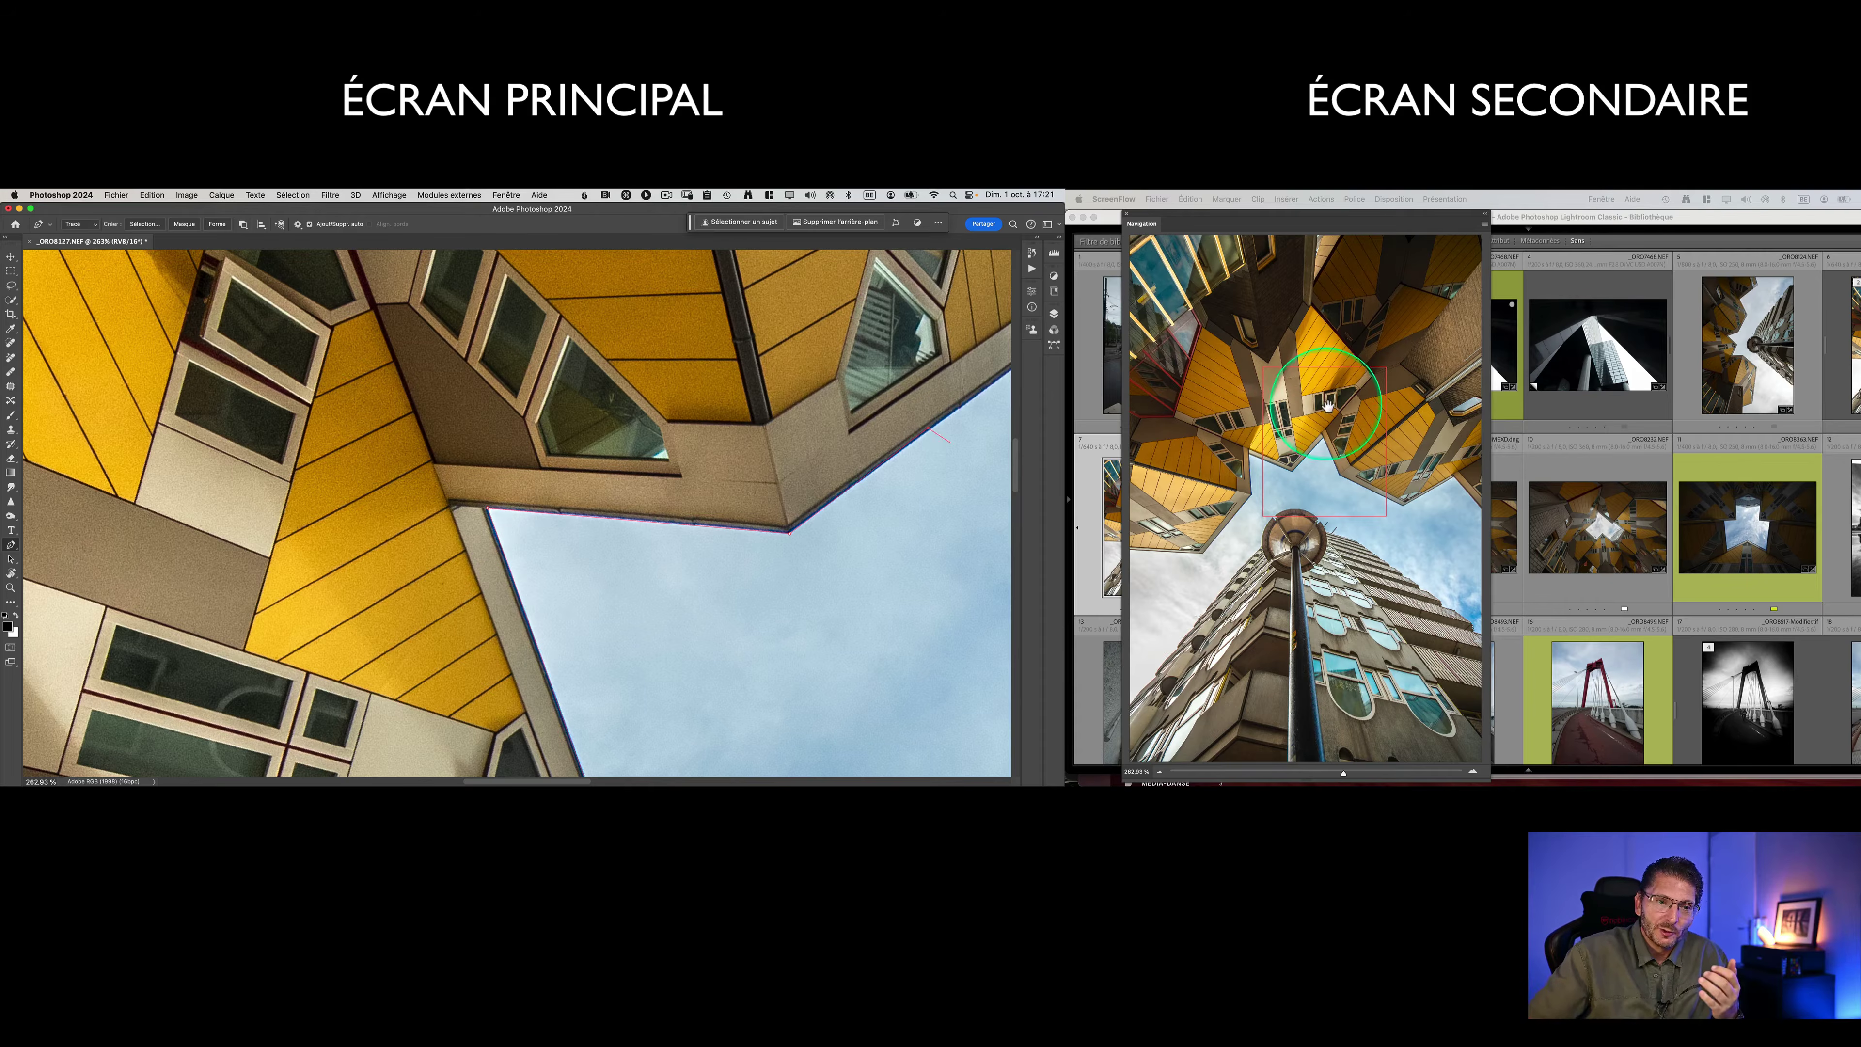
left_click_drag(1352, 449, 1246, 575)
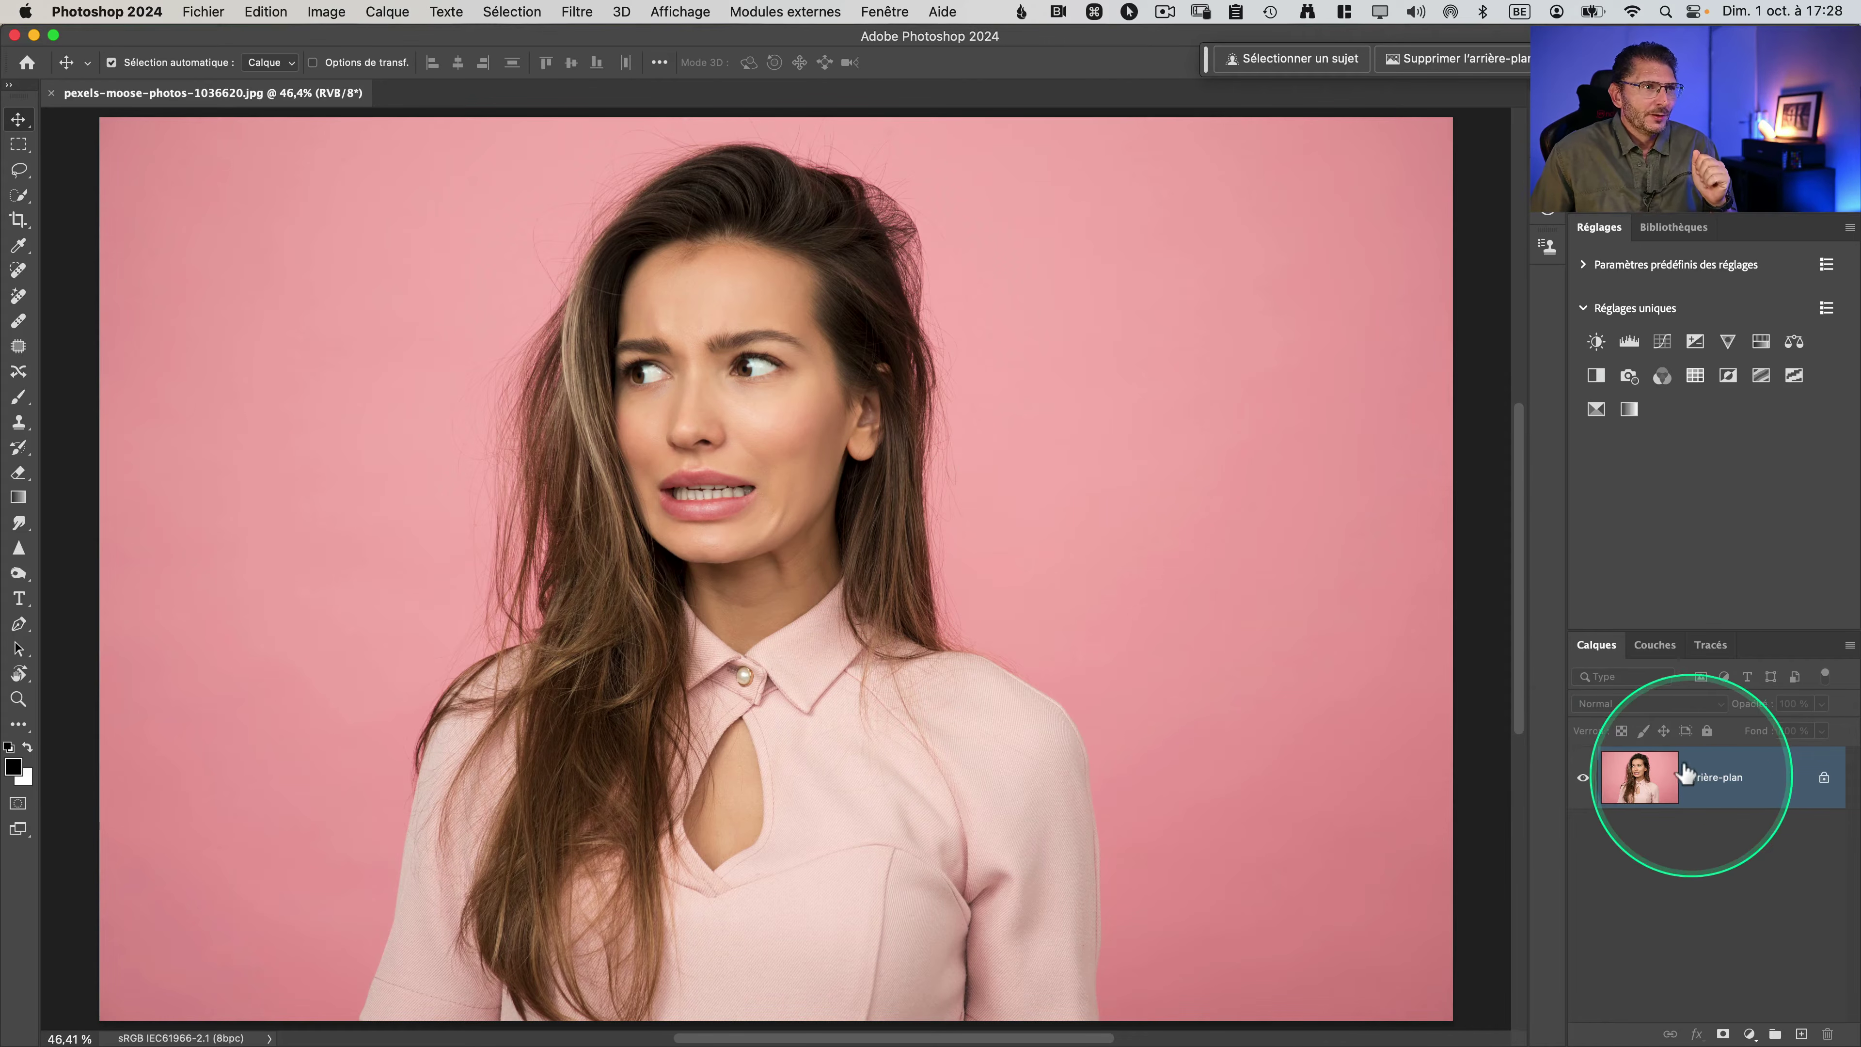
Step: Compare the portrait's Rouge, Vert and Bleu channels and duplicate the Bleu channel
left_click(1654, 648)
left_click(1693, 748)
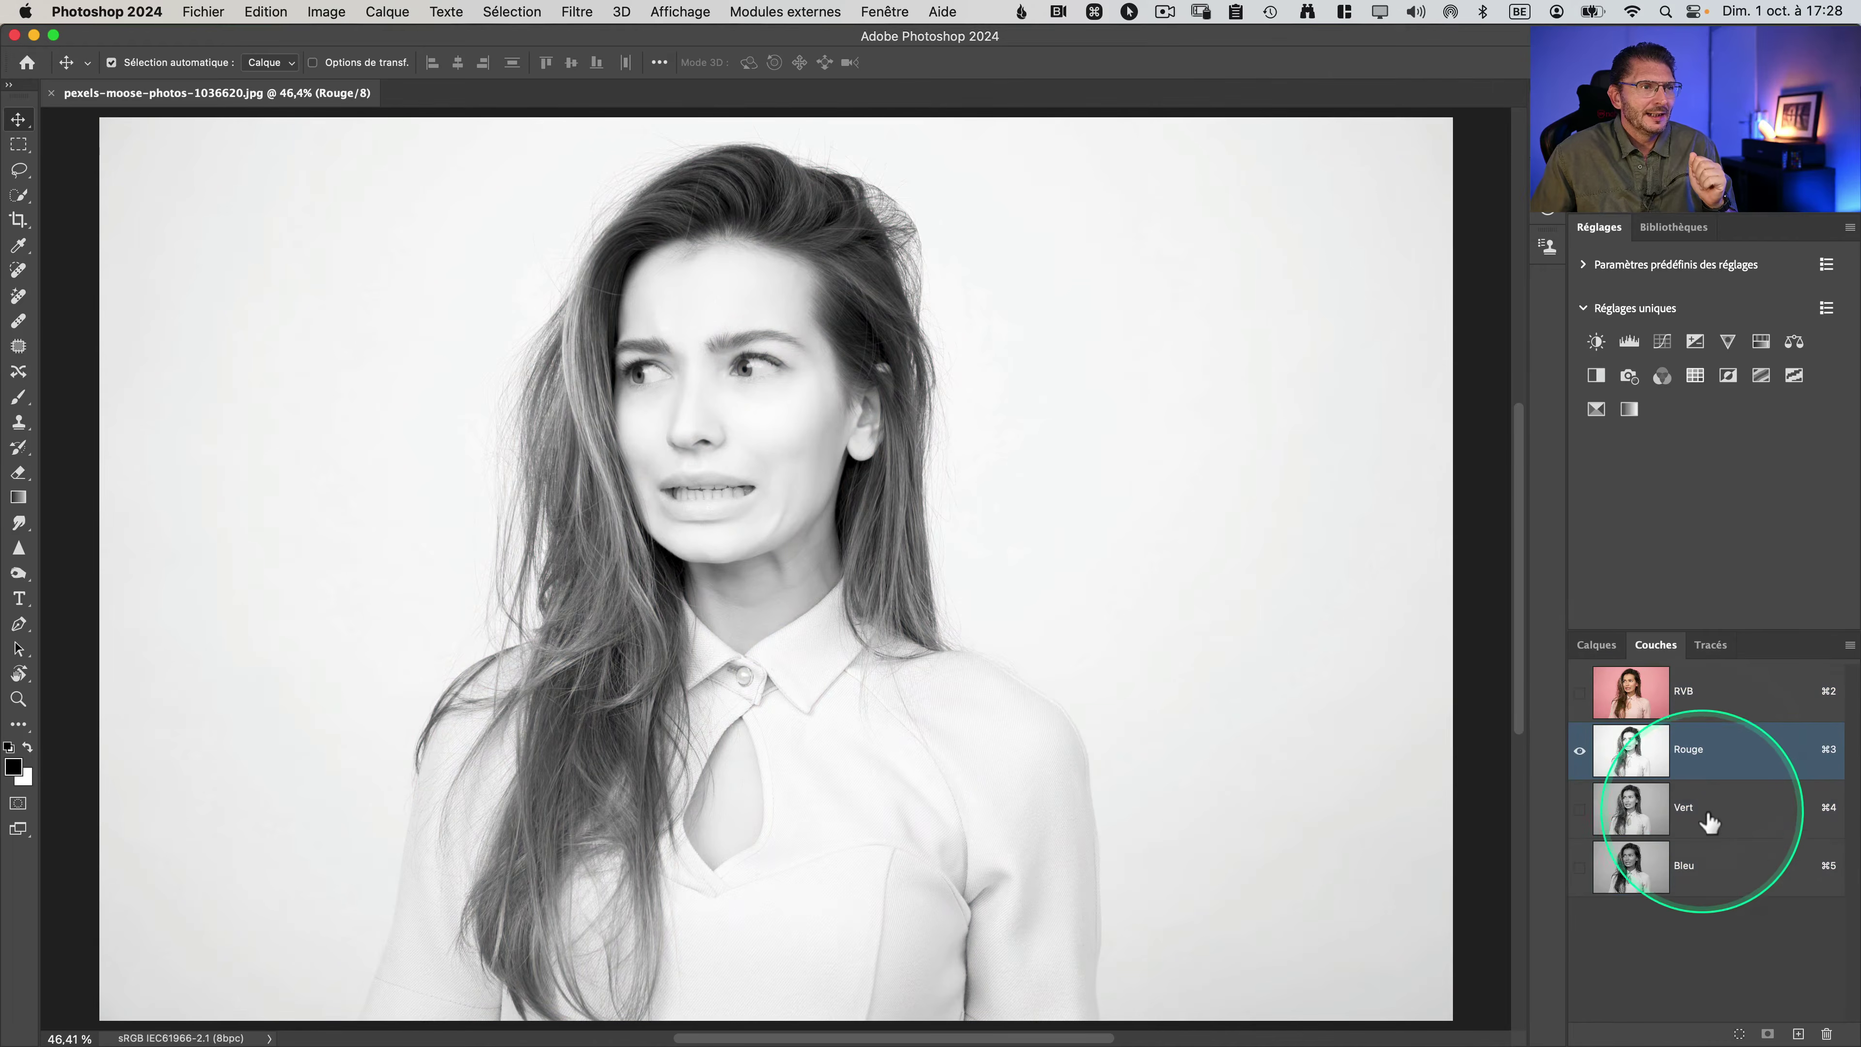
left_click(1710, 827)
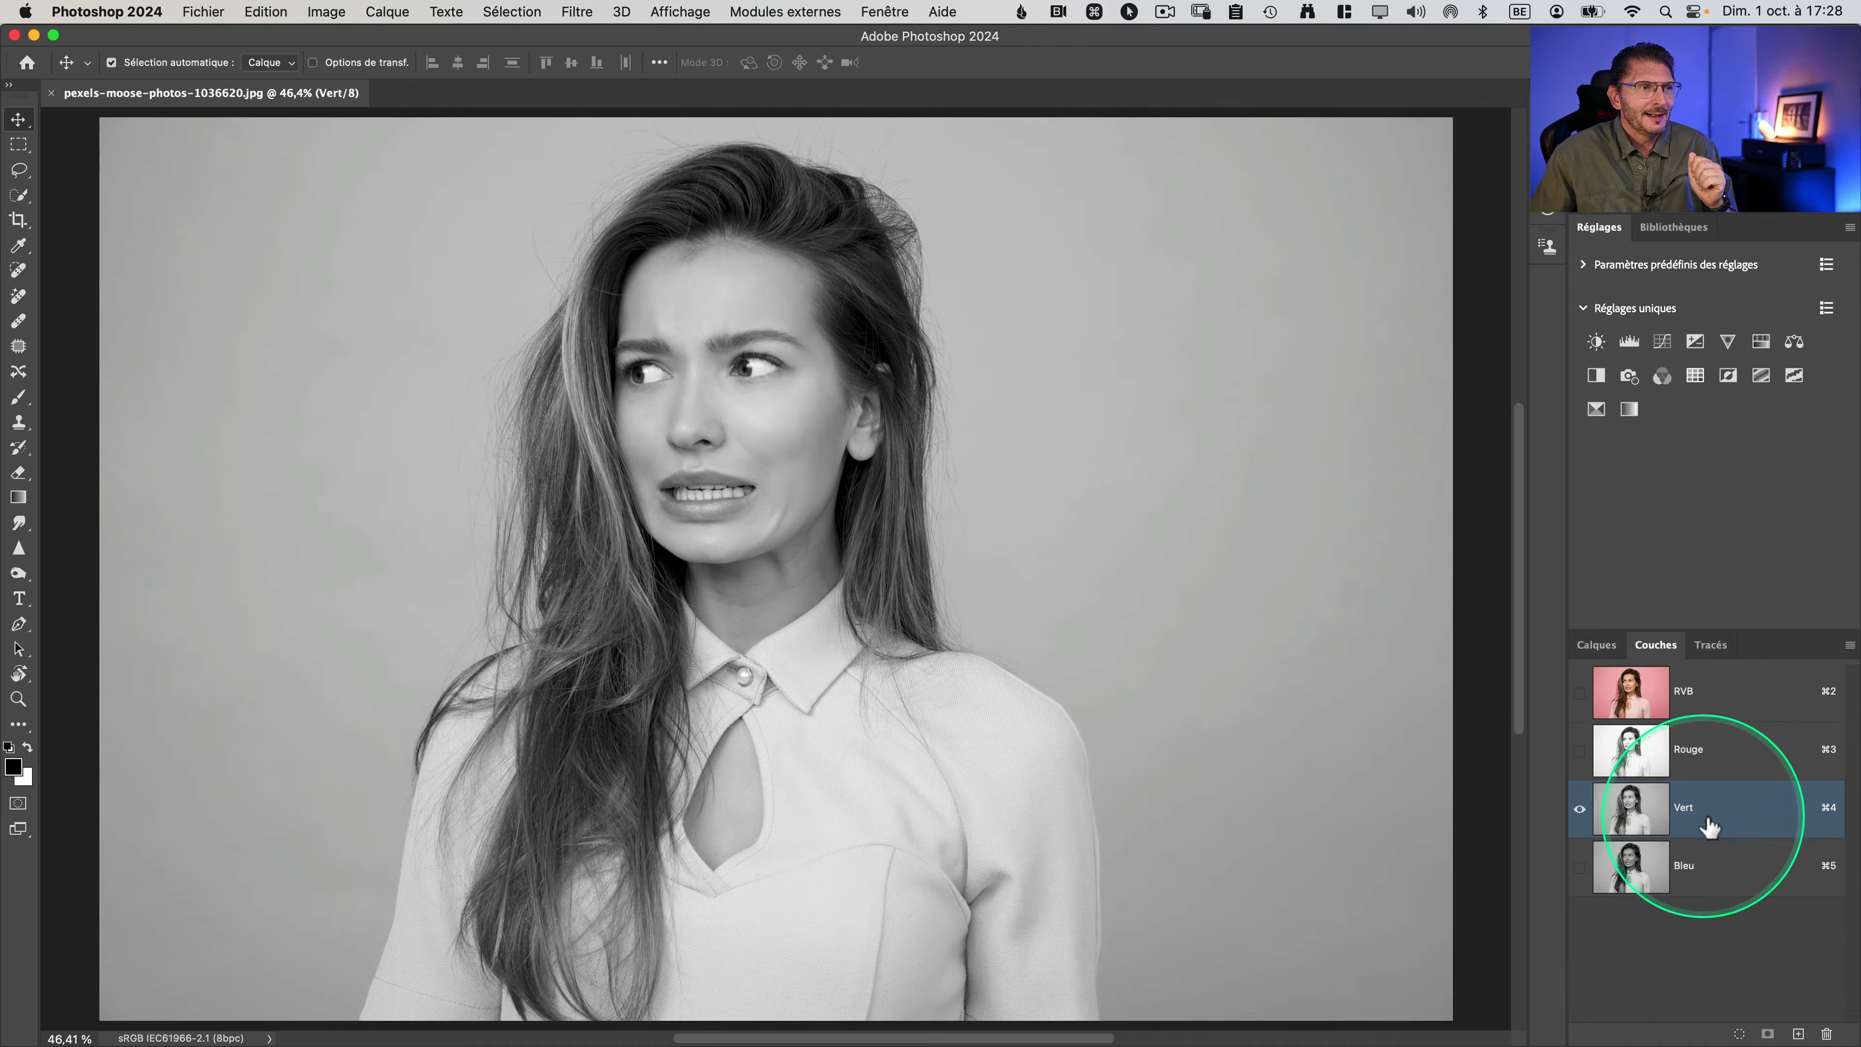
left_click(1702, 888)
left_click_drag(1713, 885, 1803, 1034)
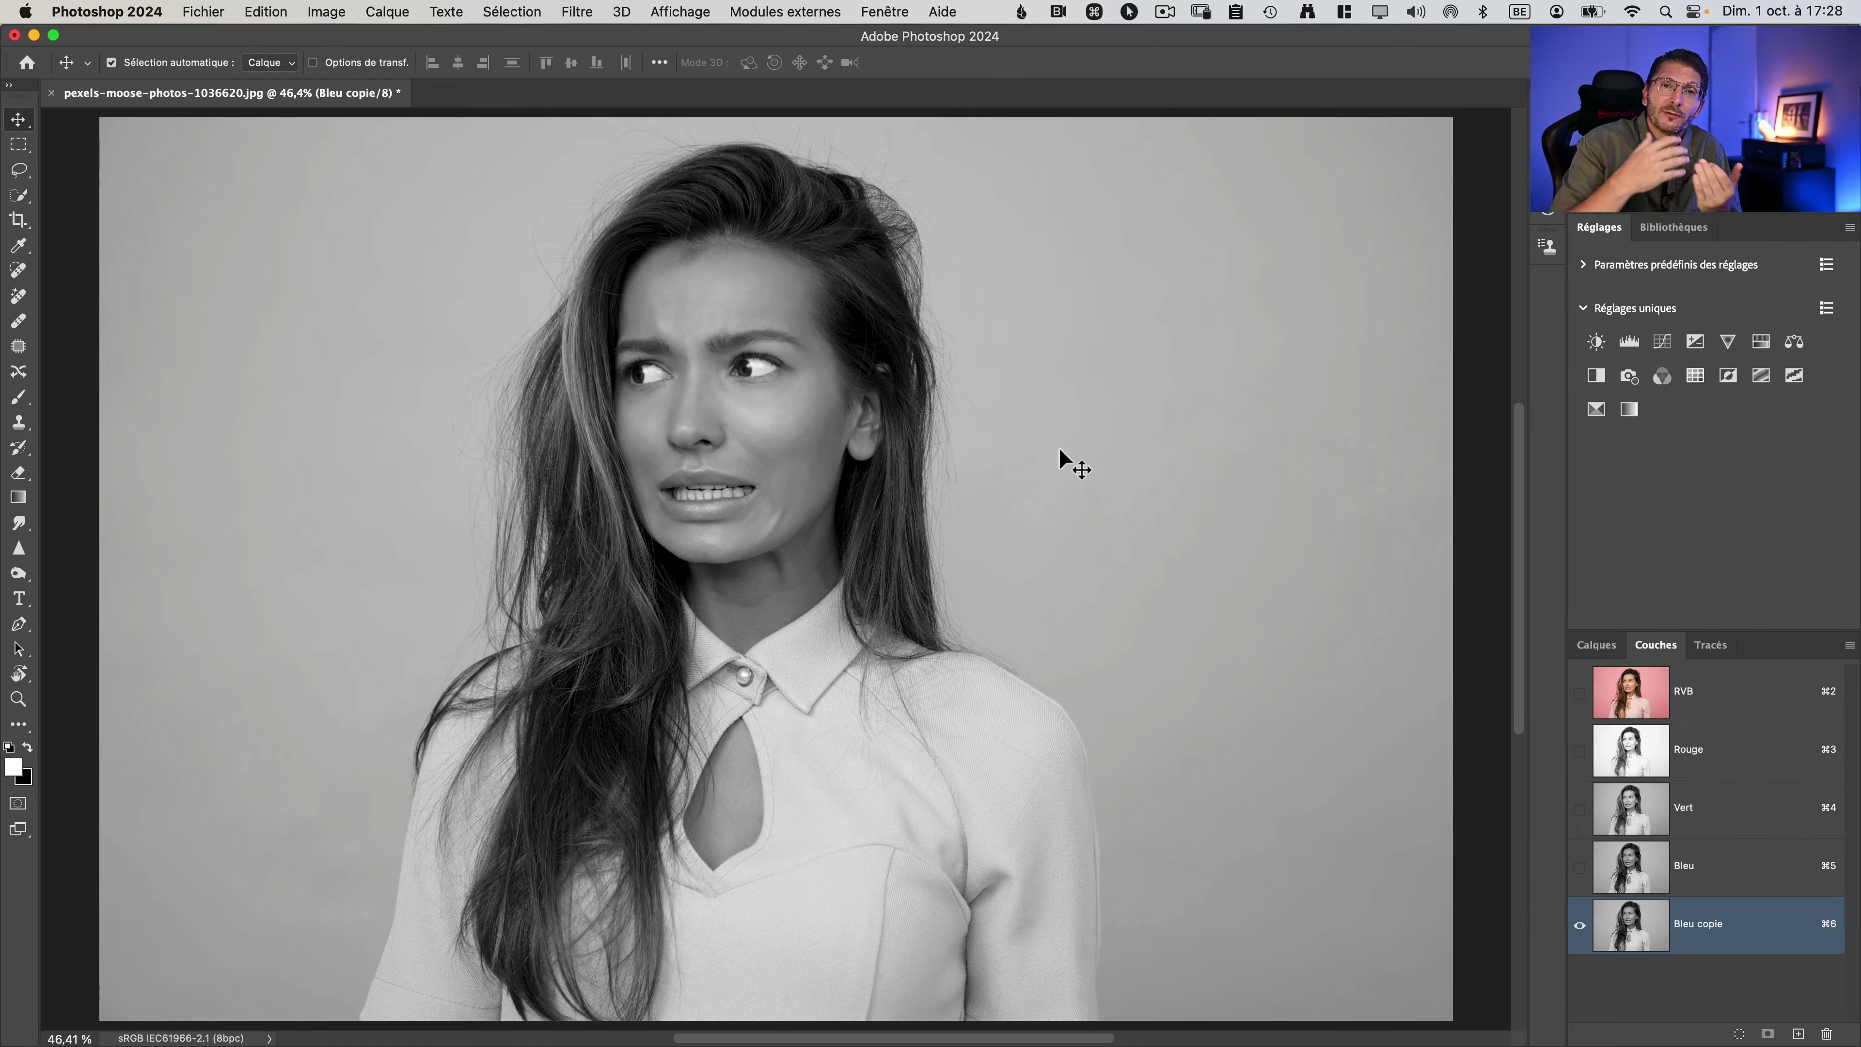
Step: Open Levels for the copied blue channel and set the input black point to 152 and white point to 167
key("super+l")
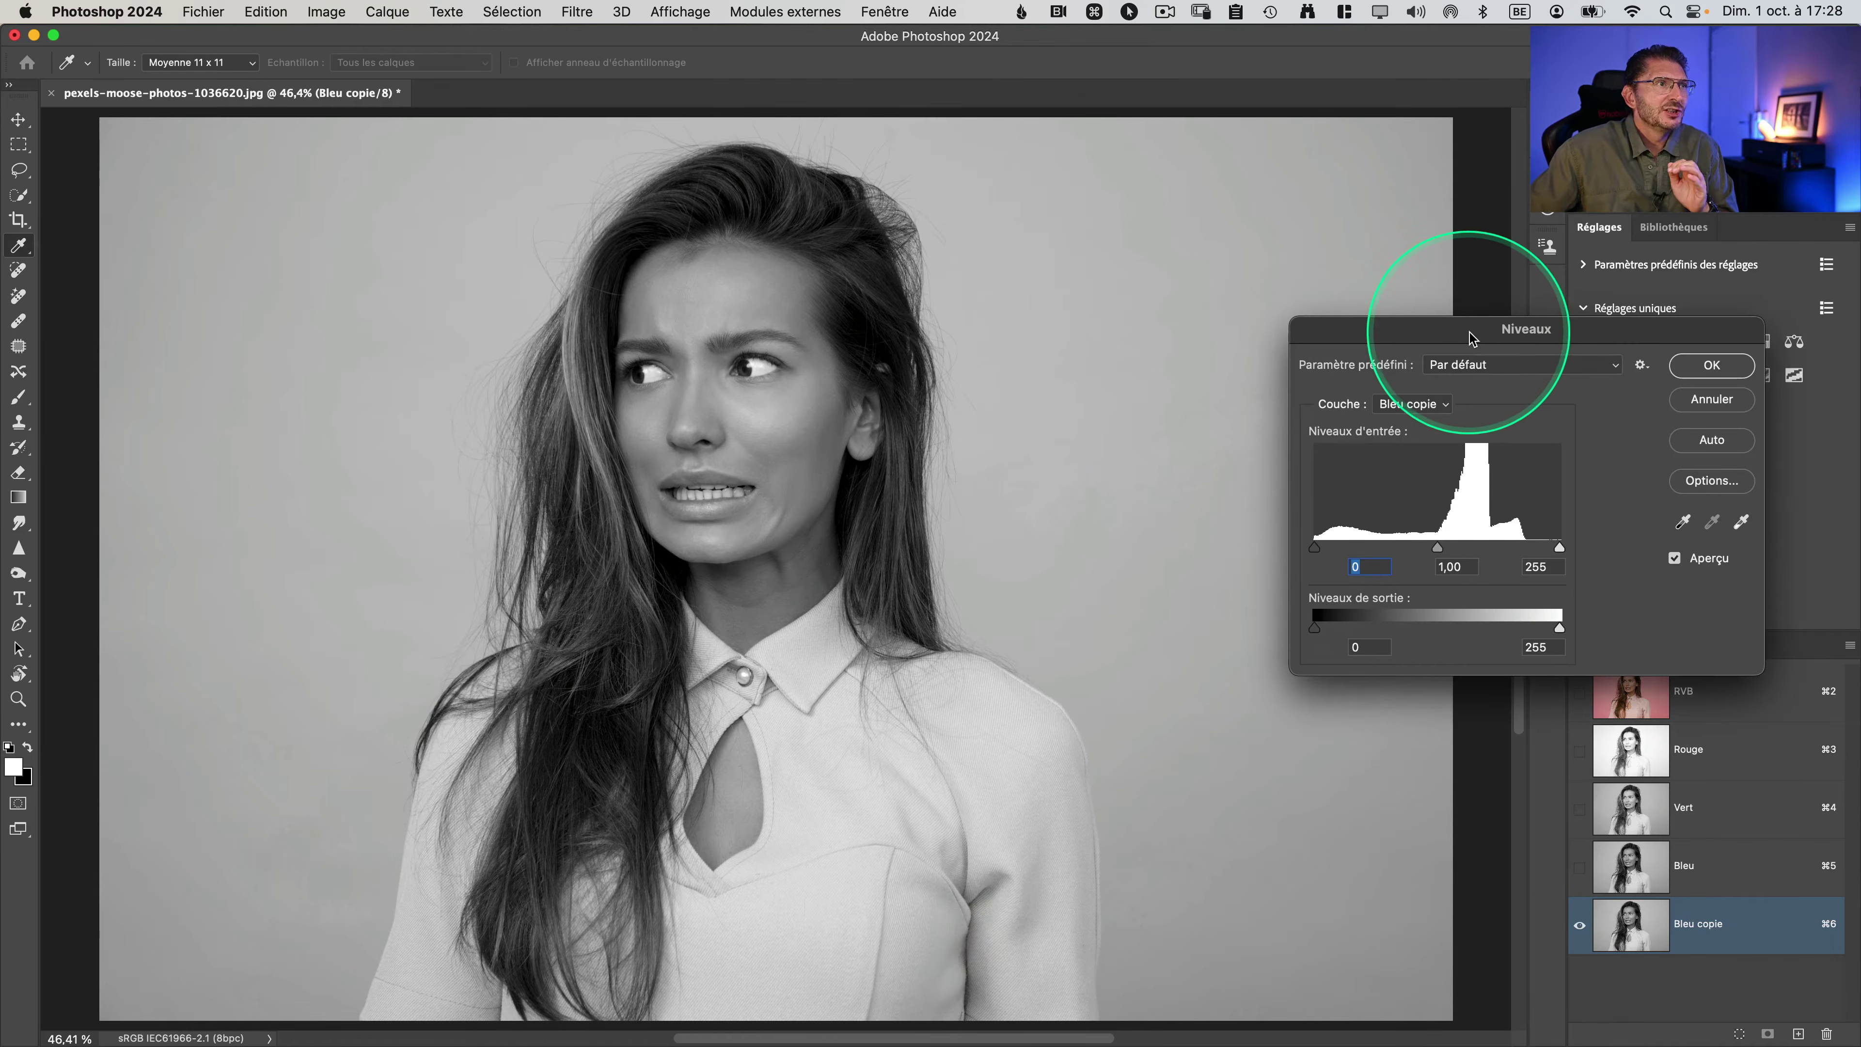
left_click_drag(1473, 337, 1244, 316)
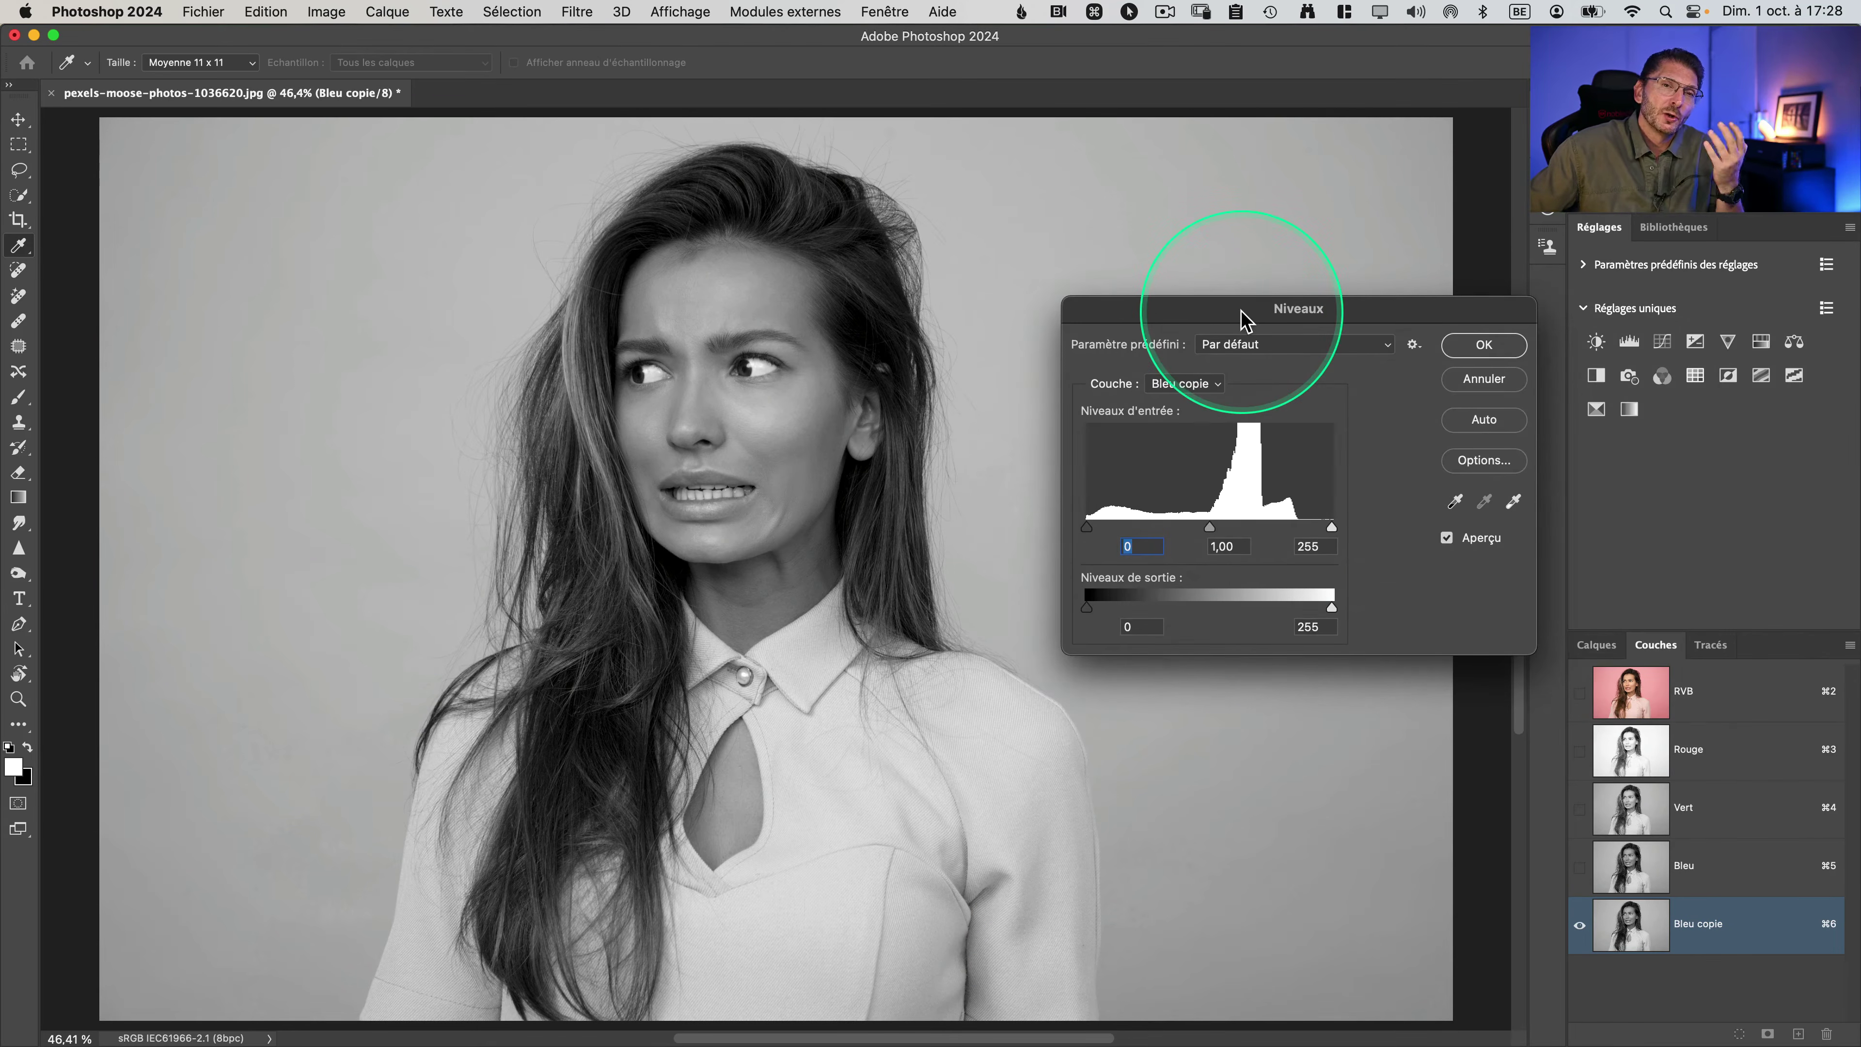
left_click_drag(1087, 527, 1235, 534)
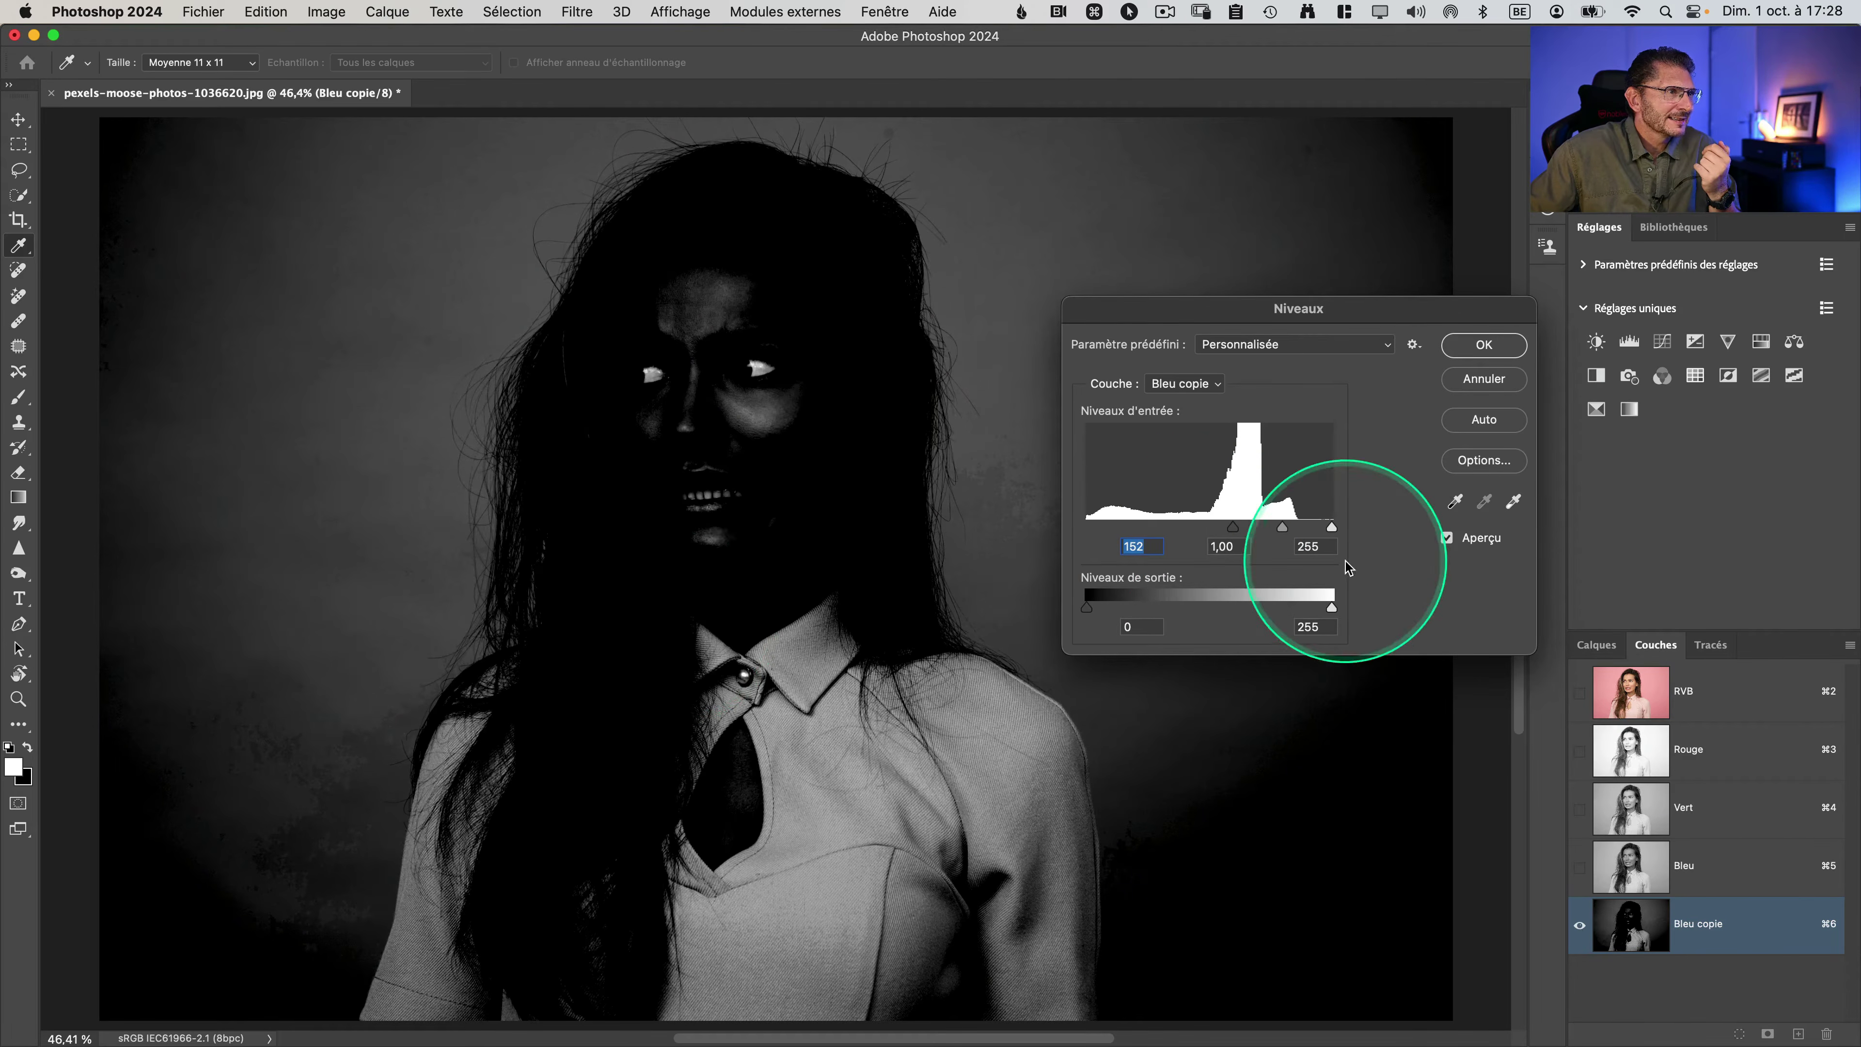
left_click_drag(1332, 527, 1248, 526)
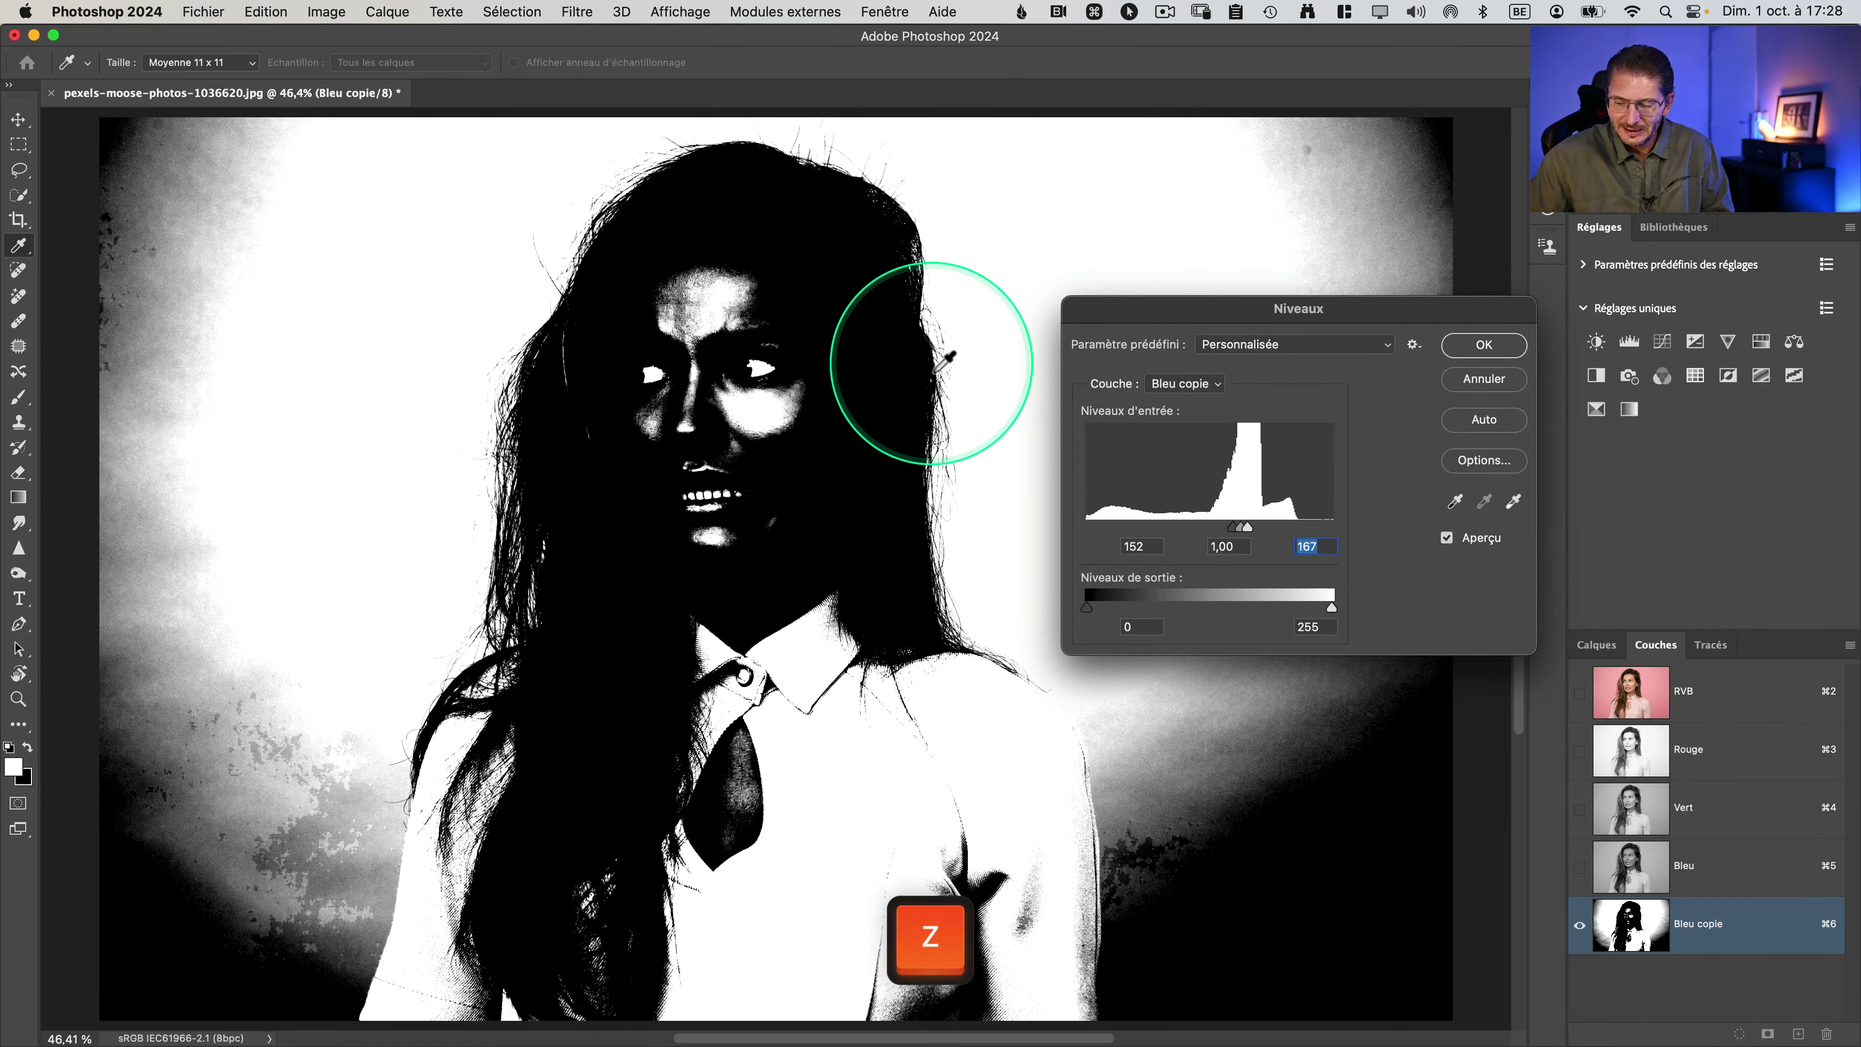
Step: Zoom to 300% on the hair edge, set the input white level to 179 and inspect the stray hairs
key("super+plus")
key("super+plus")
key("super+plus")
key("super+plus")
key("super+plus")
left_click_drag(942, 352, 590, 545)
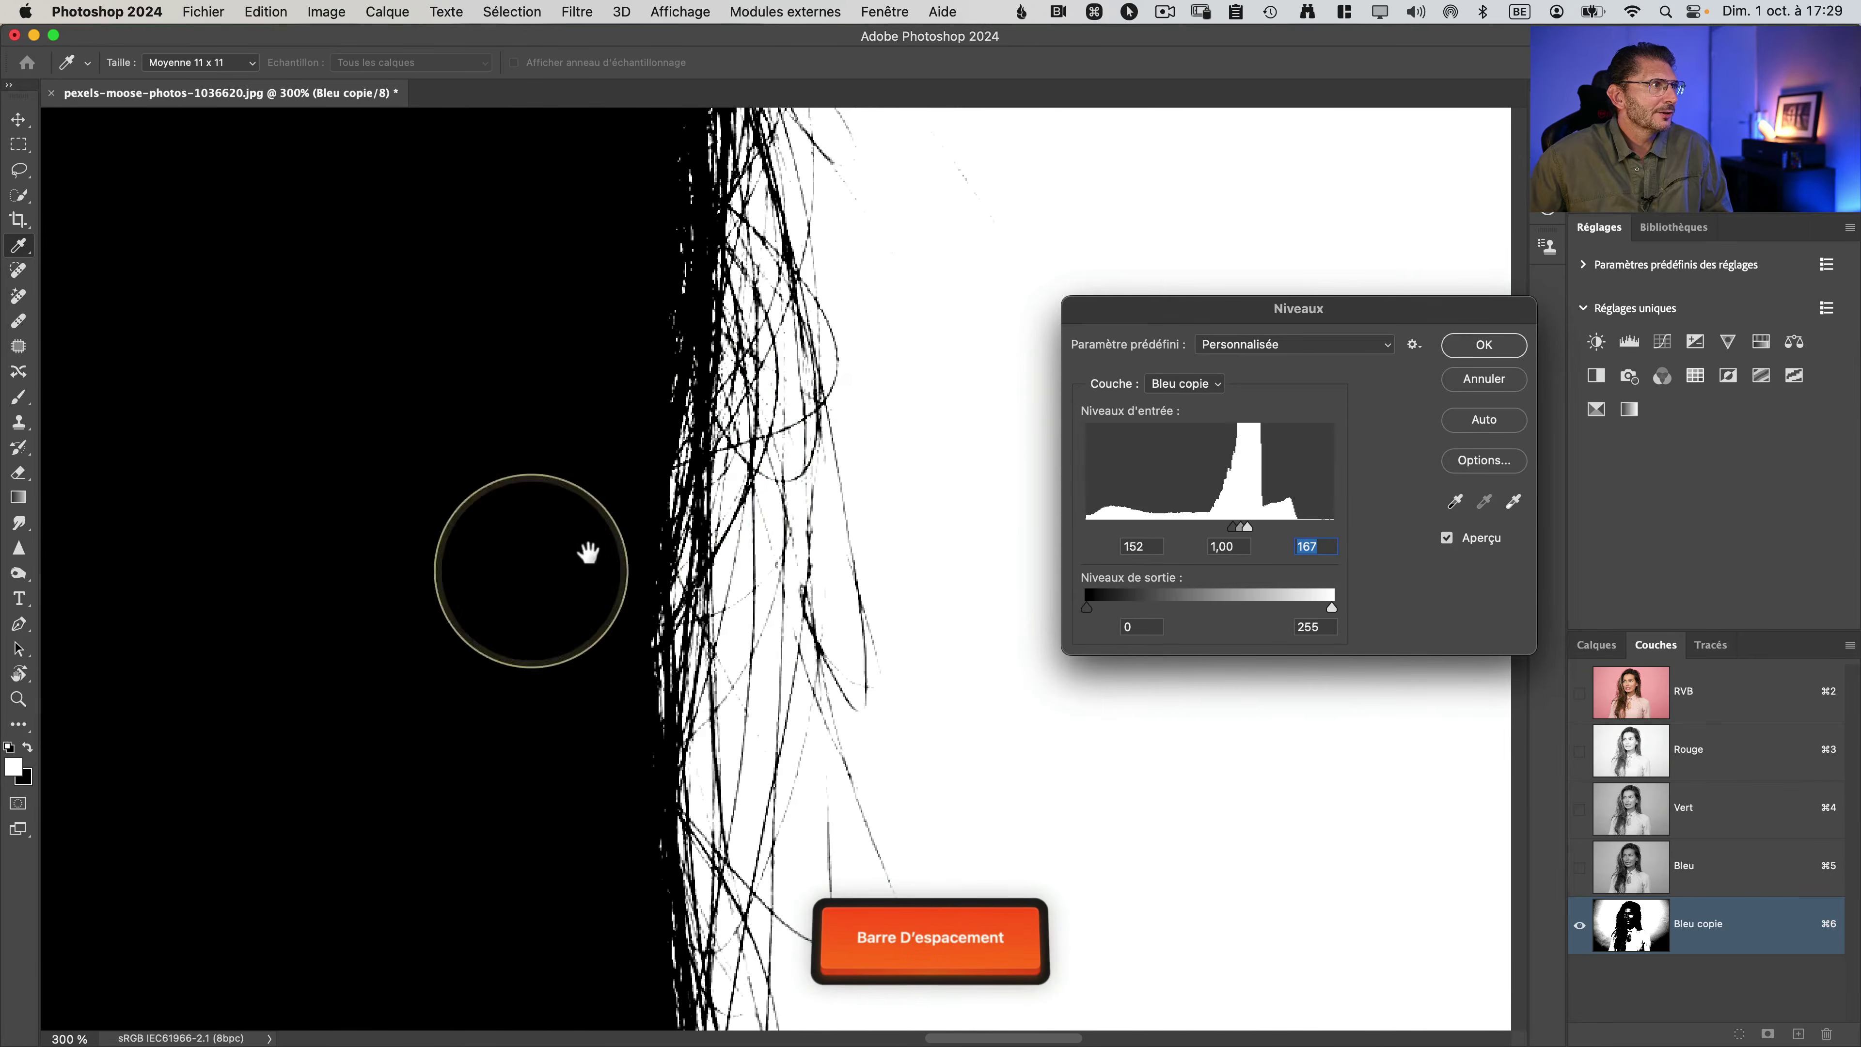
left_click_drag(1252, 526, 1259, 528)
key("space")
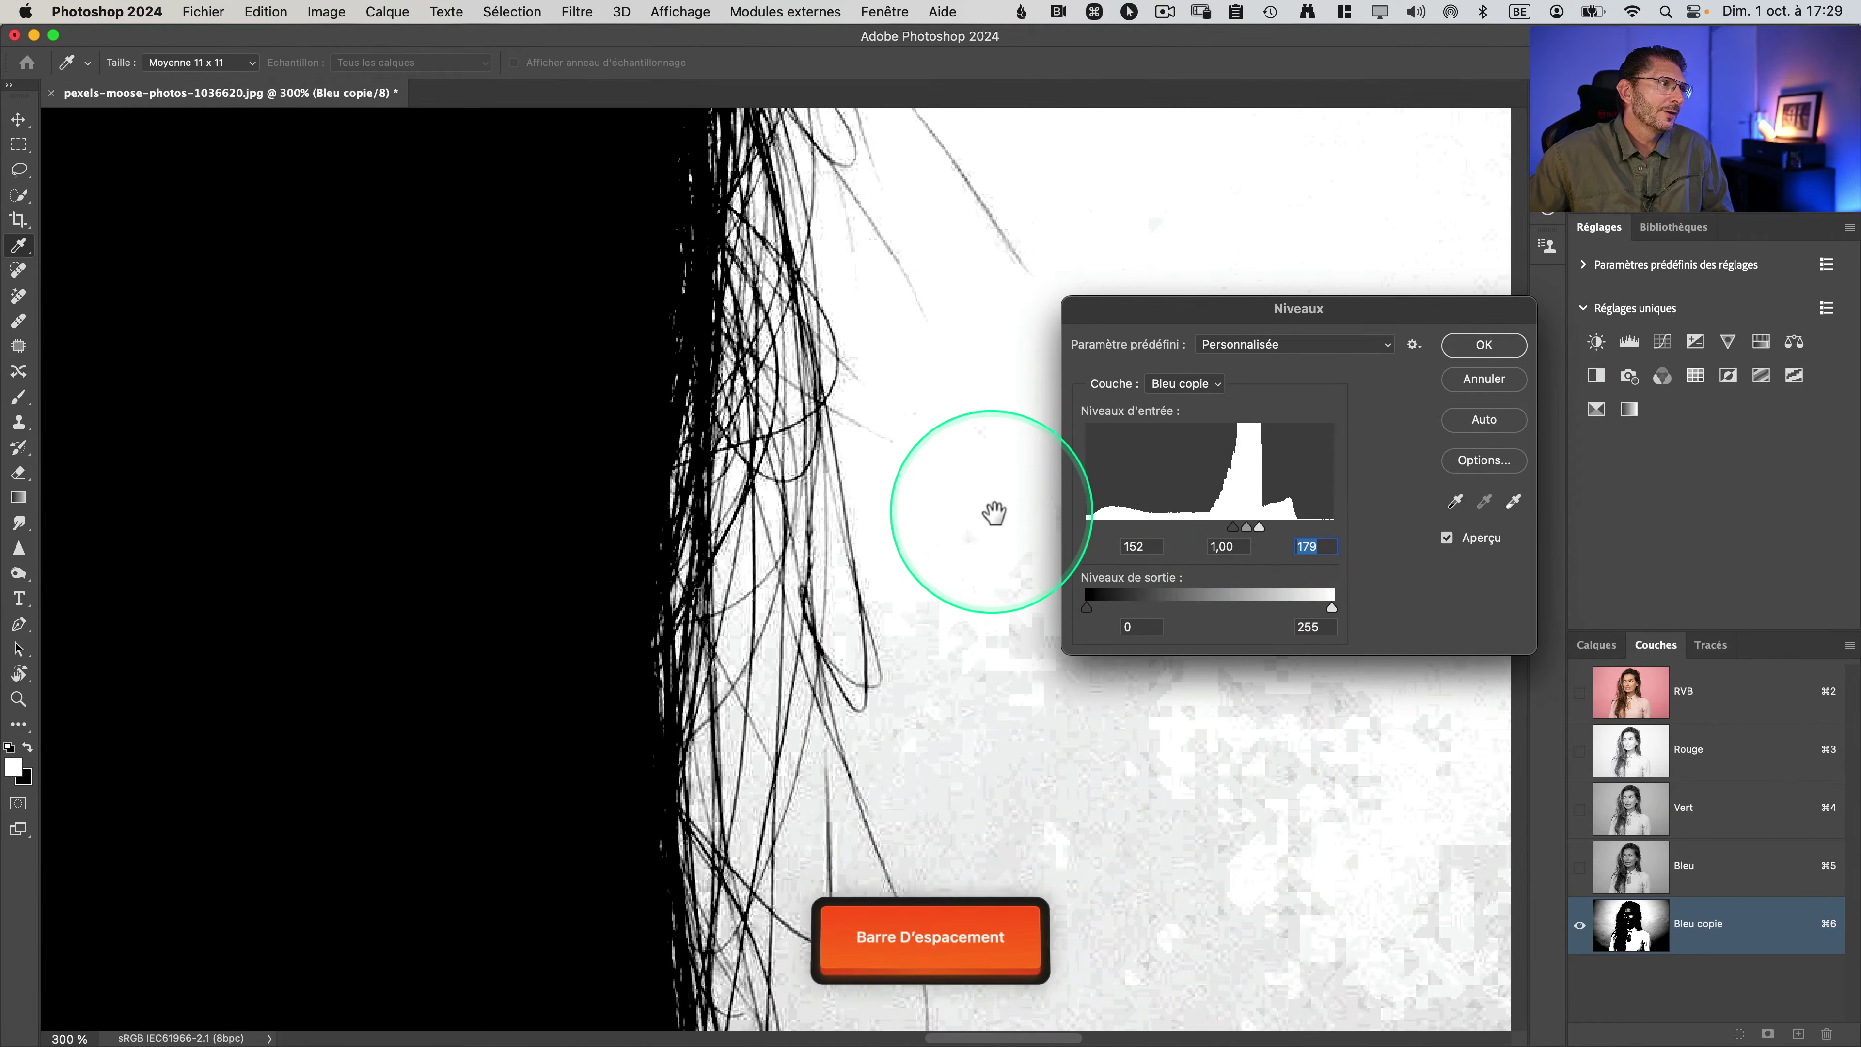
mouse_move(963, 637)
left_mouse_down()
mouse_move(945, 675)
mouse_move(901, 528)
mouse_move(873, 694)
mouse_move(815, 553)
mouse_move(863, 652)
mouse_move(906, 470)
mouse_move(956, 827)
mouse_move(573, 383)
mouse_move(964, 583)
mouse_move(752, 456)
left_mouse_up()
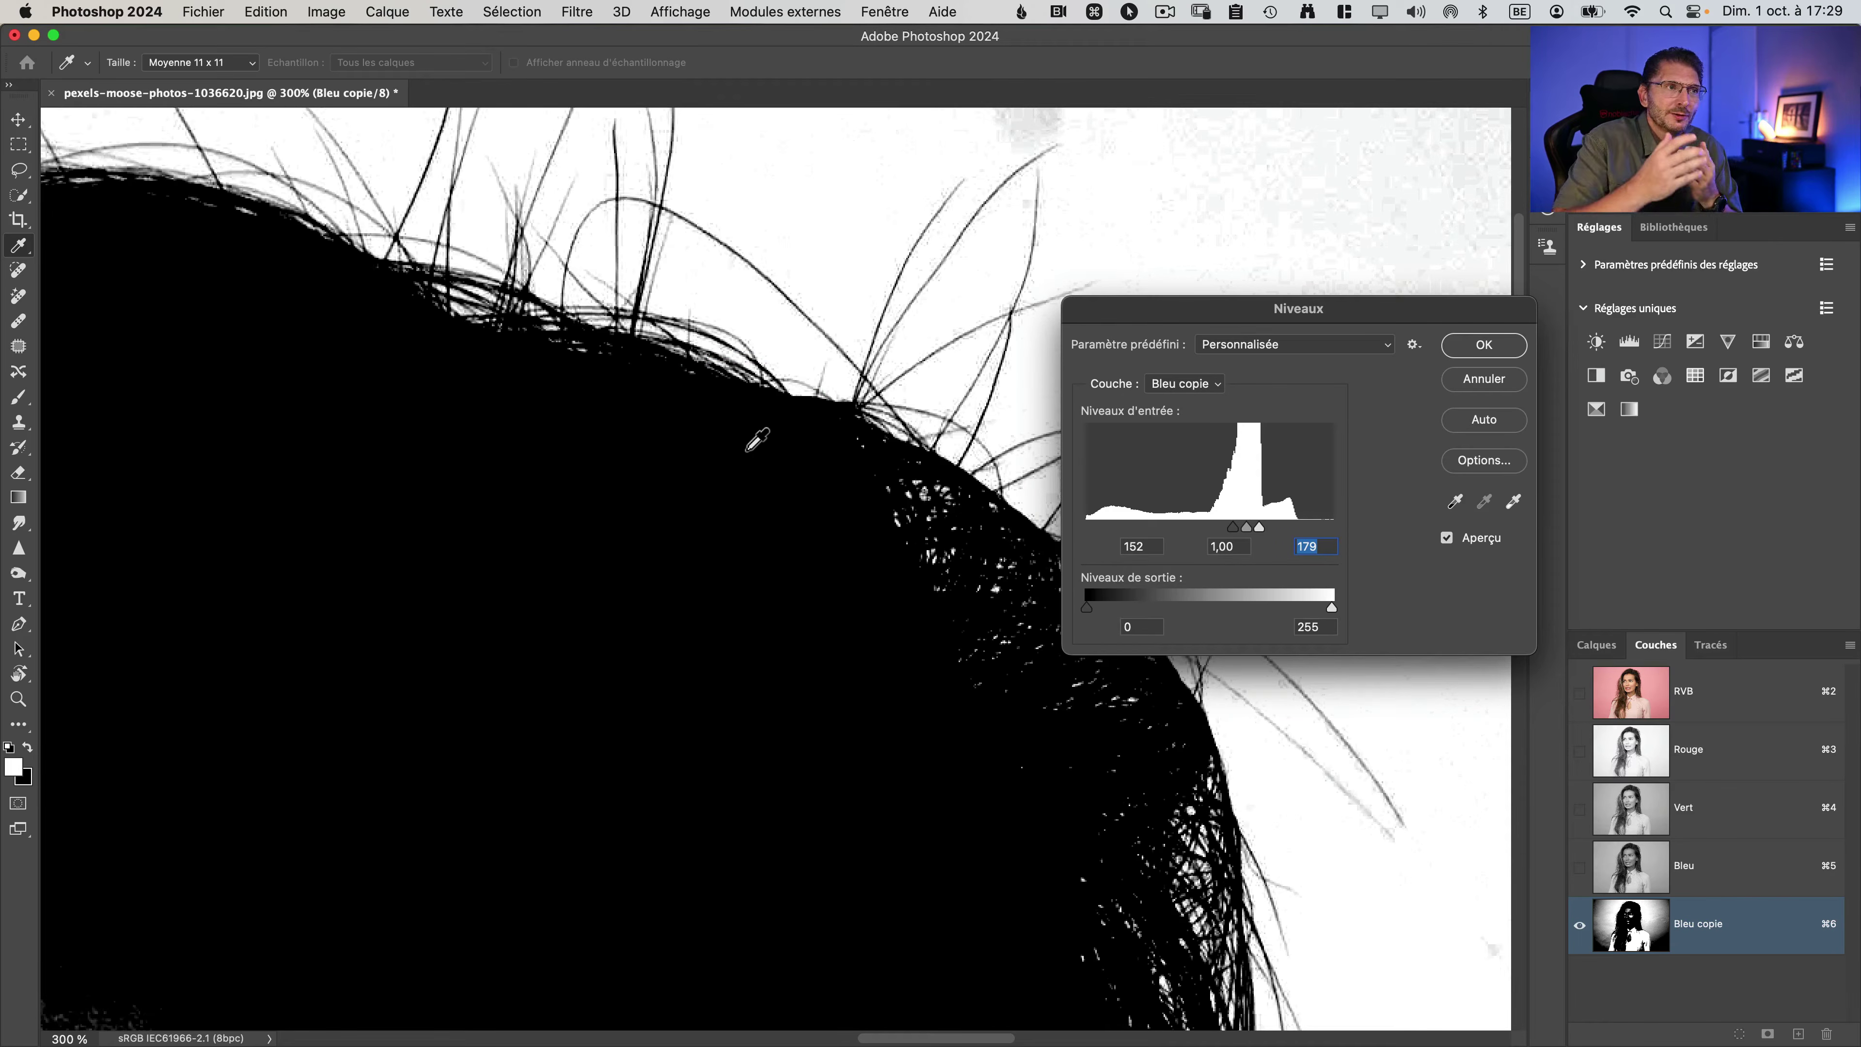
Step: Lower the input black level to 112 and view the portrait at 50% to judge the channel's contrast
left_click_drag(1233, 526, 1196, 537)
key("super+minus")
key("super+minus")
key("super+minus")
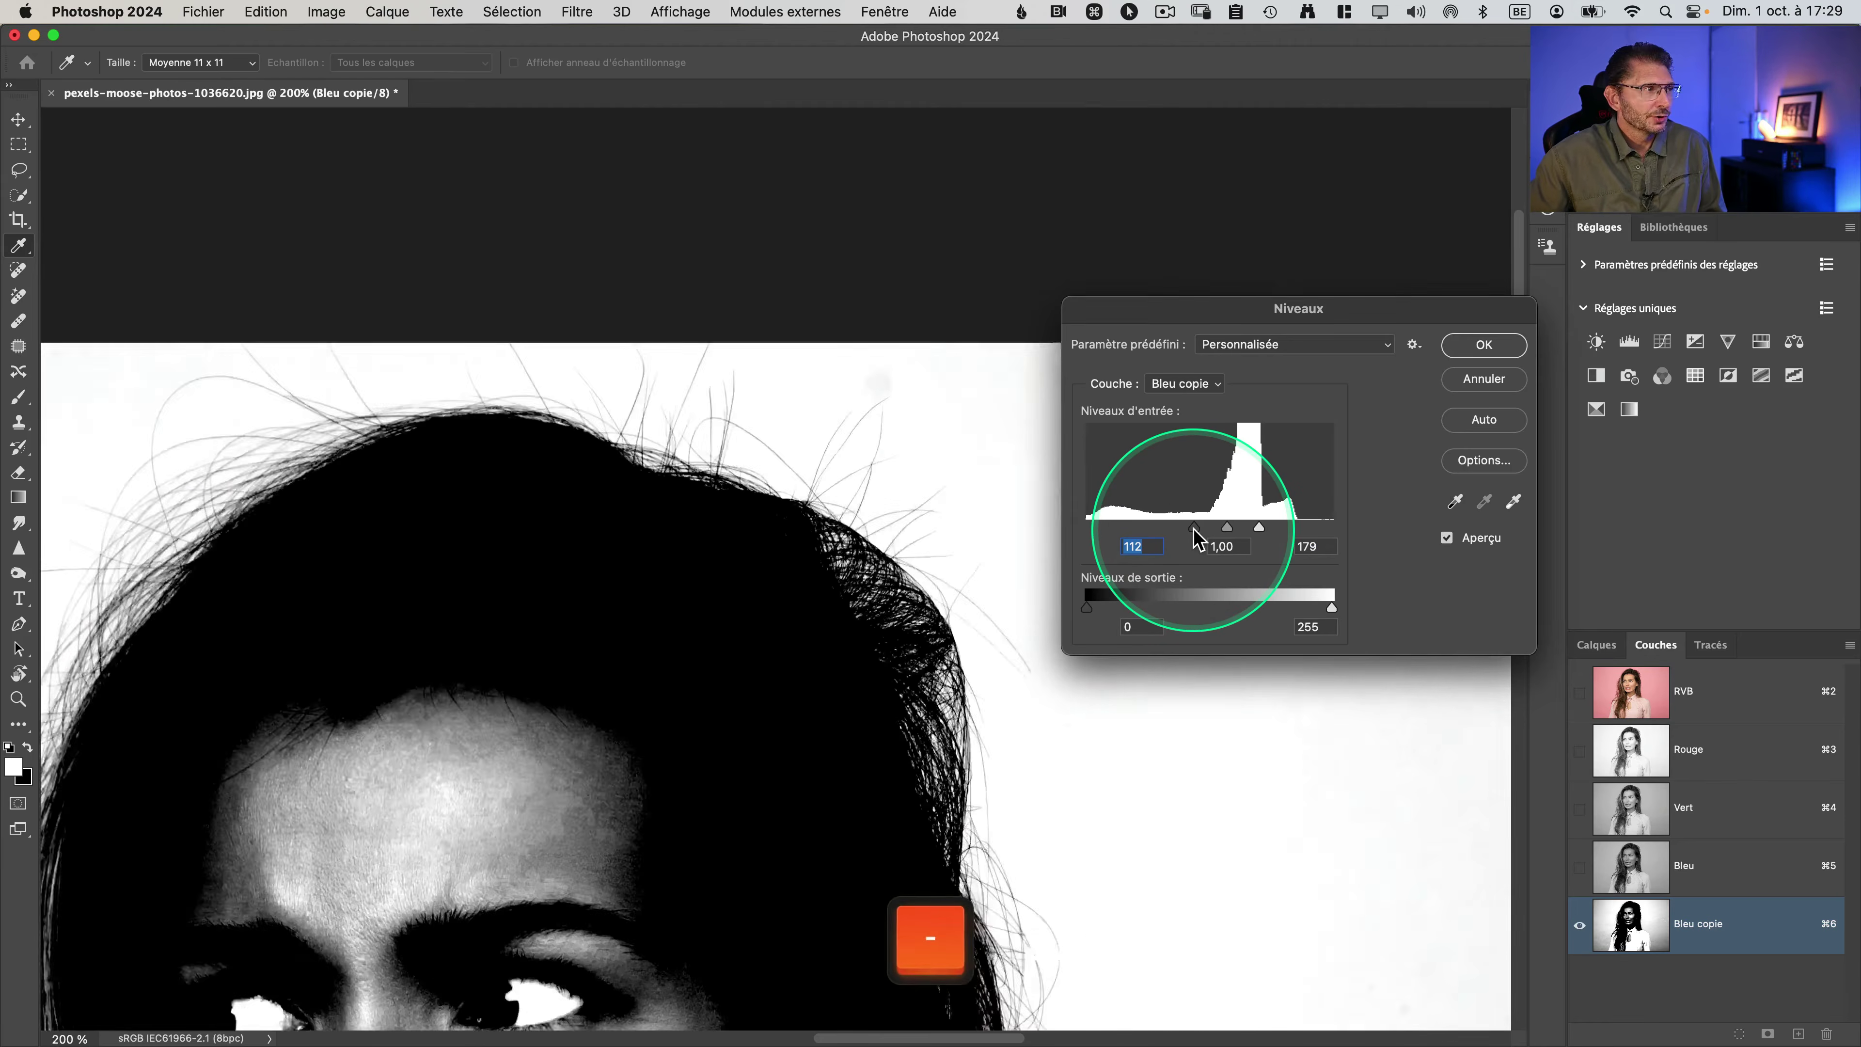
key("super+minus")
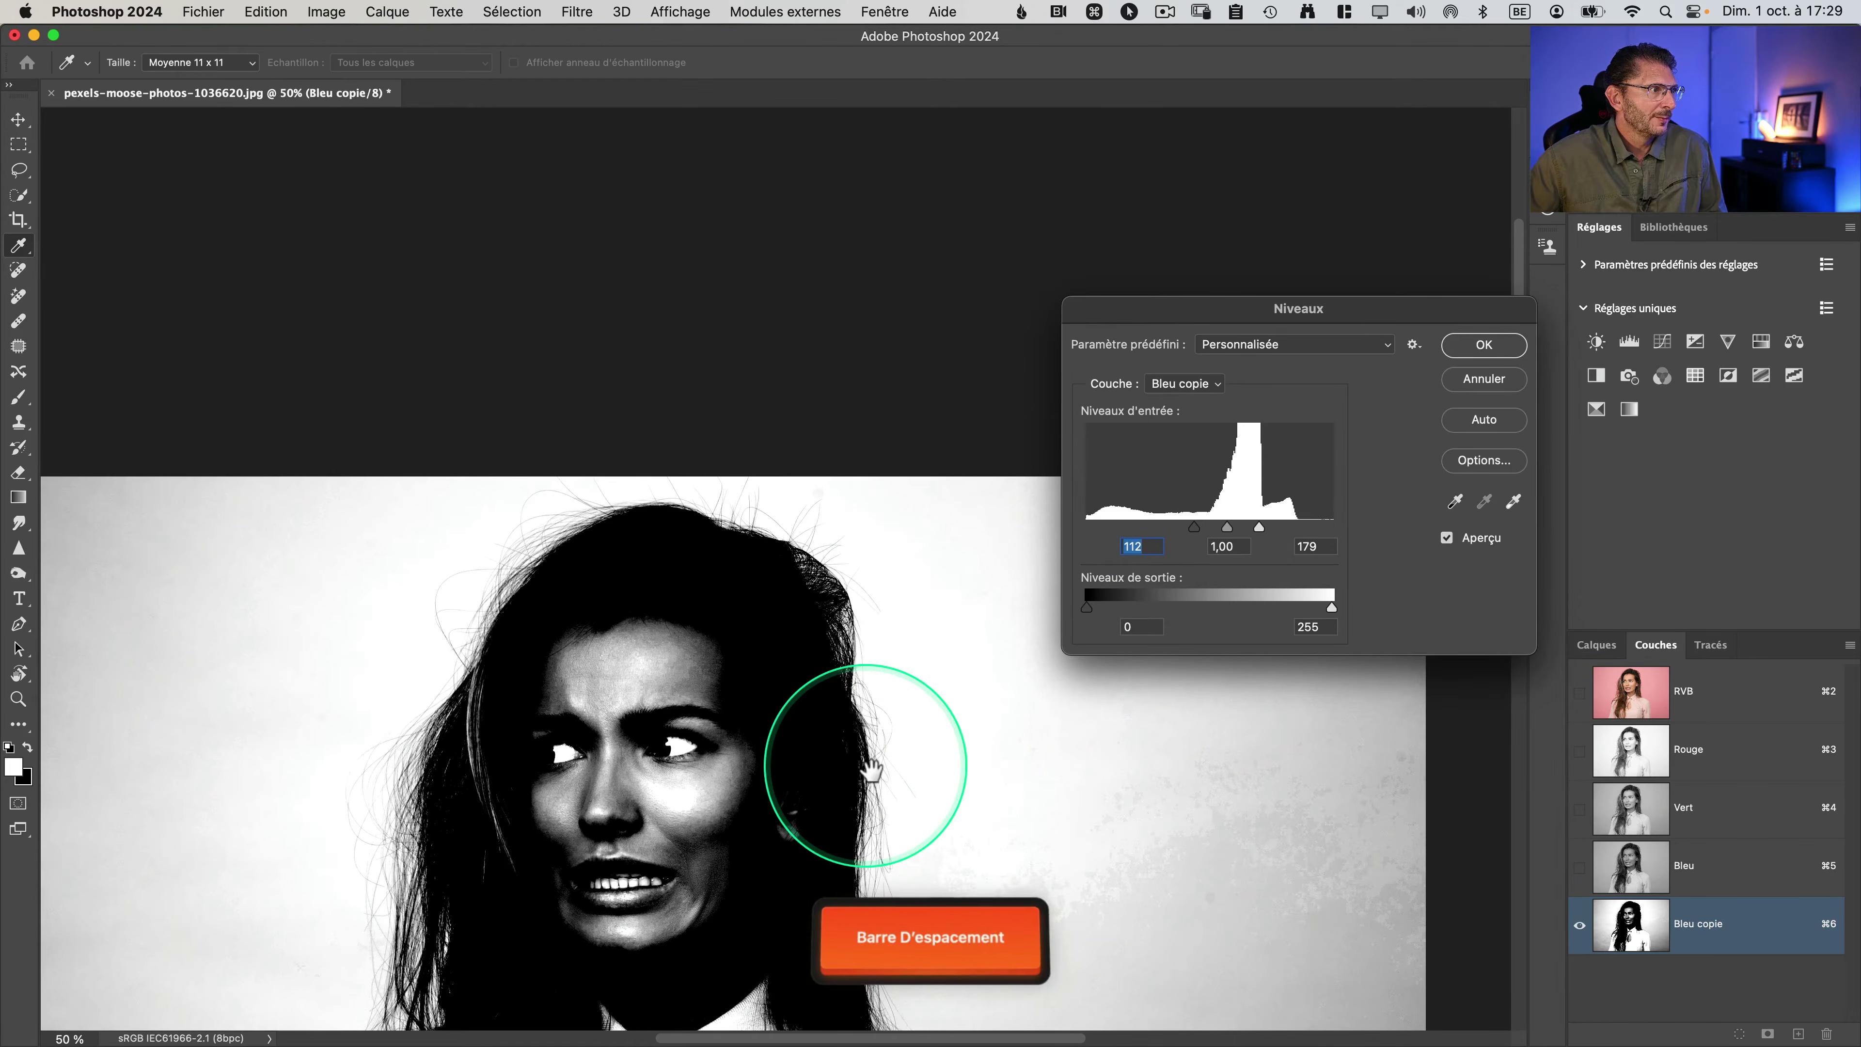
left_click_drag(865, 759, 893, 366)
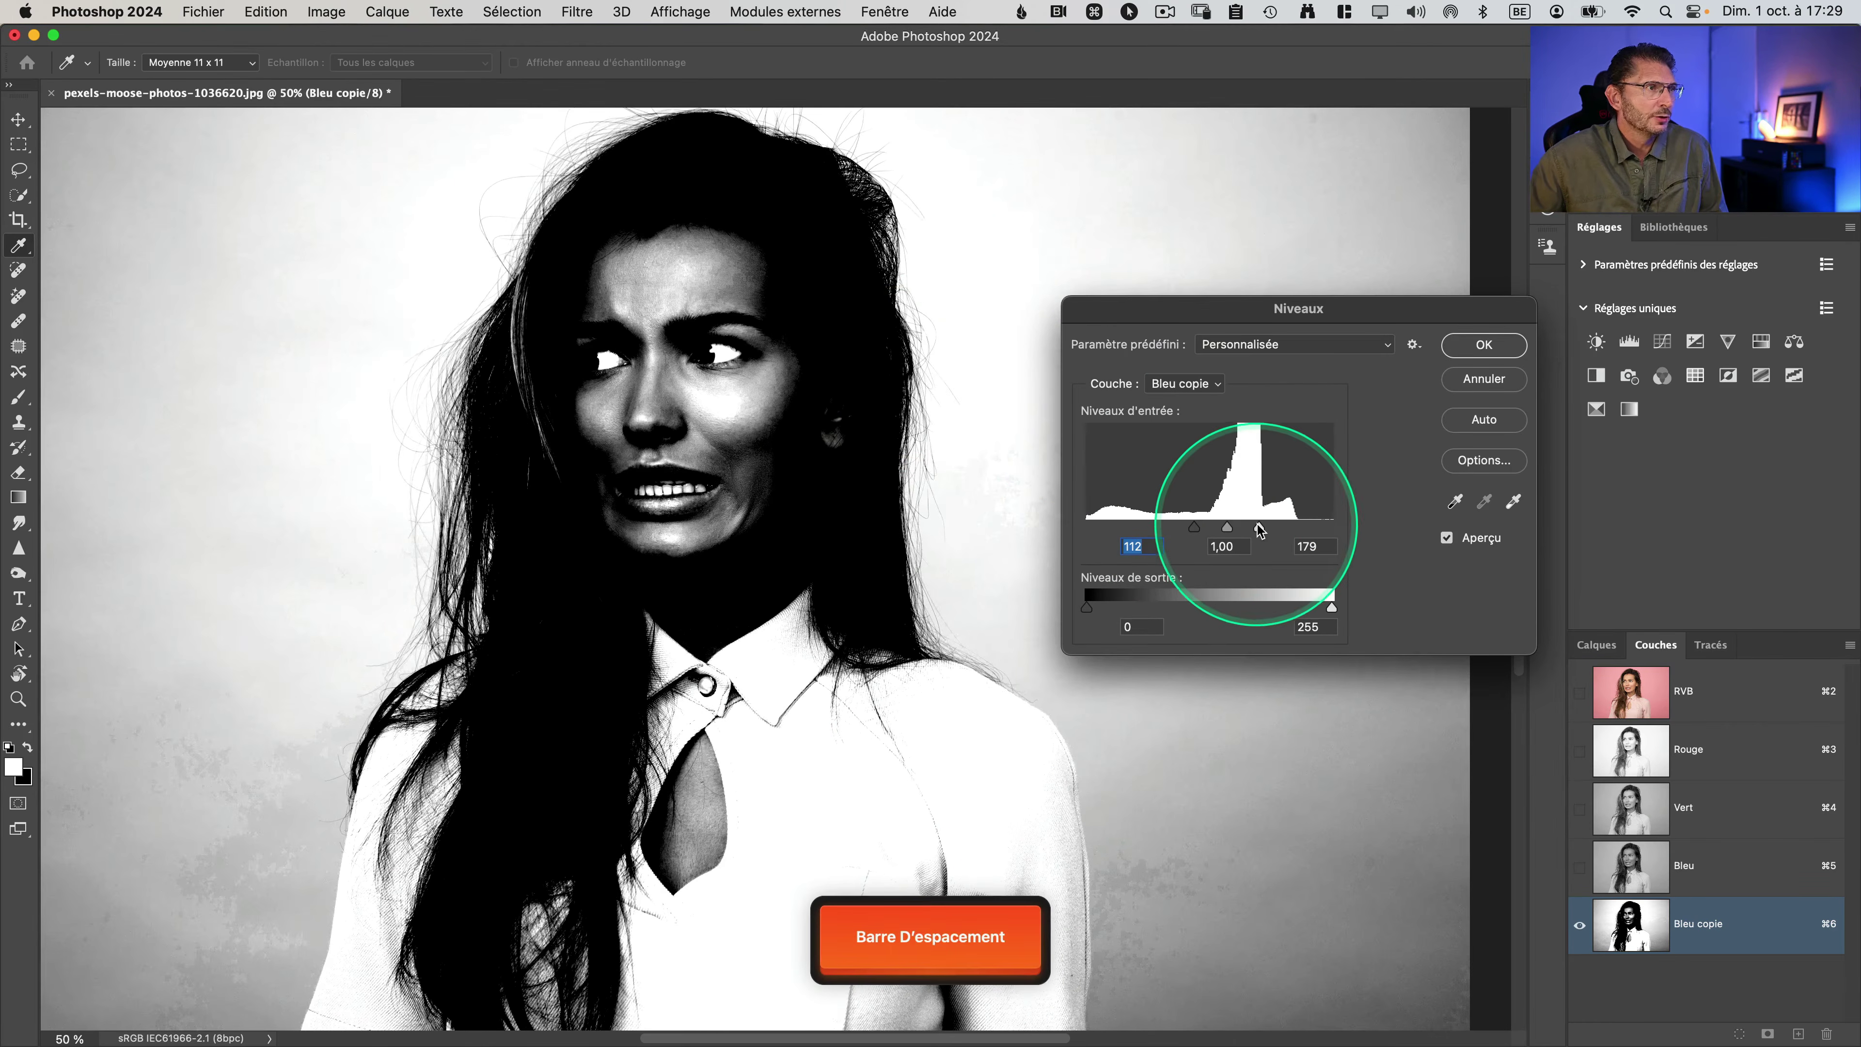
Step: Raise the input white level to 190, inspect the stray hairs at 200% and apply the Levels adjustment to the Bleu copie channel
left_click_drag(1263, 527, 1272, 530)
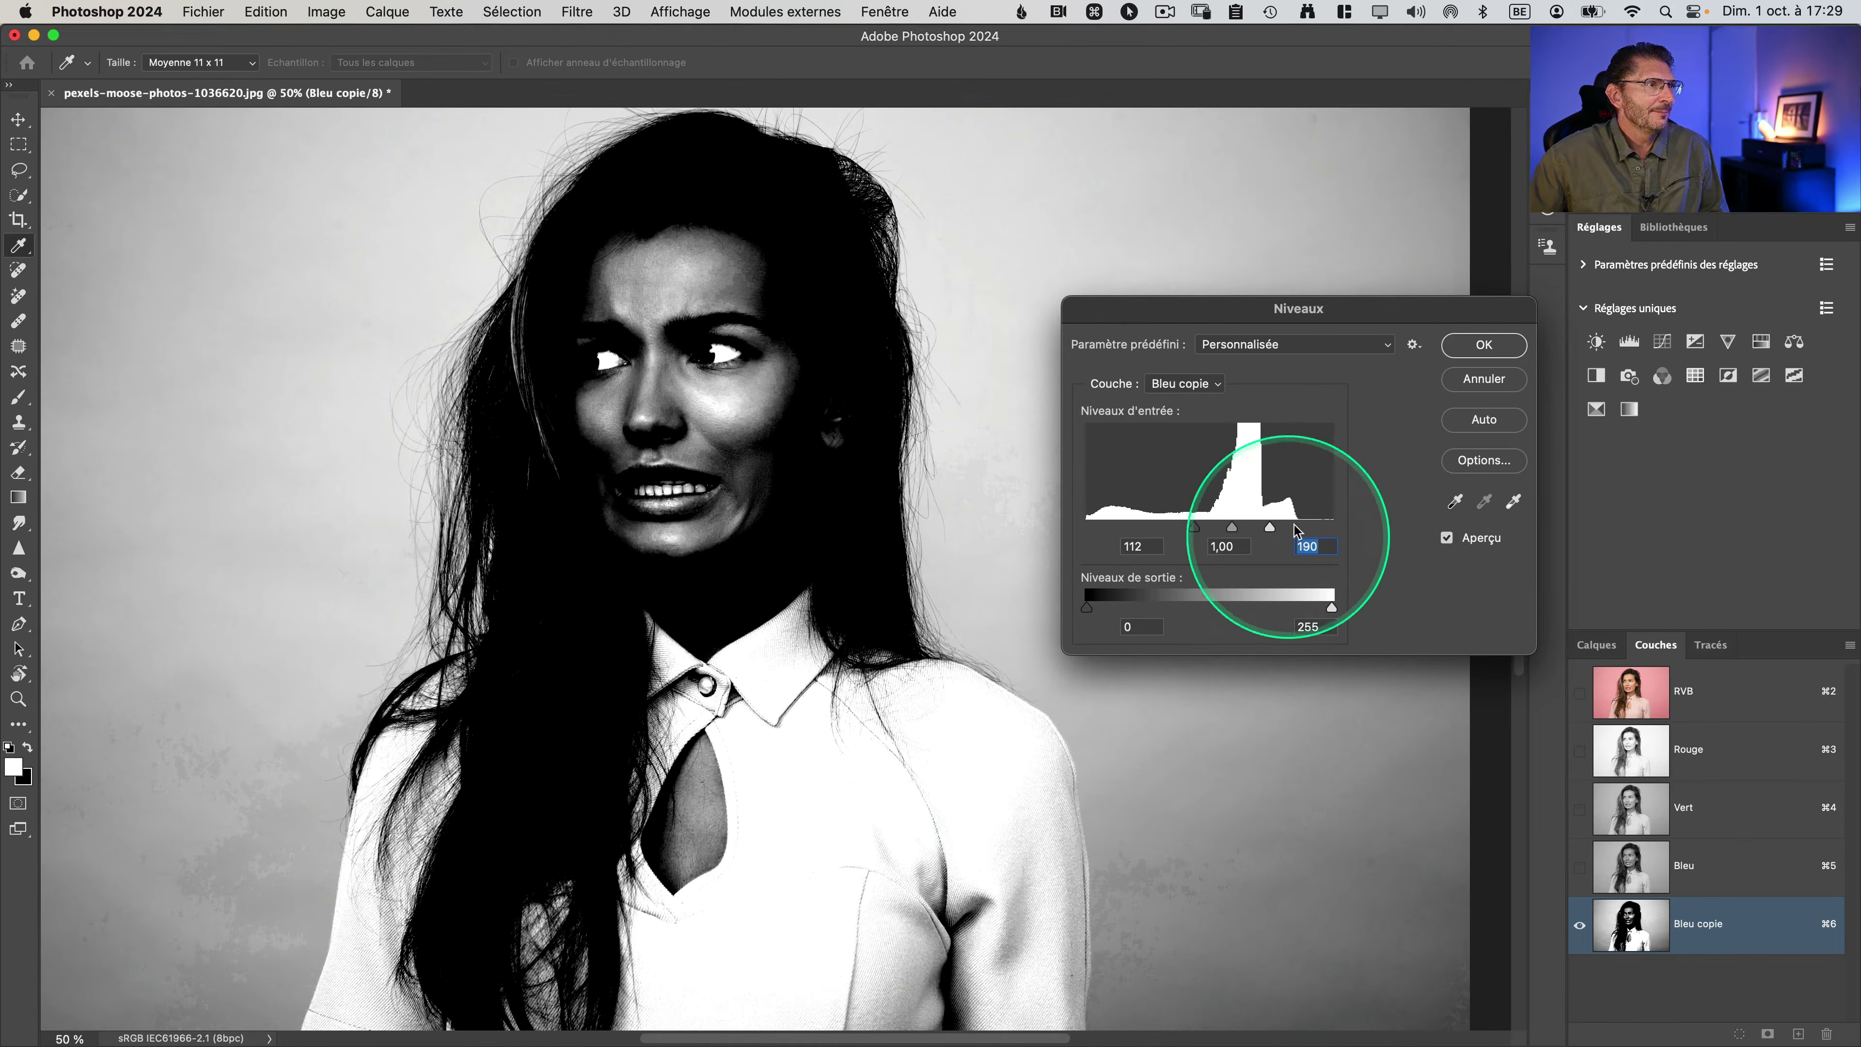
key("super+plus")
key("super+plus")
key("super+plus")
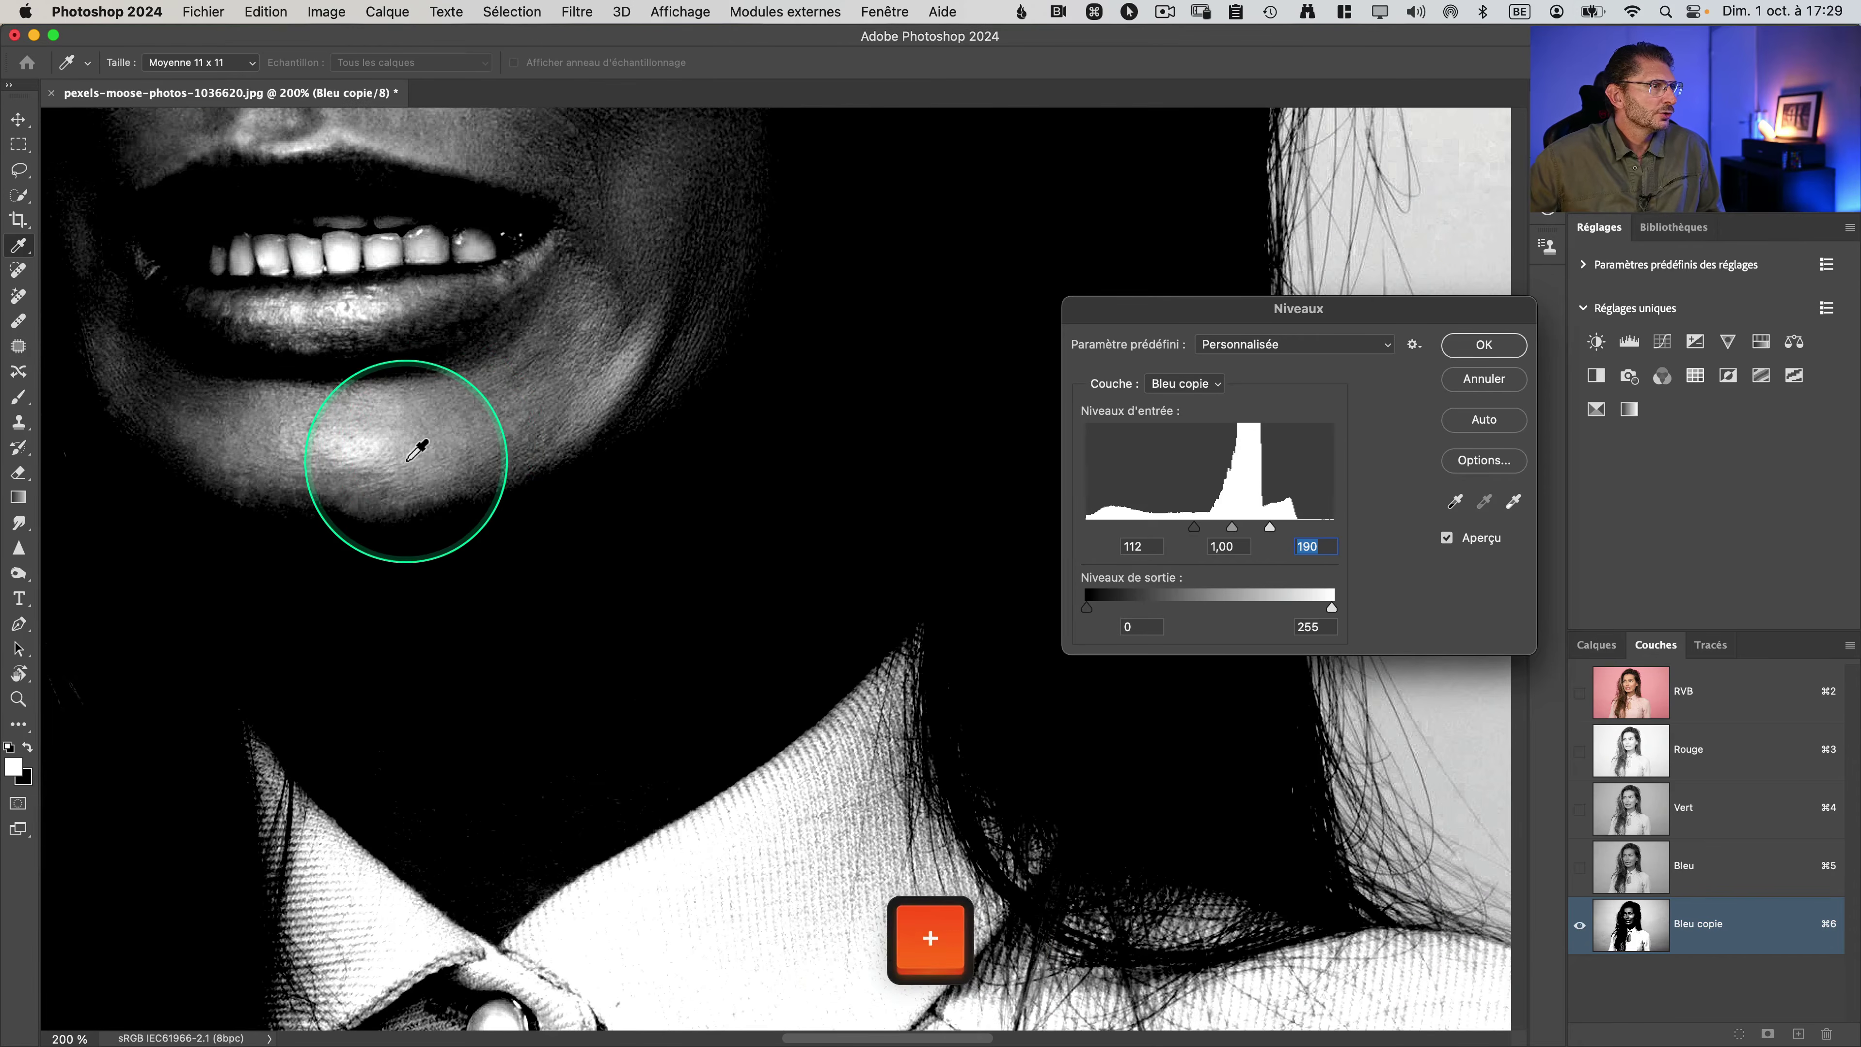
key("space")
left_click_drag(408, 449, 1143, 586)
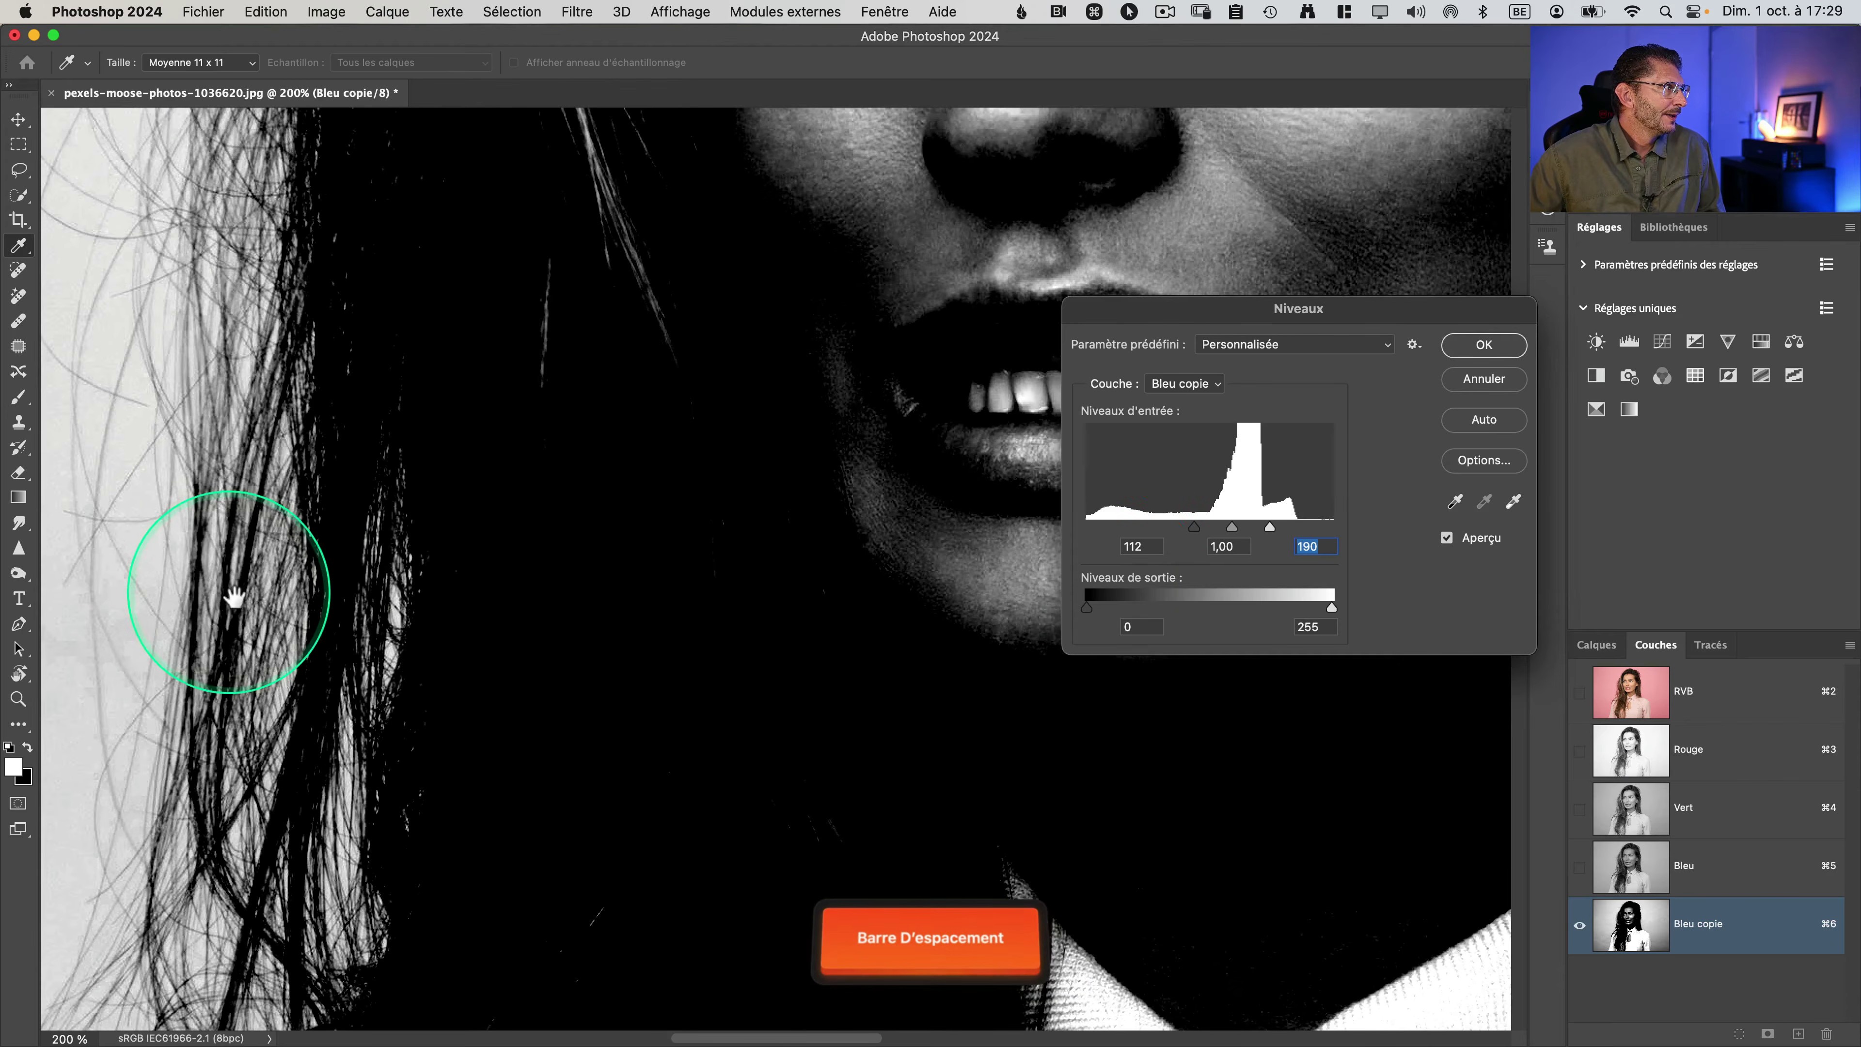
left_click_drag(236, 602, 696, 623)
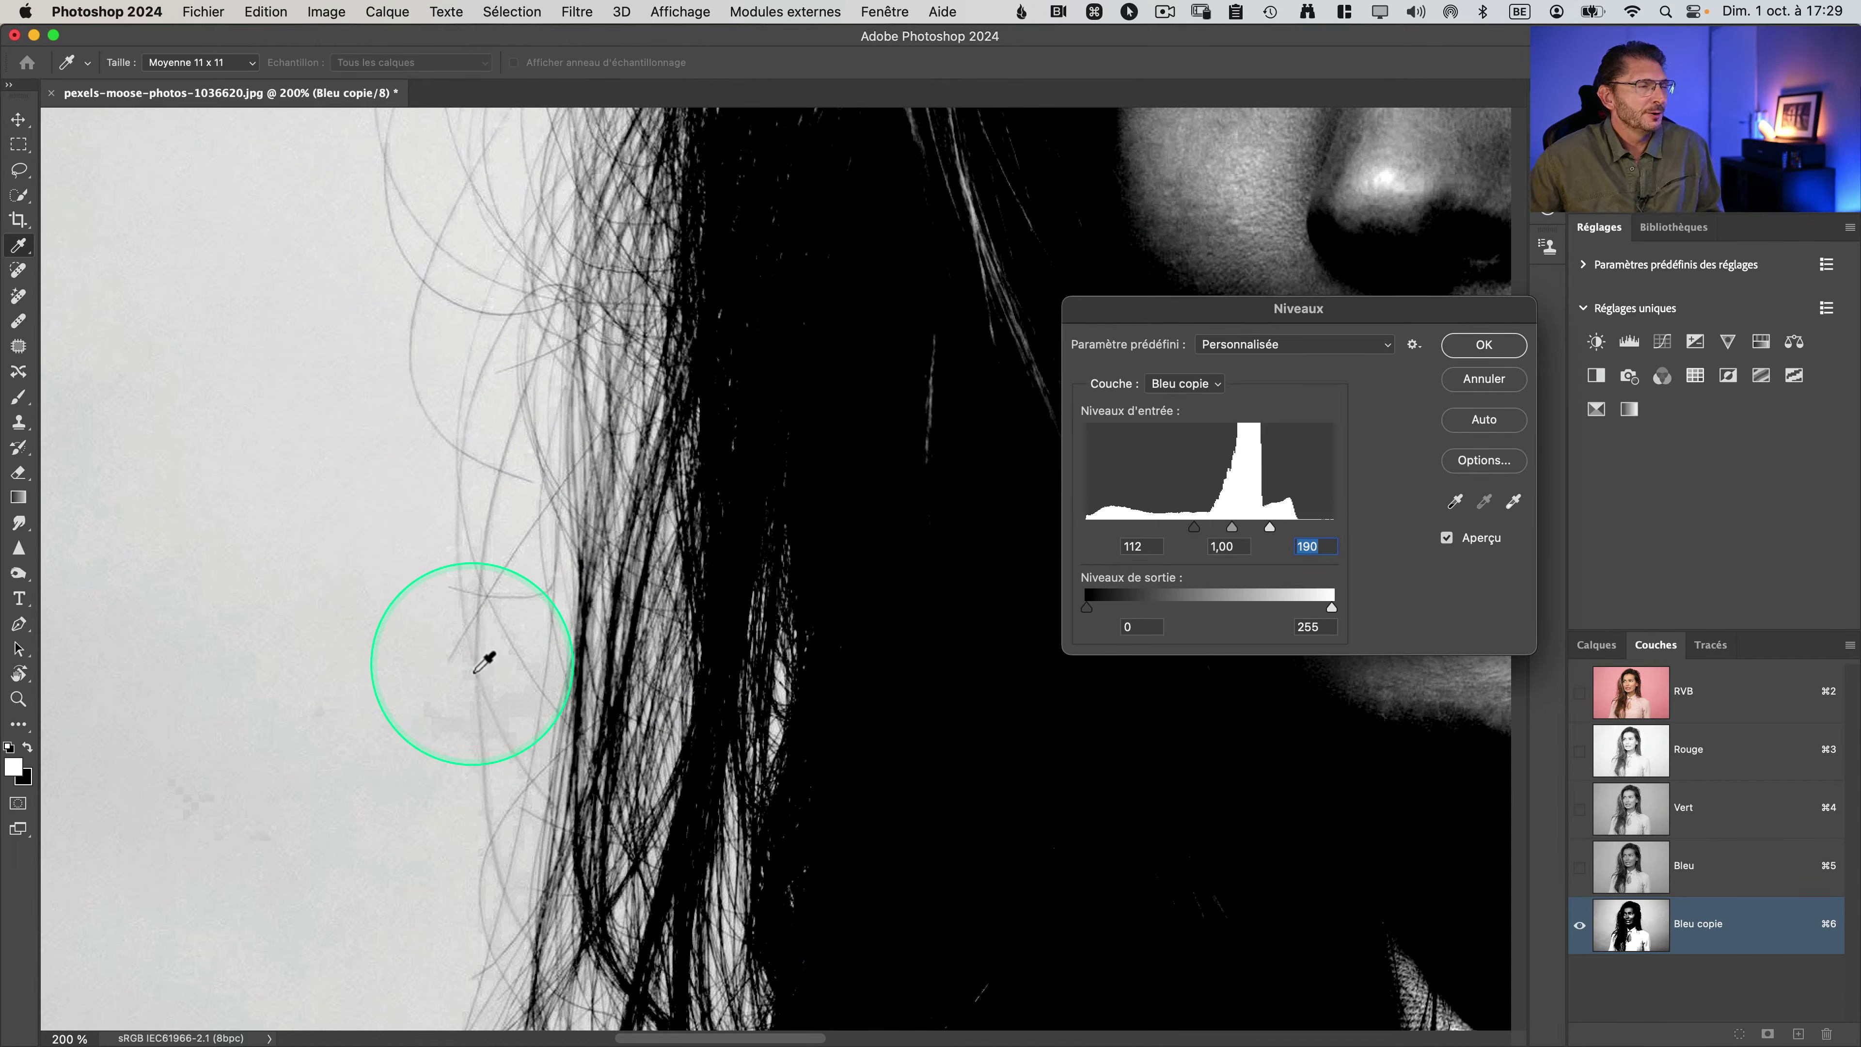
left_click(1484, 344)
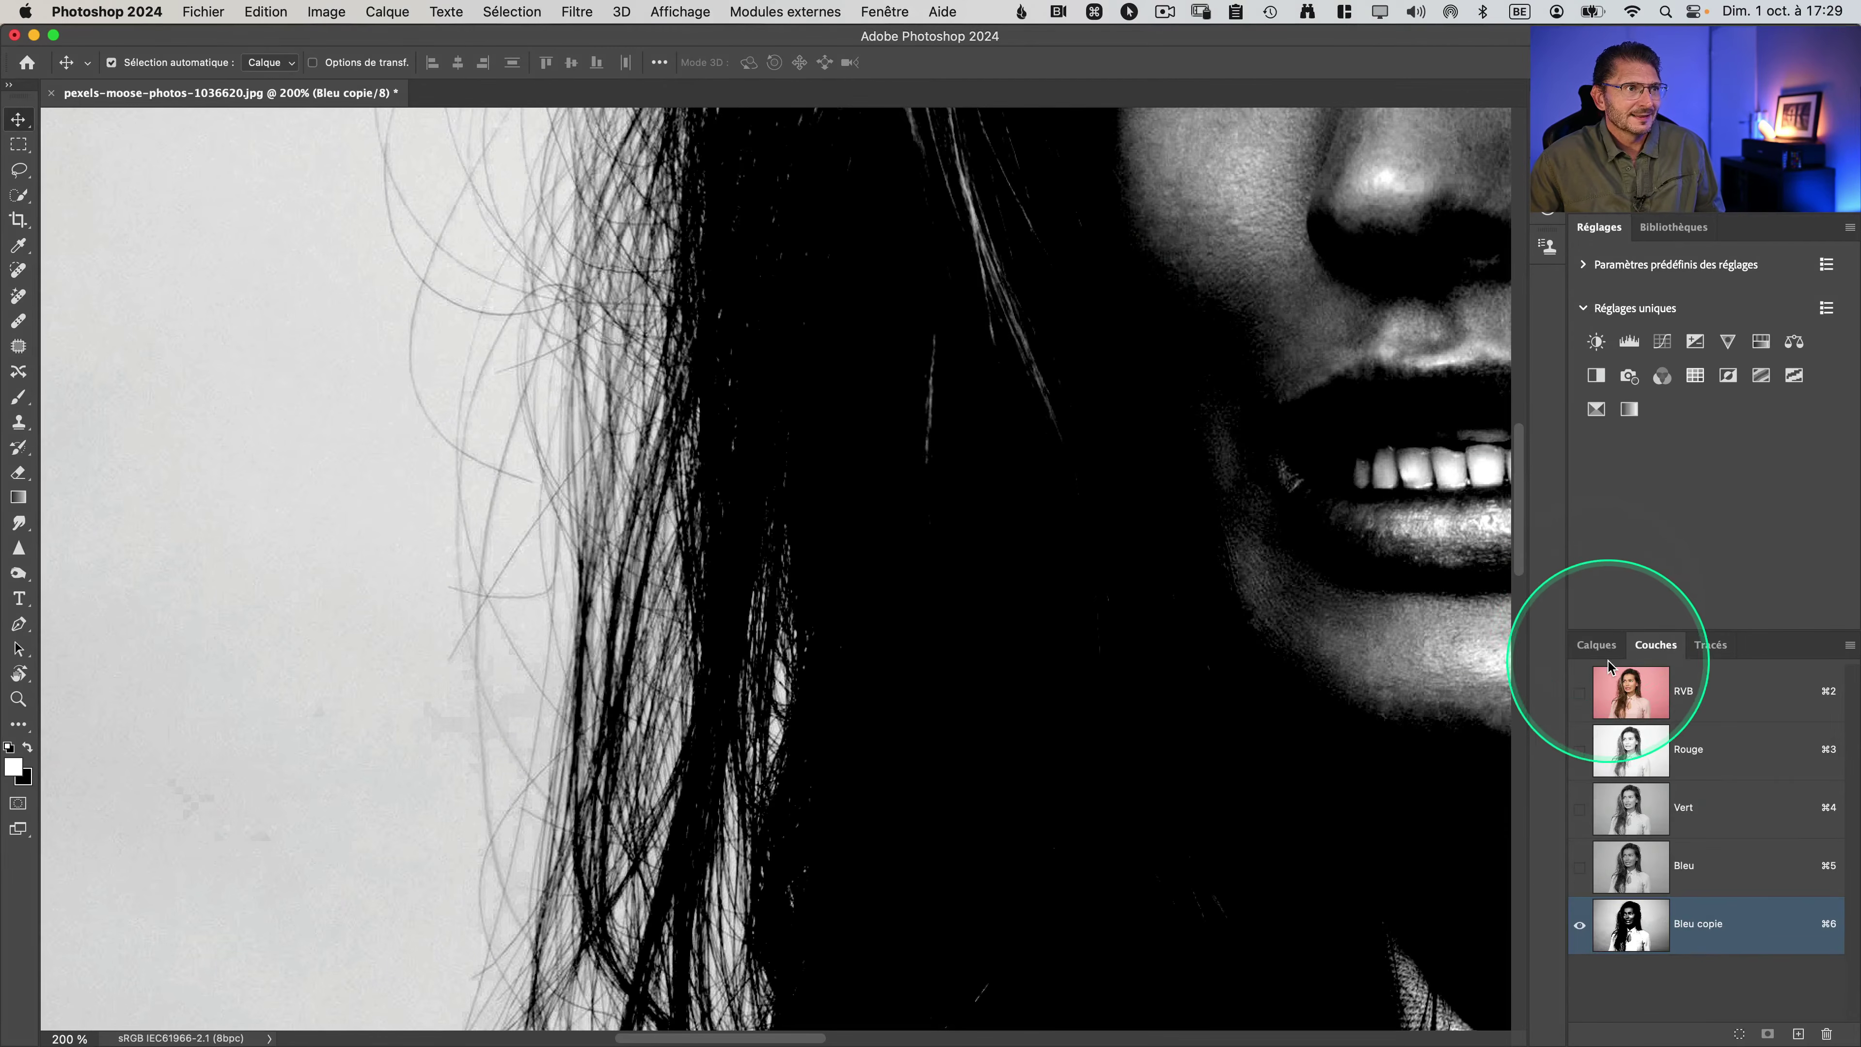
Step: Reactivate the composite RVB channel to show the portrait in full colour and return to the layer list
left_click(1597, 645)
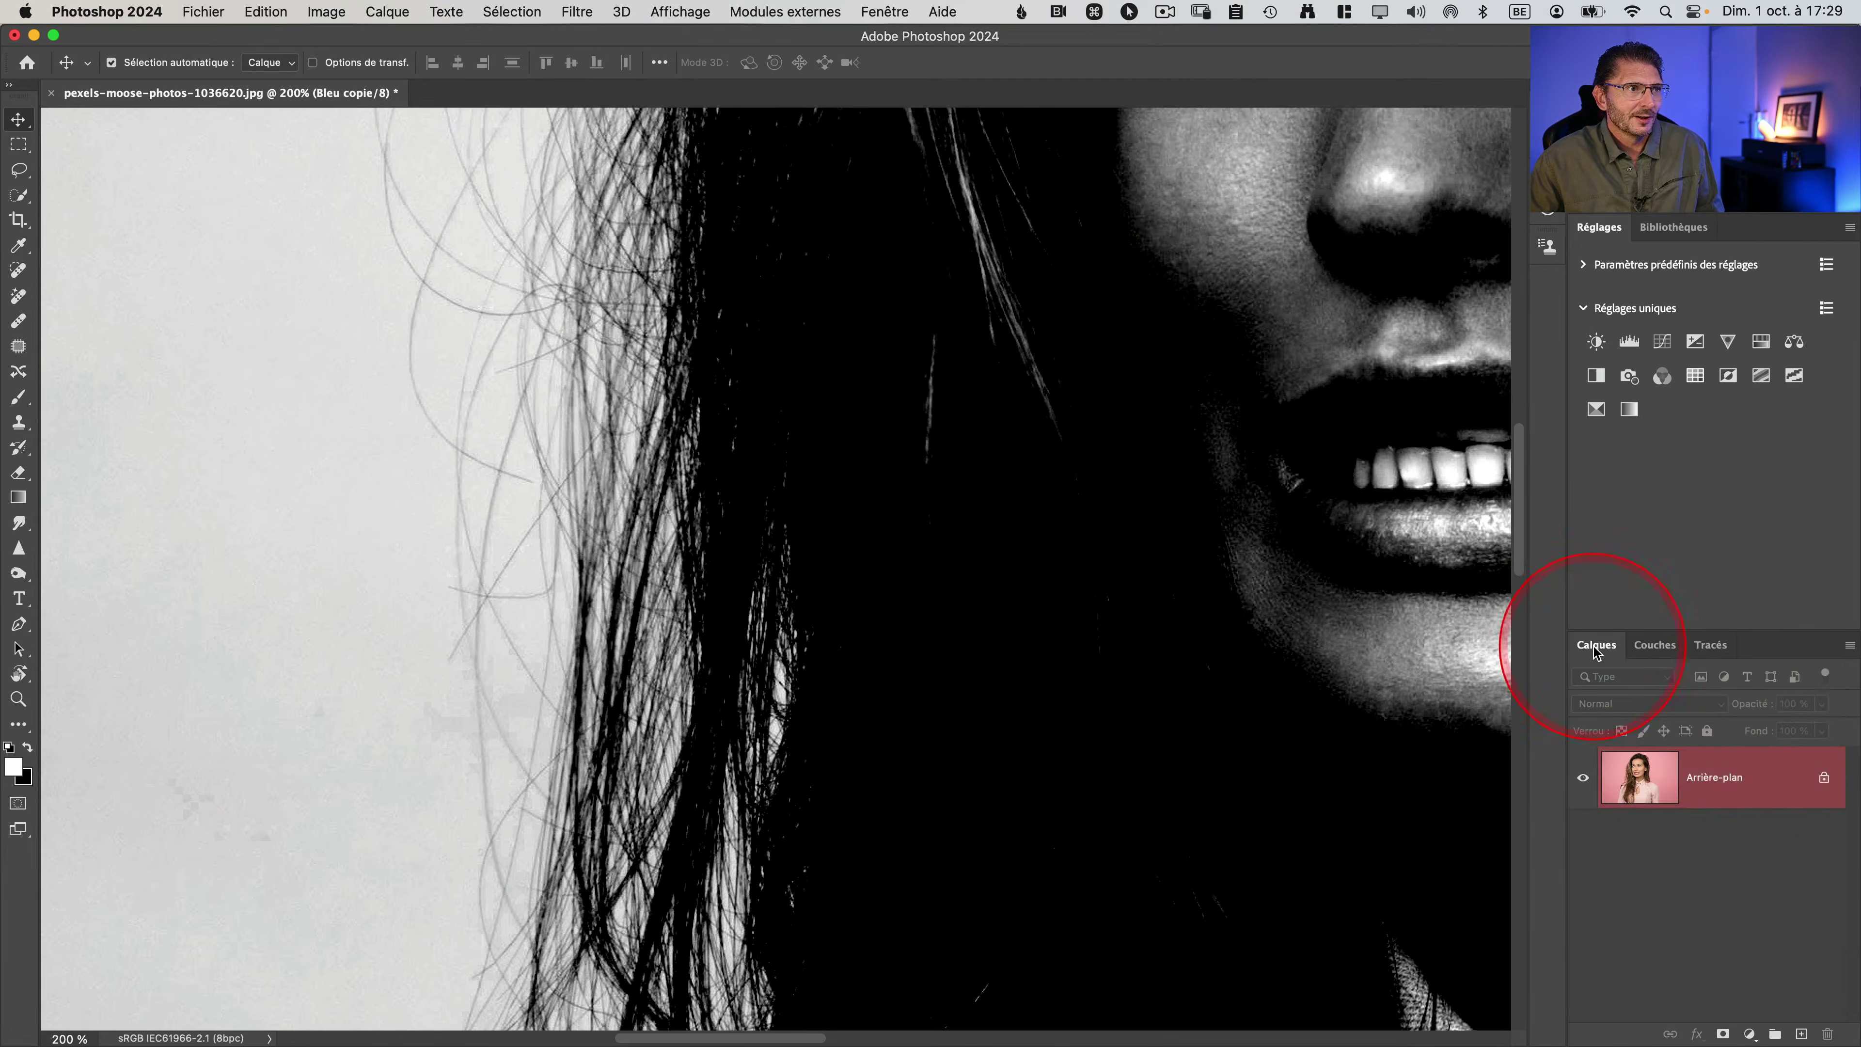
left_click(1658, 647)
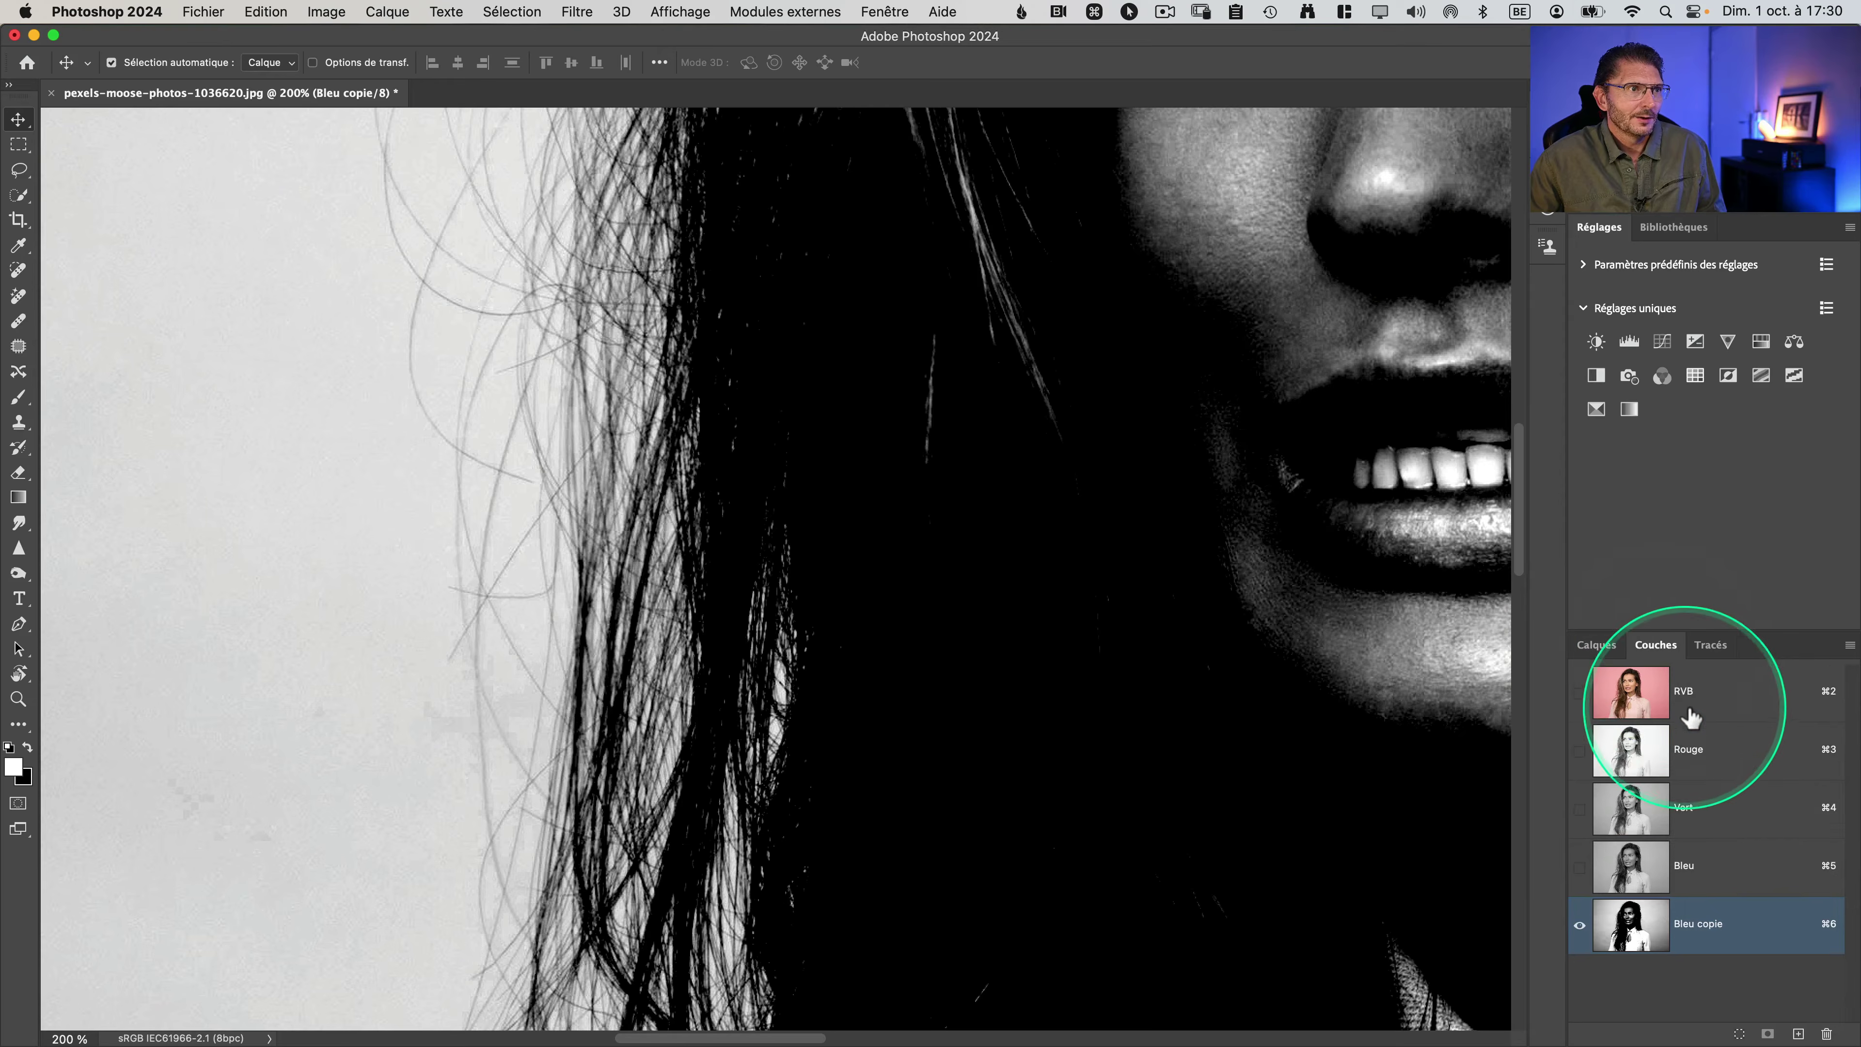
left_click(1706, 696)
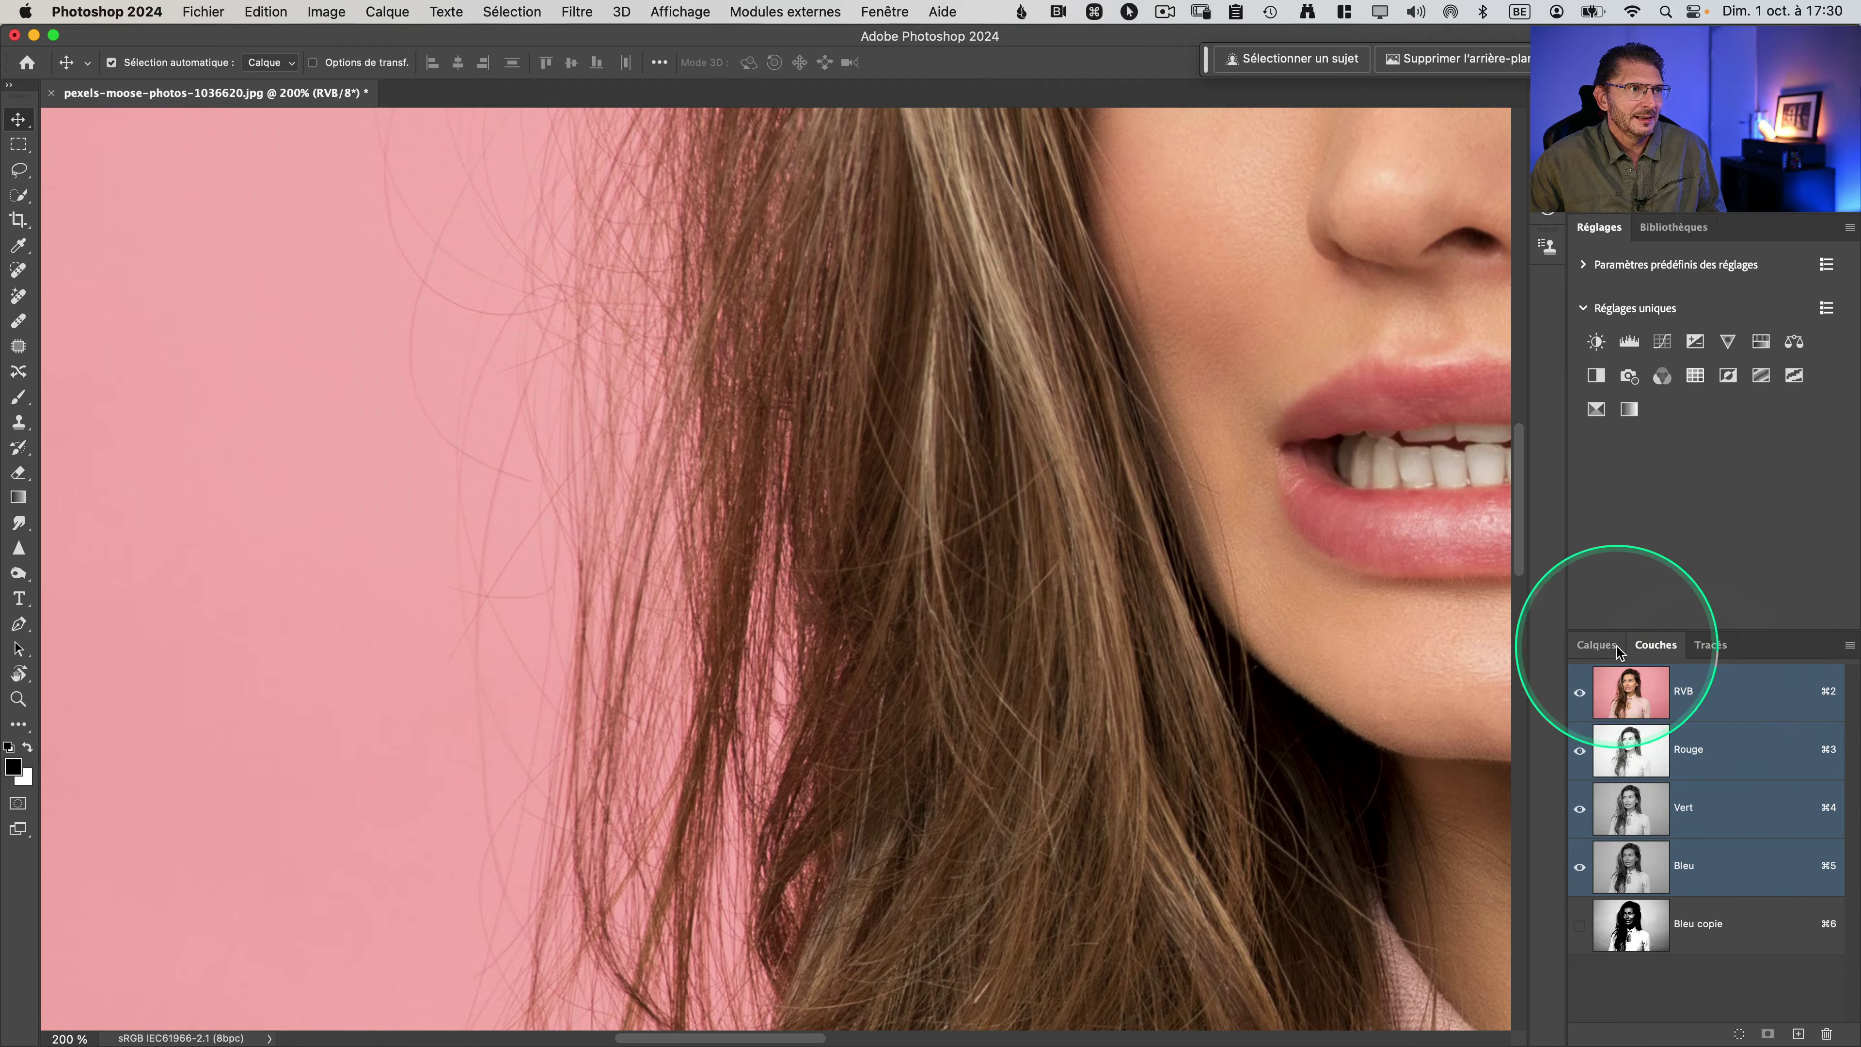
left_click(1598, 645)
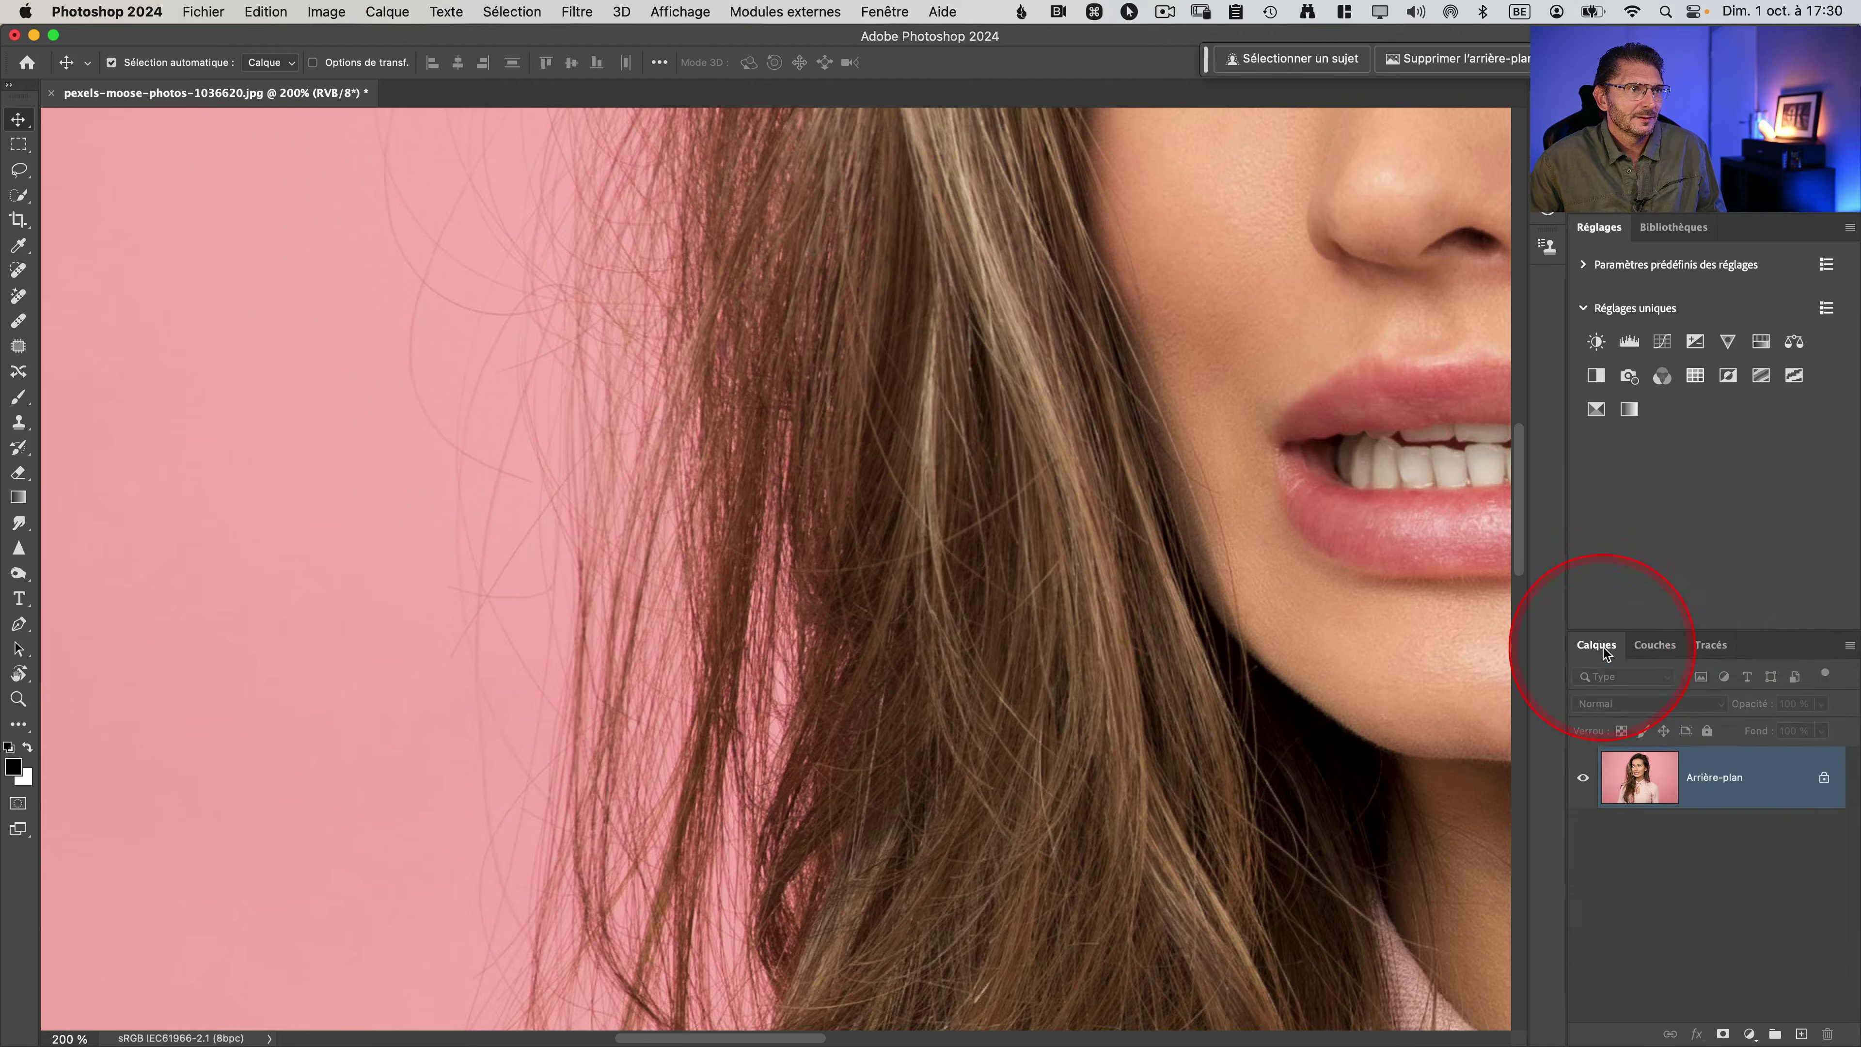
Step: Add a solid colour fill layer in a medium blue above the portrait
left_click(1750, 1034)
left_click(1727, 753)
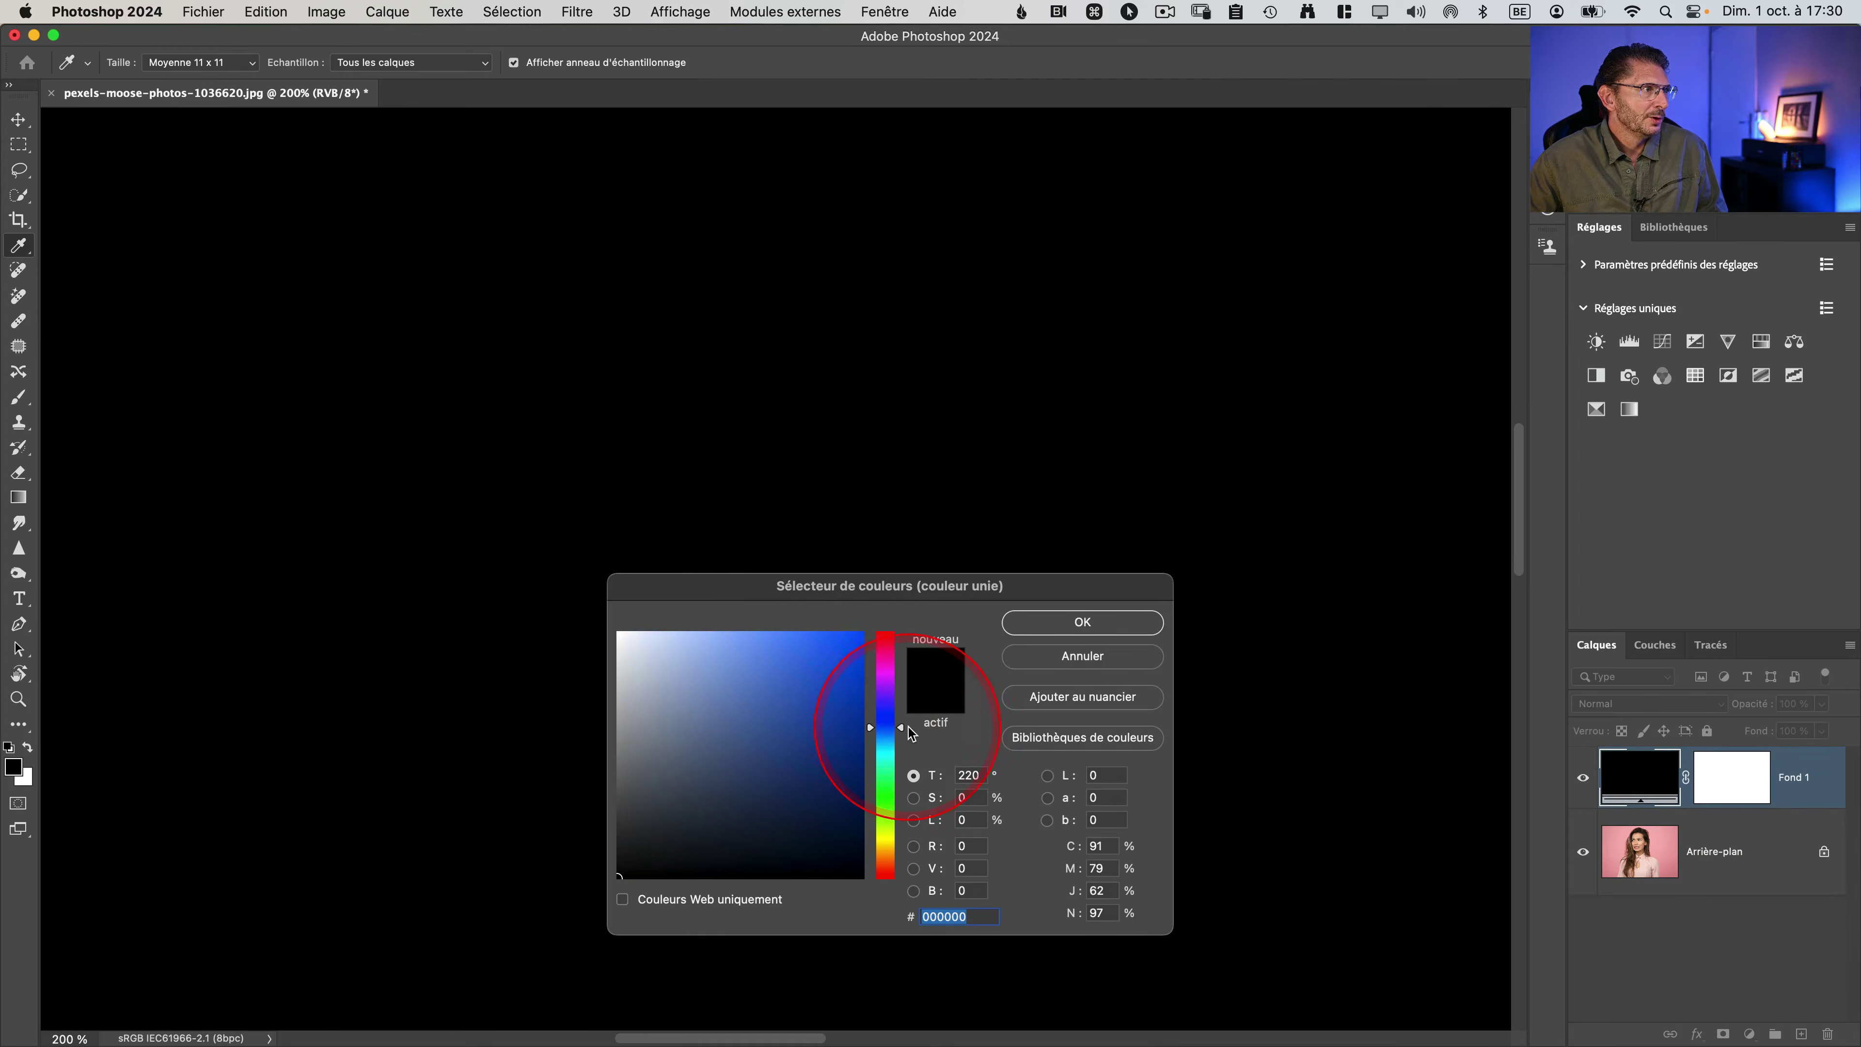
left_click(806, 685)
left_click(1031, 624)
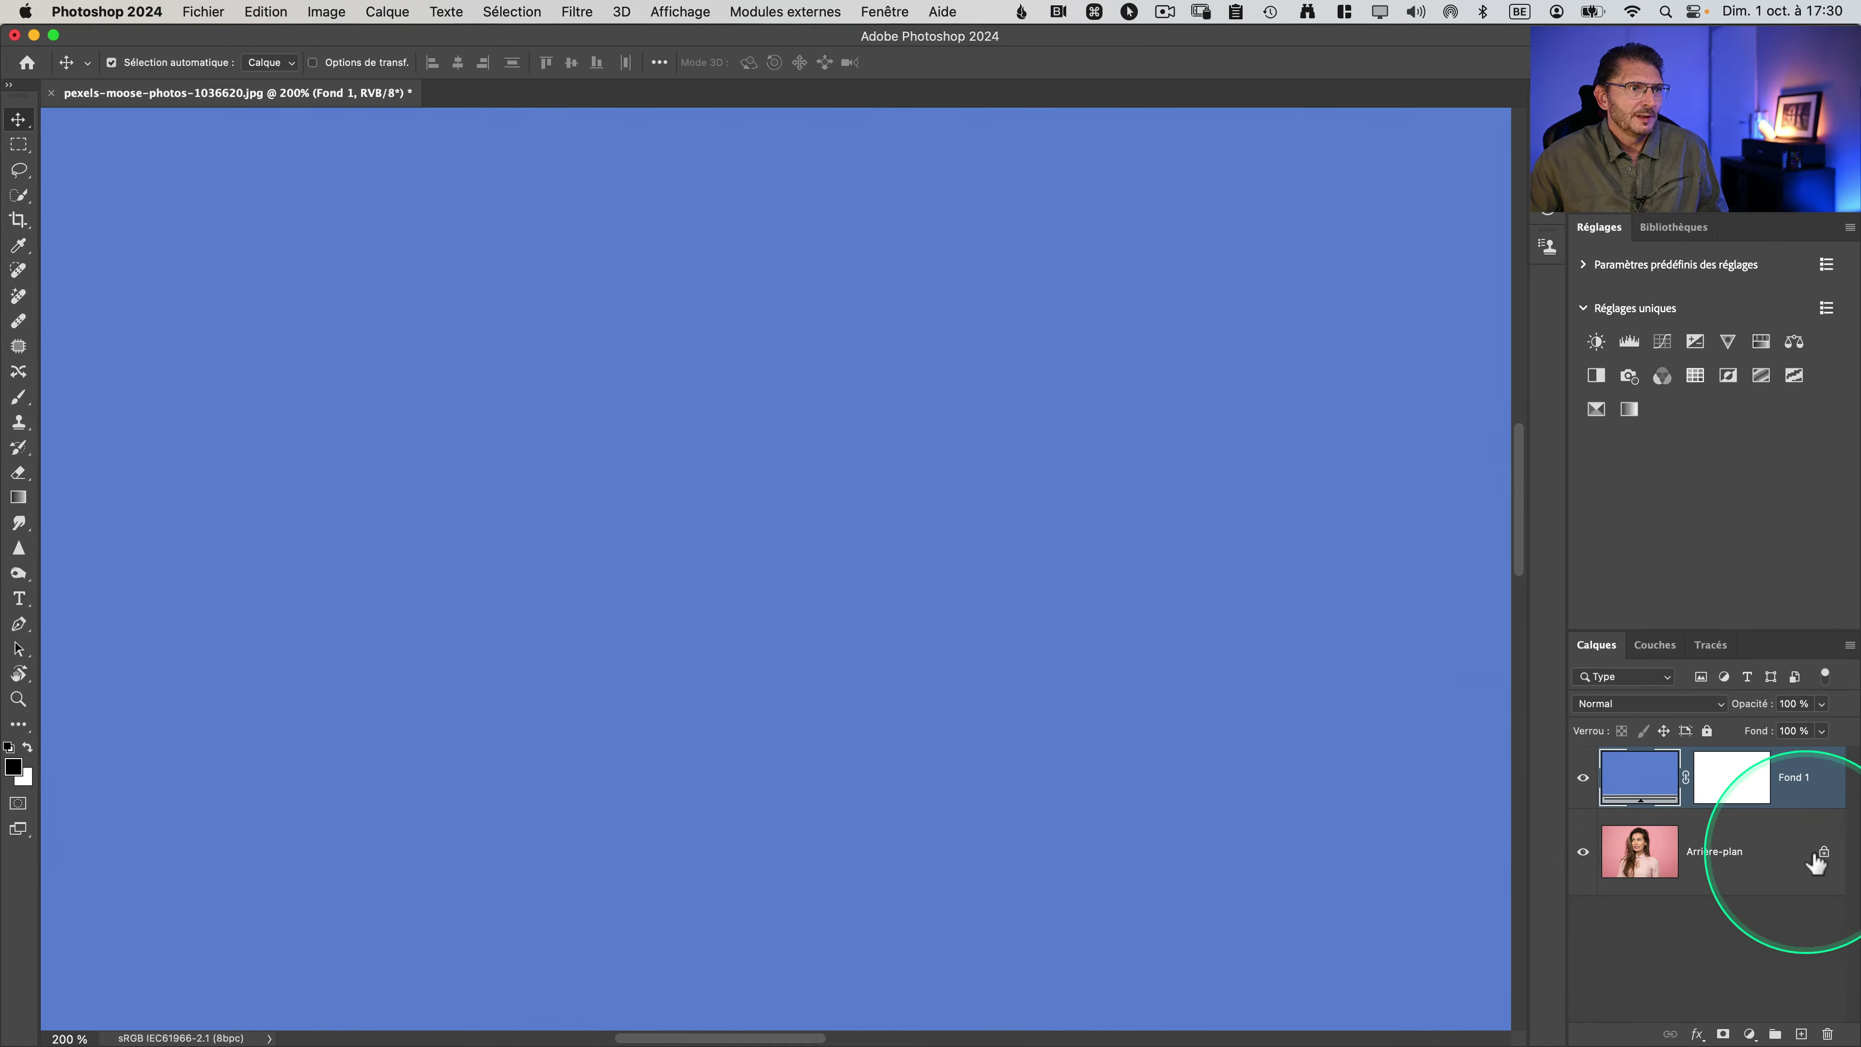
Step: Unlock the Arrière-plan layer and move the blue fill layer beneath the portrait
left_click(1825, 855)
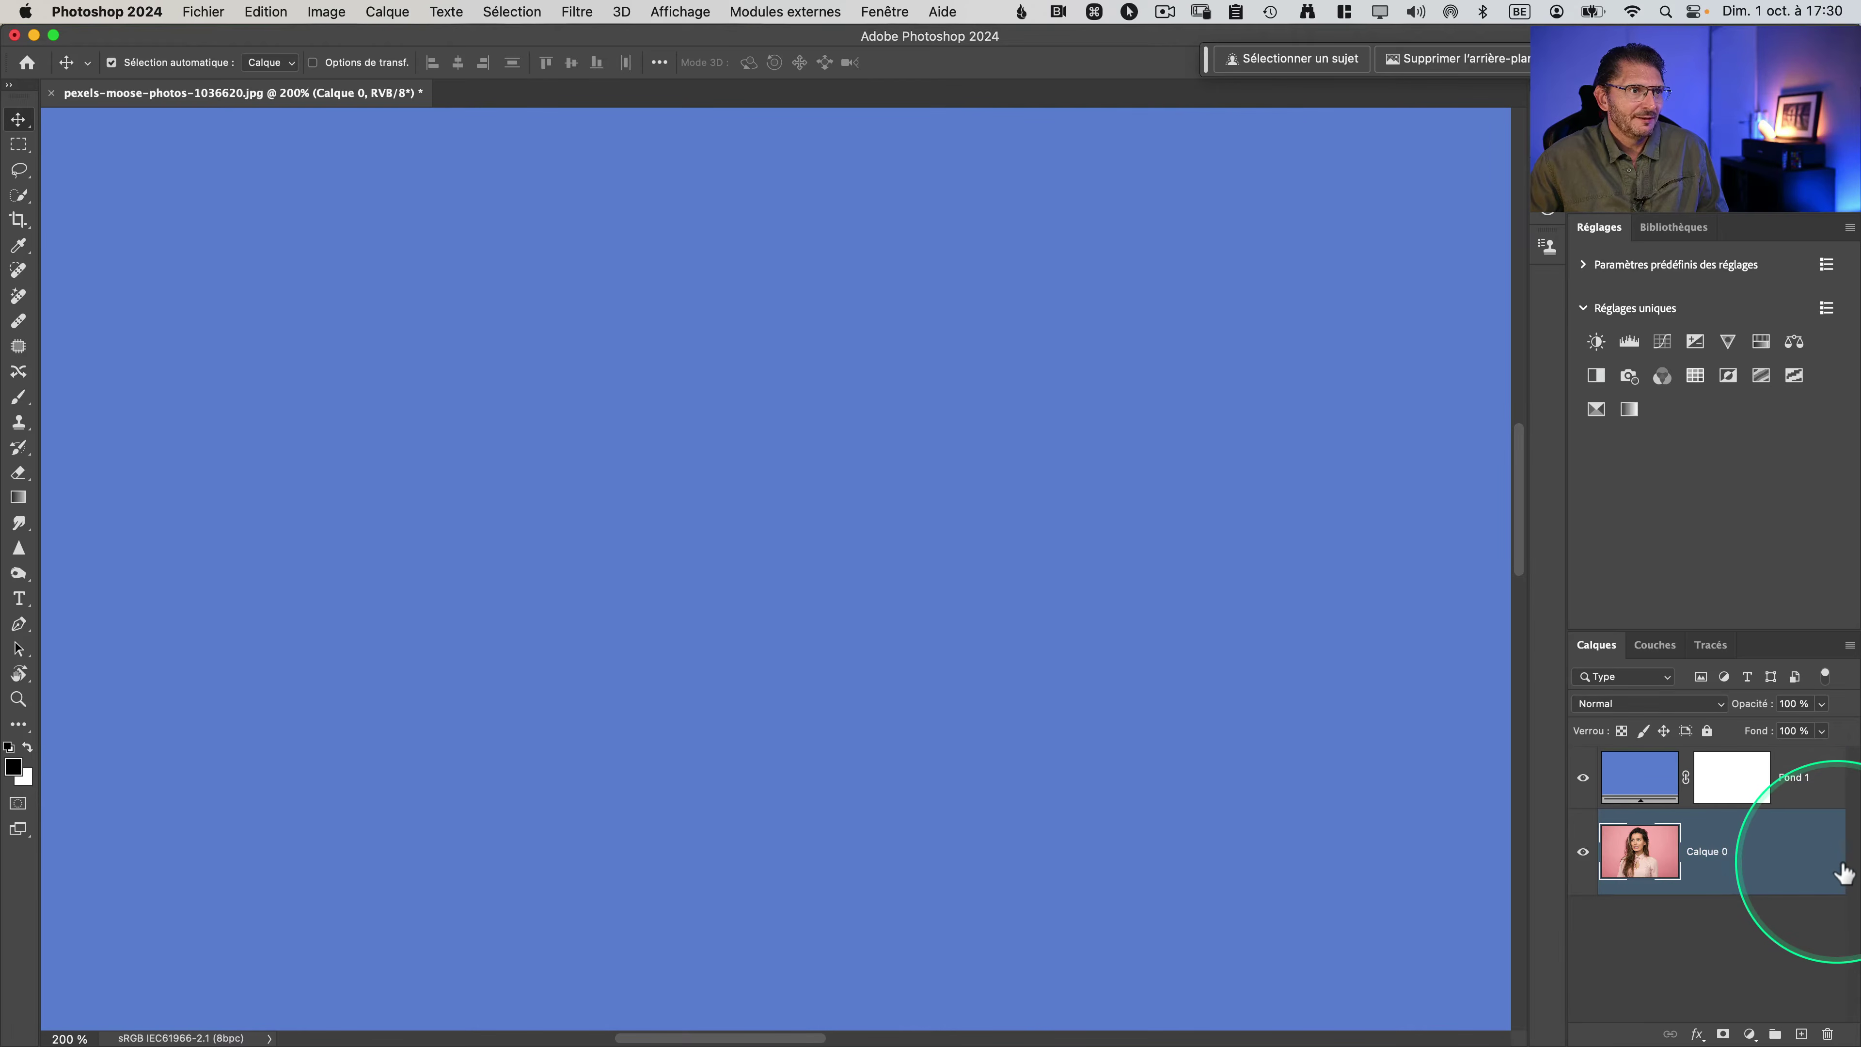
left_click_drag(1807, 796, 1759, 896)
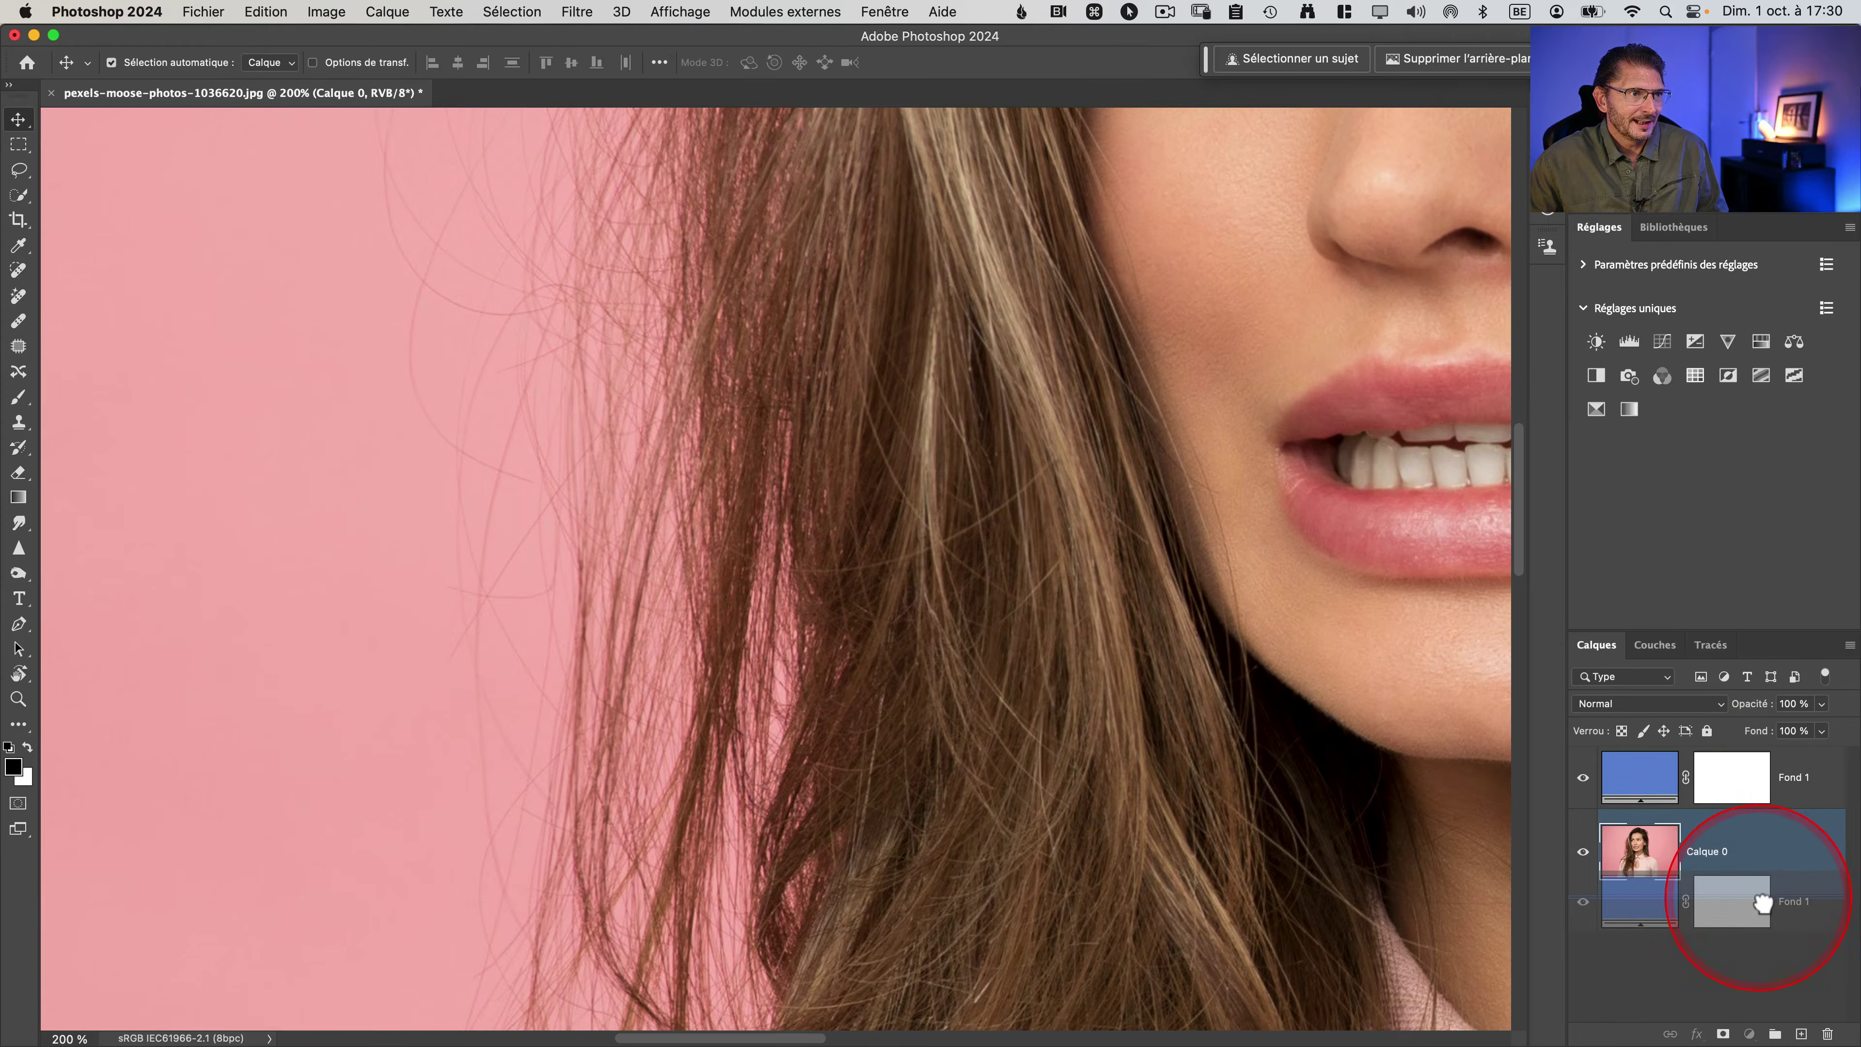
left_click(1736, 867)
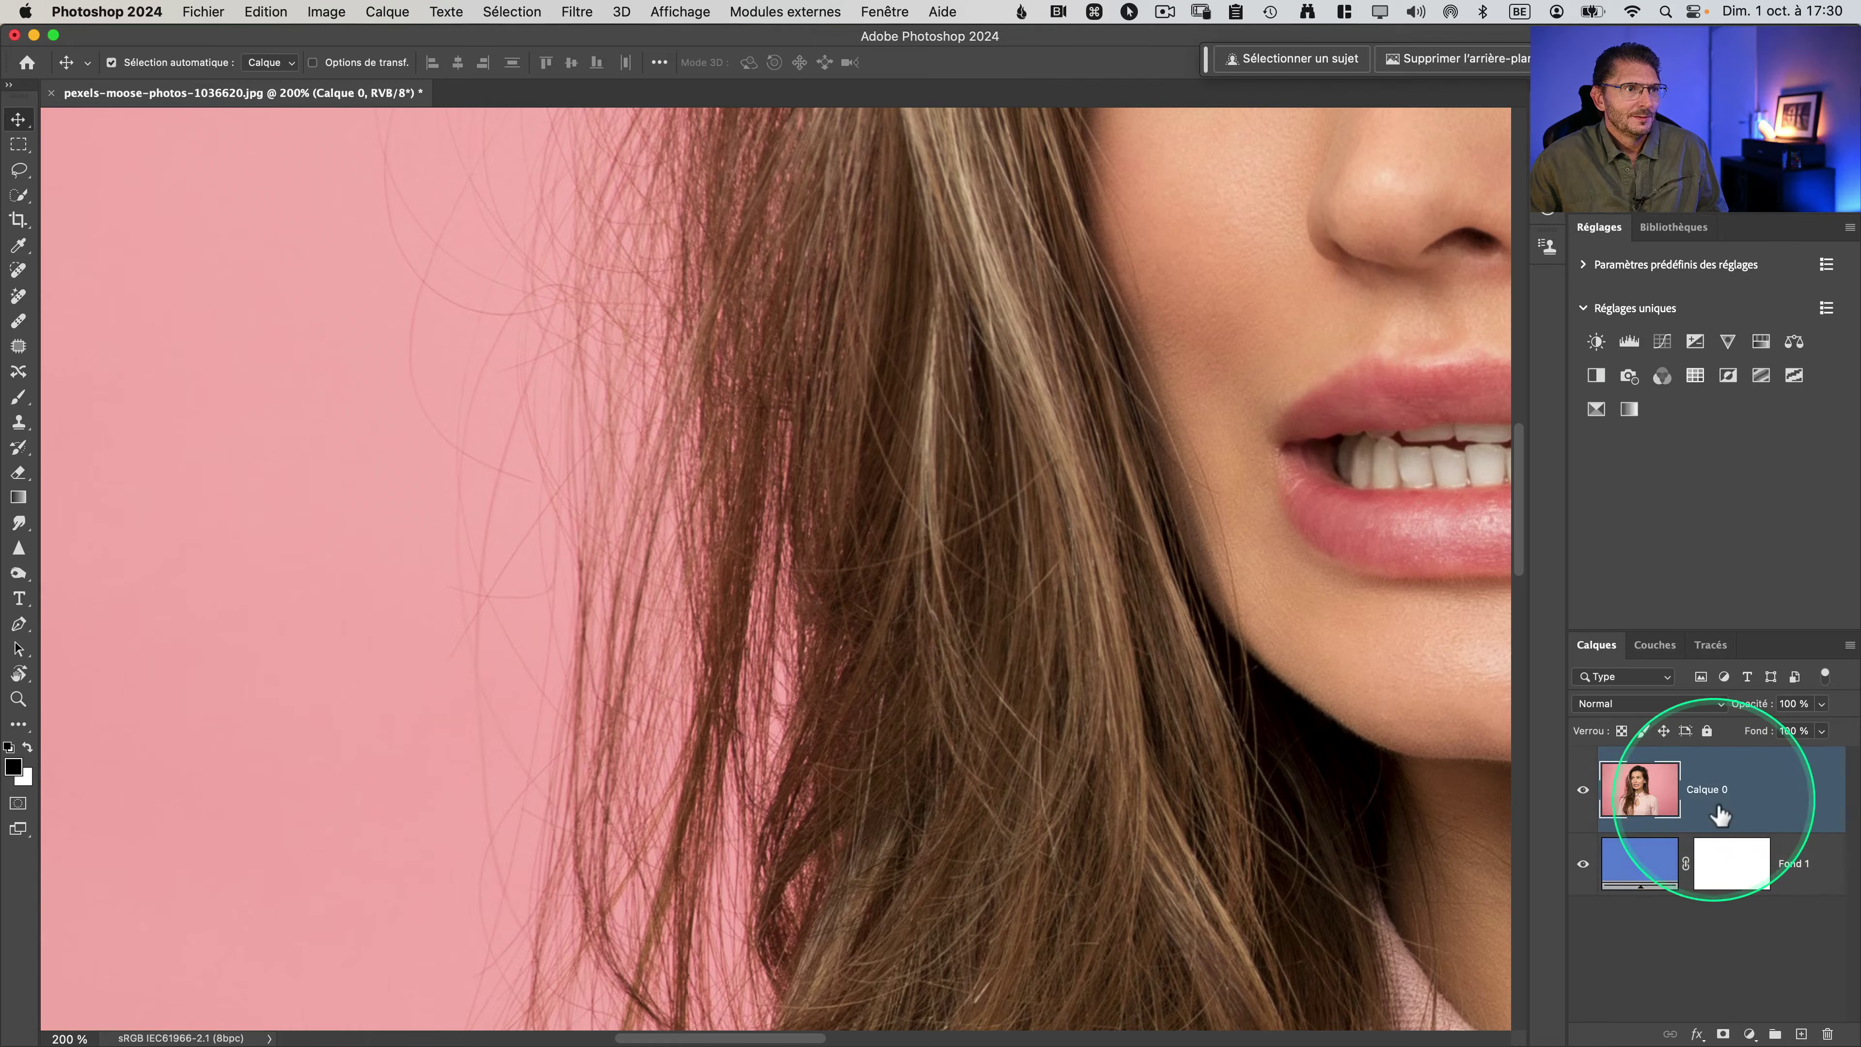
Step: Delete the blue fill layer's mask and add a blank white mask to the portrait layer Calque 0
right_click(1741, 871)
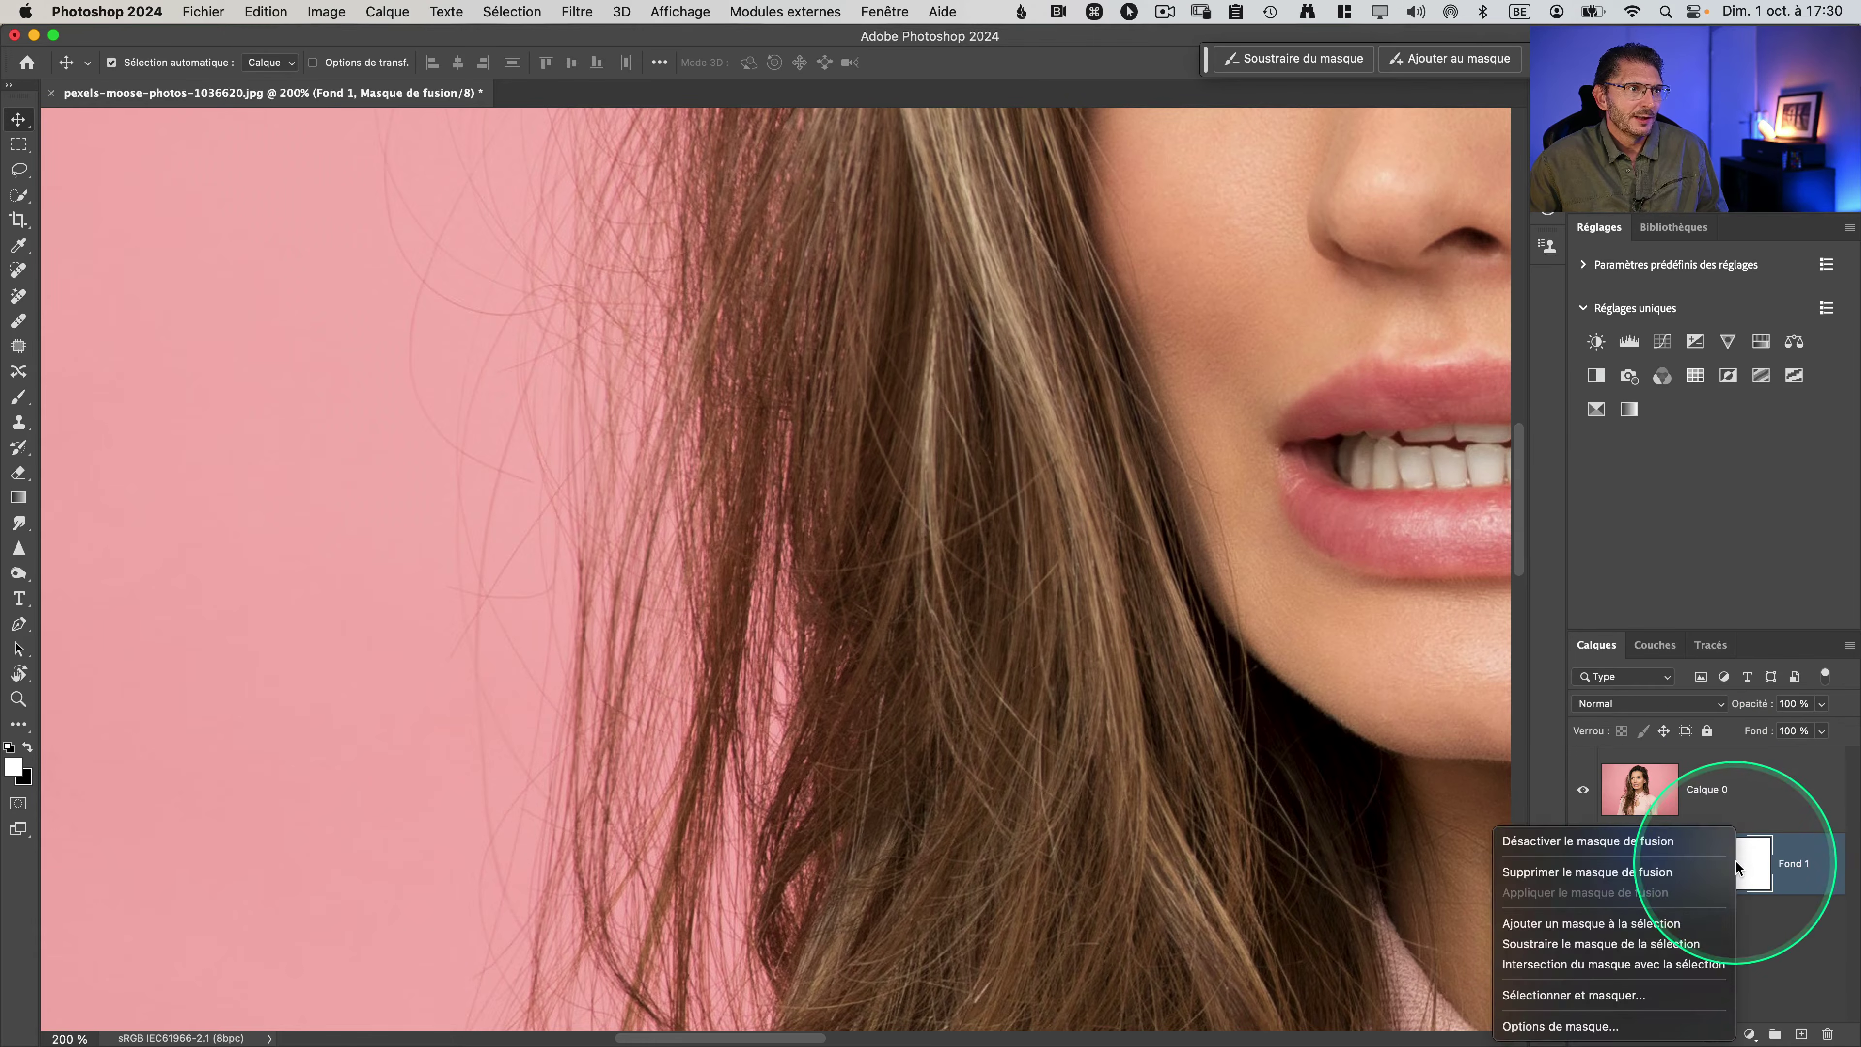
left_click(1568, 872)
left_click(1719, 796)
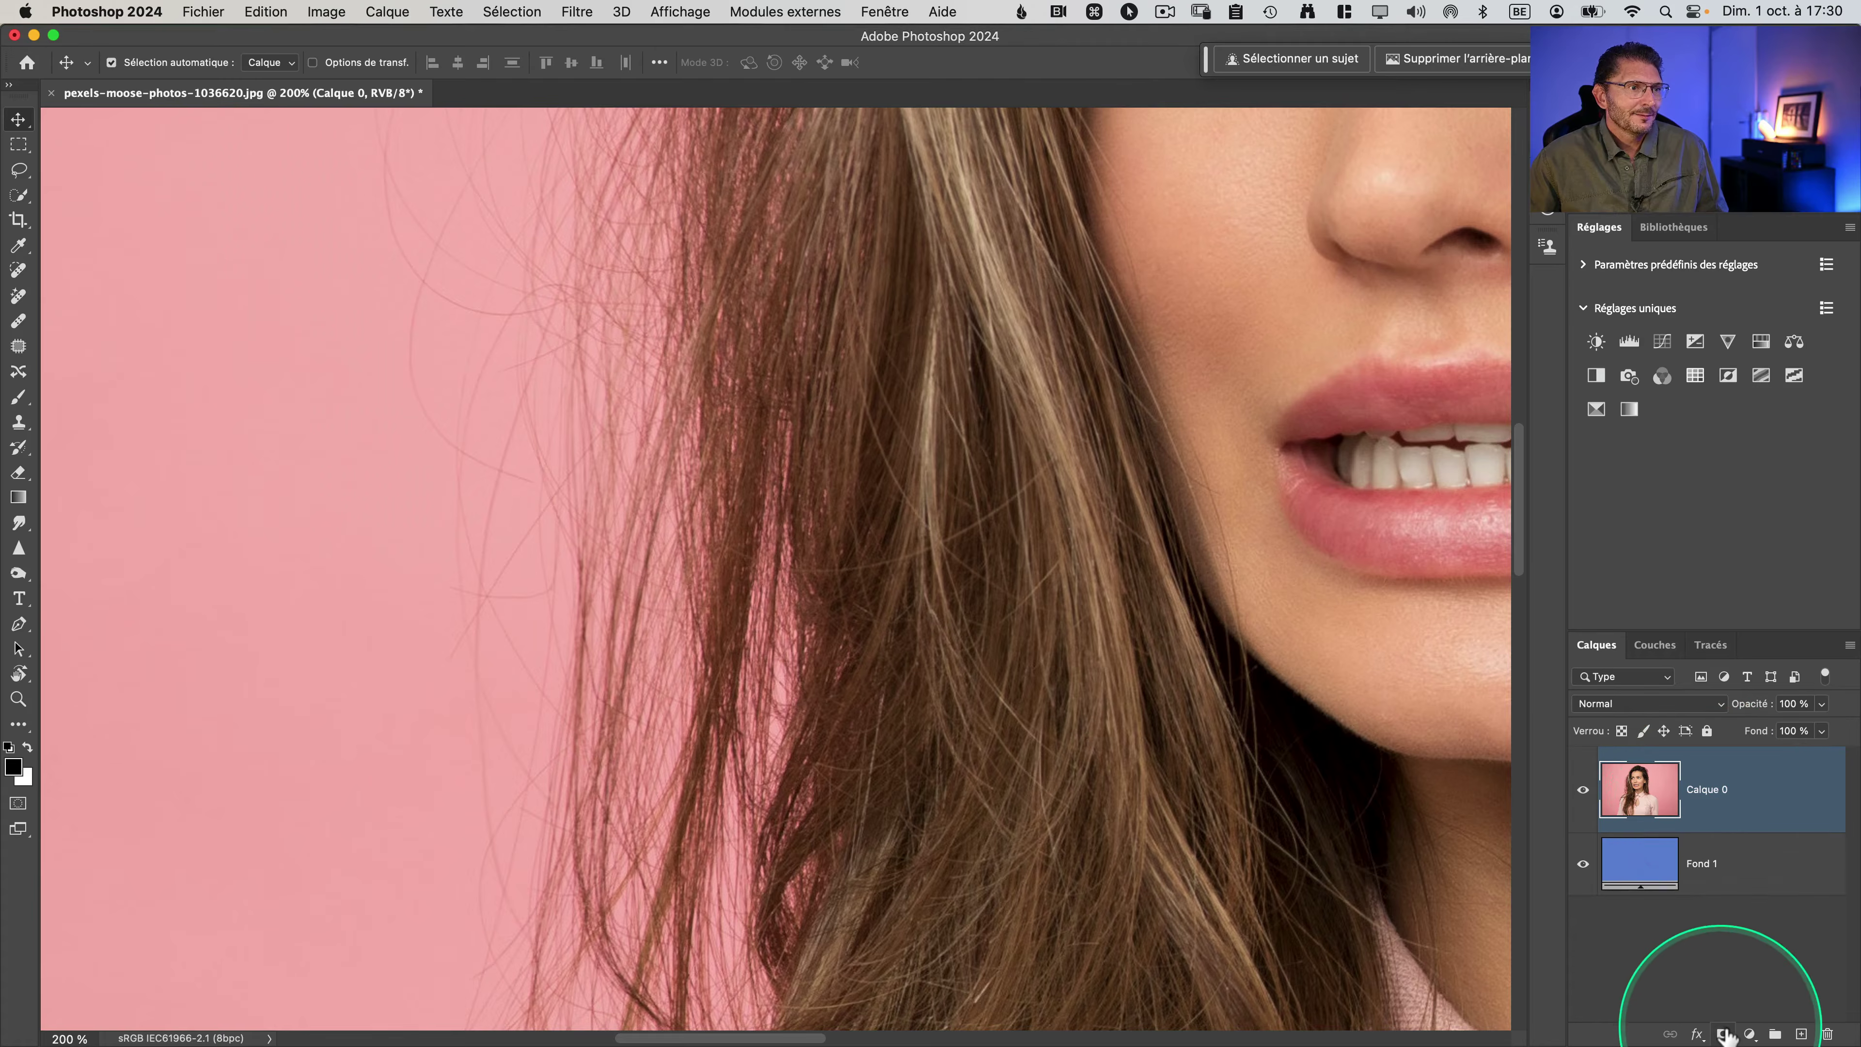
key("super+0")
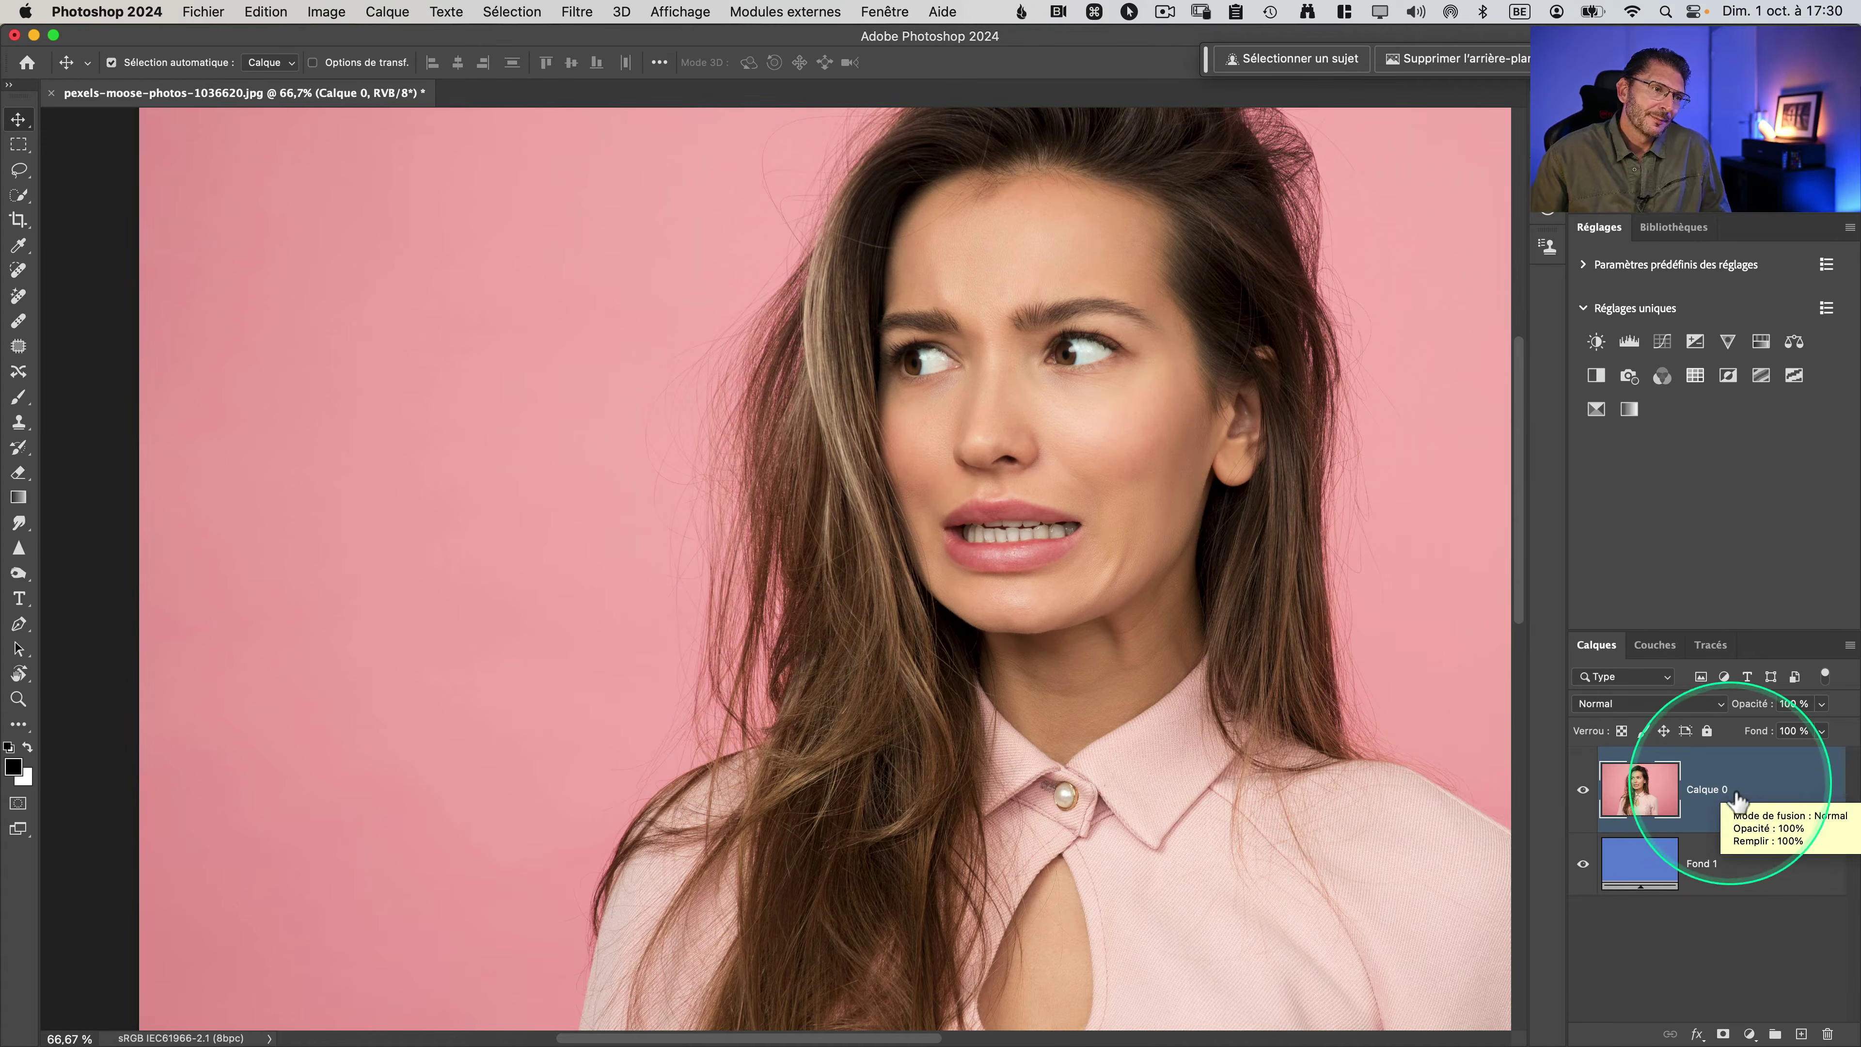
left_click(1723, 1034)
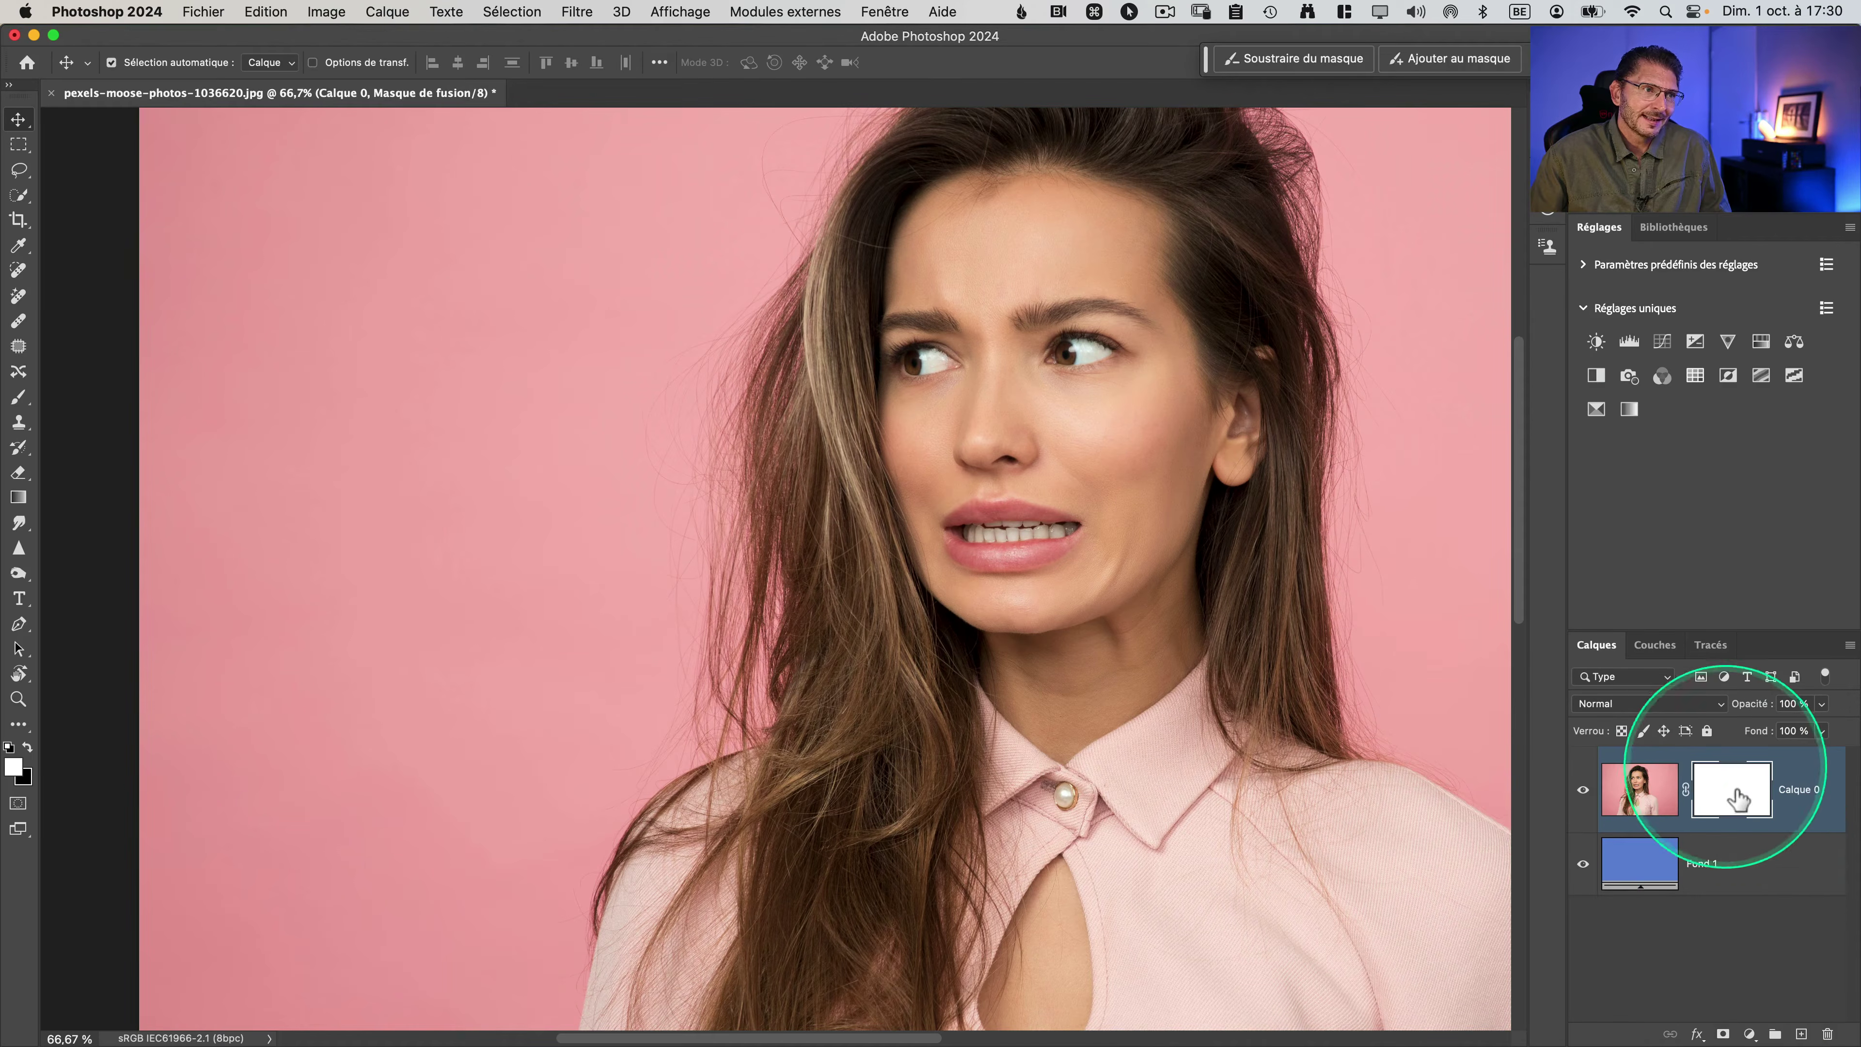
Step: Use Apply Image on the portrait's mask with the inverted Bleu copie channel, Produit blending and 100% opacity
left_click(324, 11)
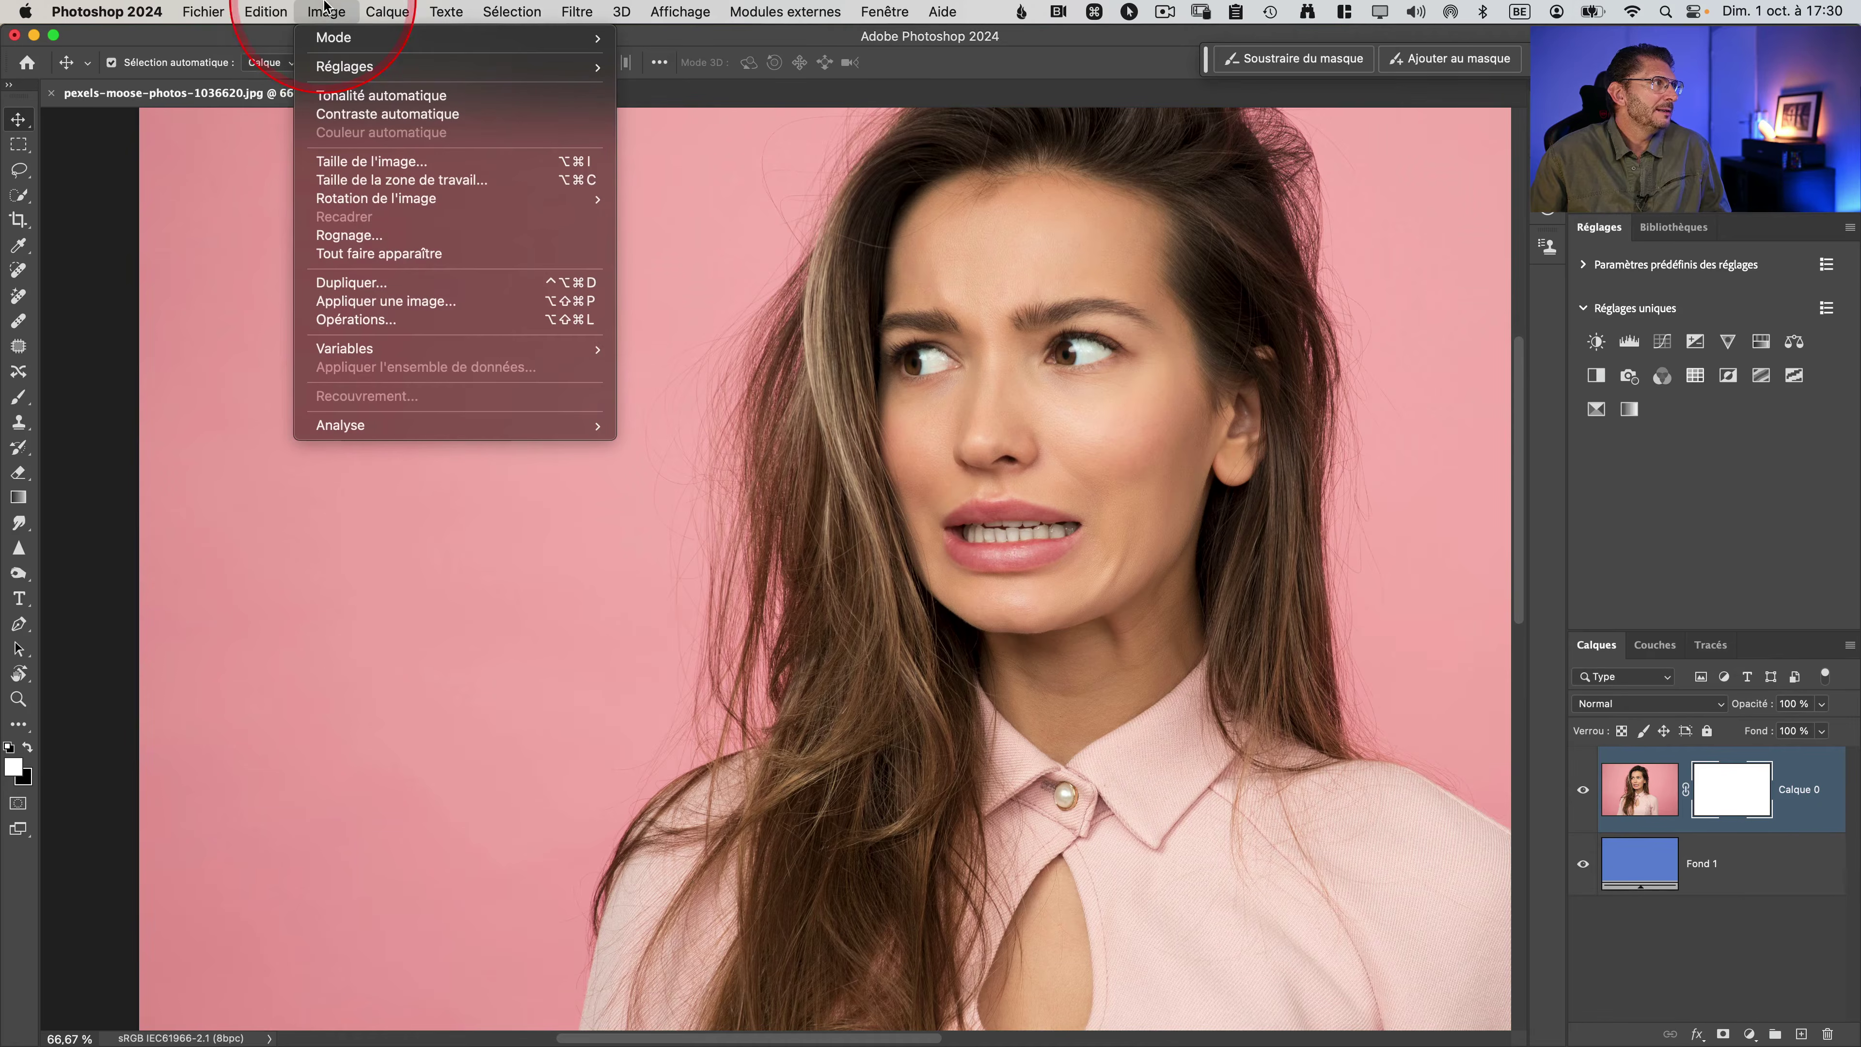
left_click(380, 301)
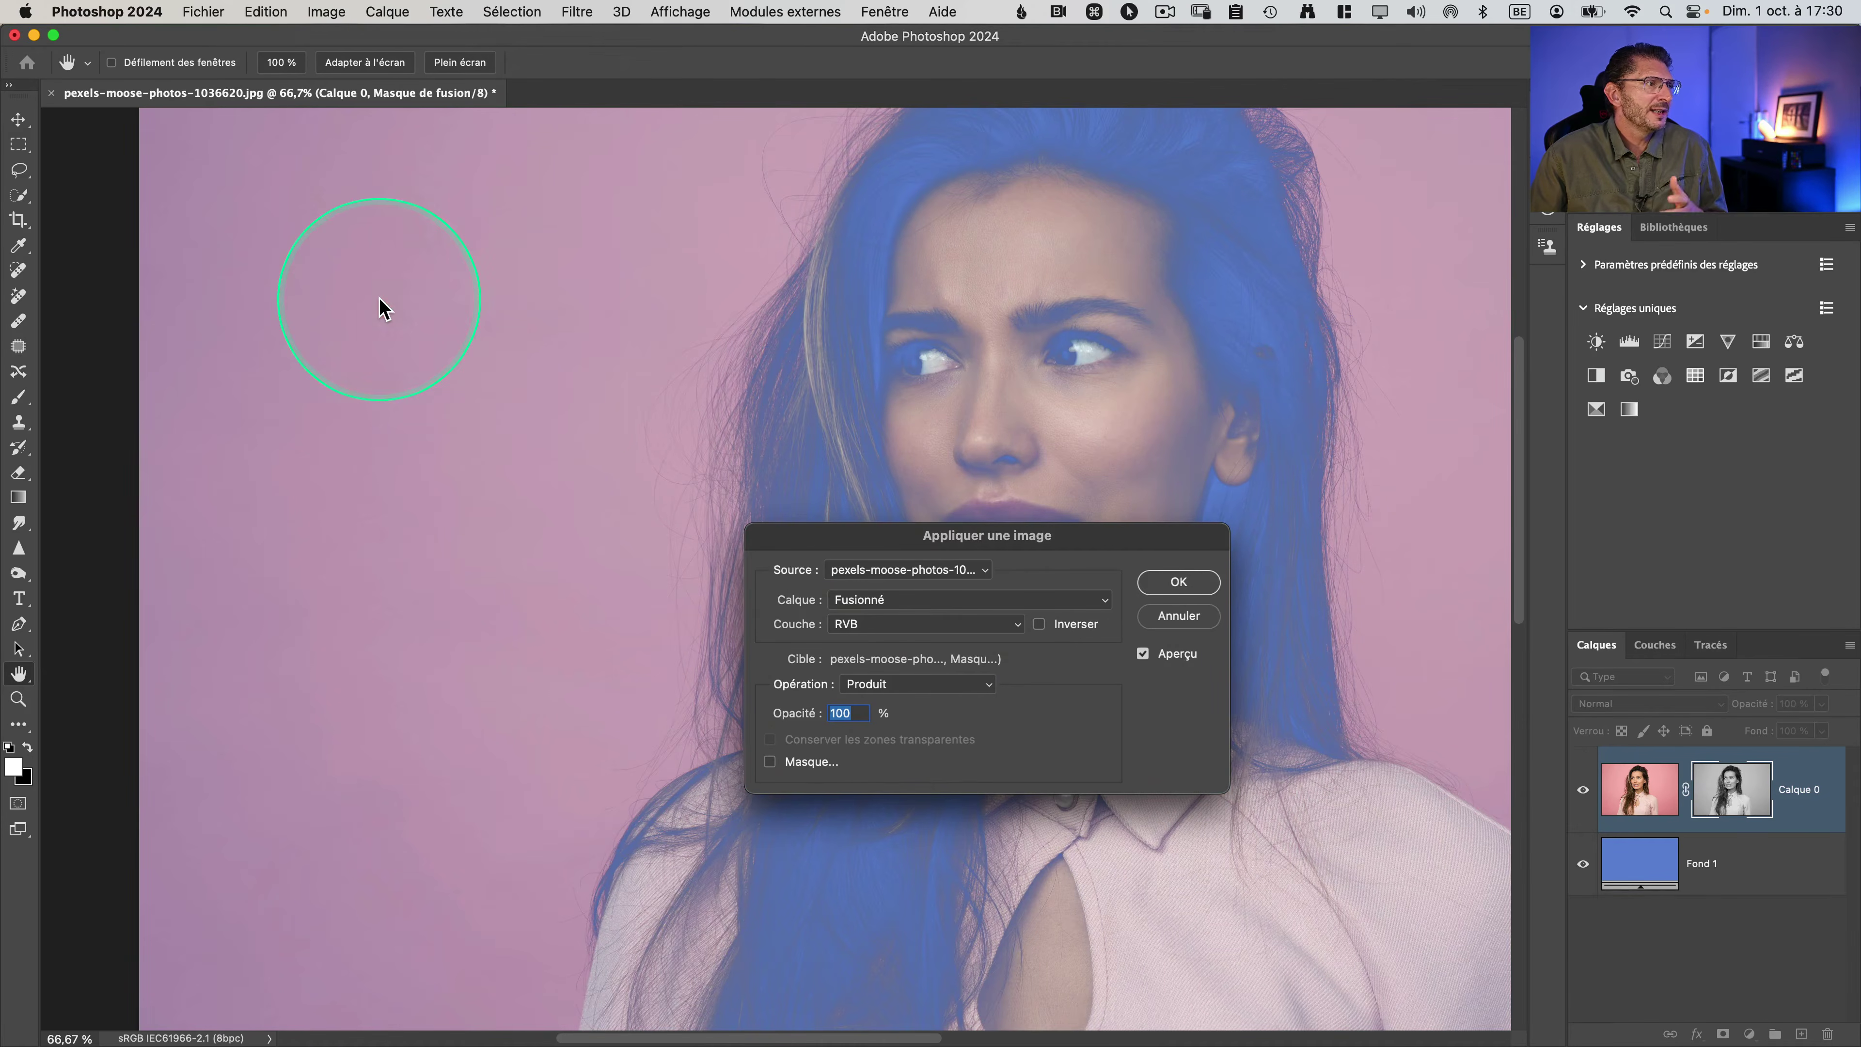
left_click(906, 625)
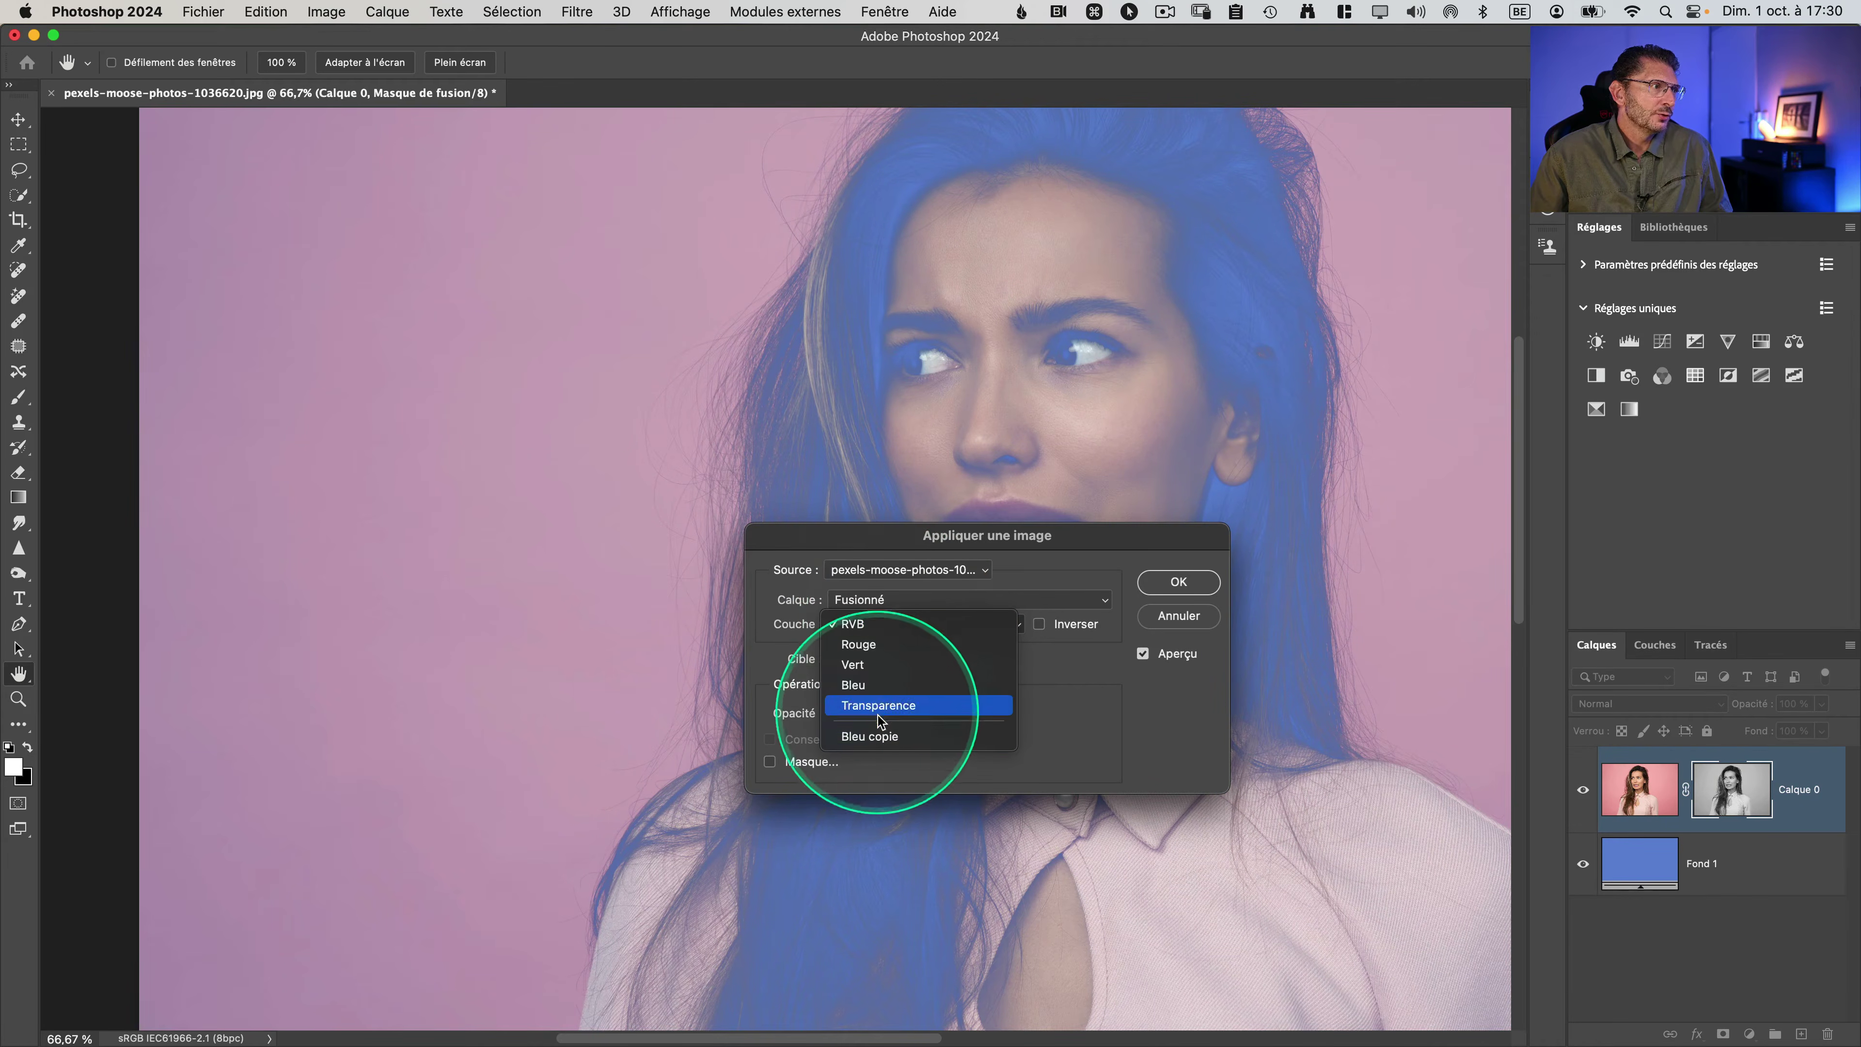
left_click(870, 736)
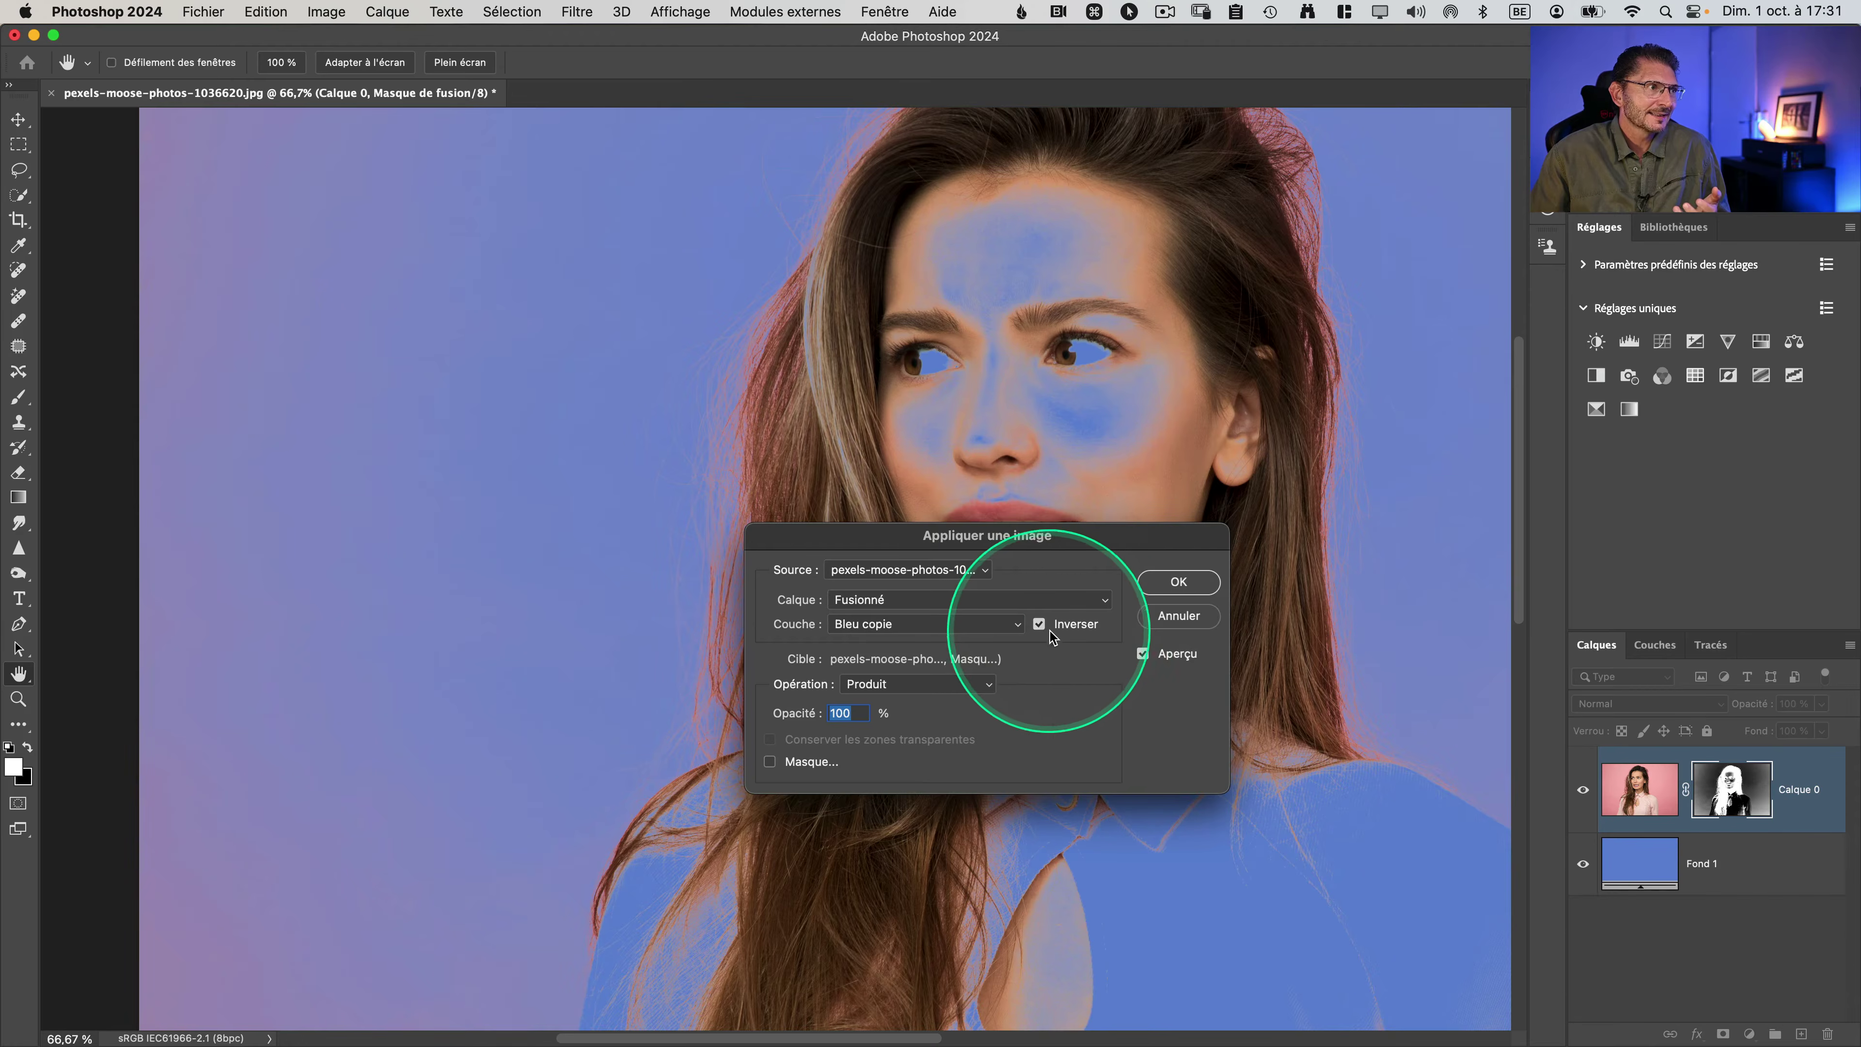
left_click(1177, 582)
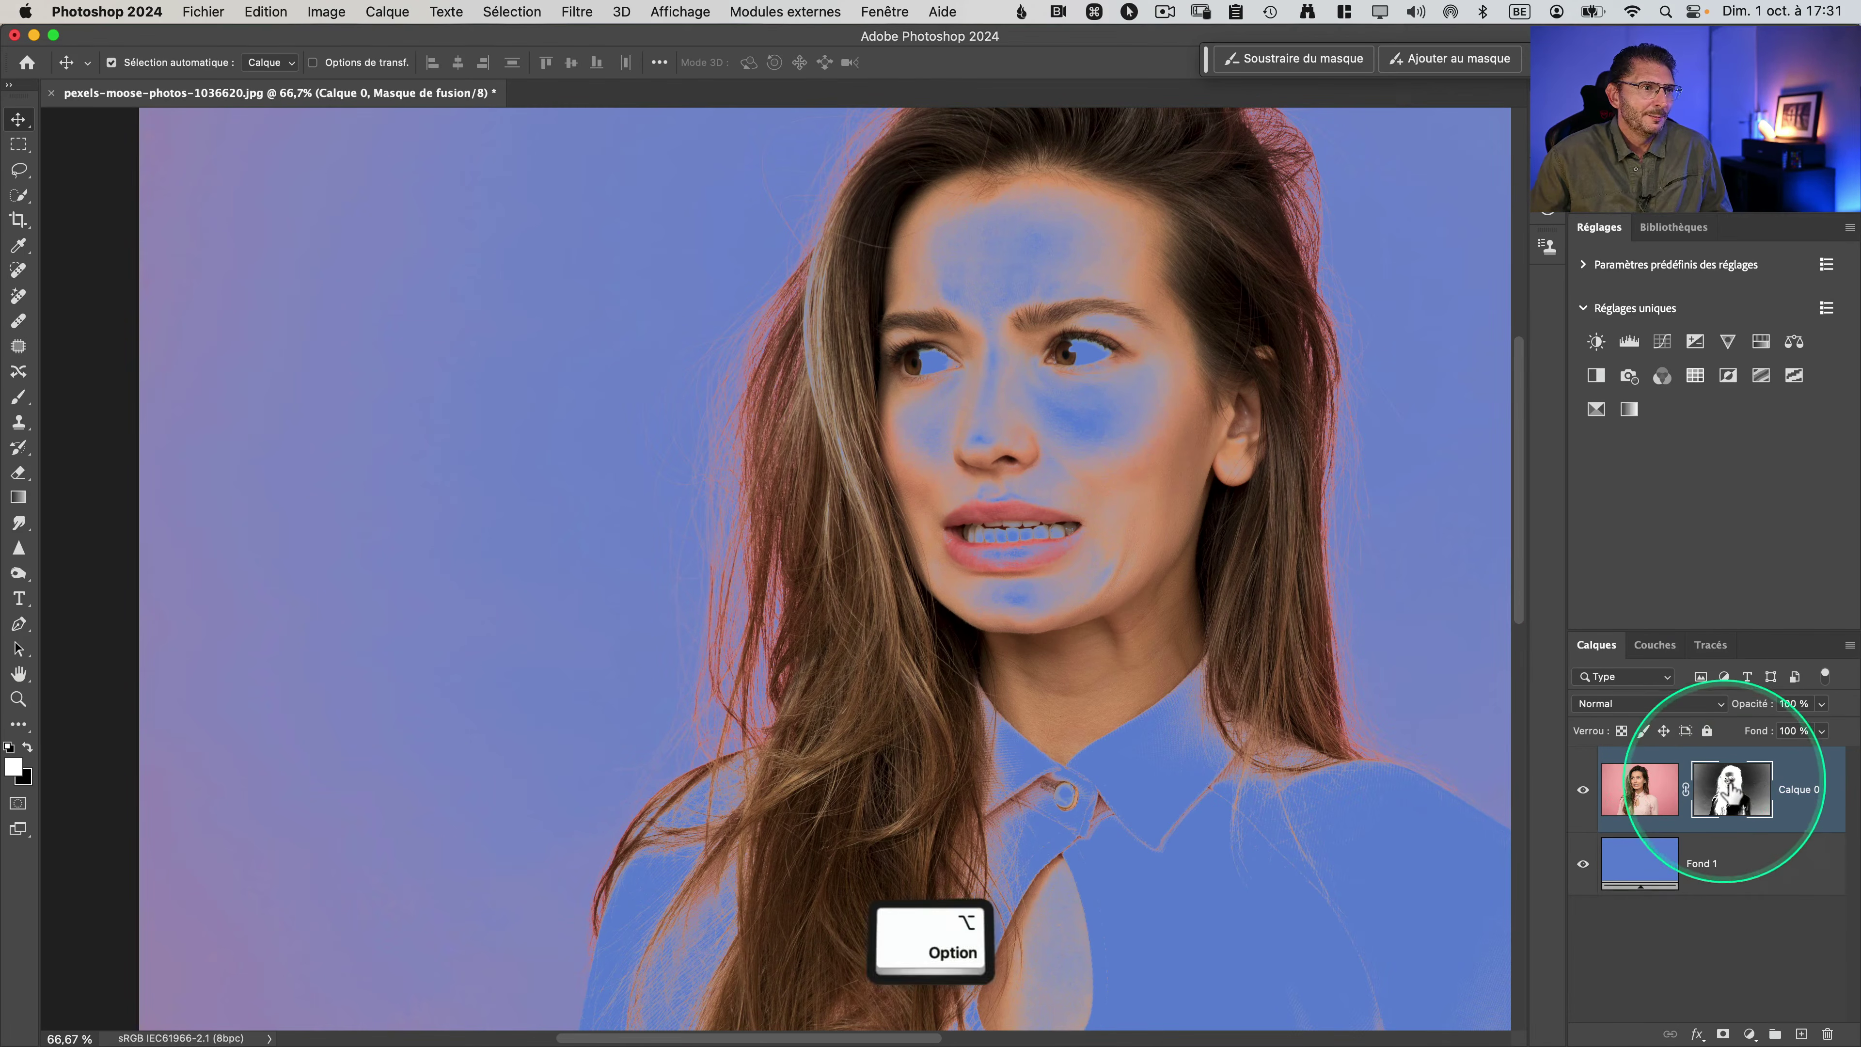
Step: View the portrait's mask alone, fill a lassoed area over the face, neck and upper blouse with white, deselect and restore the normal view
left_click(1731, 791, "alt")
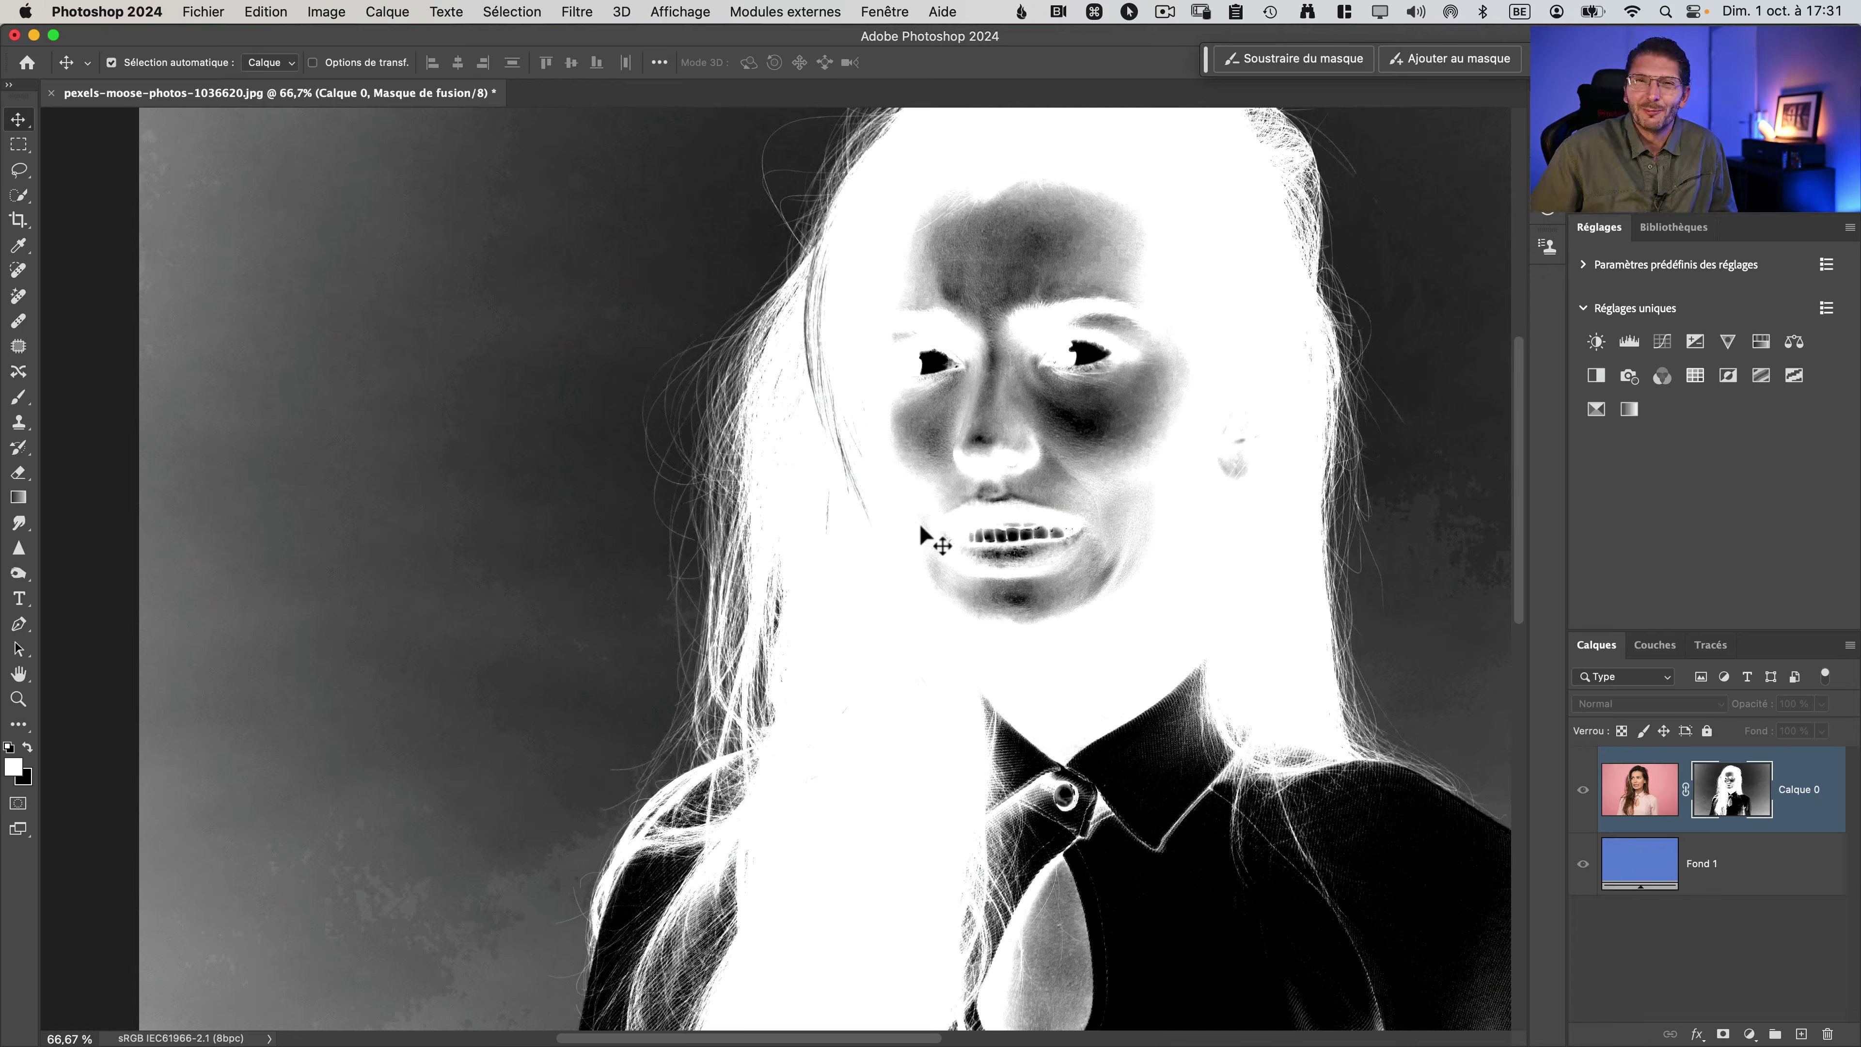
key("space")
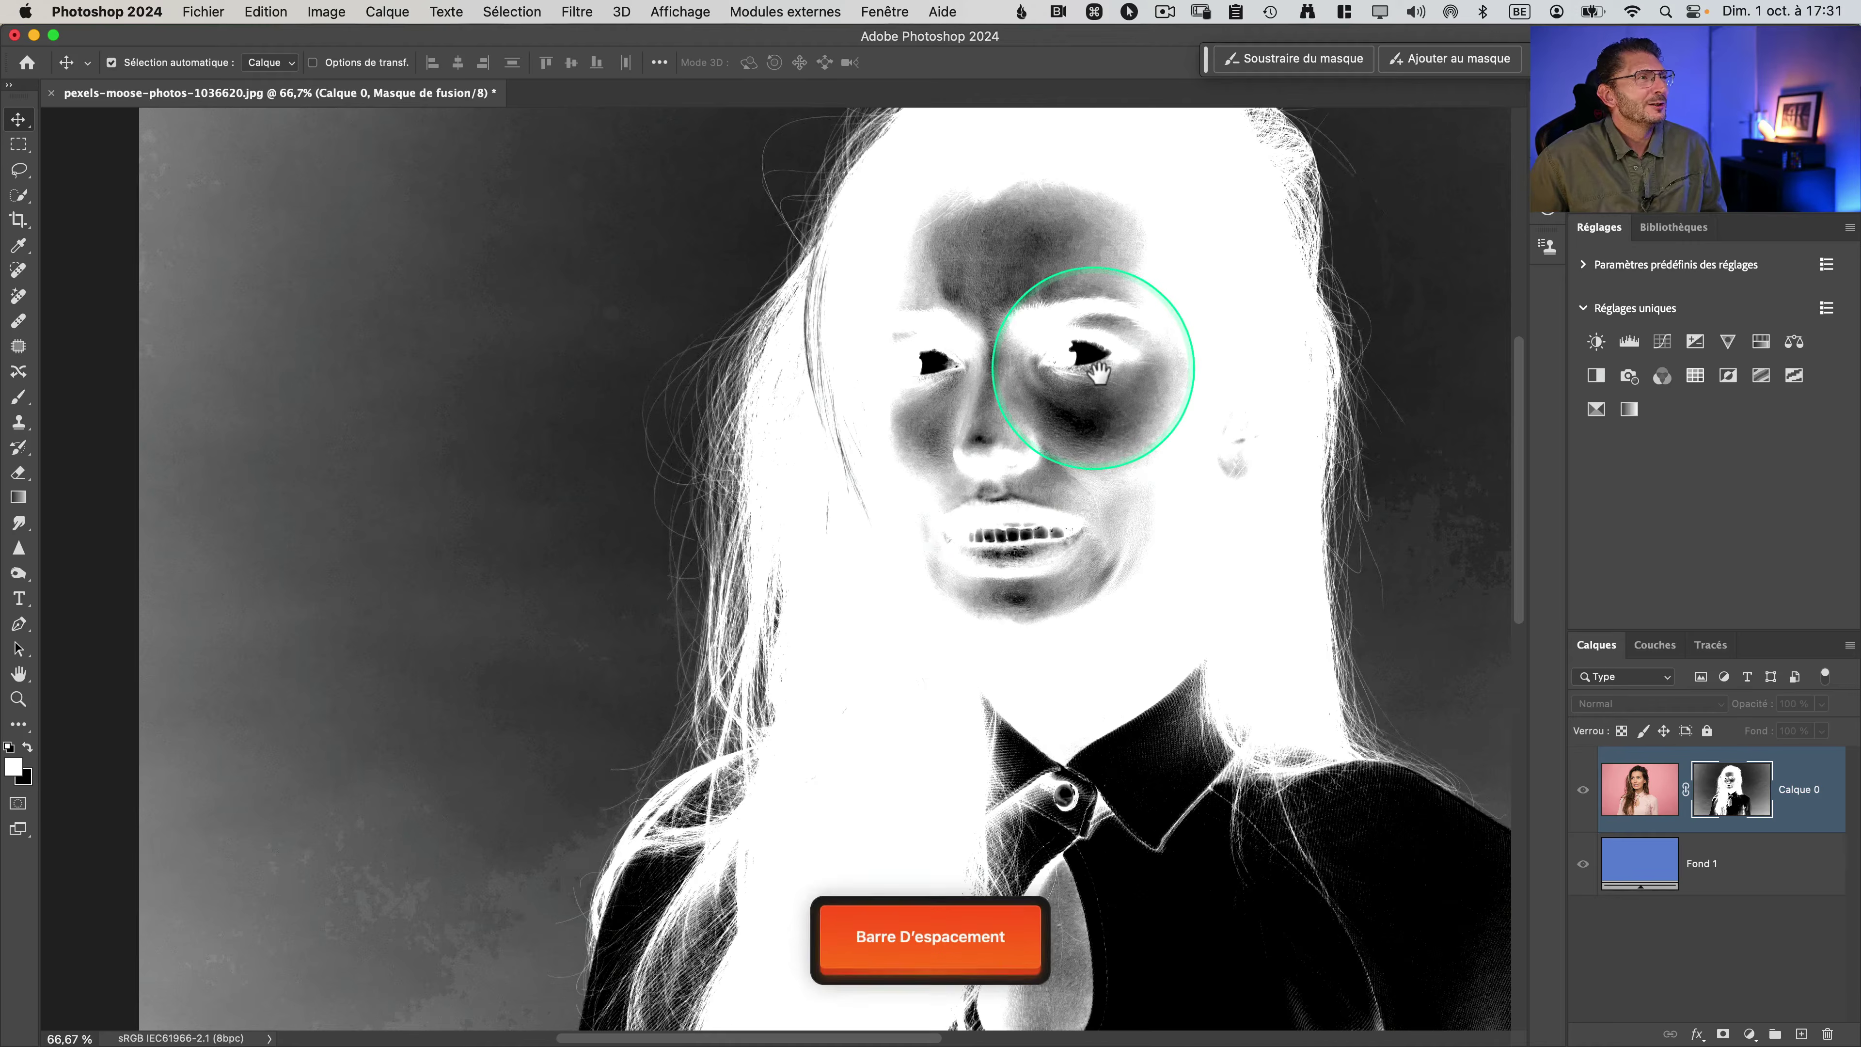
left_click_drag(1128, 348, 815, 434)
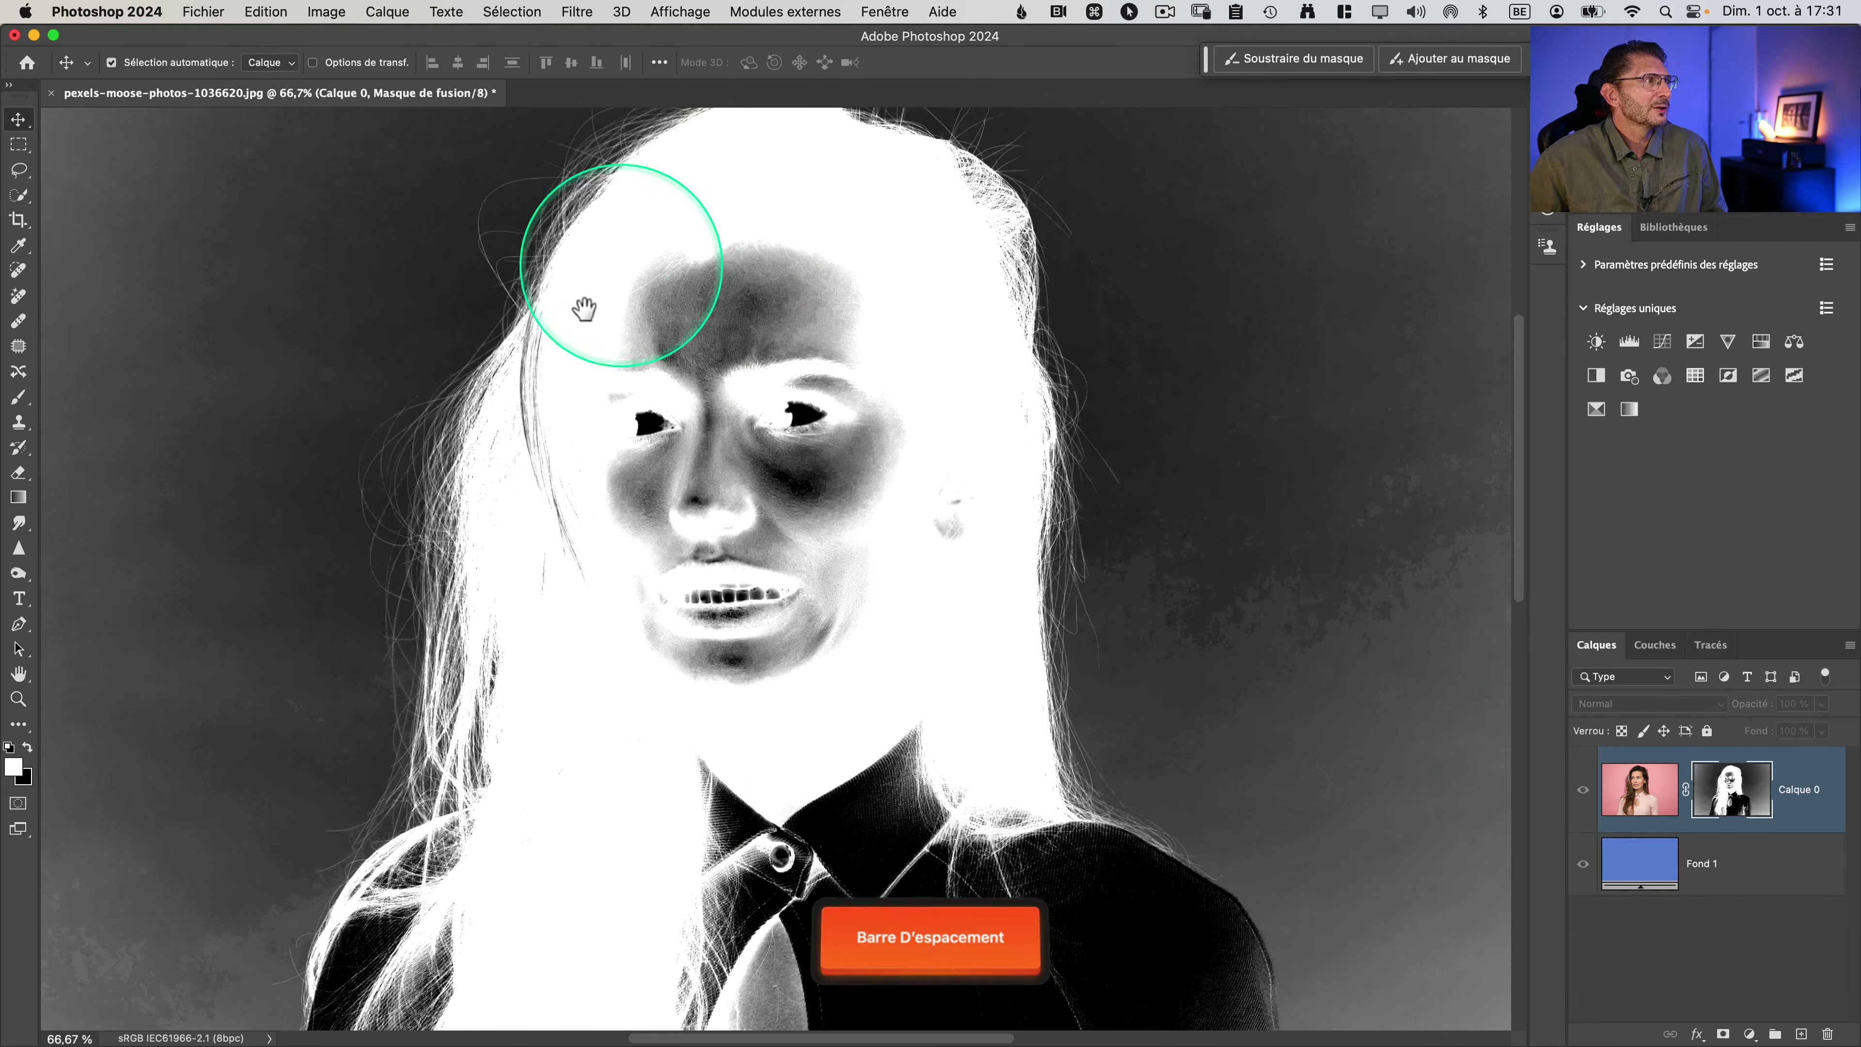
key("l")
mouse_move(666, 211)
left_mouse_down()
mouse_move(592, 266)
mouse_move(543, 648)
mouse_move(598, 833)
mouse_move(760, 996)
mouse_move(1059, 961)
mouse_move(936, 525)
mouse_move(961, 307)
mouse_move(883, 222)
mouse_move(843, 207)
left_mouse_up()
mouse_move(932, 332)
left_mouse_down()
mouse_move(894, 562)
mouse_move(968, 491)
mouse_move(966, 399)
left_mouse_up()
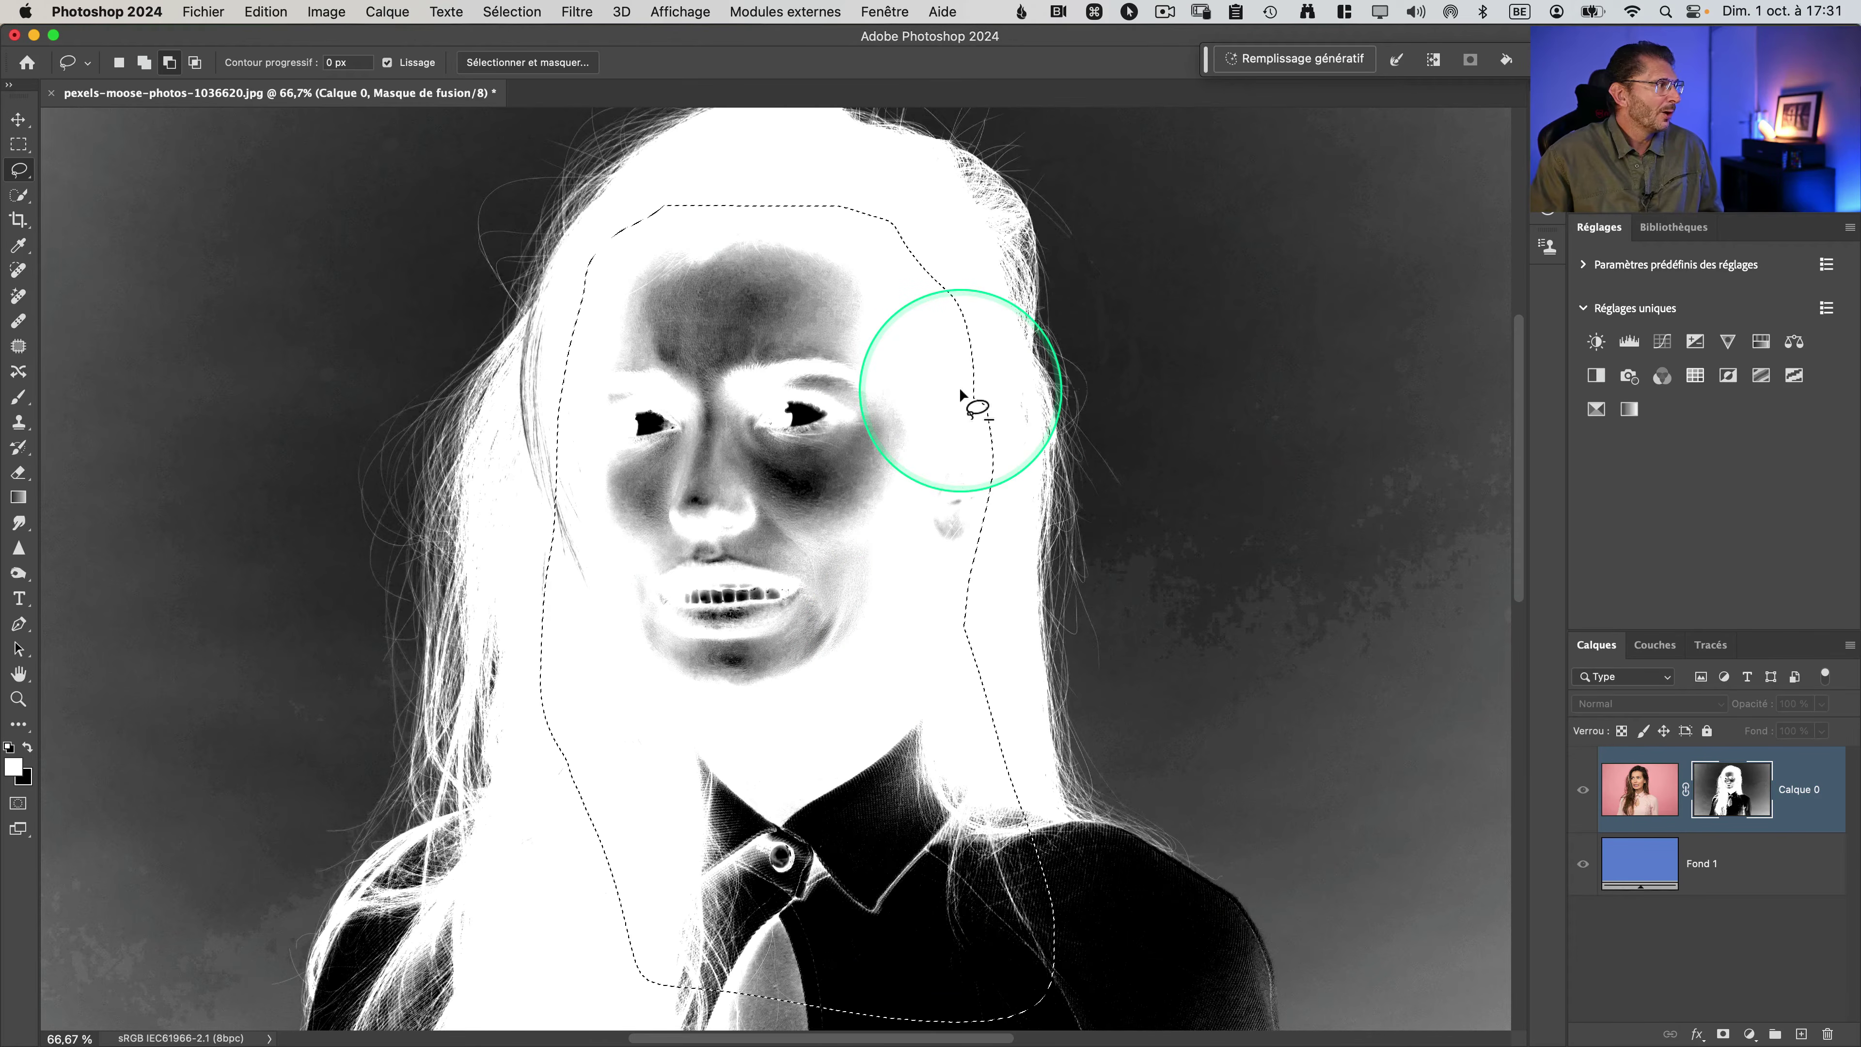
key("alt+BackSpace")
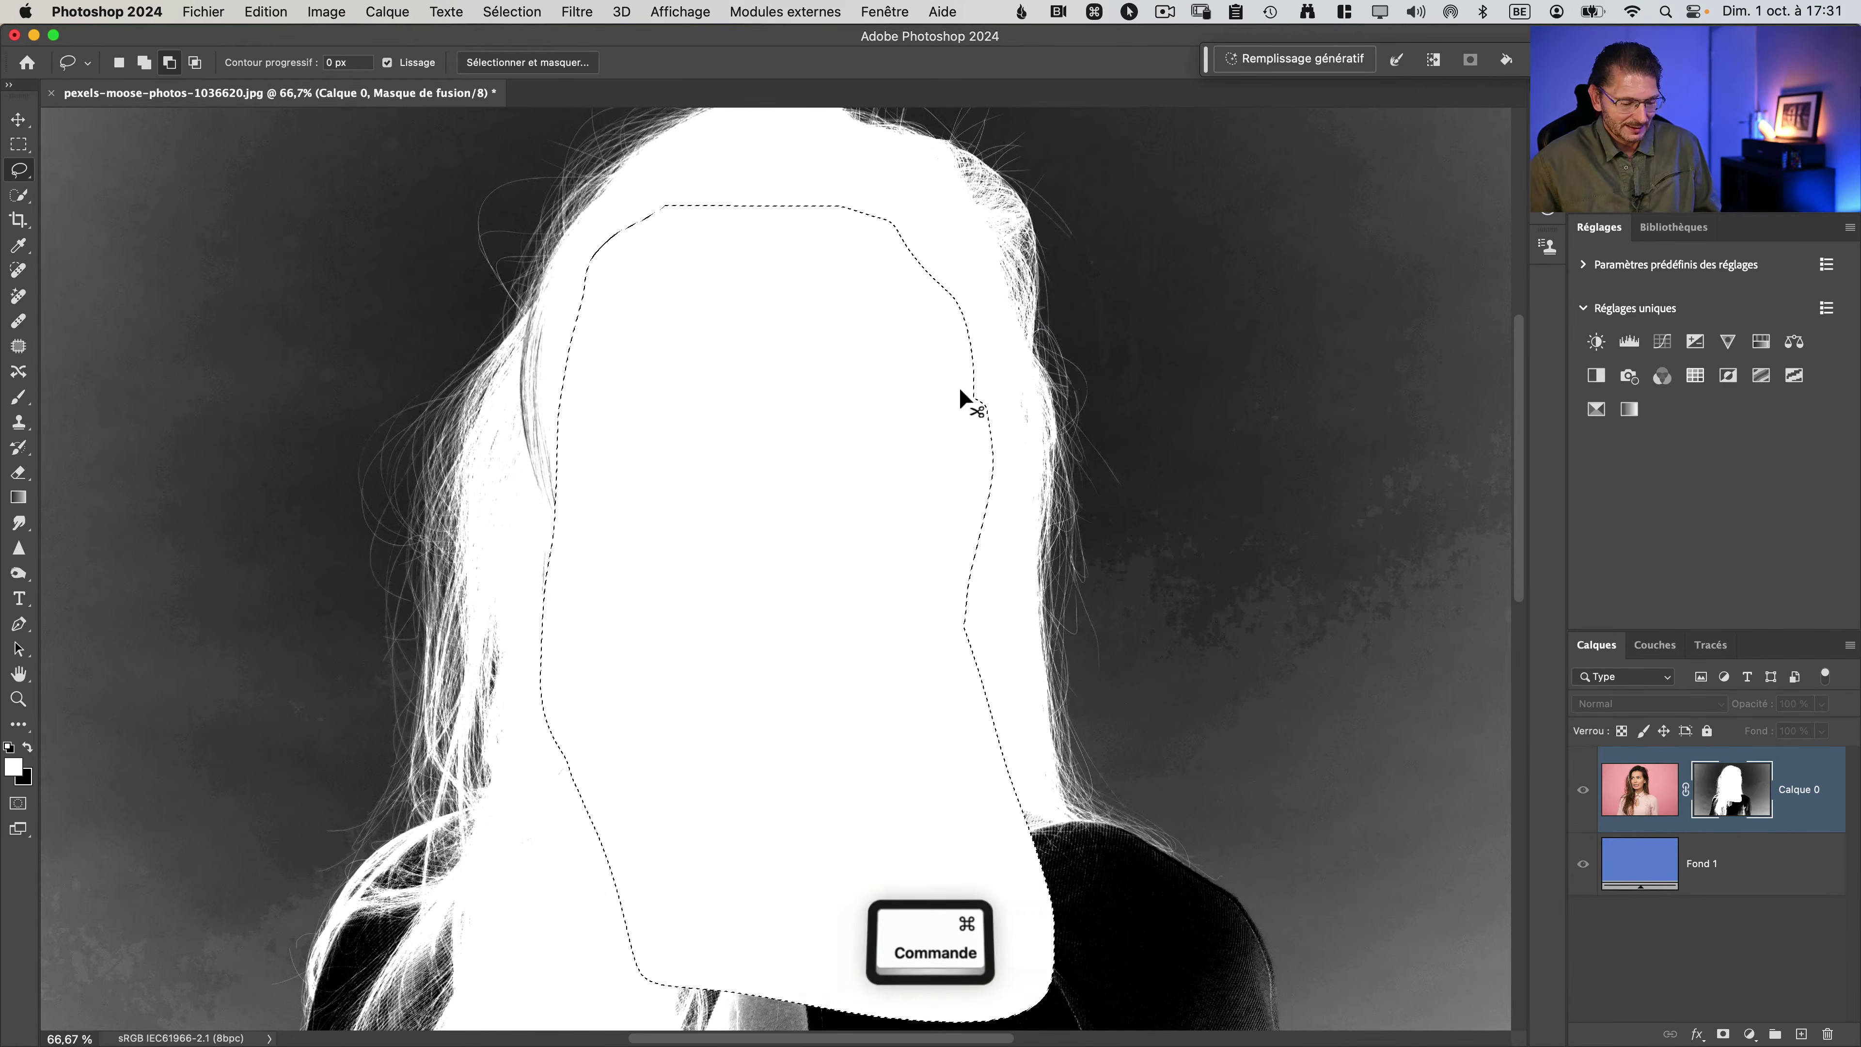
key("super+d")
left_click(1725, 797, "alt")
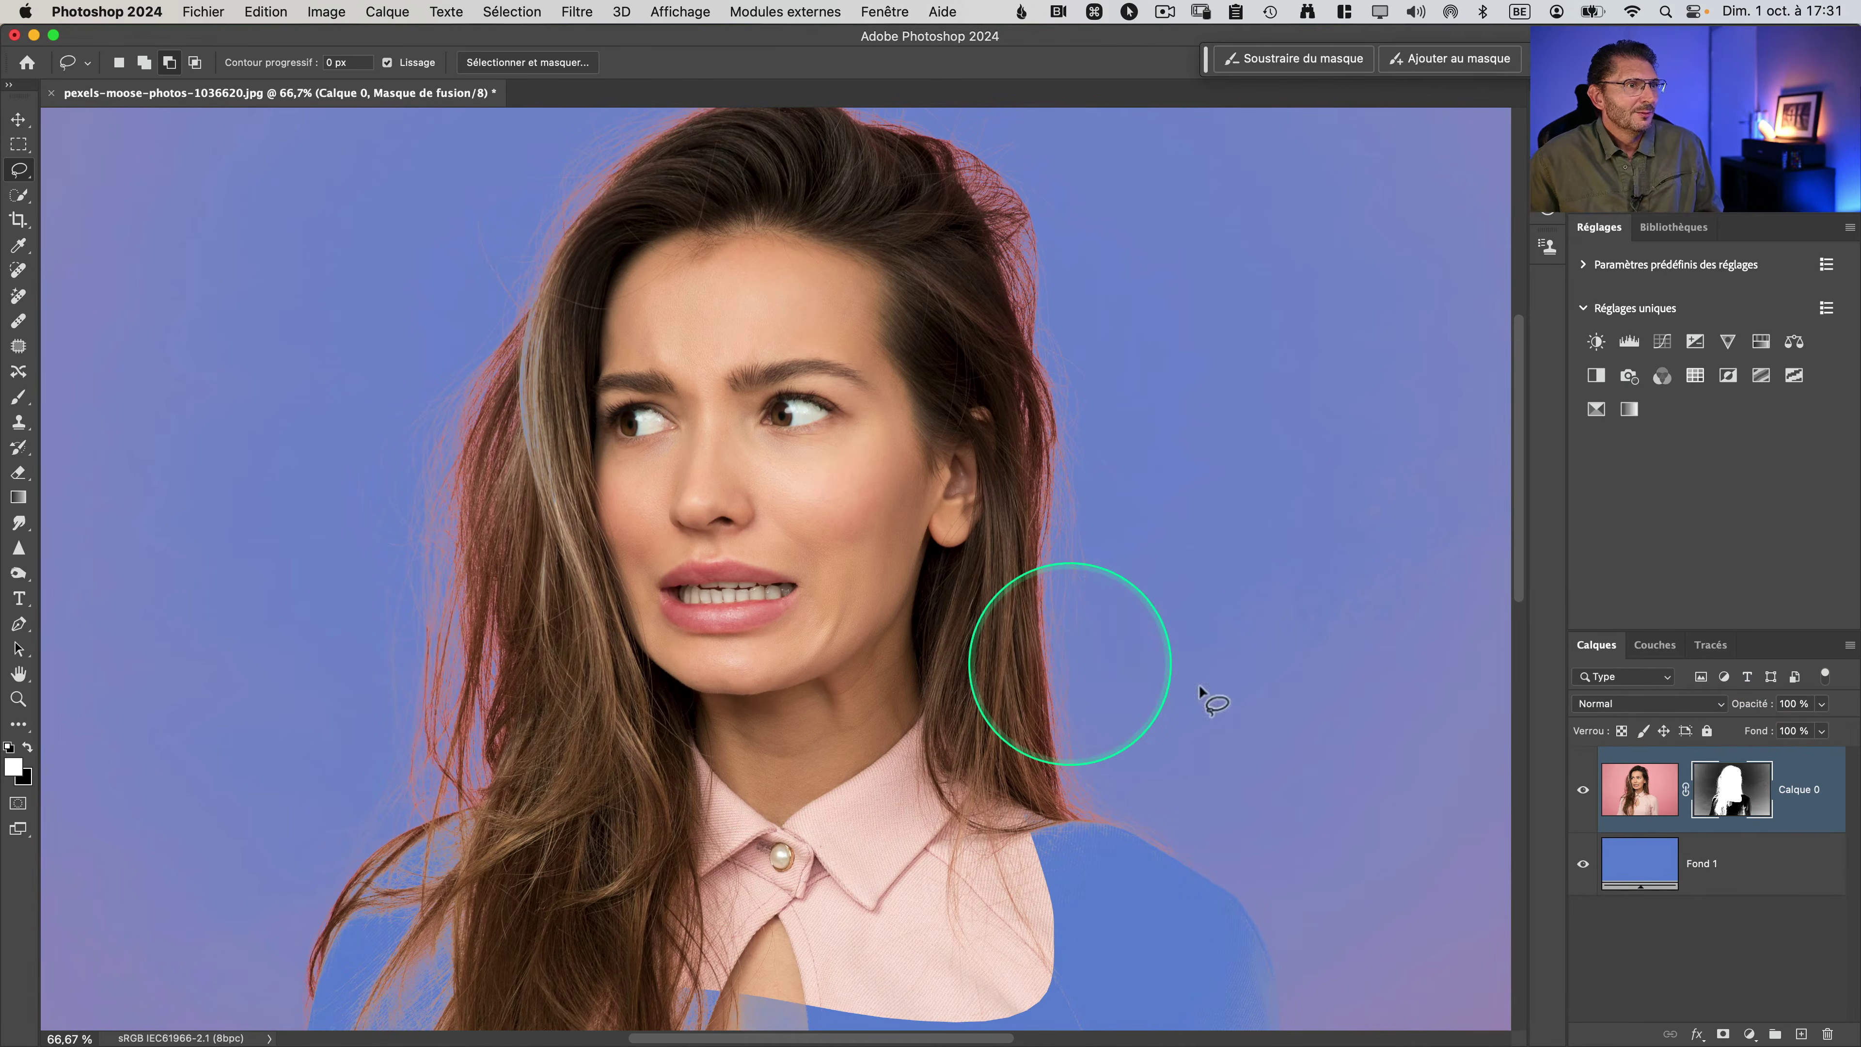
Step: Disable Calque 0's mask and select the whole blouse with the Quick Selection tool, including both shoulders and the hair-covered side
left_click(1756, 808, "shift")
key("super+minus")
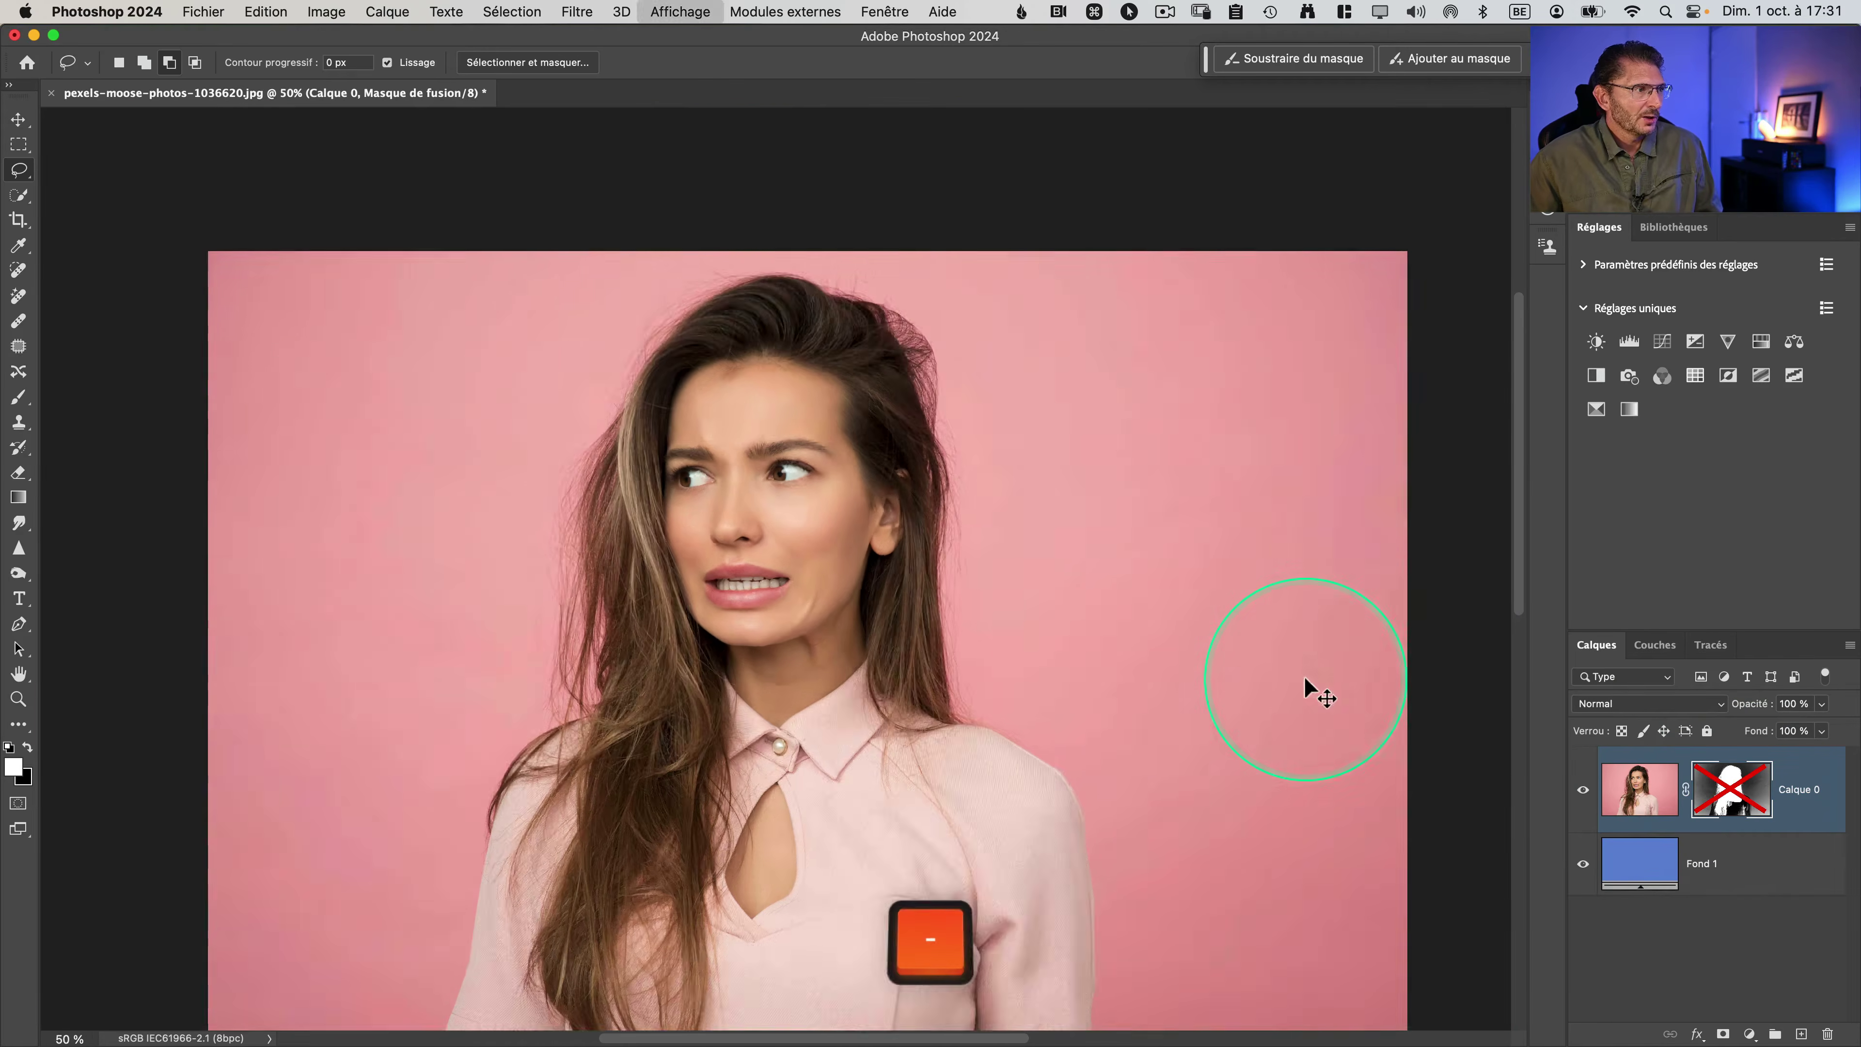
key("w")
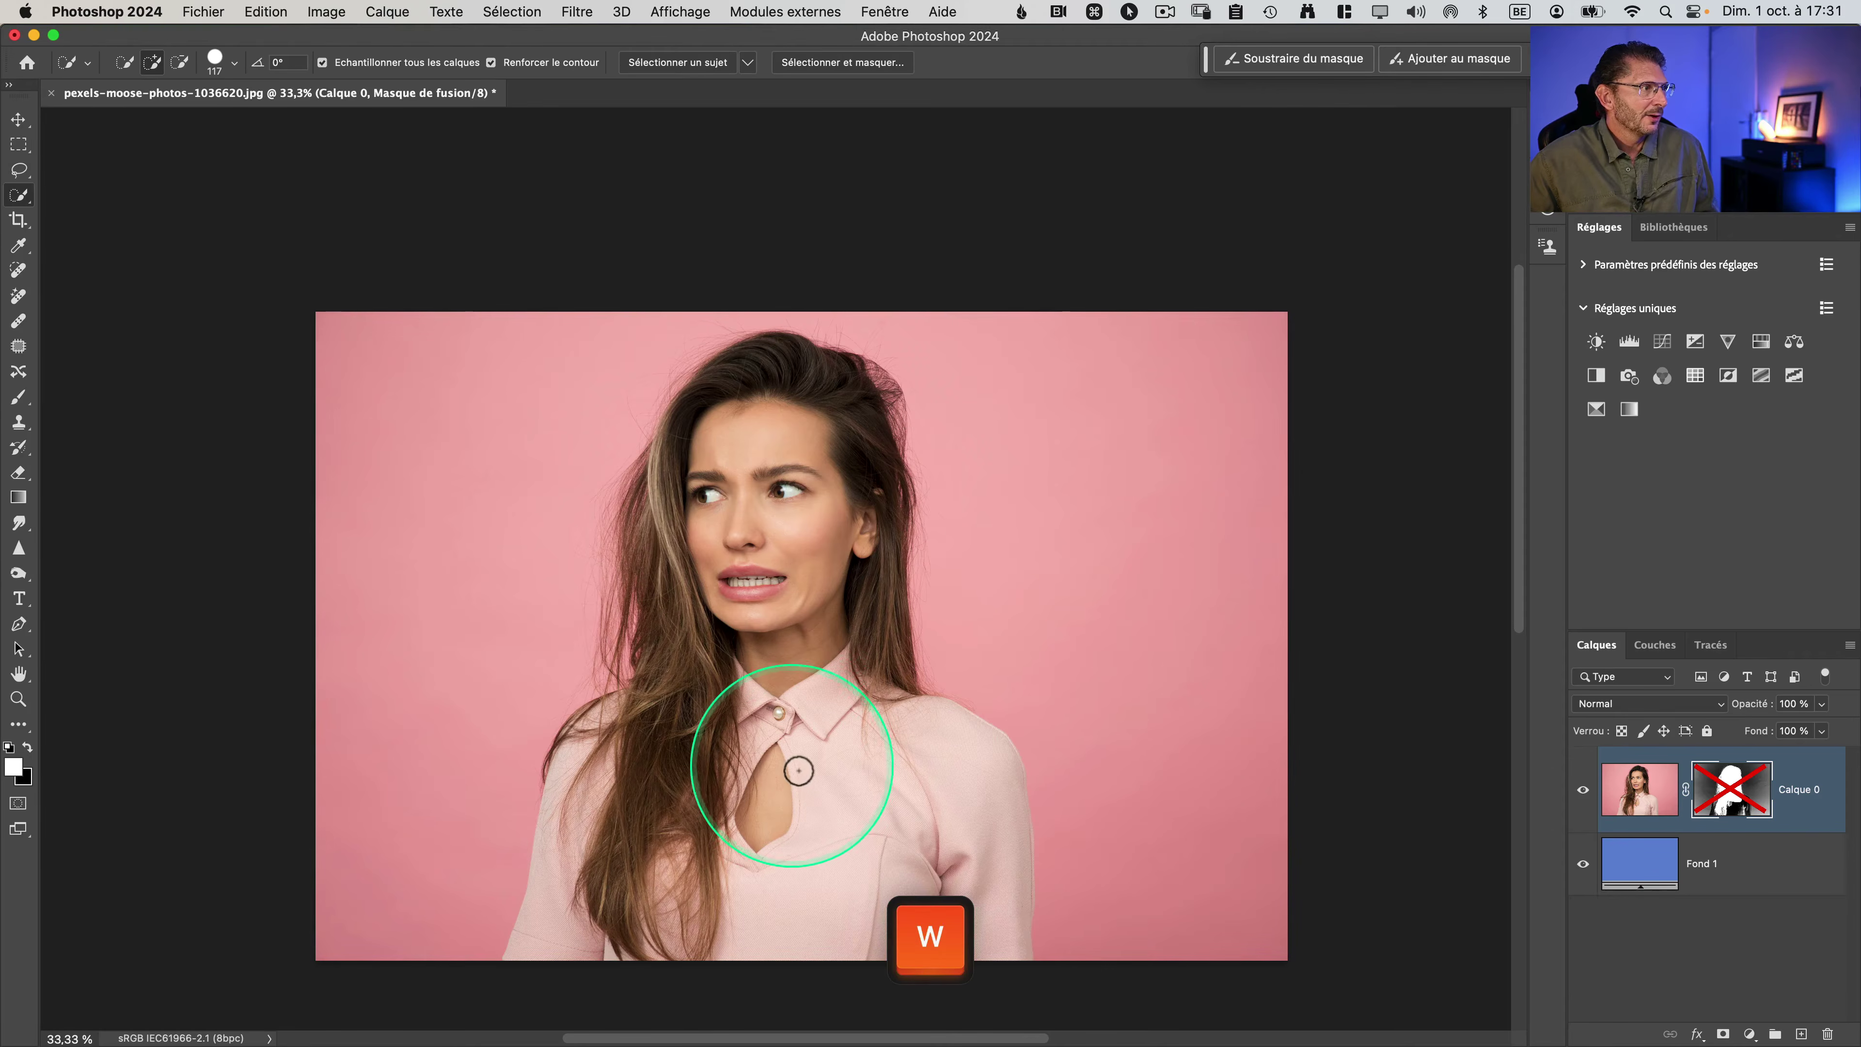
mouse_move(824, 767)
left_mouse_down()
mouse_move(806, 750)
mouse_move(939, 824)
left_mouse_up()
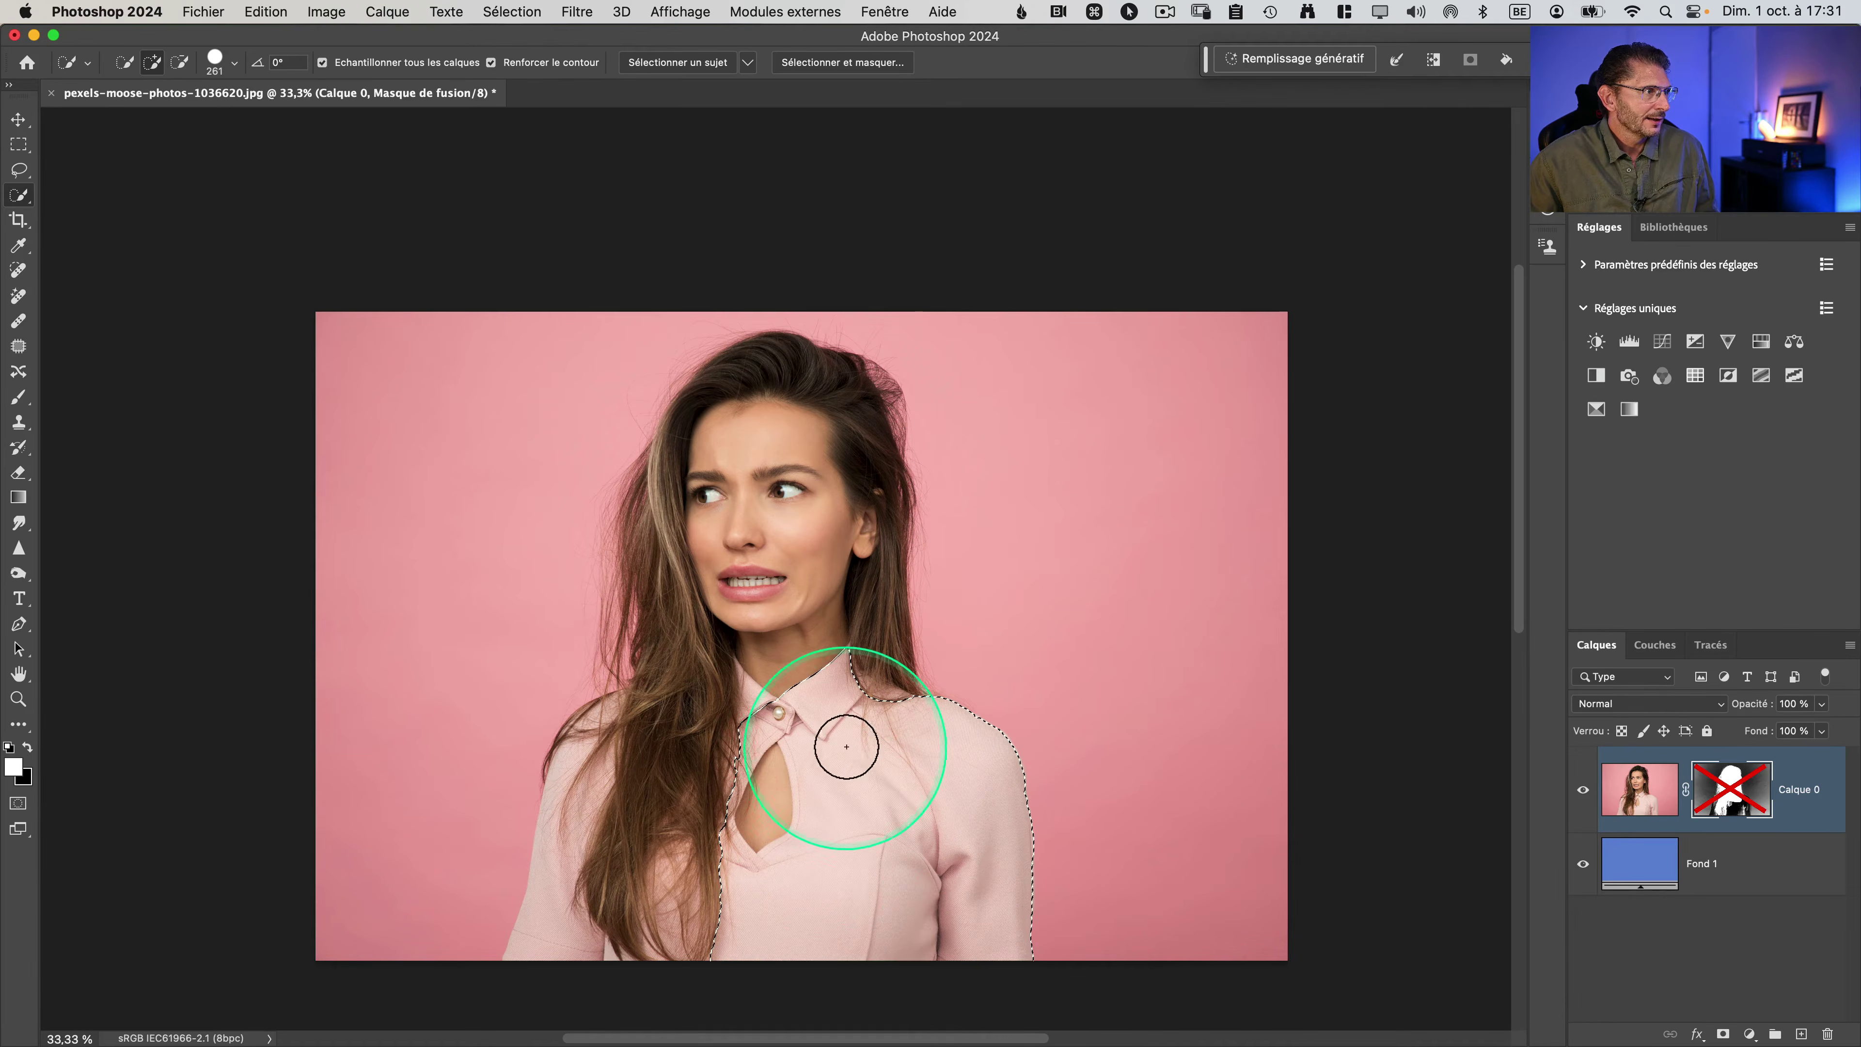
mouse_move(644, 810)
left_mouse_down()
mouse_move(636, 790)
mouse_move(627, 880)
mouse_move(582, 956)
mouse_move(565, 927)
left_mouse_up()
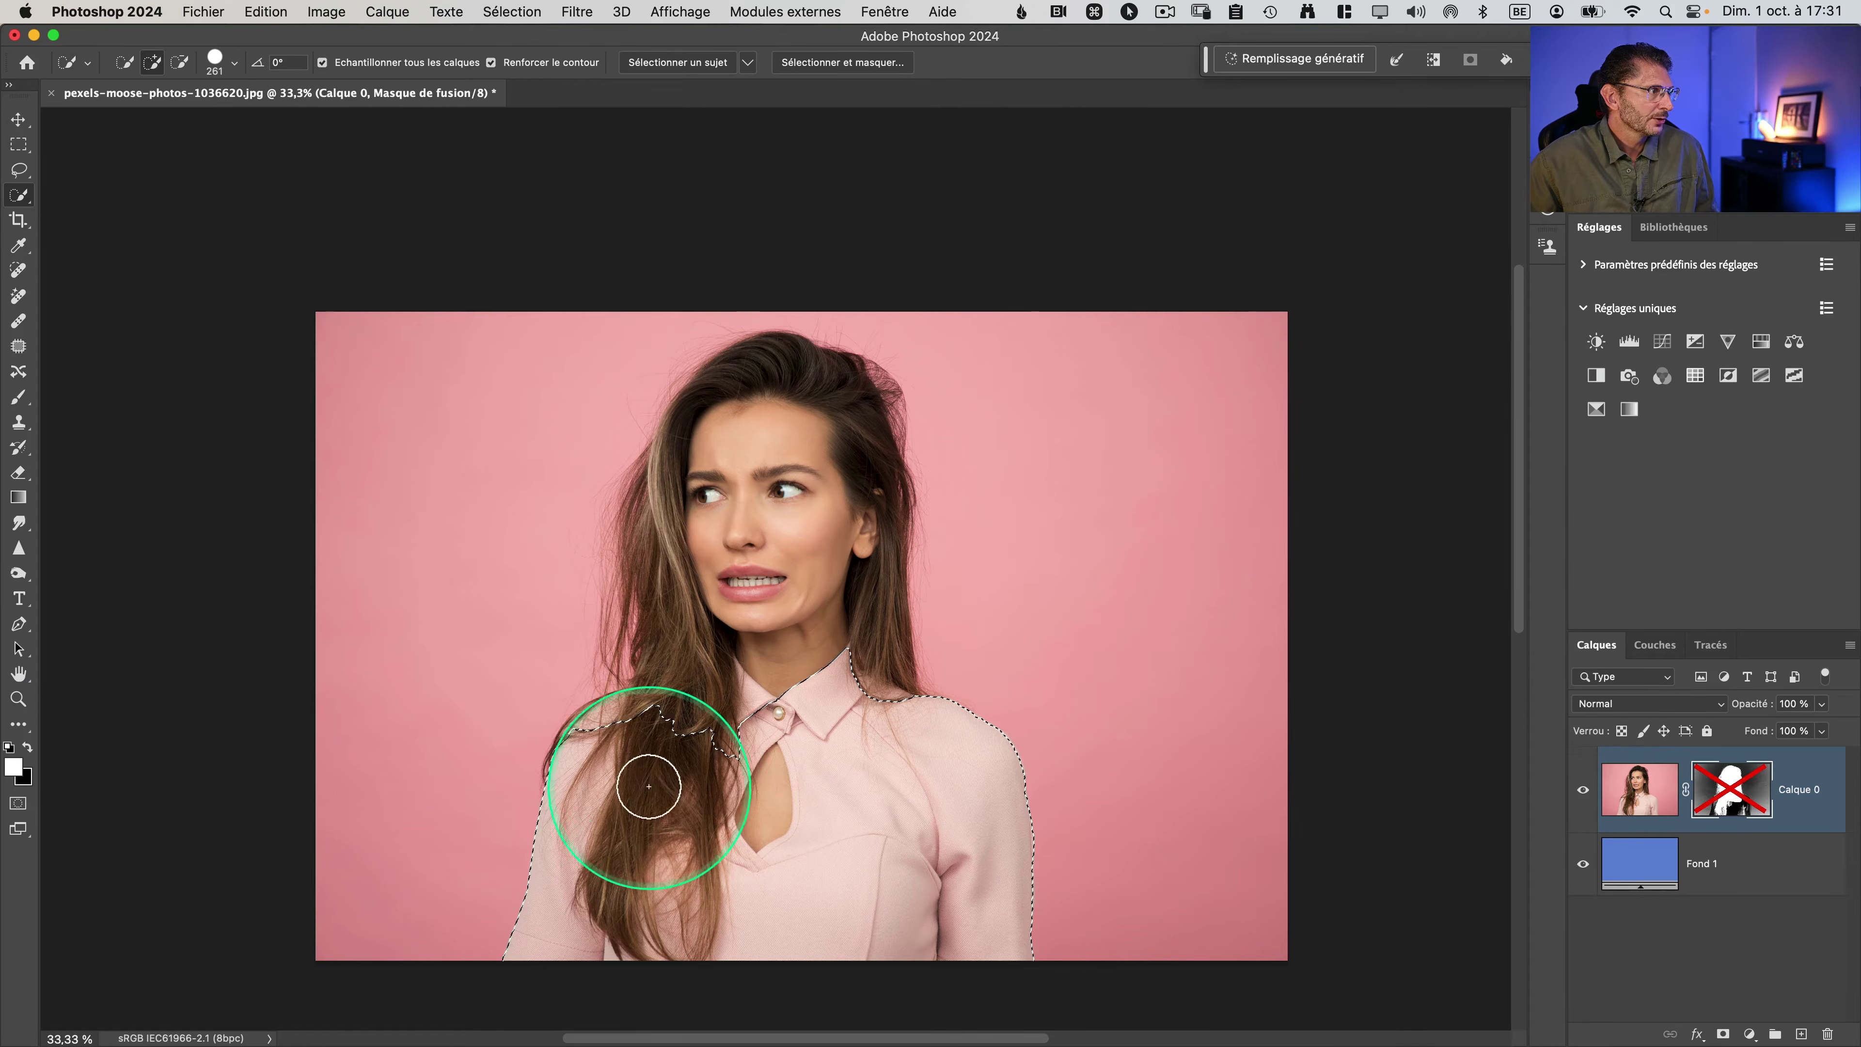
left_click_drag(617, 745, 660, 740)
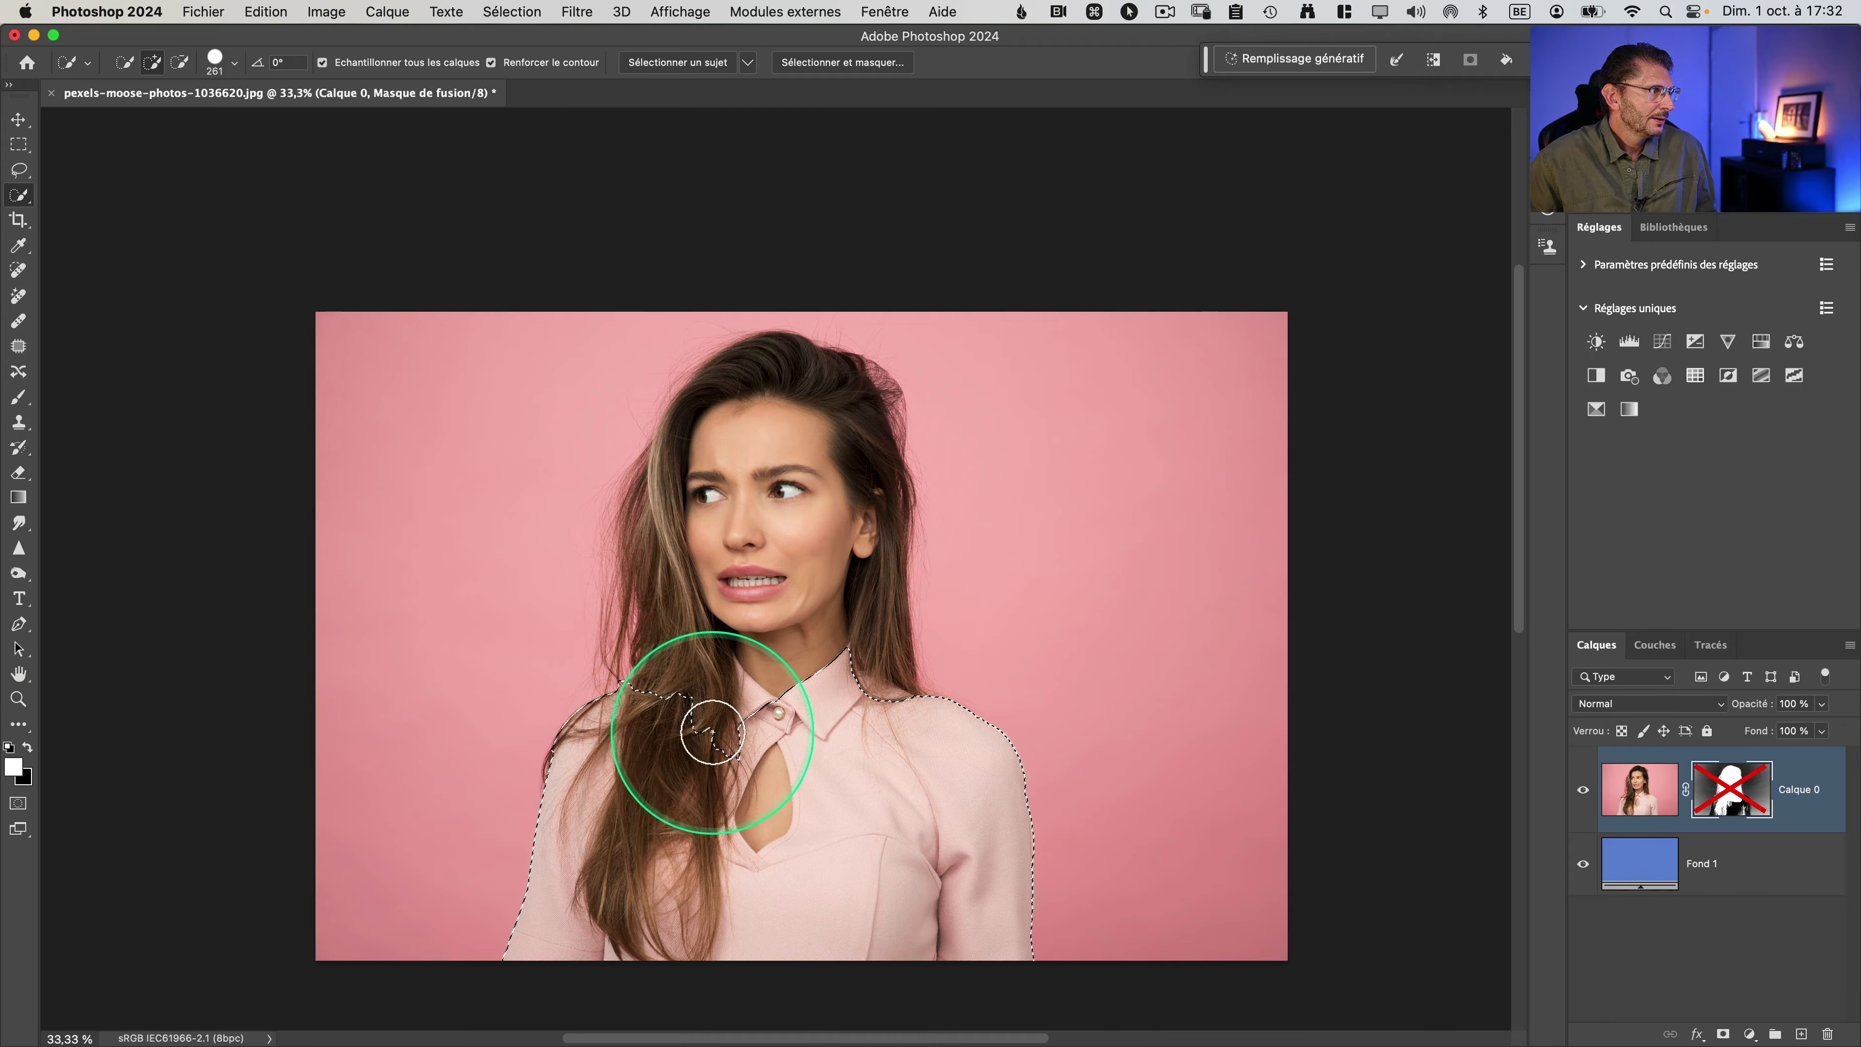
Step: Subtract the pink background caught between the hair strands above the left shoulder from the blouse selection
key("z")
left_click(611, 688)
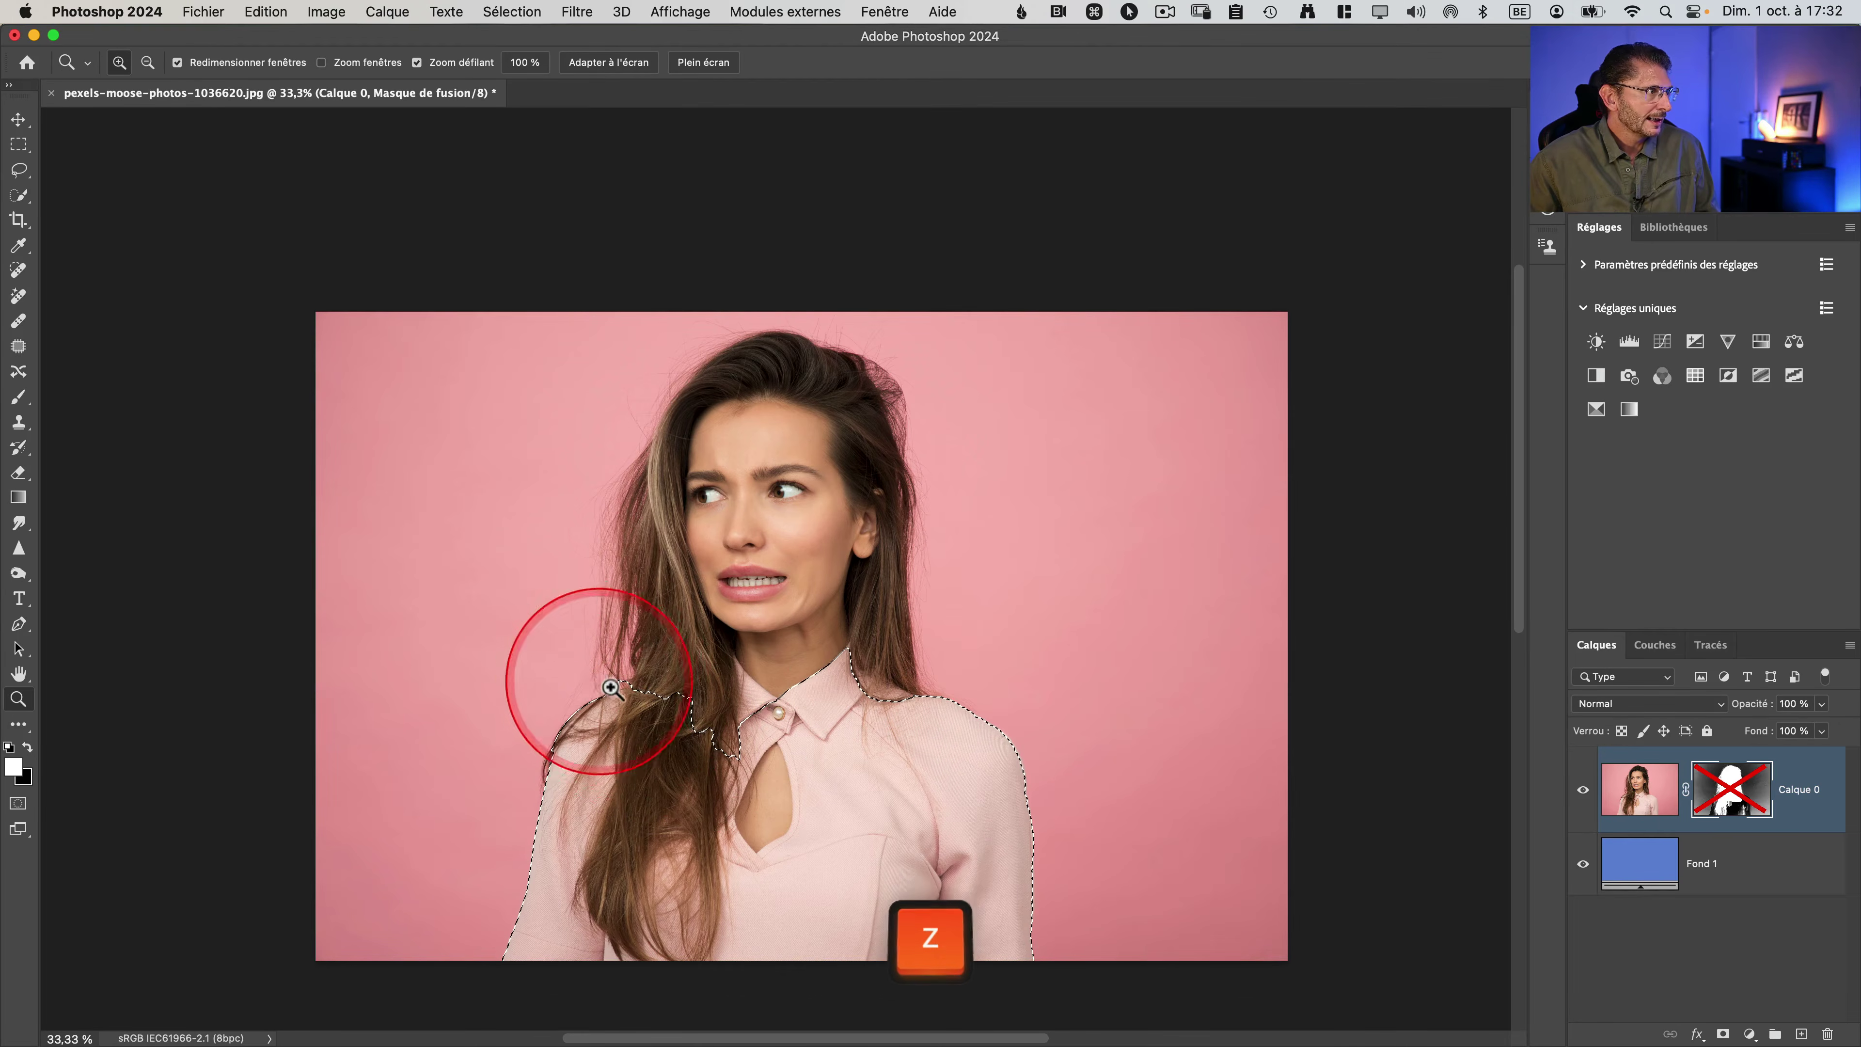
left_click_drag(611, 688, 748, 707)
key("alt")
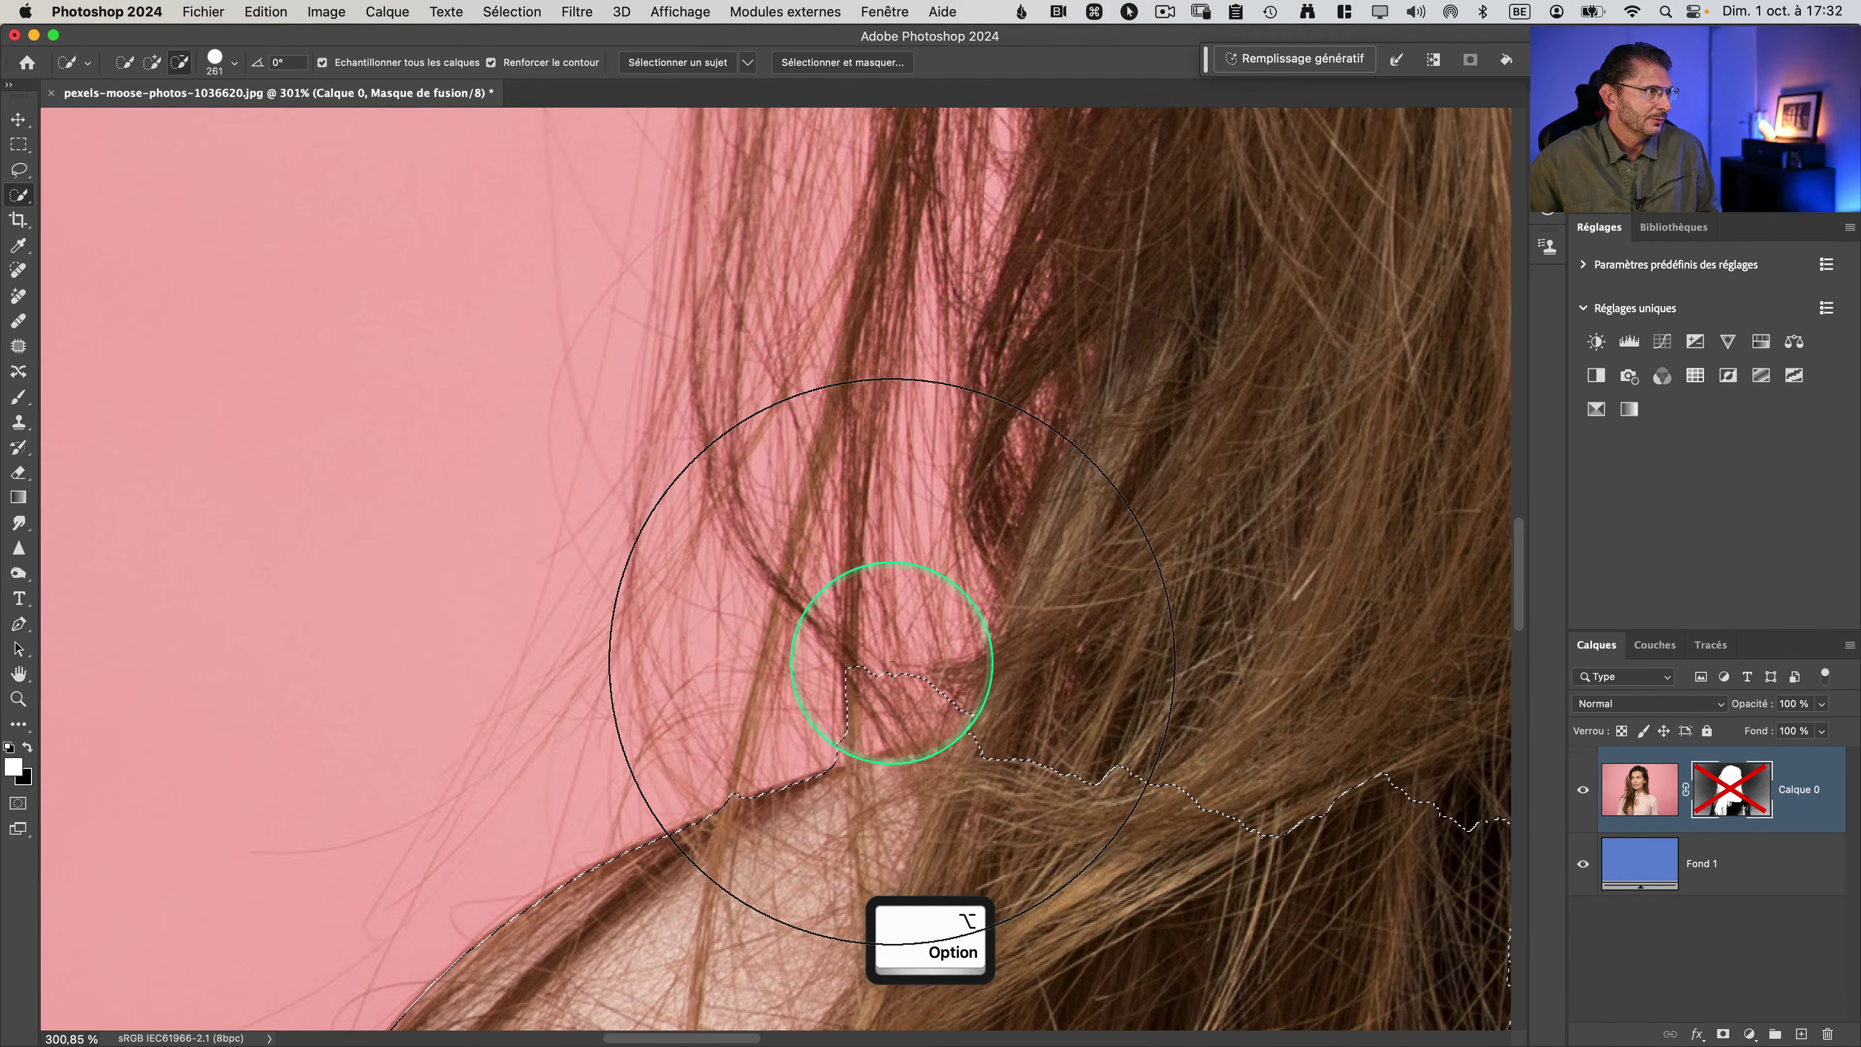
left_click_drag(858, 649, 914, 624)
left_click(1781, 783)
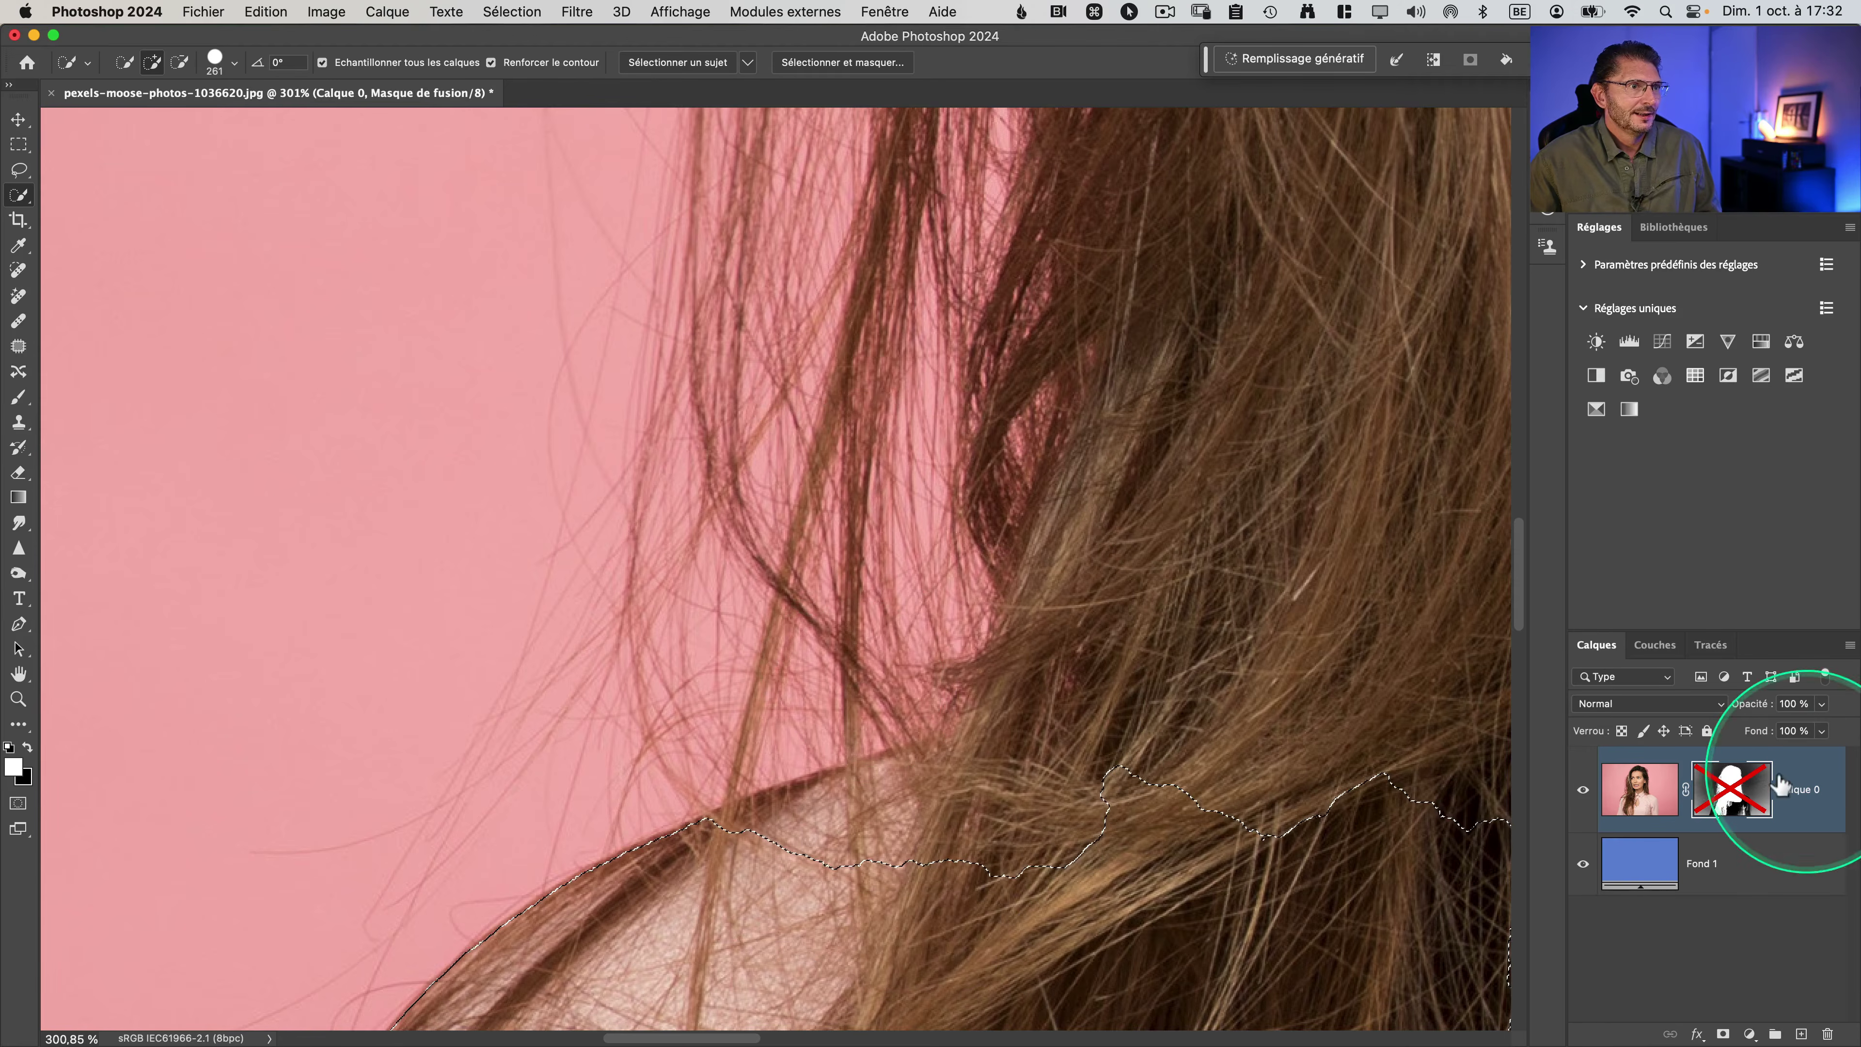
Step: Re-enable Calque 0's mask, fill the blouse selection with white, deselect, and check the mask on its own
left_click(1729, 790, "shift")
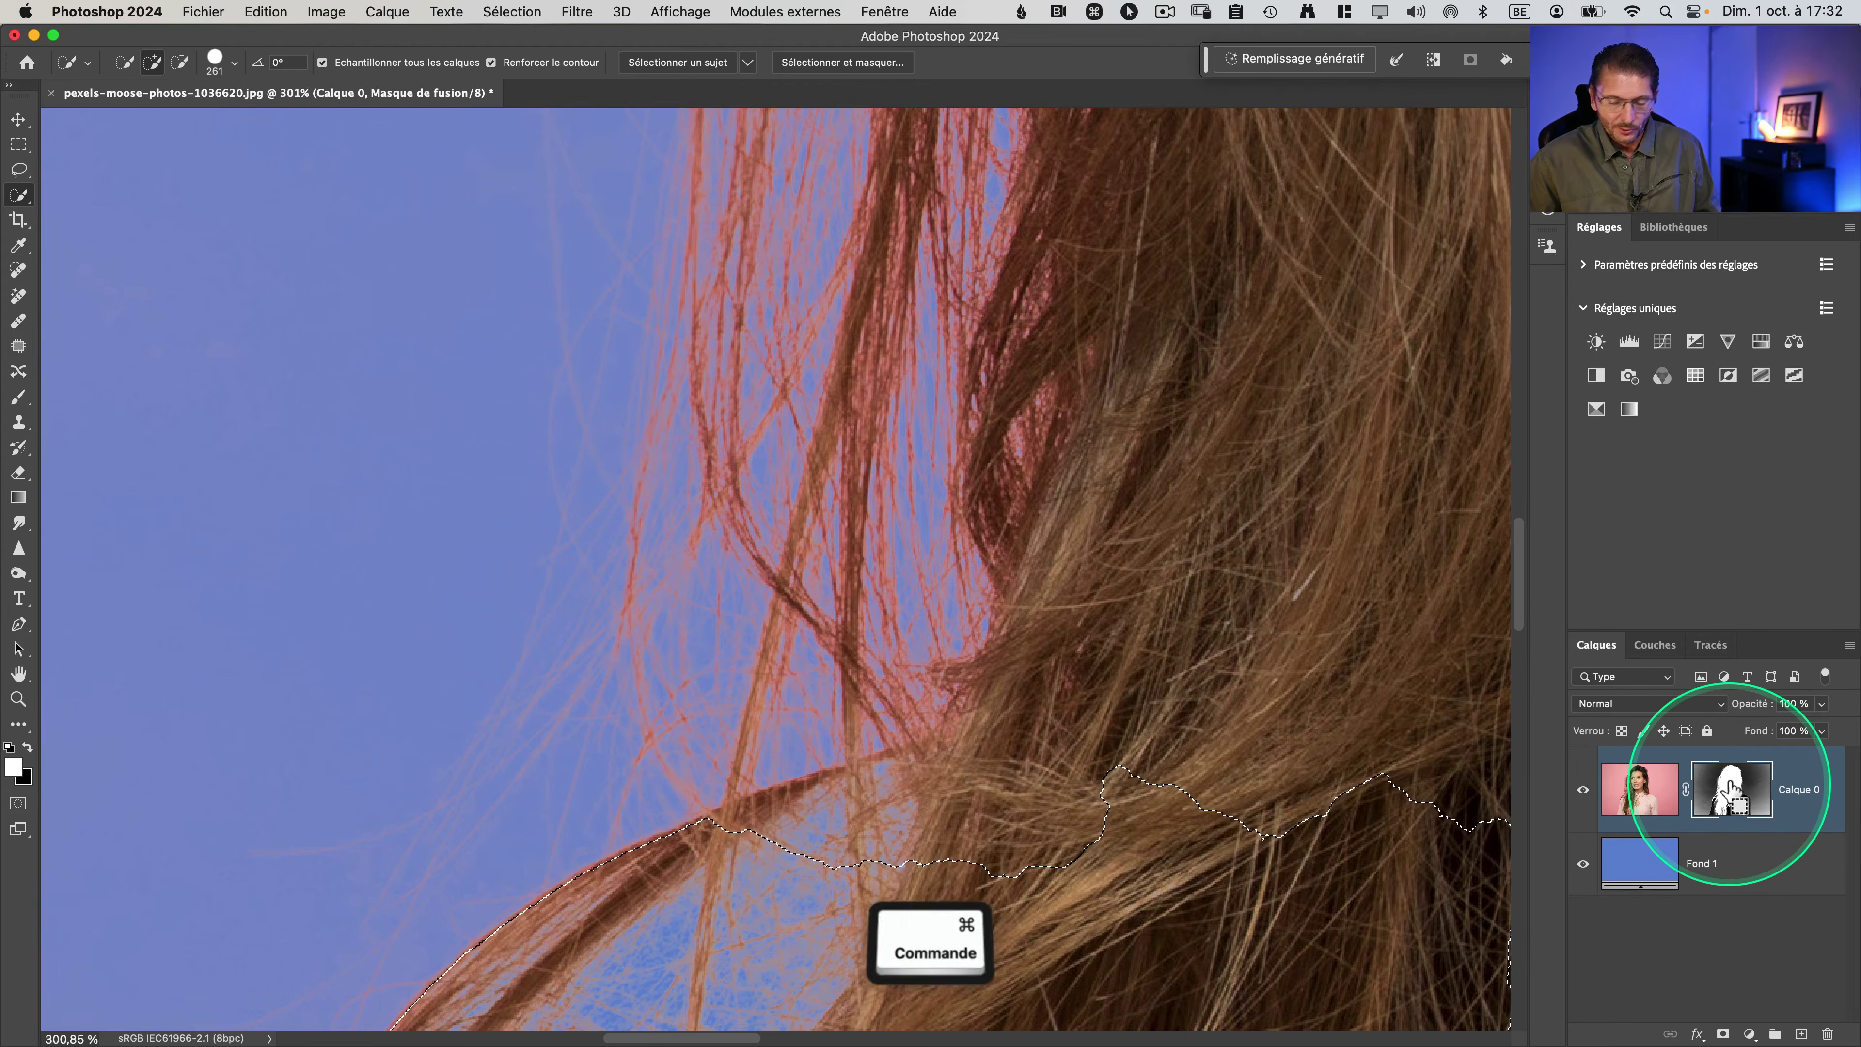
key("super+0")
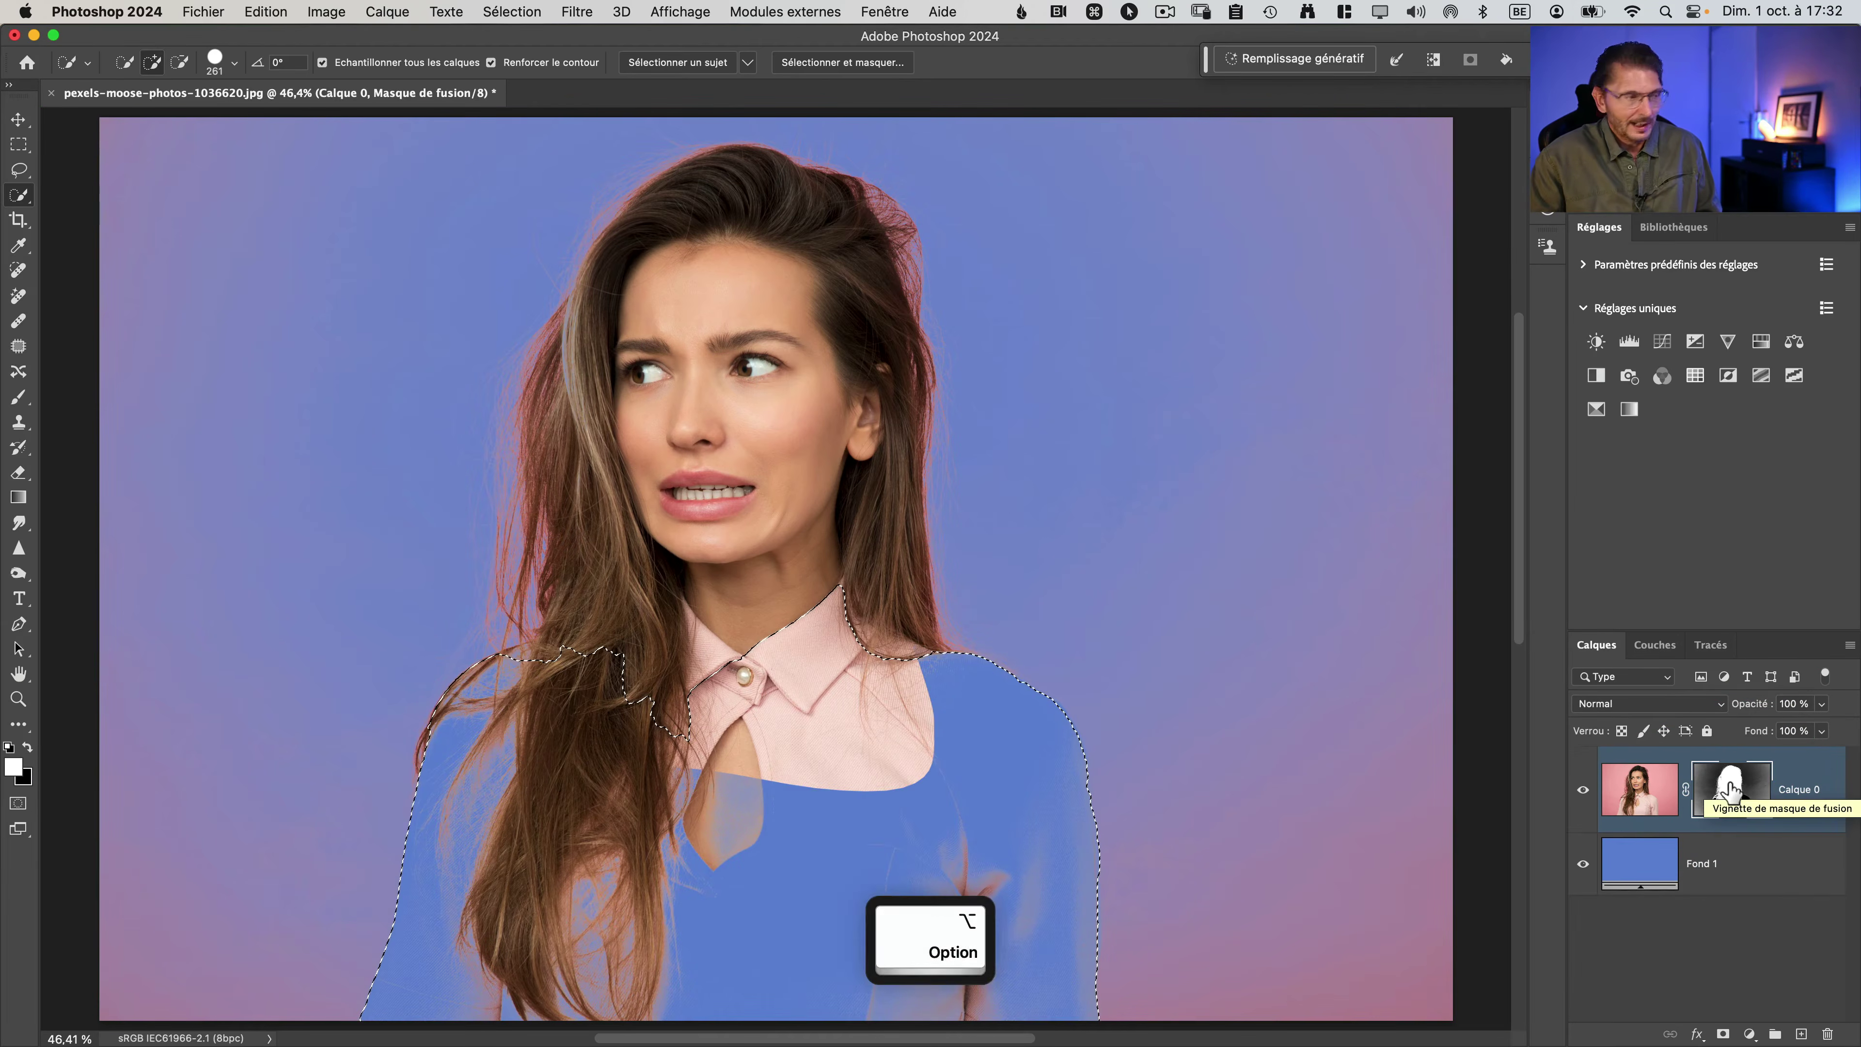
key("alt+BackSpace")
key("super+d")
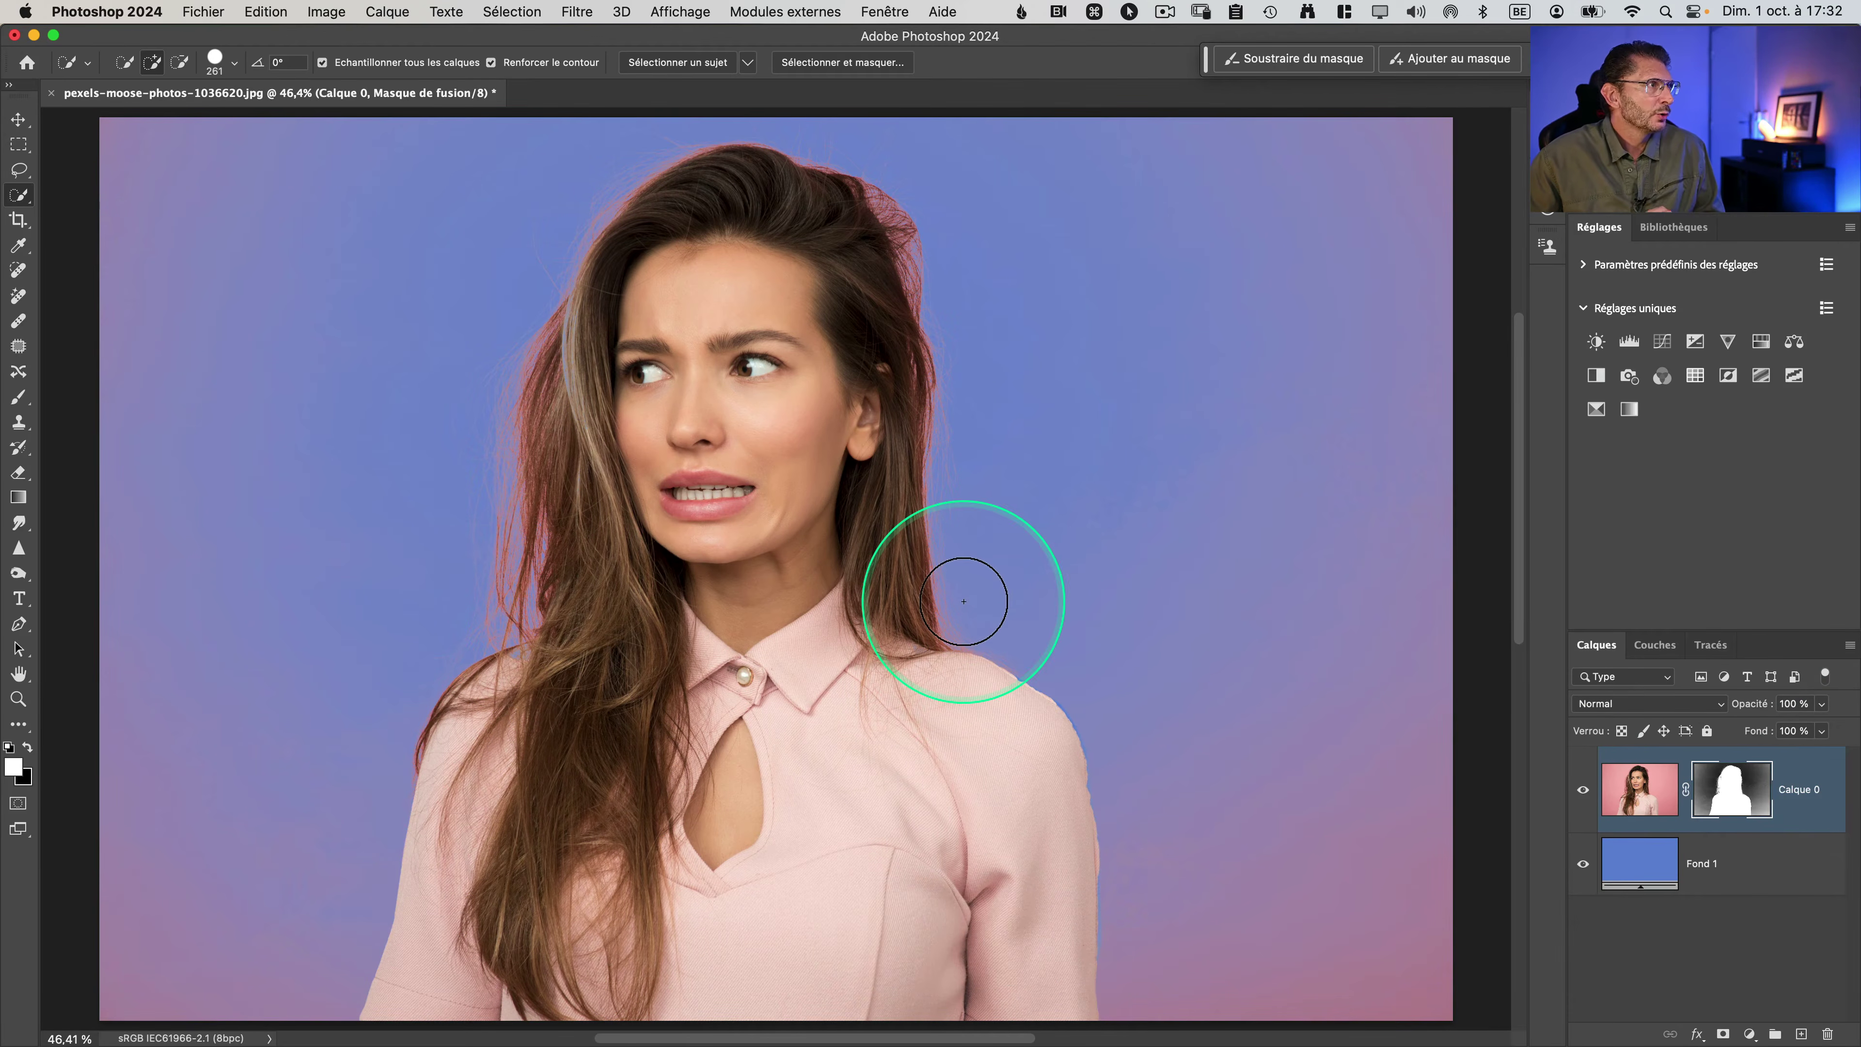
left_click(1737, 788, "alt")
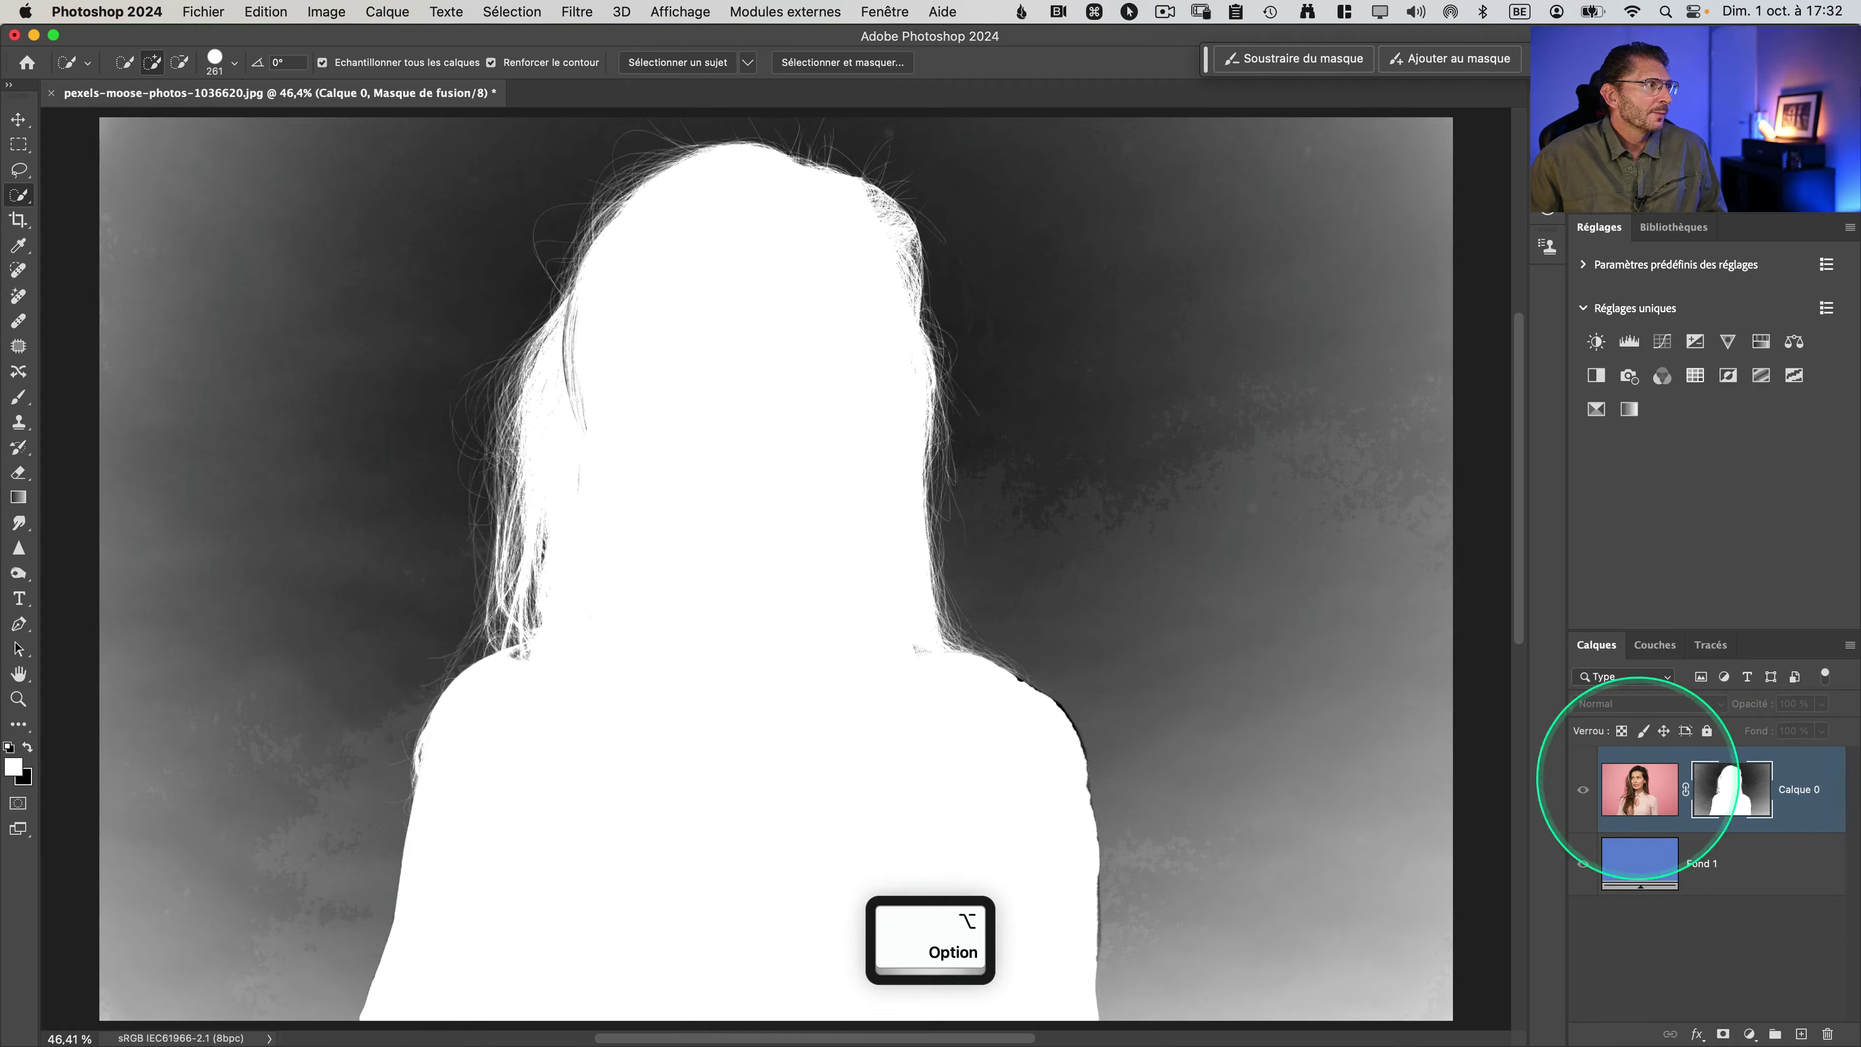
left_click(1731, 789, "alt")
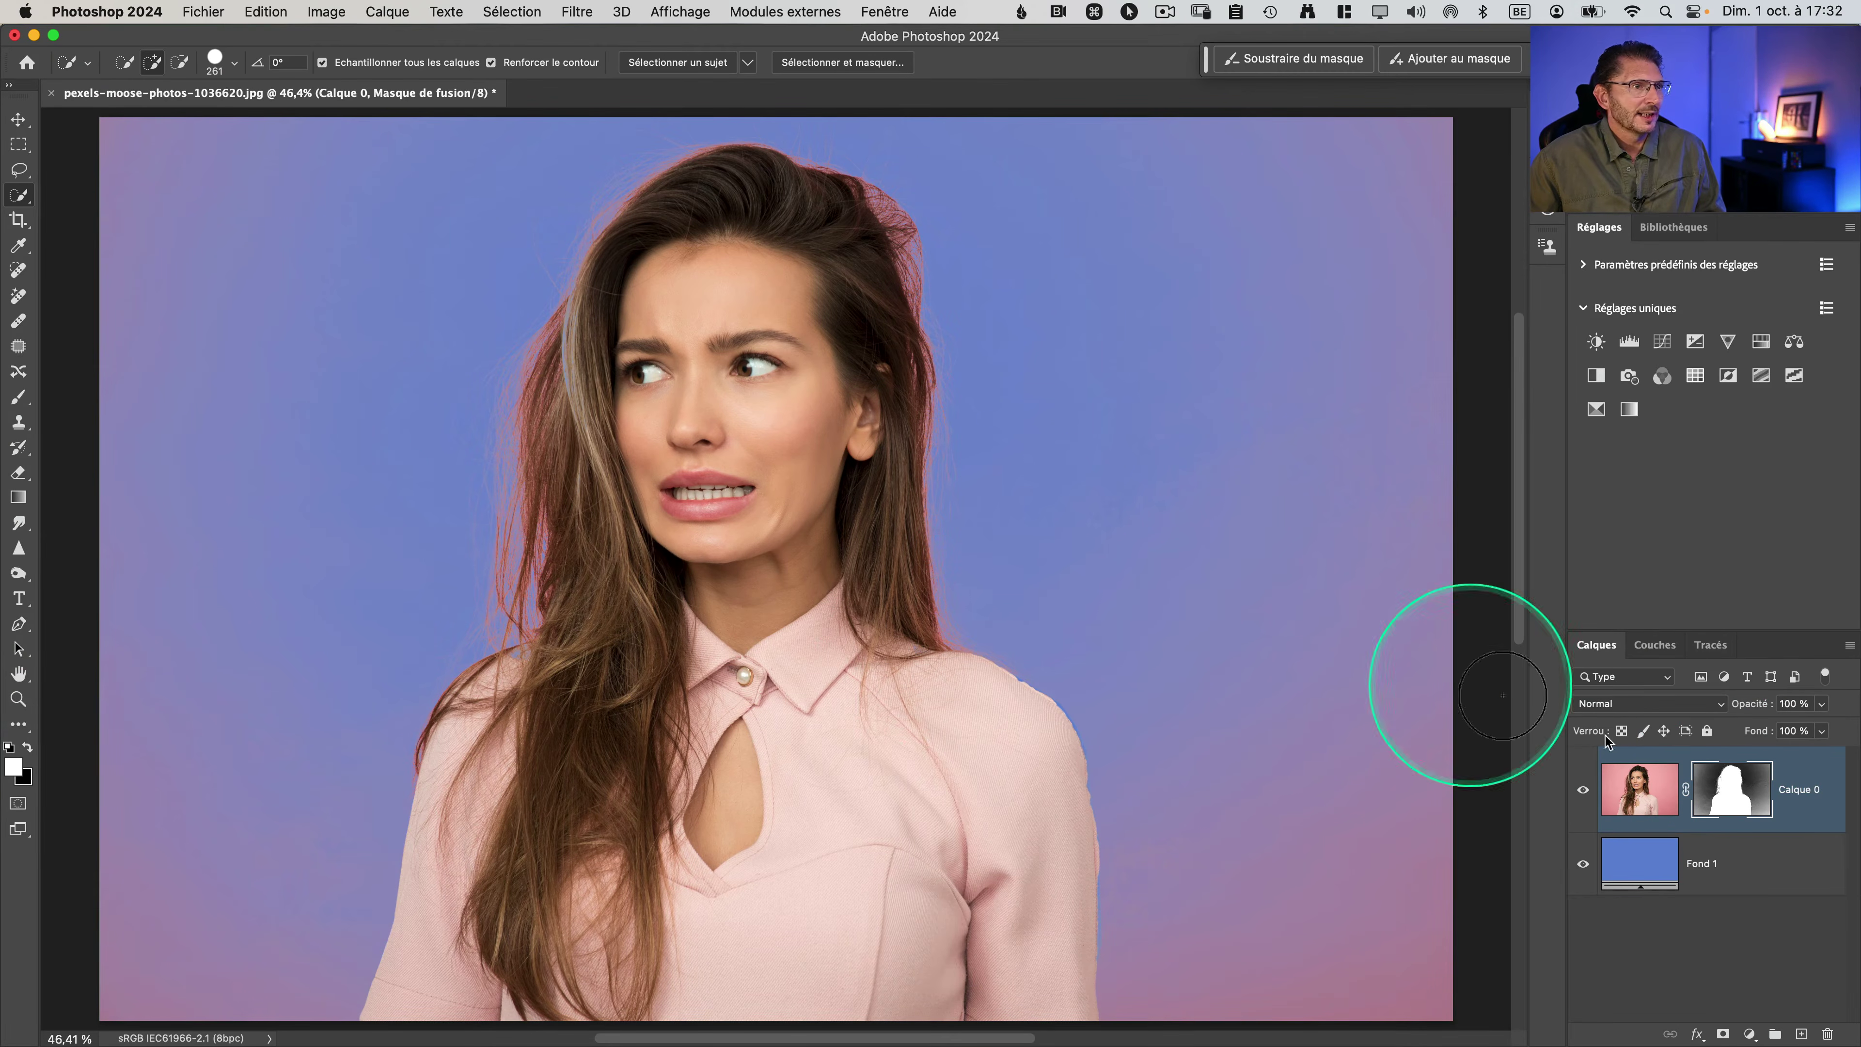
Step: View the mask alone and select the grey background on both sides of the silhouette with combined rectangular selections, leaving a margin around the subject
left_click(1731, 798, "alt")
key("super+minus")
key("super+minus")
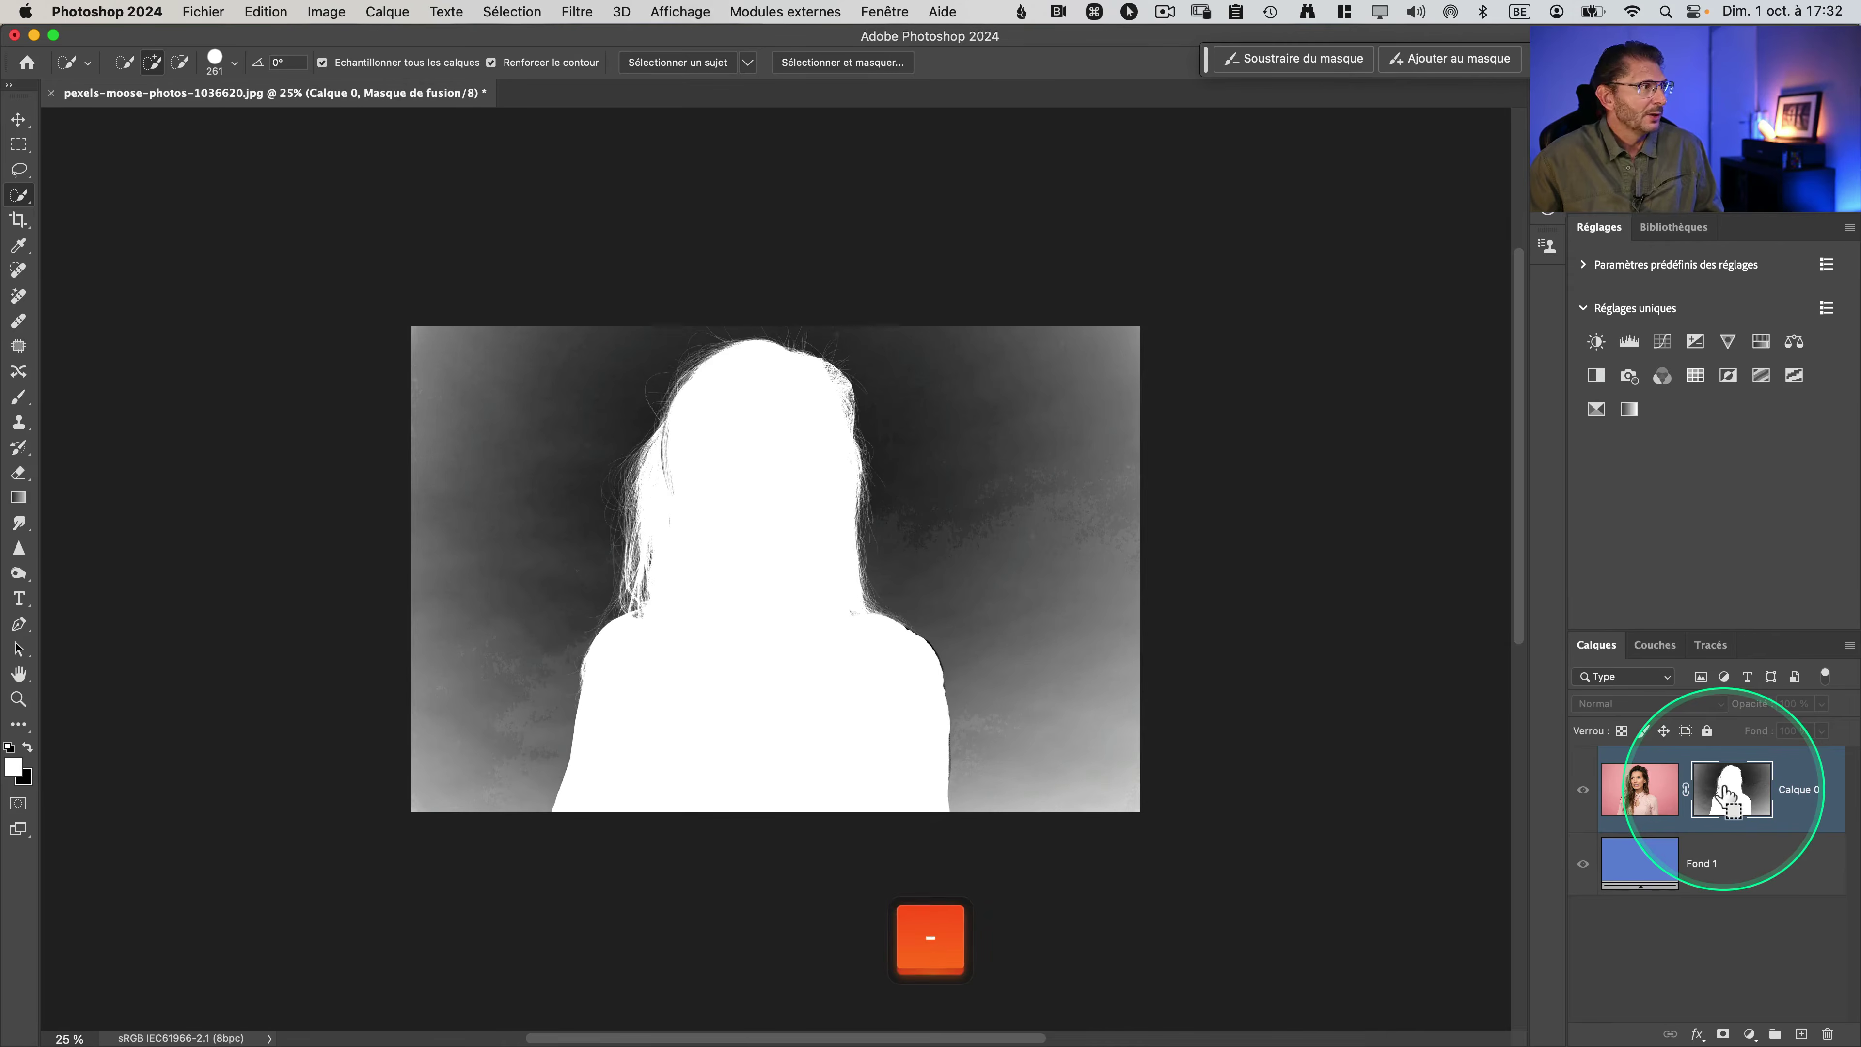
key("m")
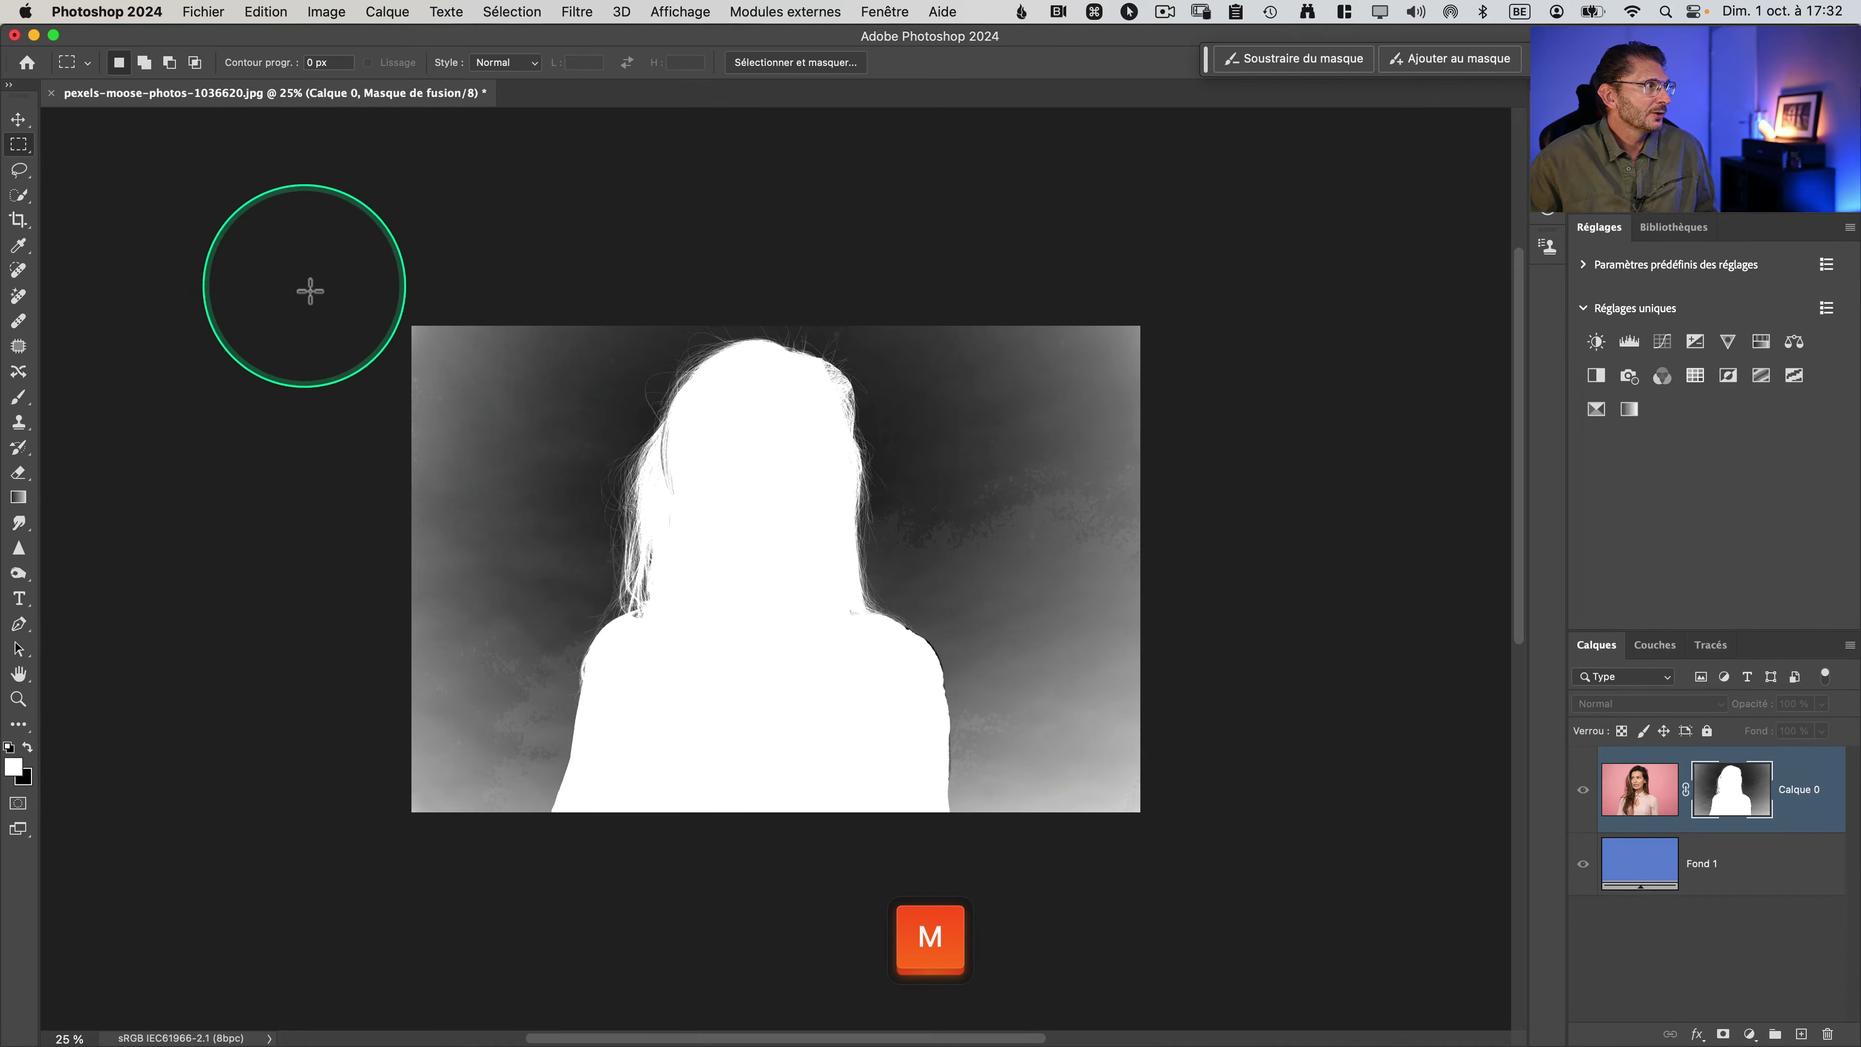
left_click_drag(411, 325, 544, 849)
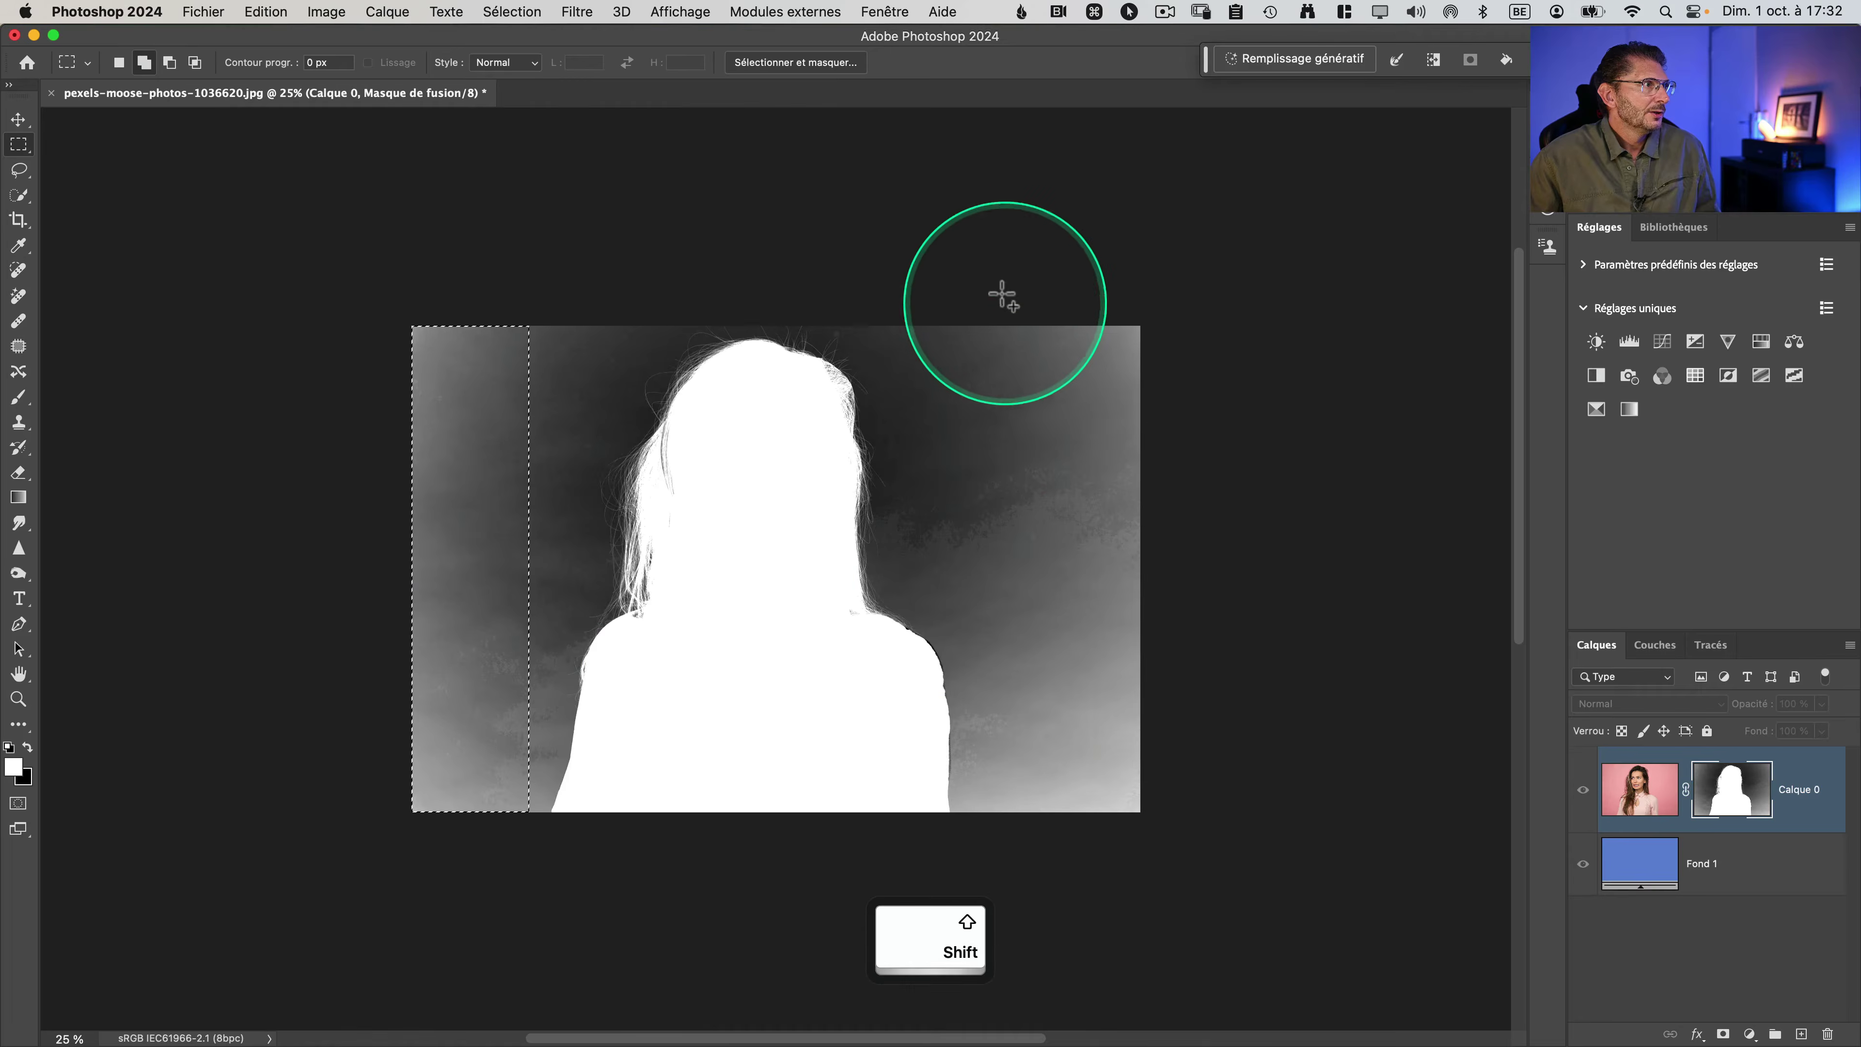
left_click_drag(965, 297, 1246, 887)
left_click_drag(908, 307, 1041, 479)
left_click_drag(436, 323, 582, 416)
left_click_drag(574, 529, 574, 579)
left_click_drag(889, 316, 995, 600)
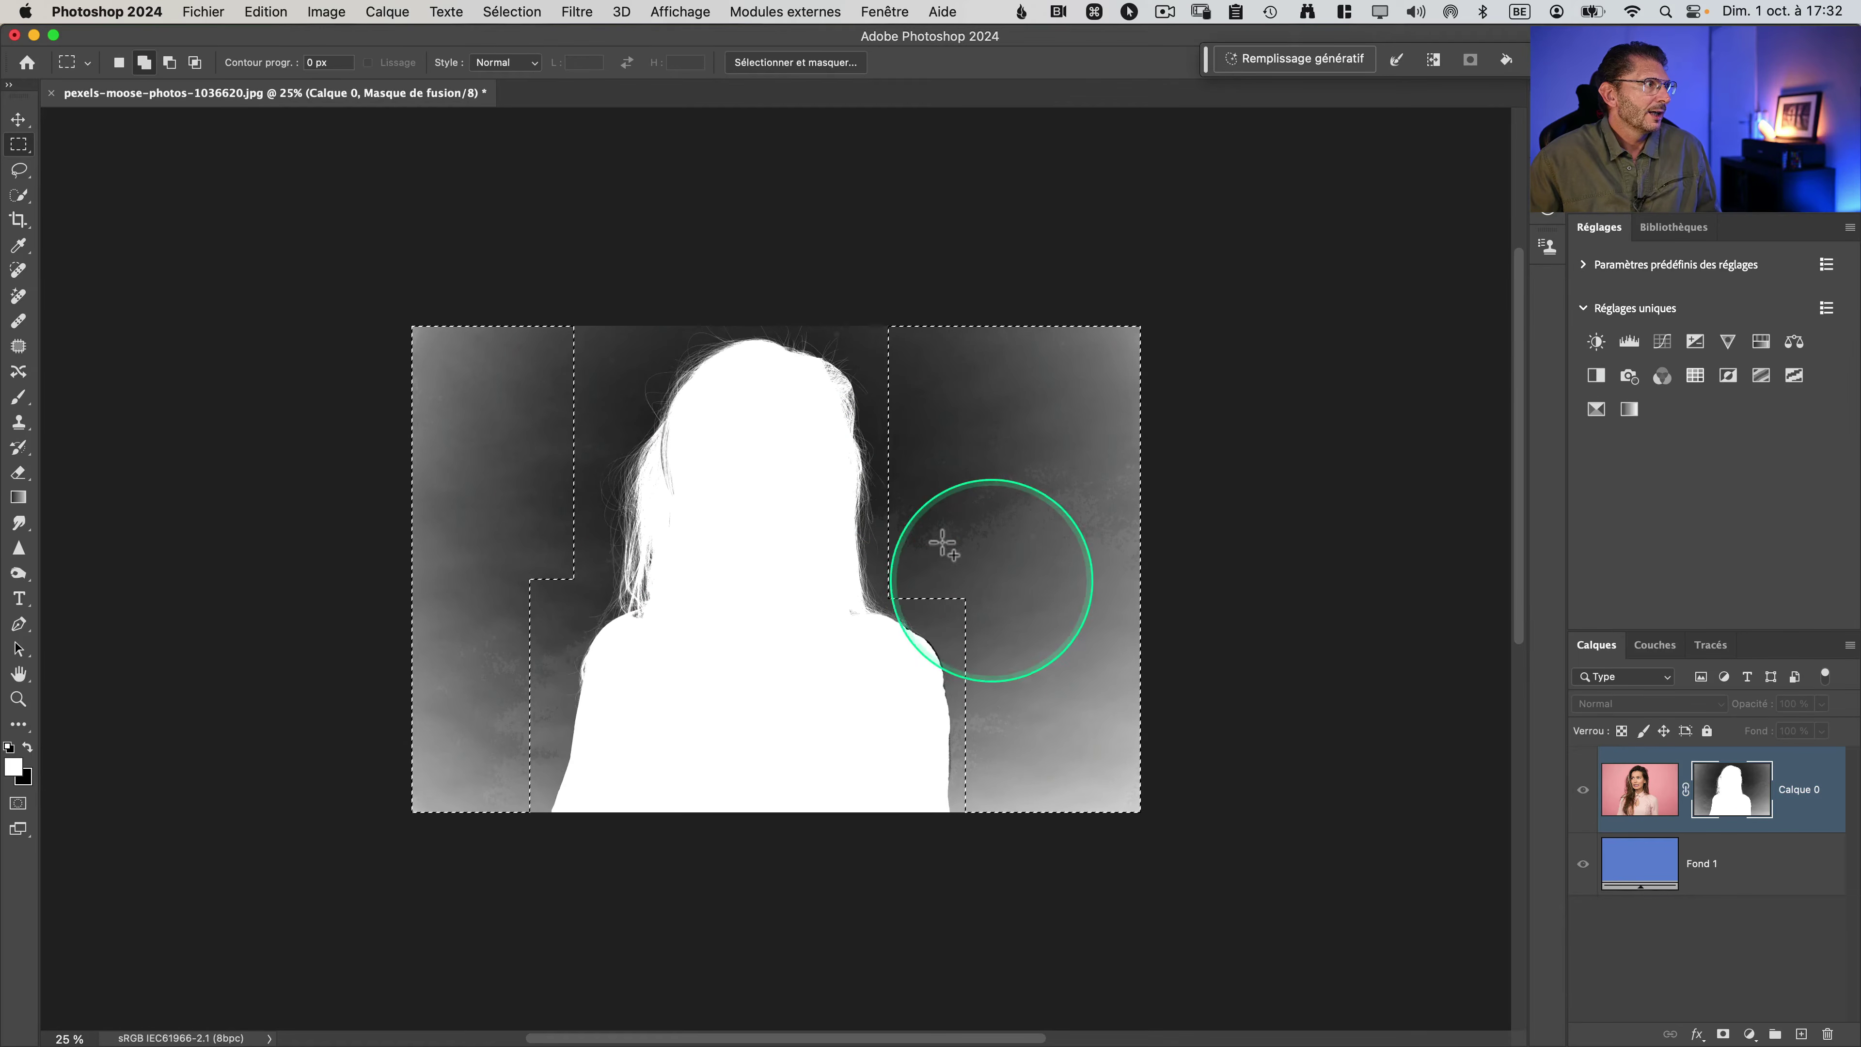
left_click_drag(551, 321, 597, 586)
left_click_drag(497, 545, 572, 668)
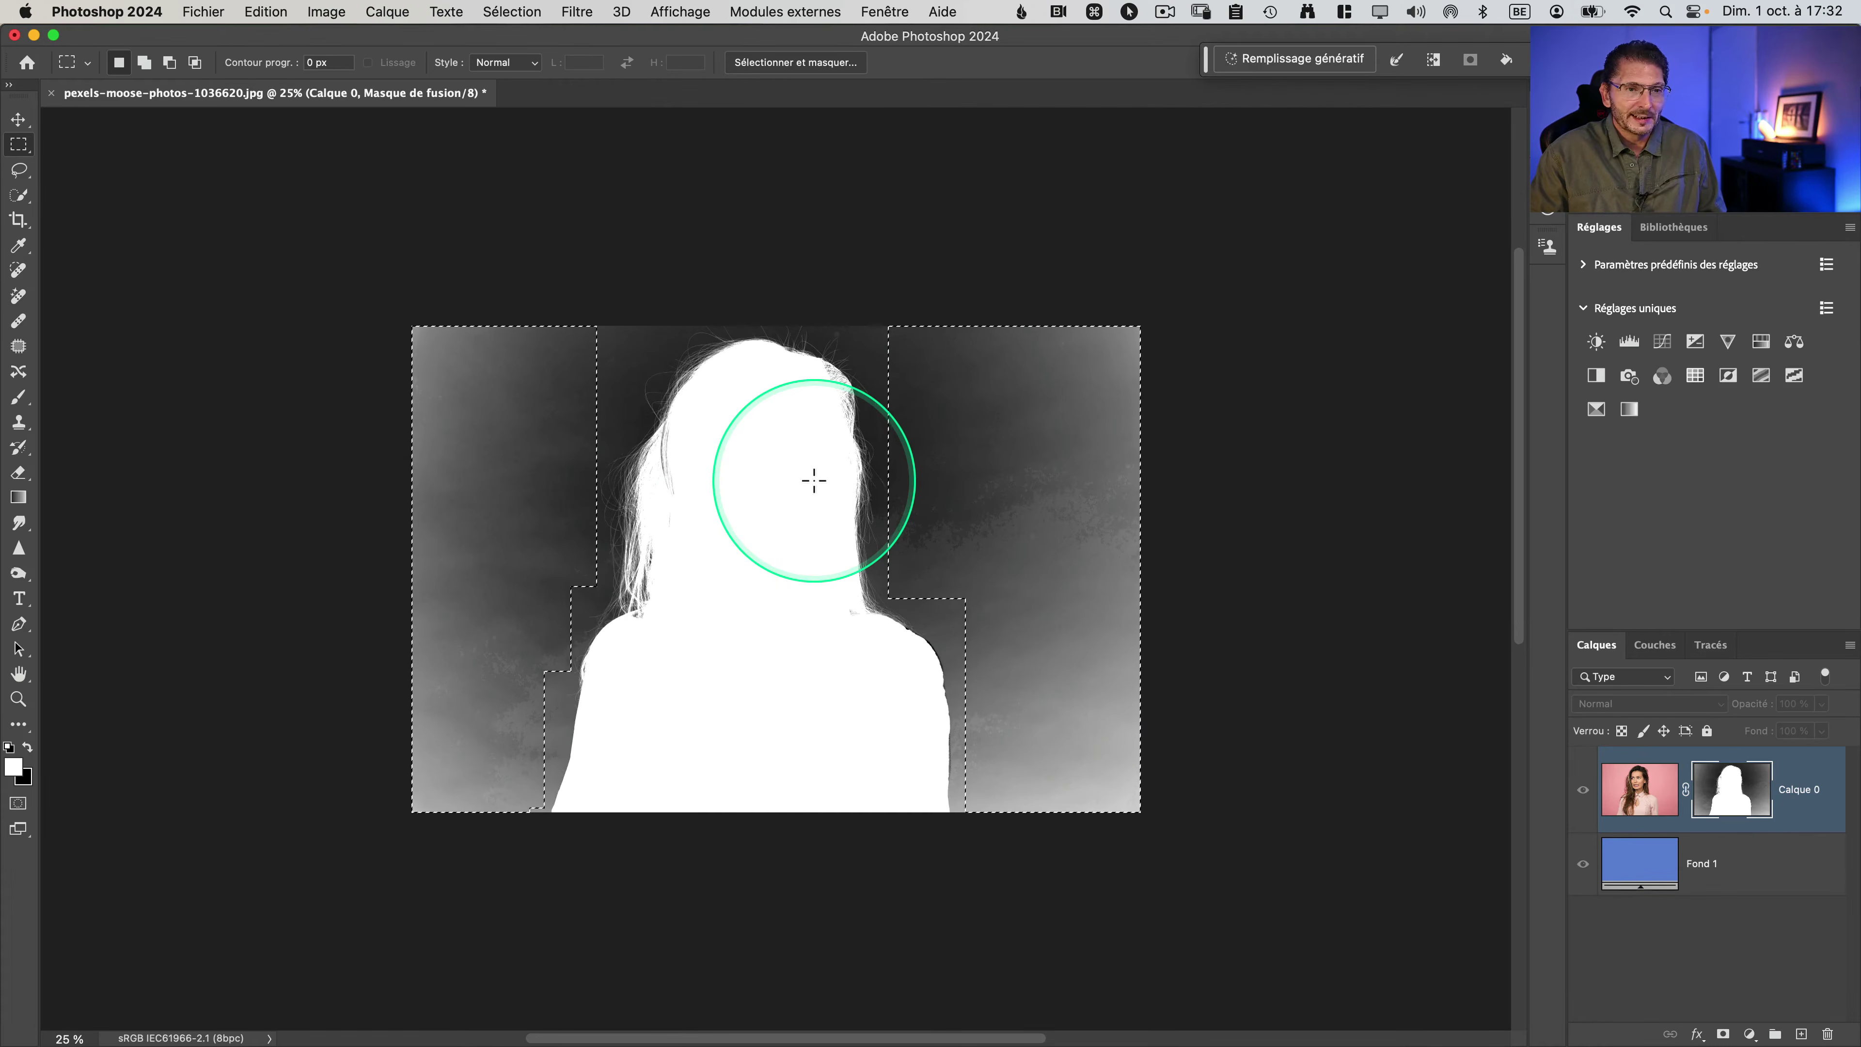
Step: Fill the selected mask background with black, deselect, and compare the composite with the mask alone
key("super+BackSpace")
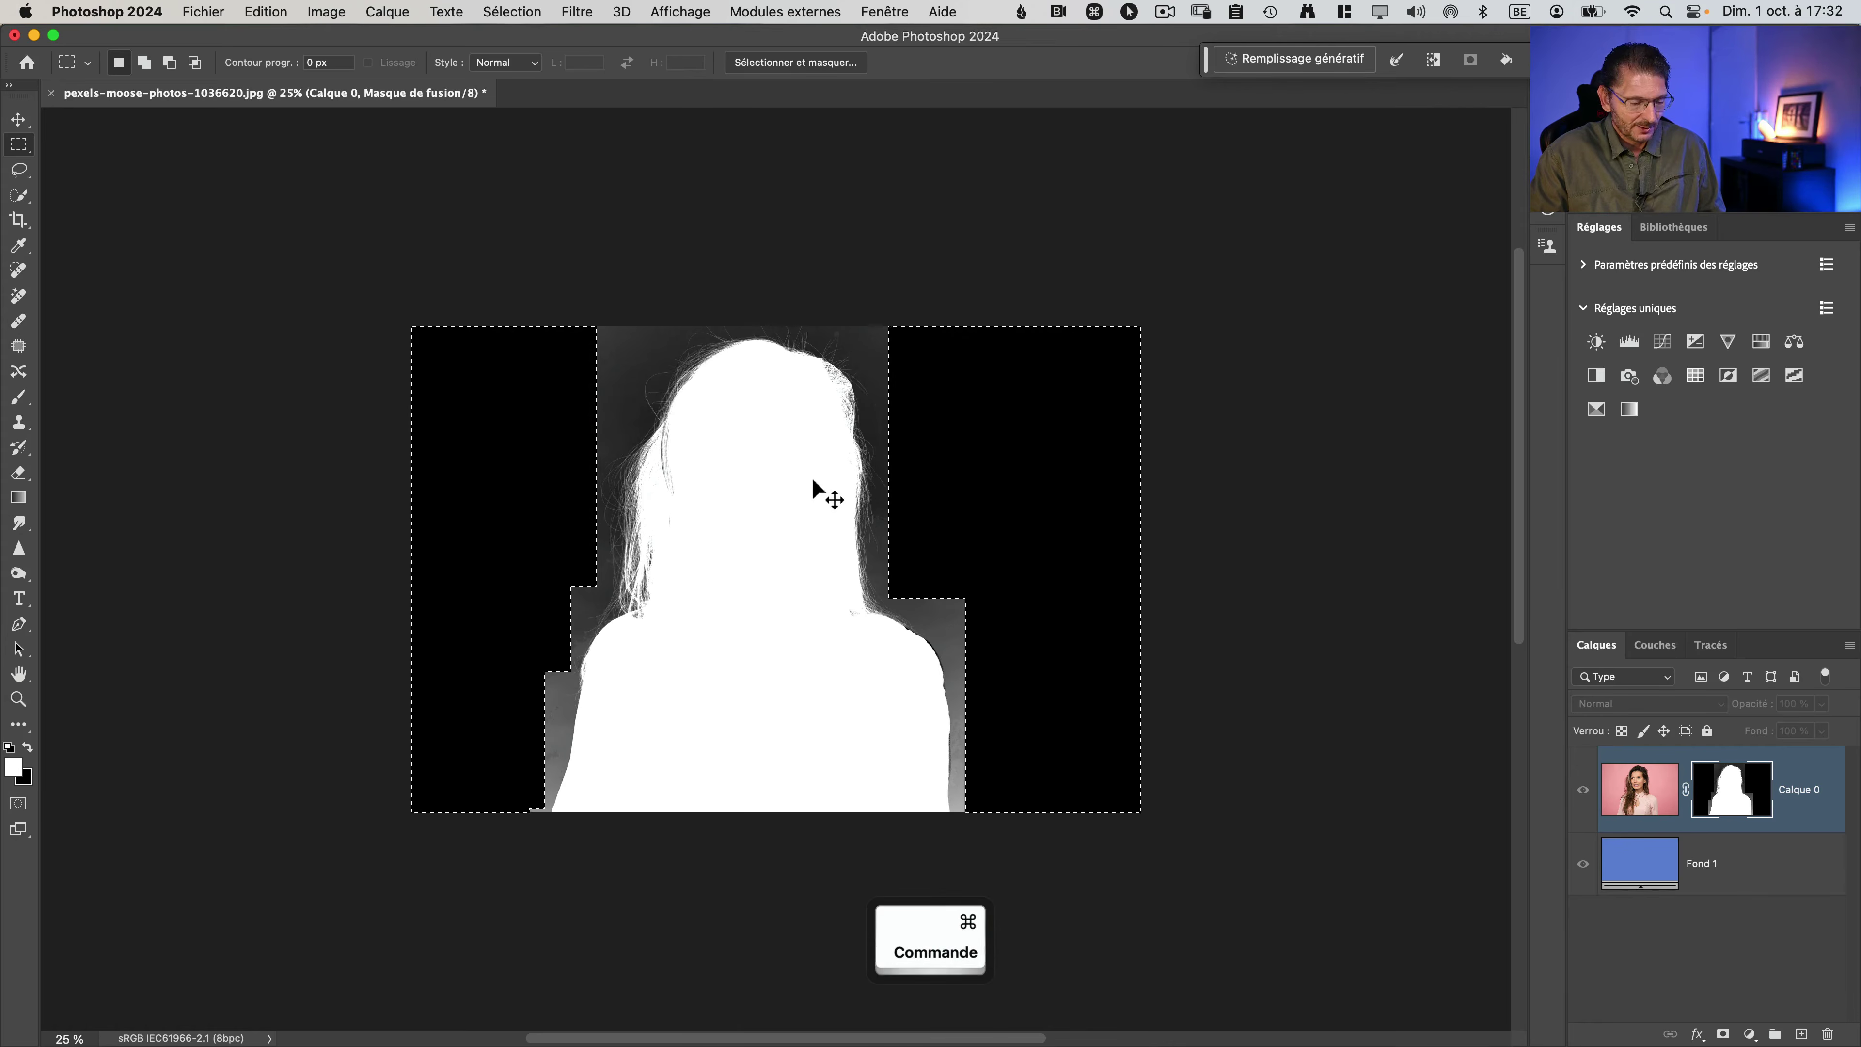
key("super+d")
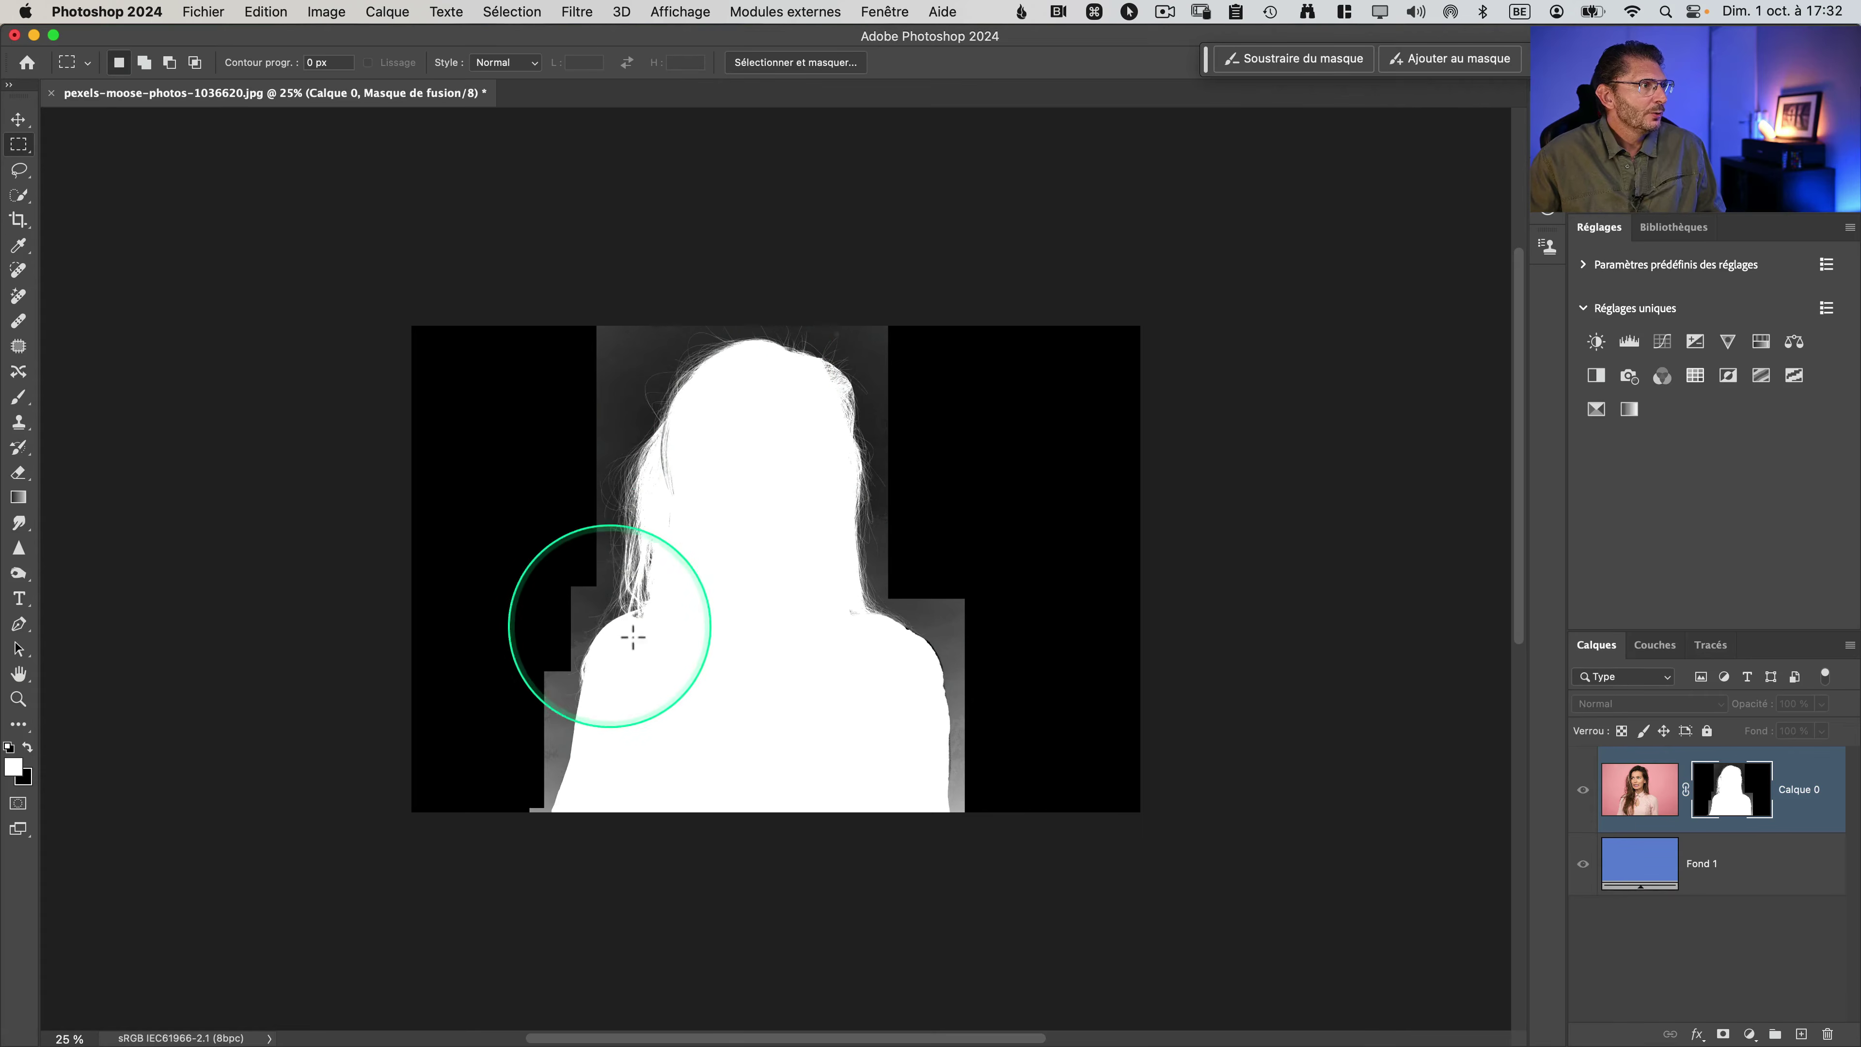
left_click(1747, 801, "alt")
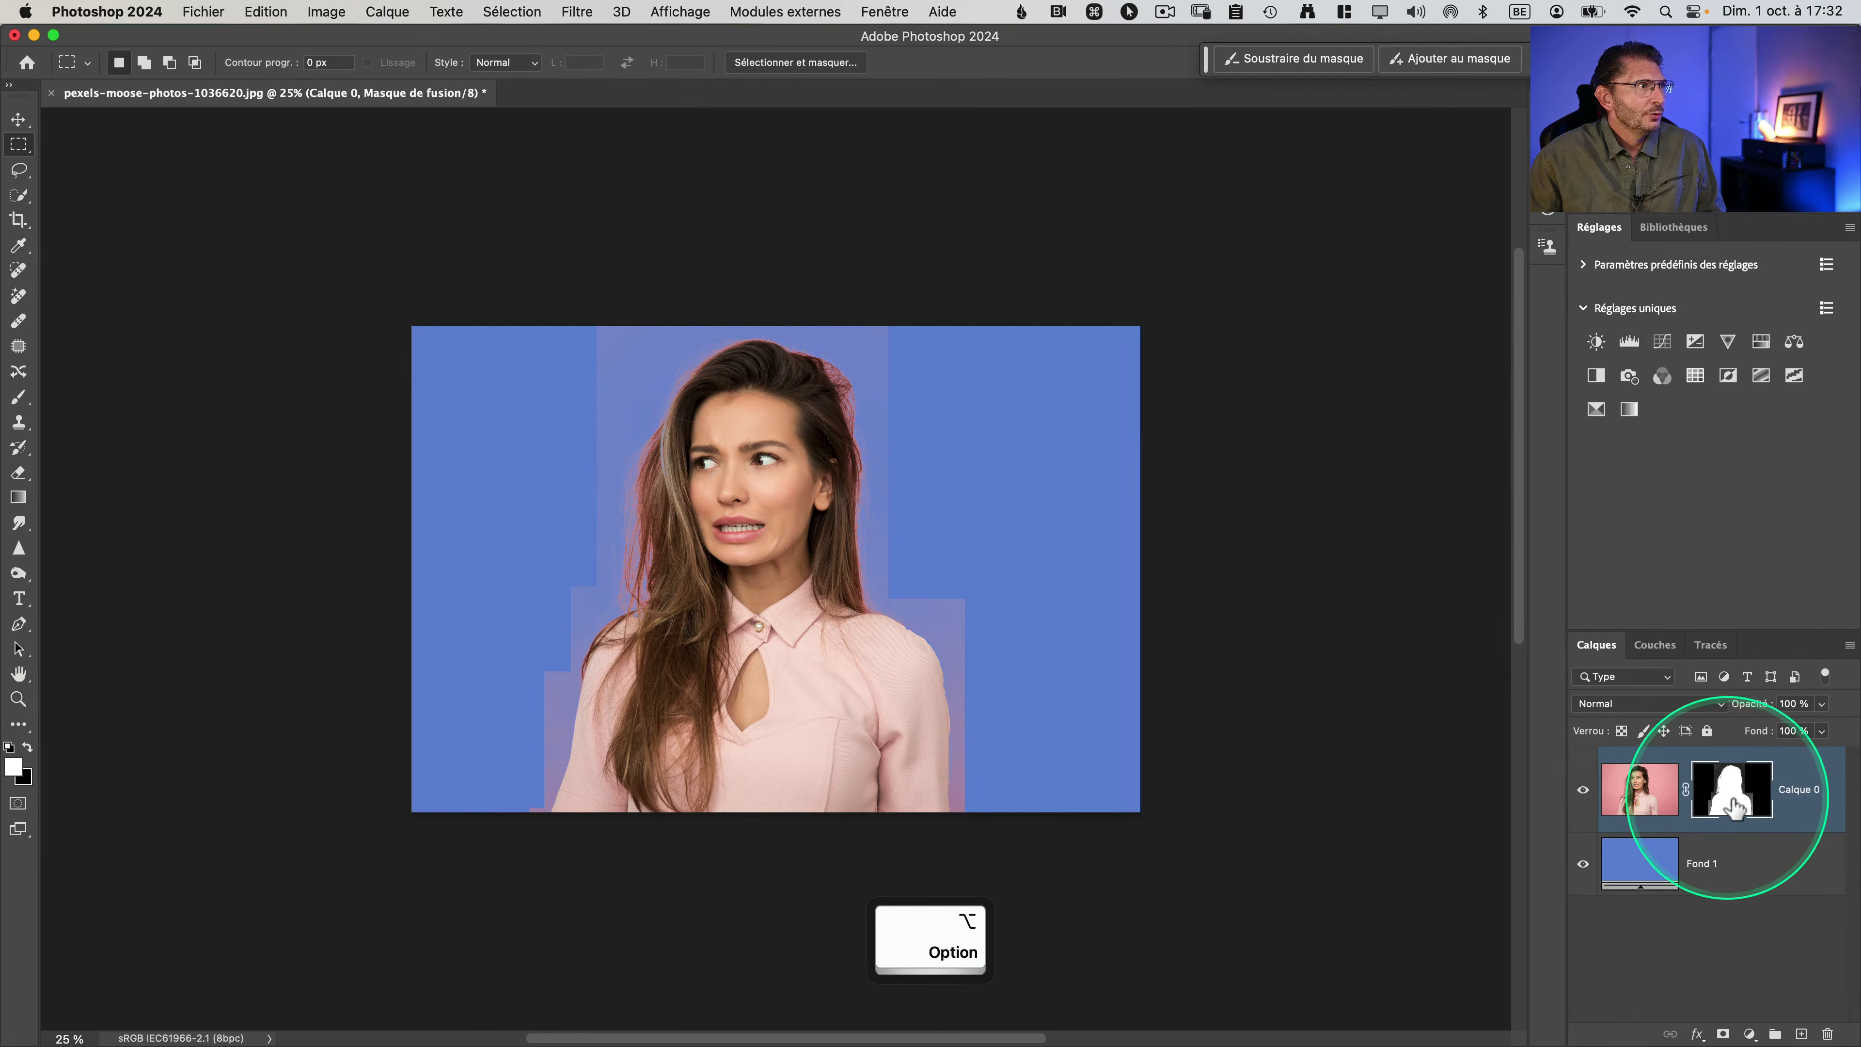
left_click(1733, 794, "alt")
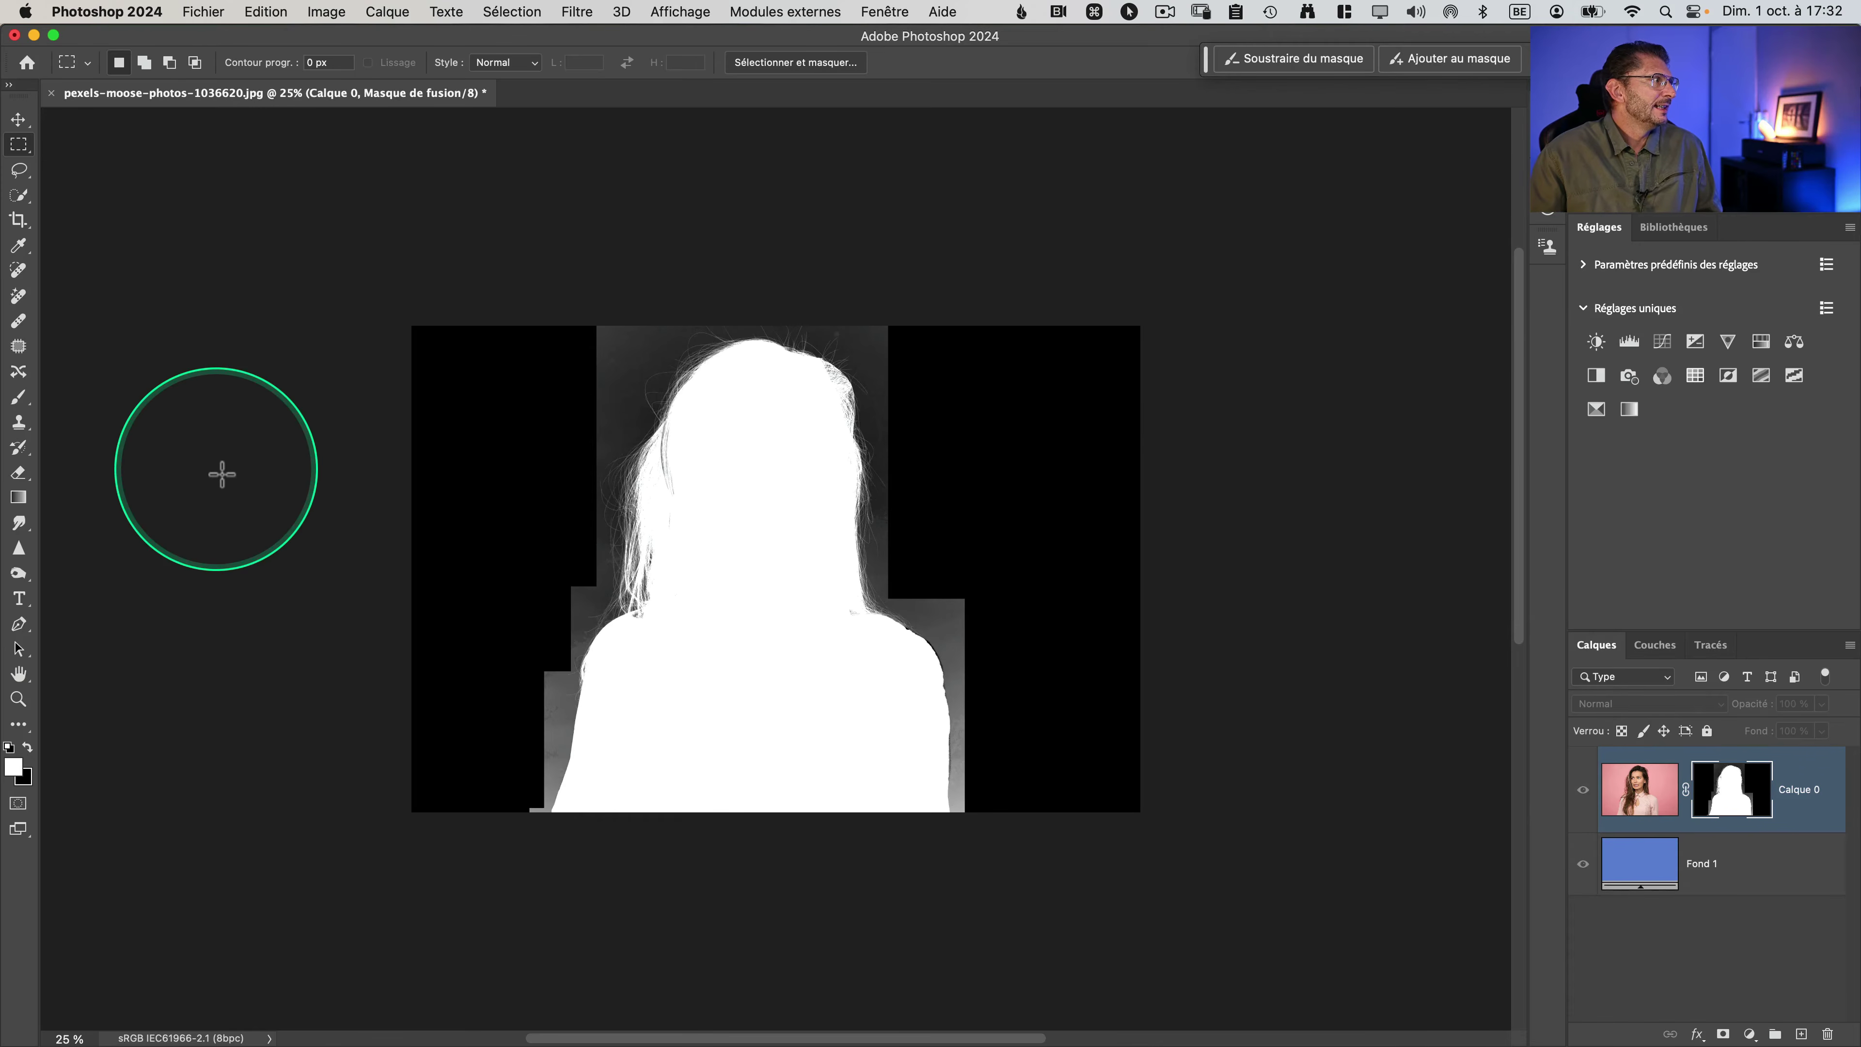
Step: Set up the Brush tool in Incrustation mode with 100% opacity, 37% flow and black as the foreground colour
left_click(18, 576)
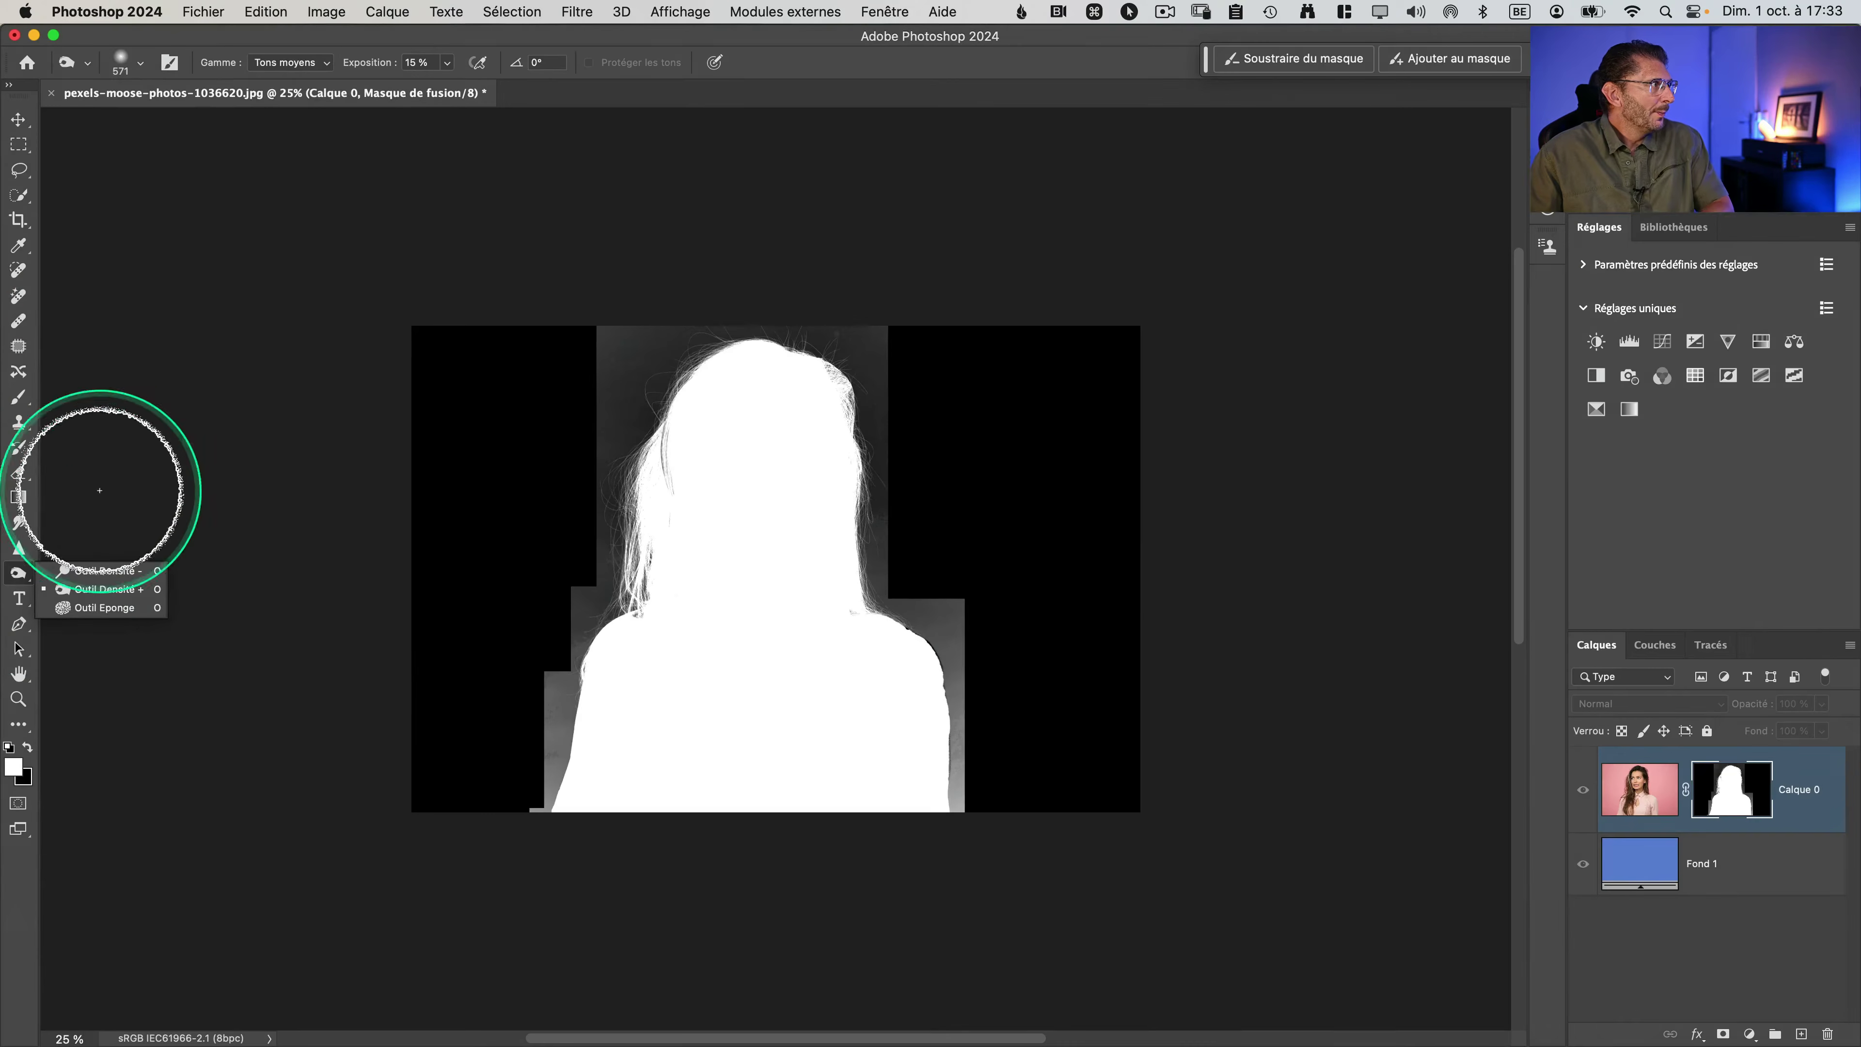
left_click(18, 397)
left_click(306, 73)
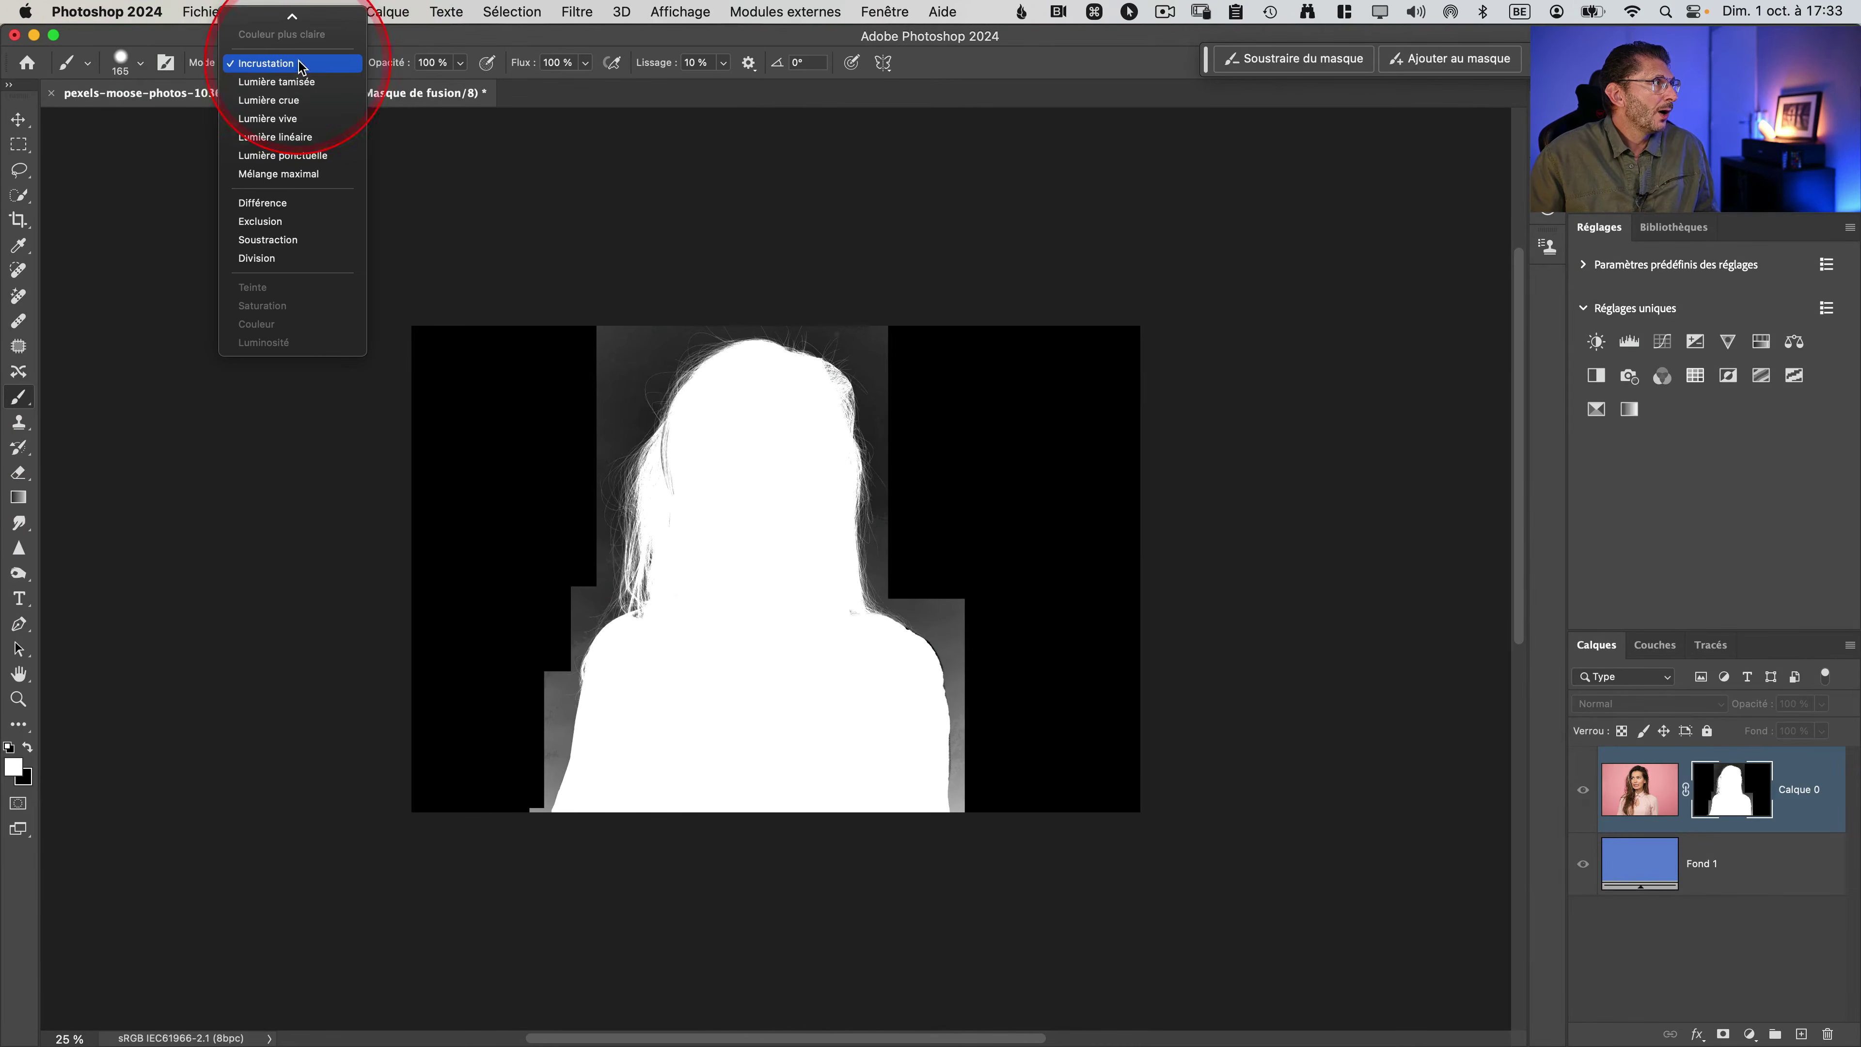
left_click(267, 67)
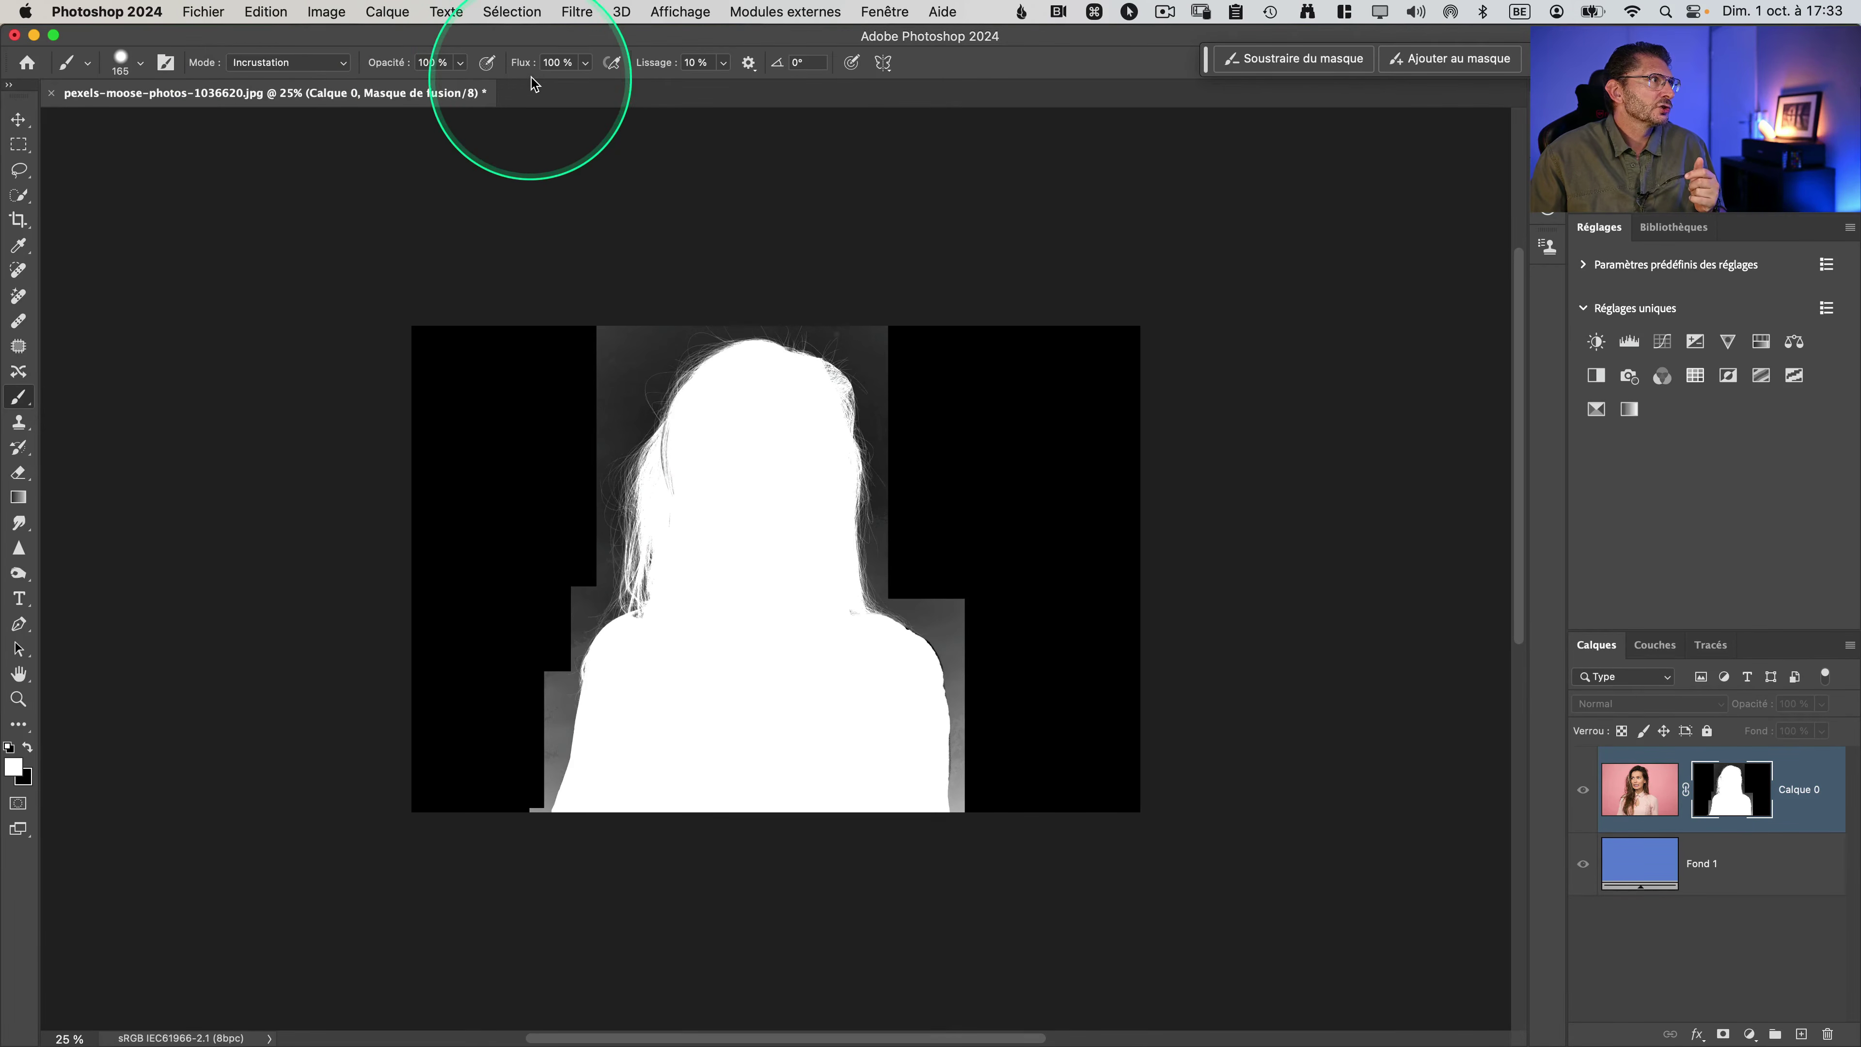
left_click(471, 75)
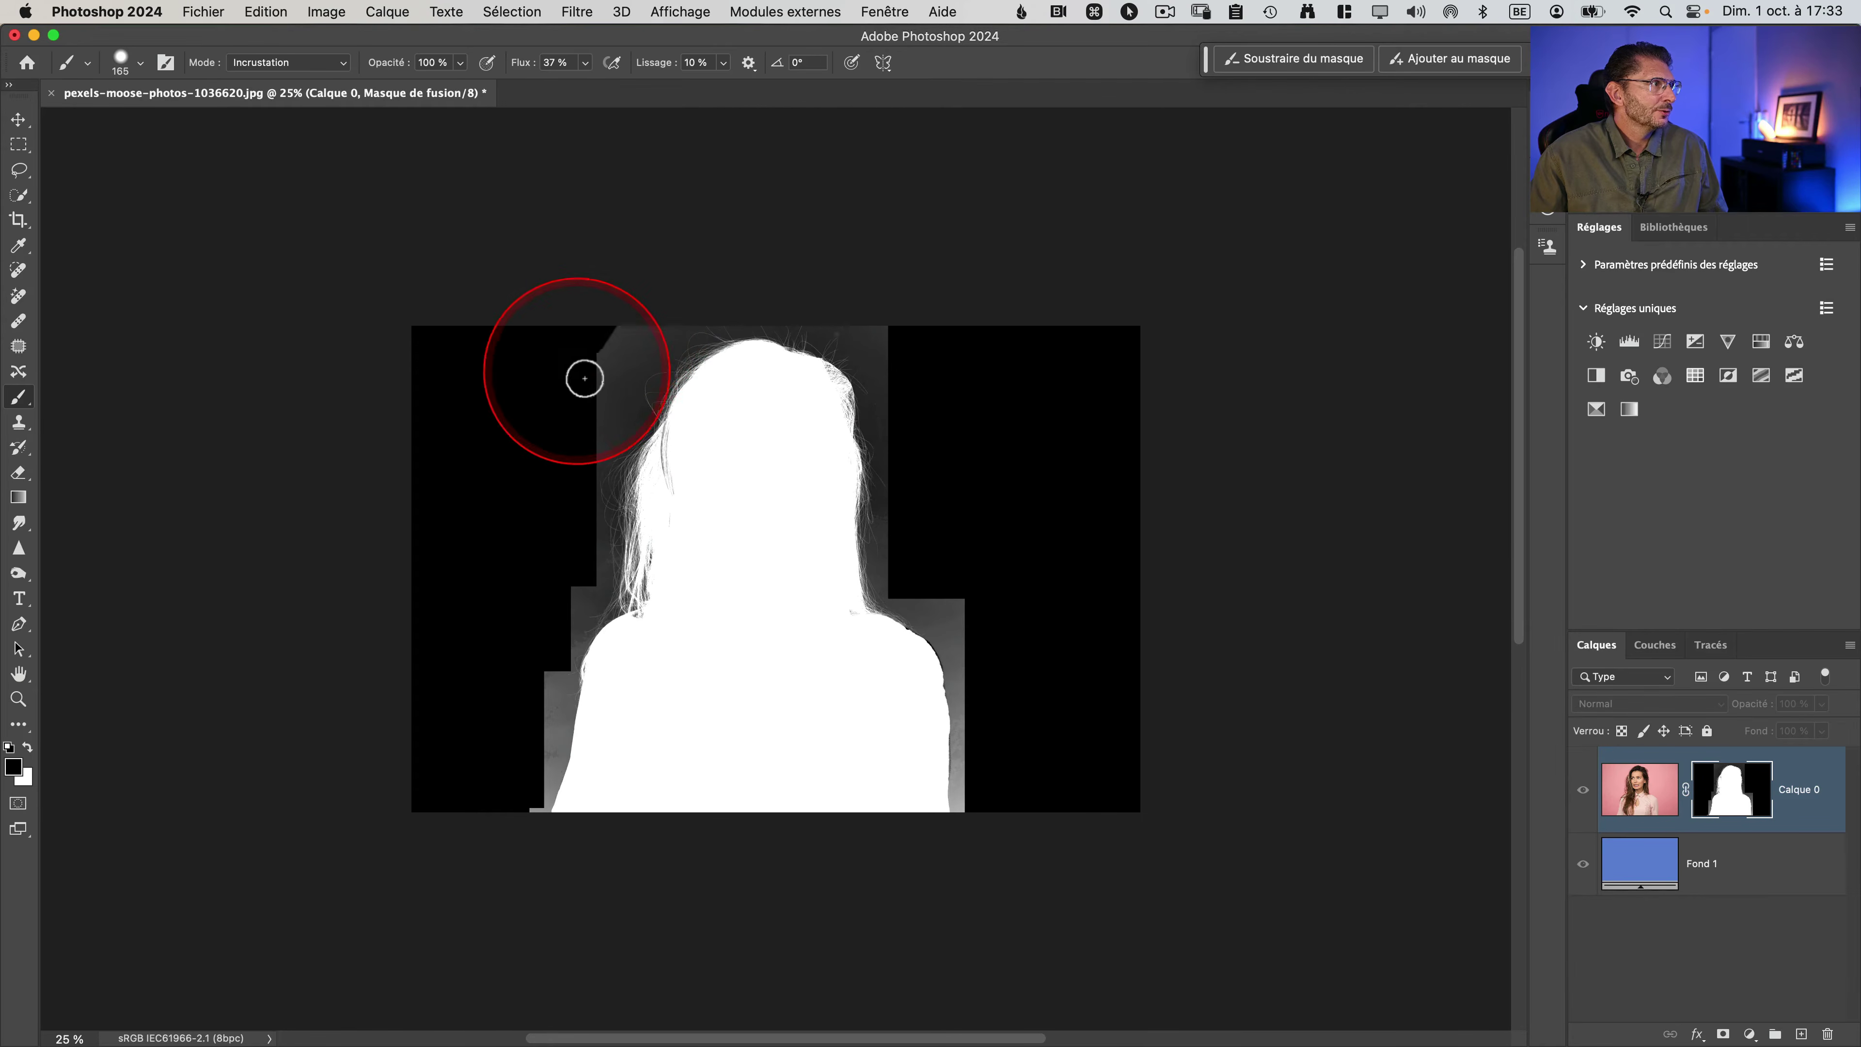
Step: Enlarge the brush to 427 px and paint black over the grey mask areas left around the head and shoulders
mouse_move(585, 379)
left_mouse_down()
mouse_move(624, 323)
mouse_move(557, 458)
mouse_move(632, 341)
mouse_move(667, 369)
left_mouse_up()
left_click_drag(656, 127, 636, 77)
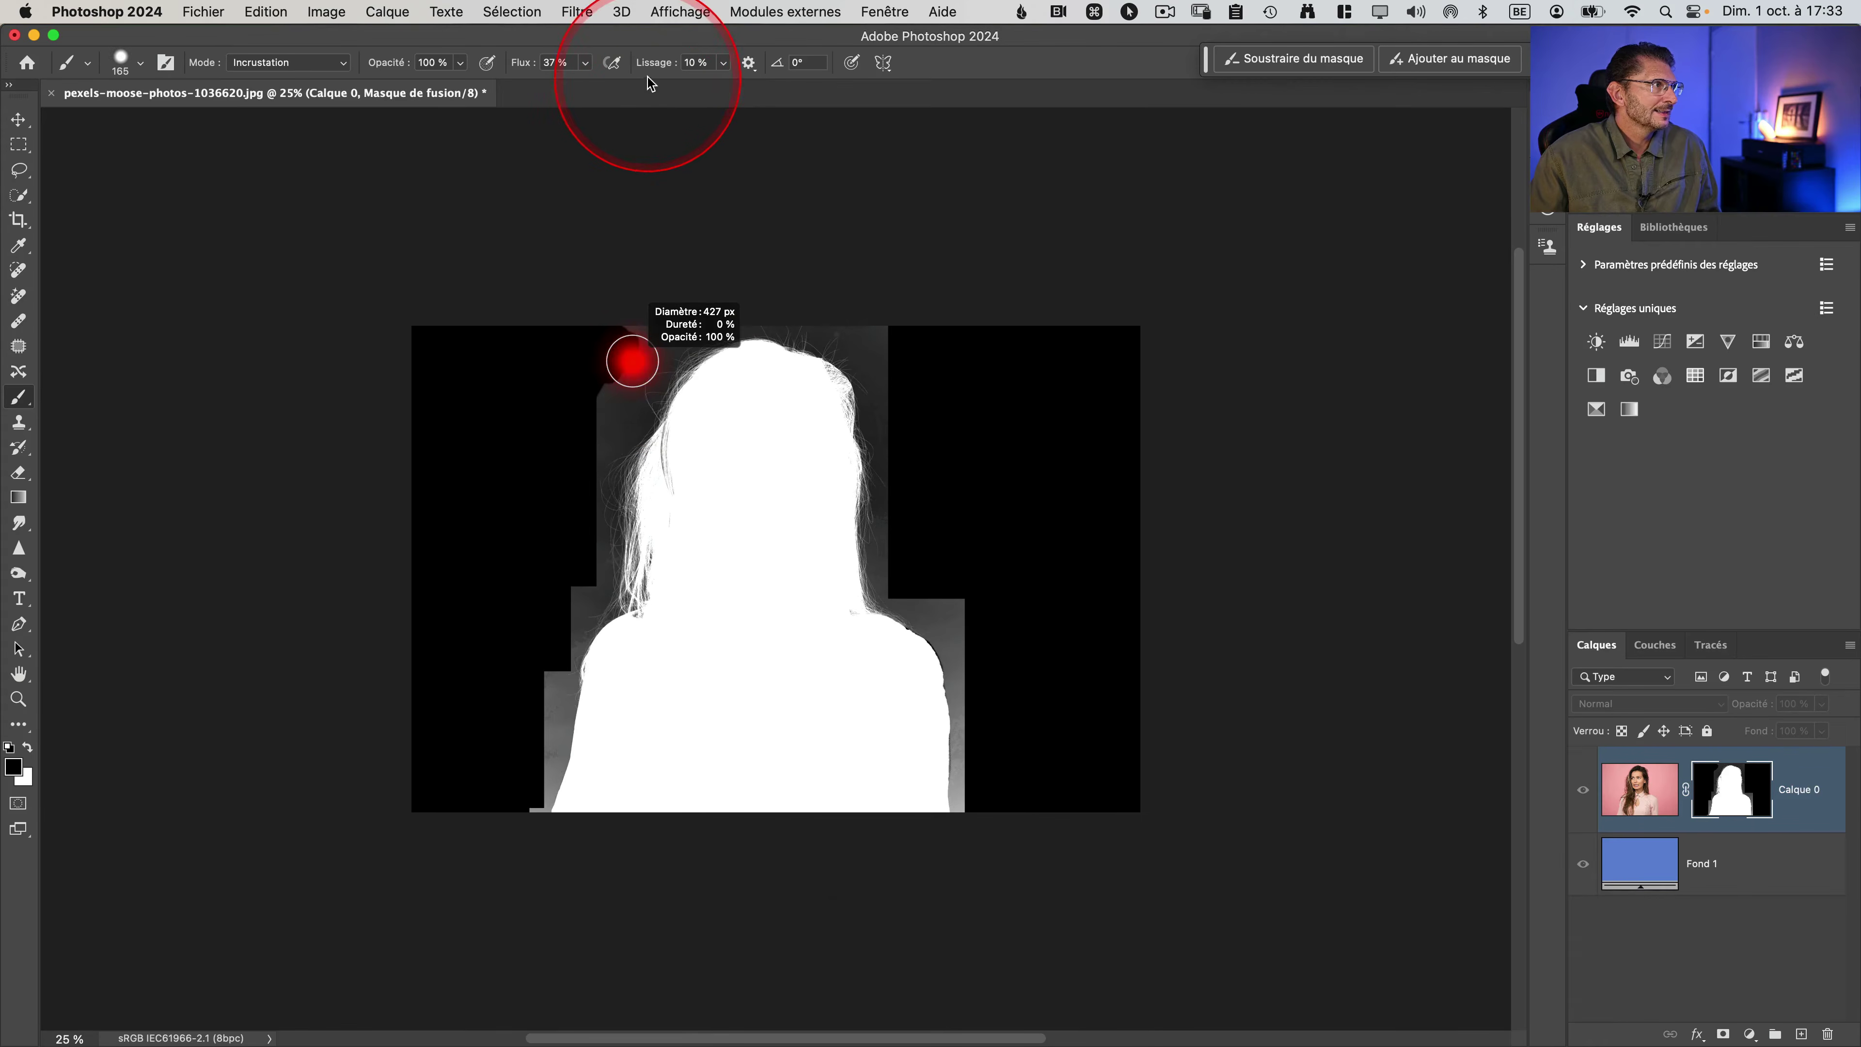
left_click_drag(623, 291, 577, 457)
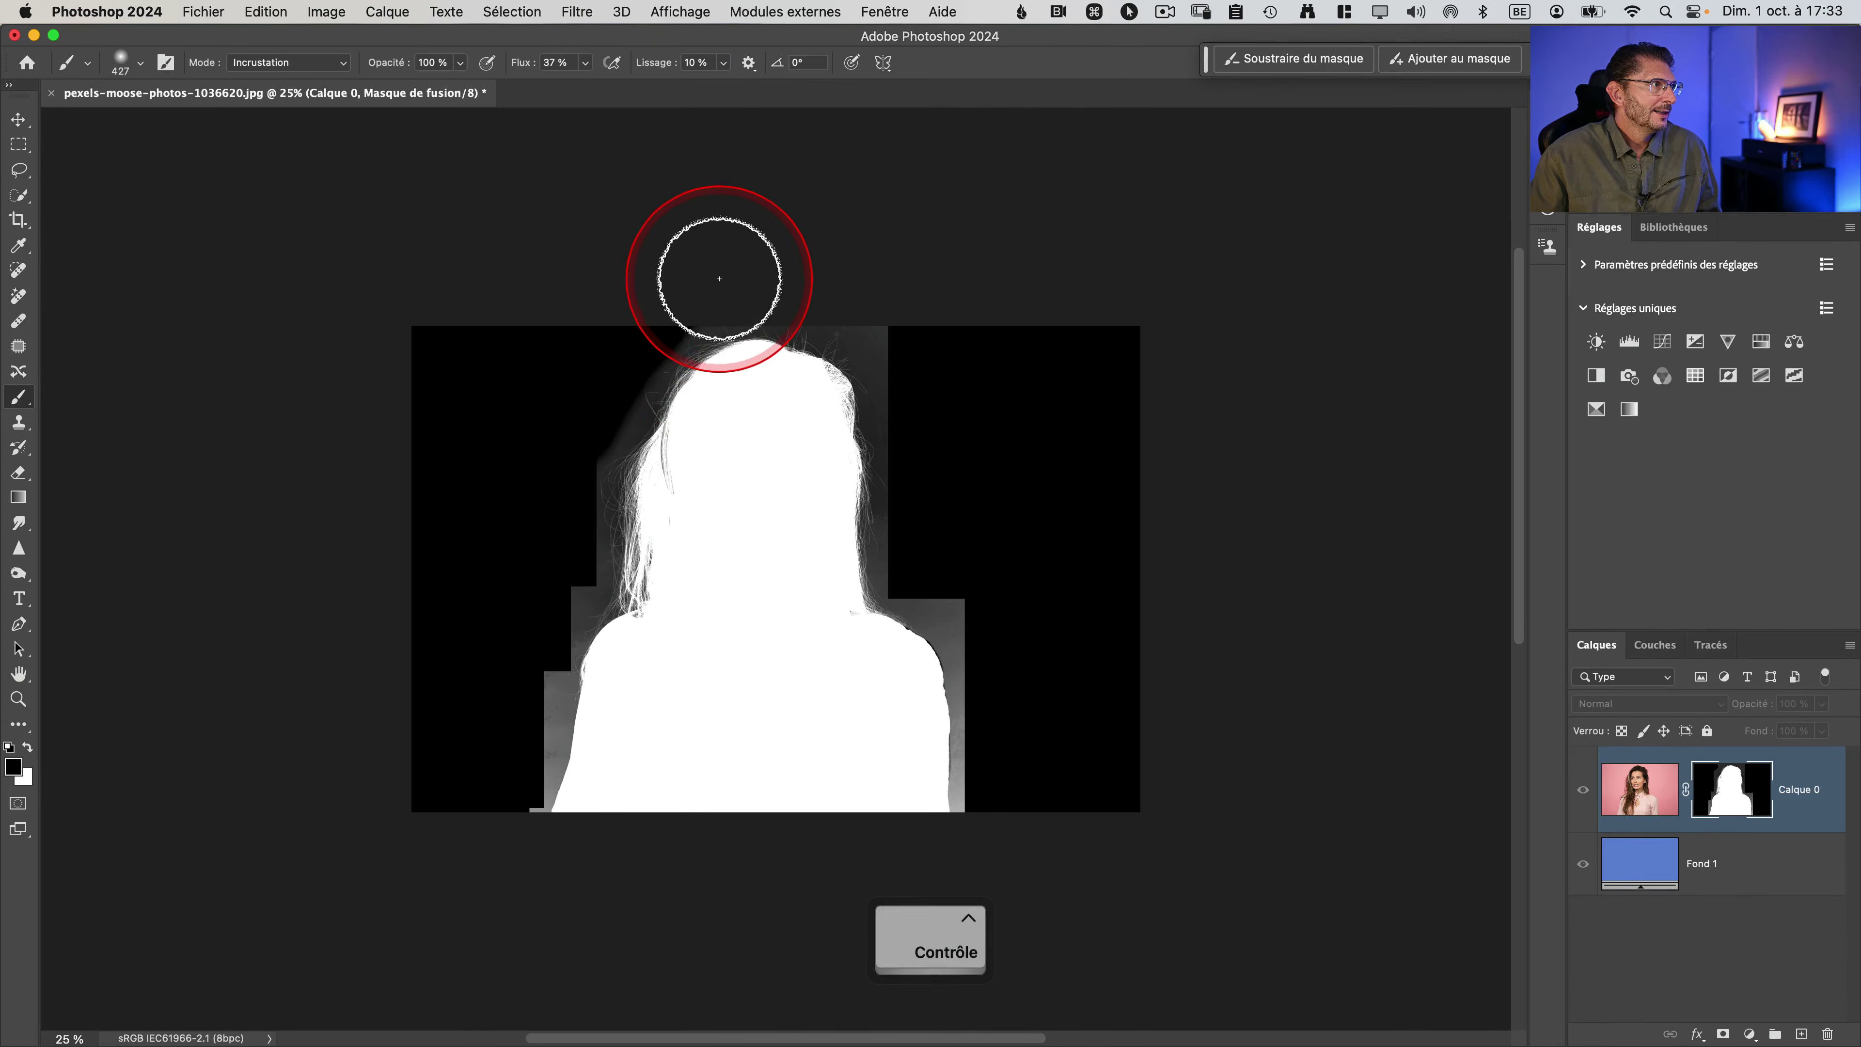
mouse_move(901, 280)
left_mouse_down()
mouse_move(931, 282)
mouse_move(904, 352)
mouse_move(980, 624)
mouse_move(981, 815)
mouse_move(948, 781)
mouse_move(951, 739)
mouse_move(927, 741)
mouse_move(956, 815)
mouse_move(968, 769)
mouse_move(973, 819)
mouse_move(955, 616)
mouse_move(872, 546)
left_mouse_up()
mouse_move(479, 502)
left_mouse_down()
mouse_move(527, 584)
mouse_move(522, 776)
mouse_move(540, 665)
mouse_move(515, 821)
mouse_move(531, 820)
mouse_move(570, 486)
left_mouse_up()
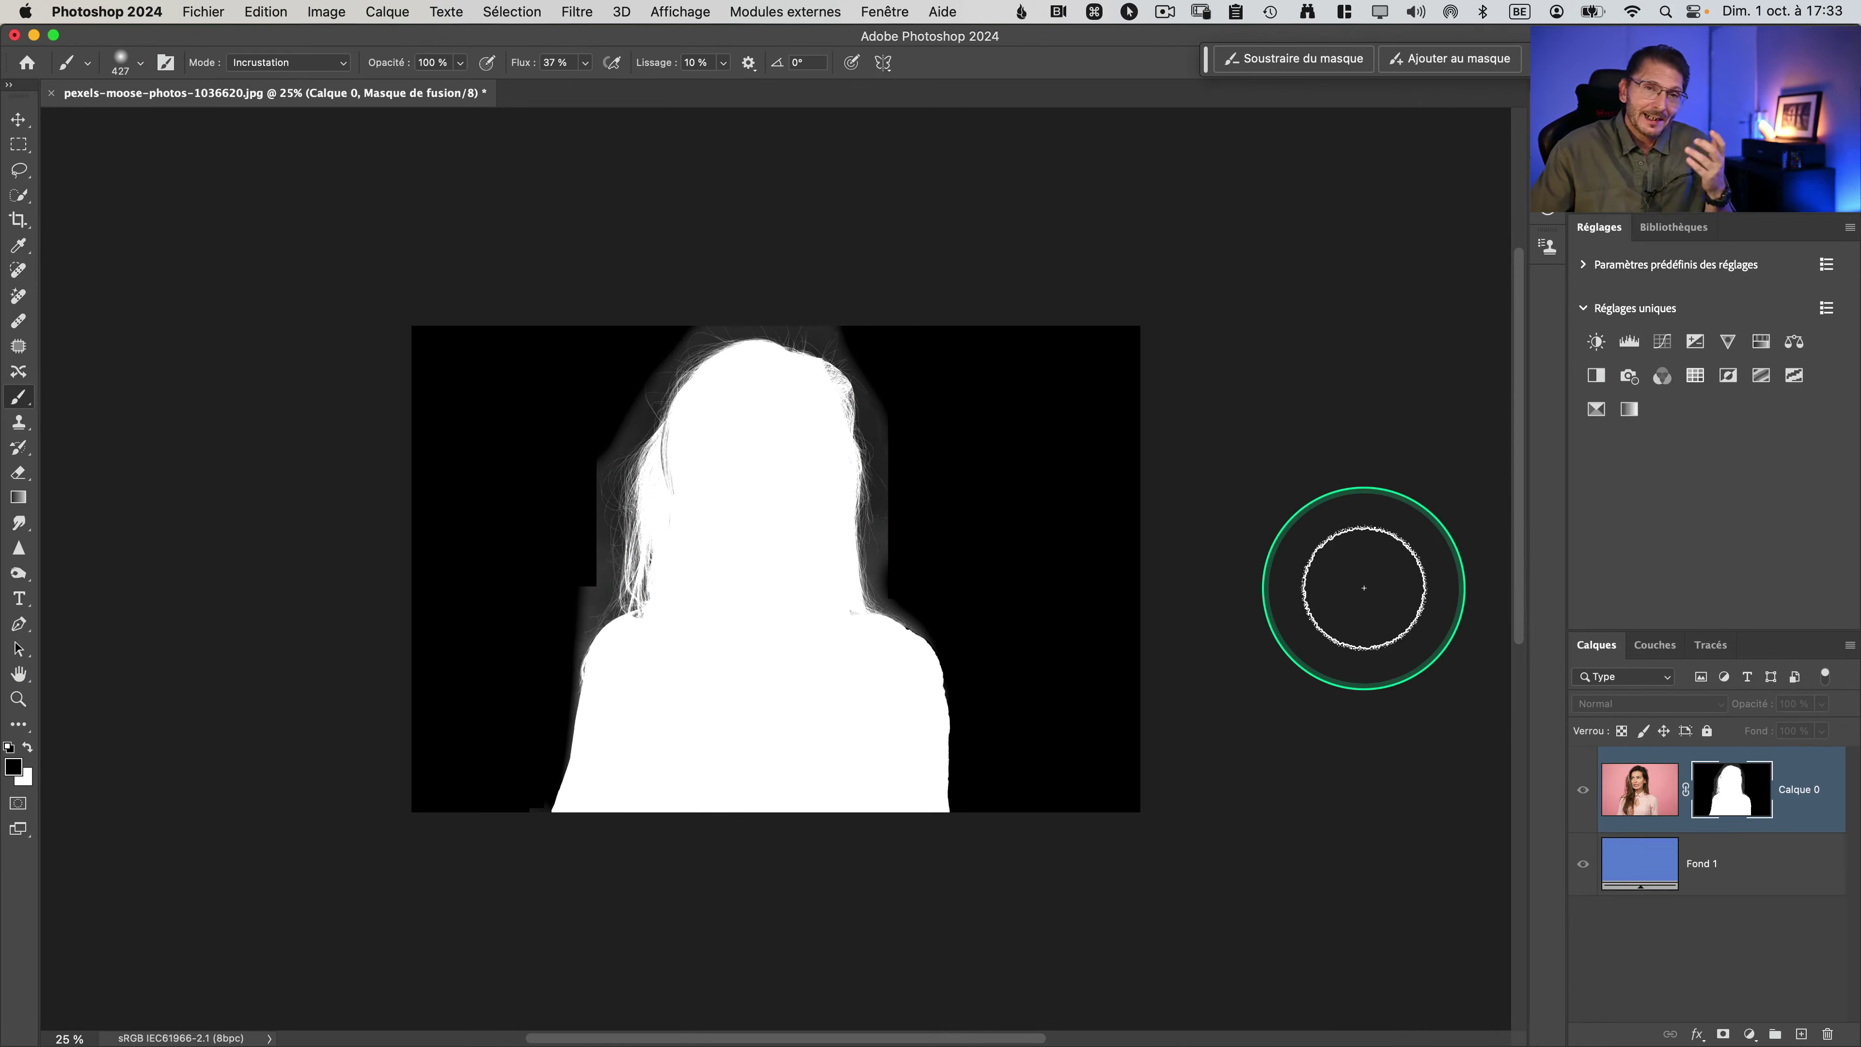
Step: Compare the mask with the composite, paint away the halo beside the hair on the right, and view the mask alone
key("super+0")
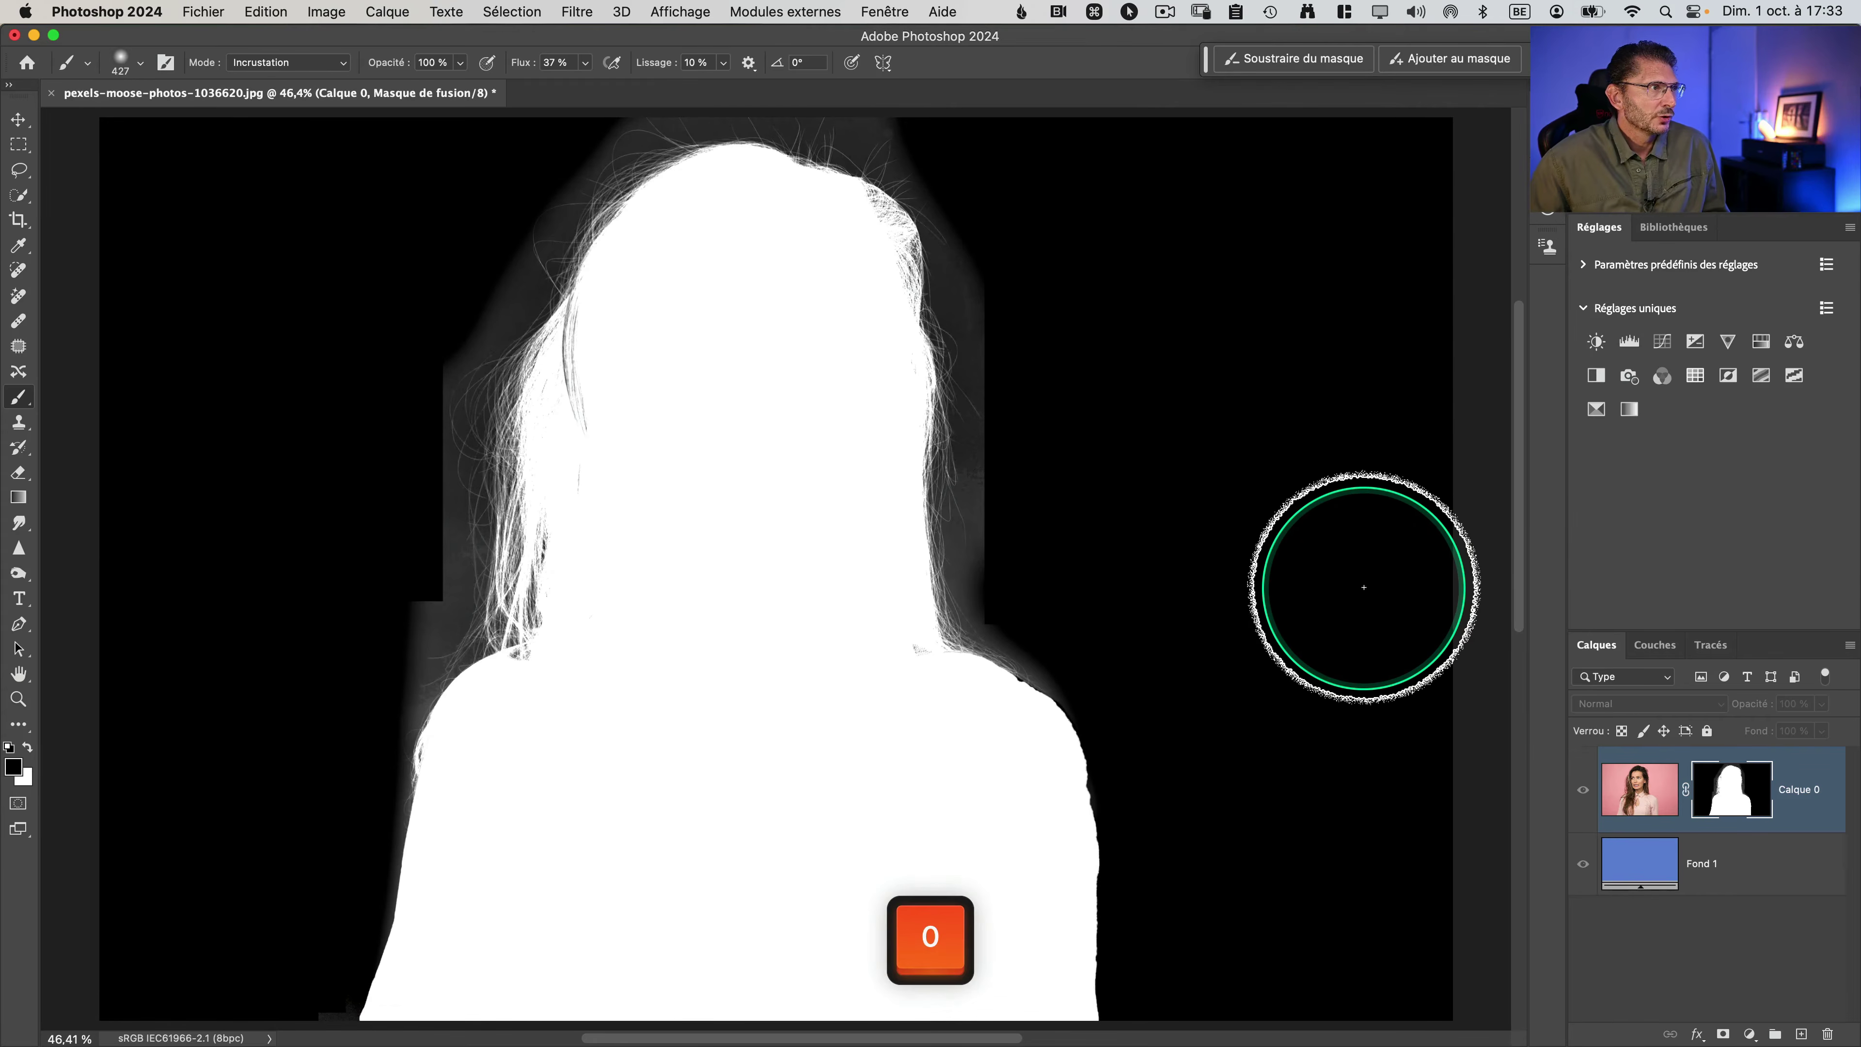
left_click(1733, 798, "alt")
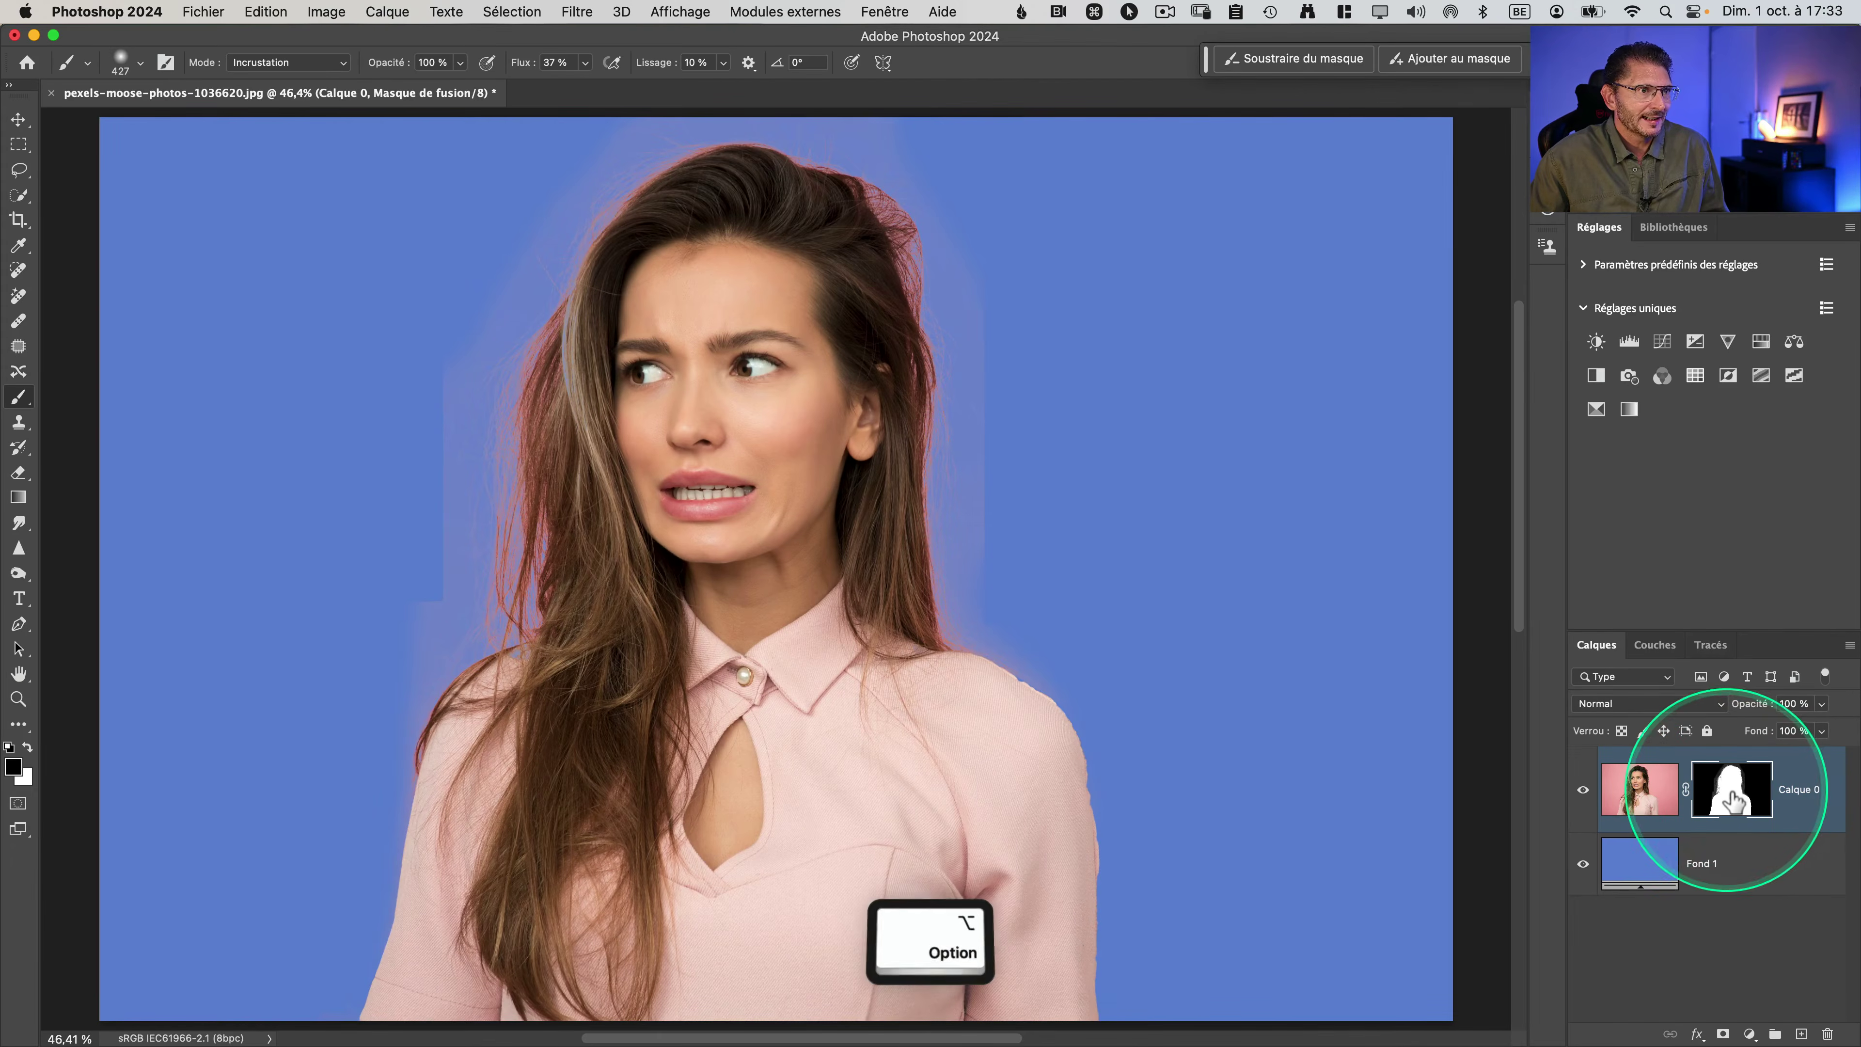
left_click(1733, 798, "alt")
left_click(1730, 798, "alt")
left_click(1729, 798, "alt")
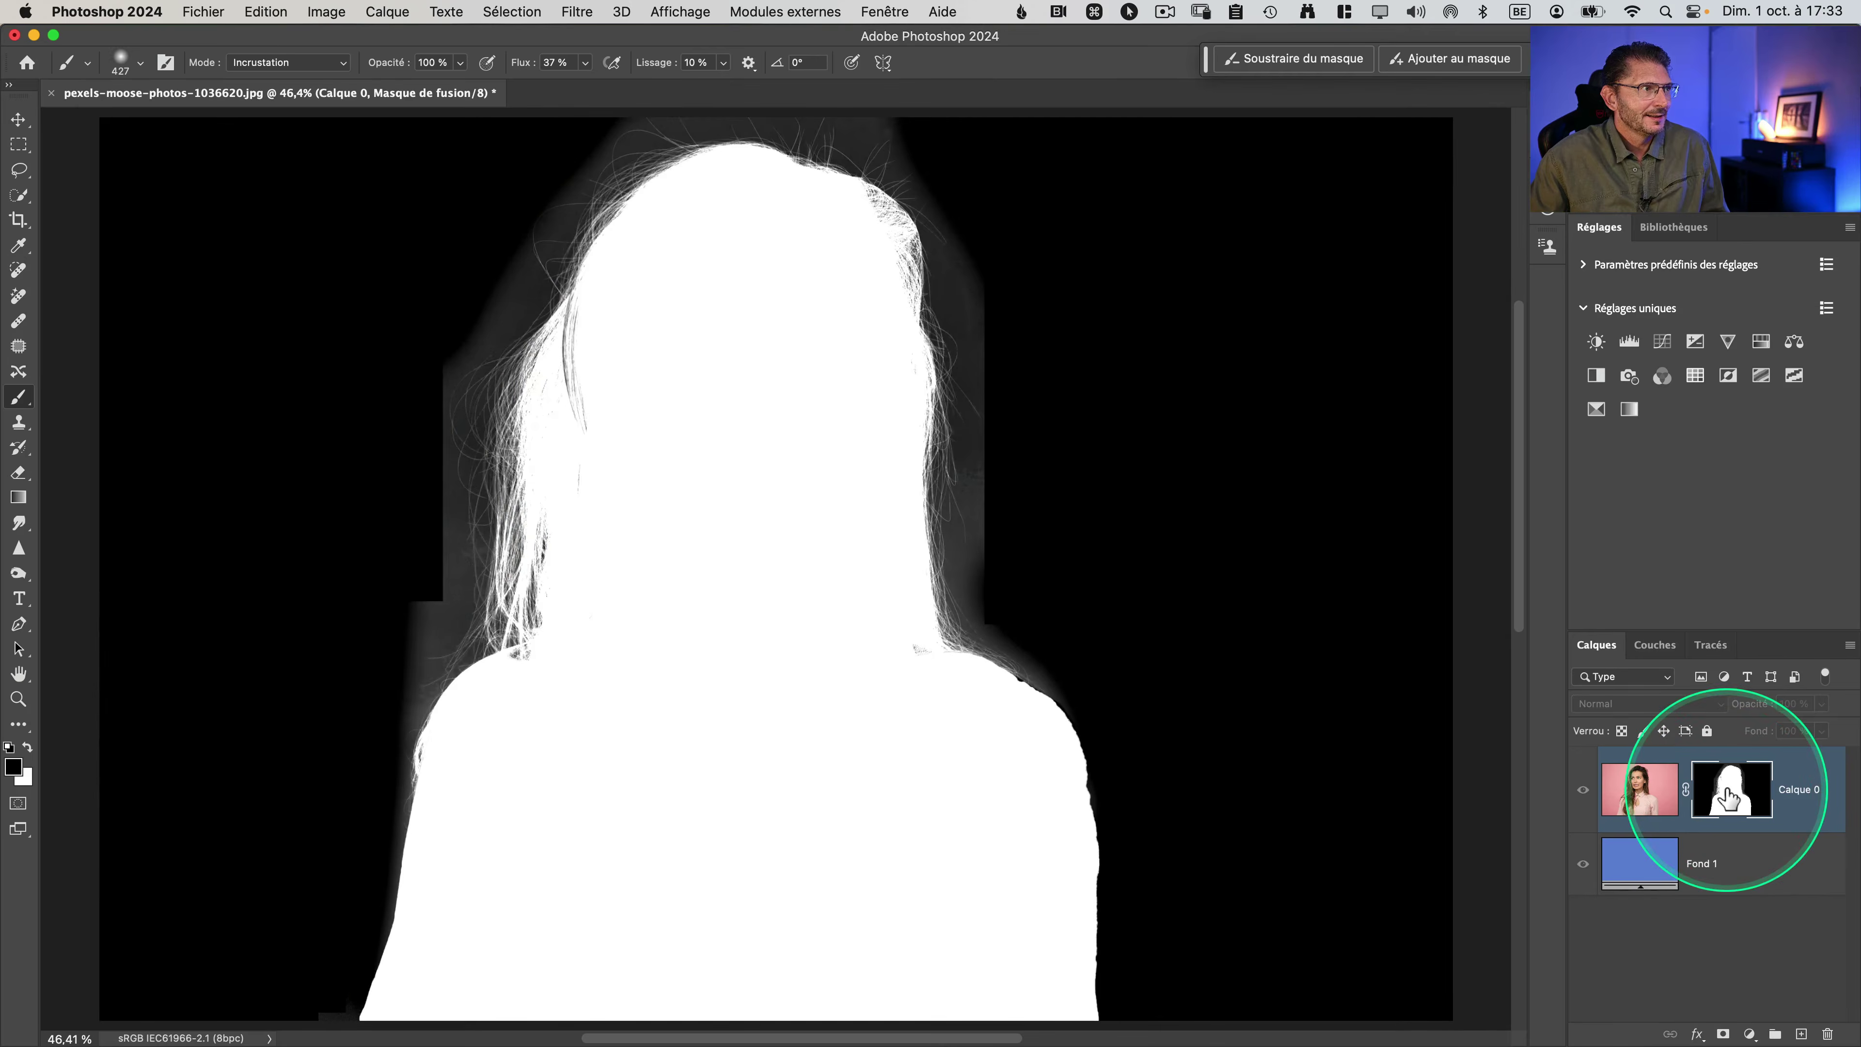
left_click(1730, 798, "alt")
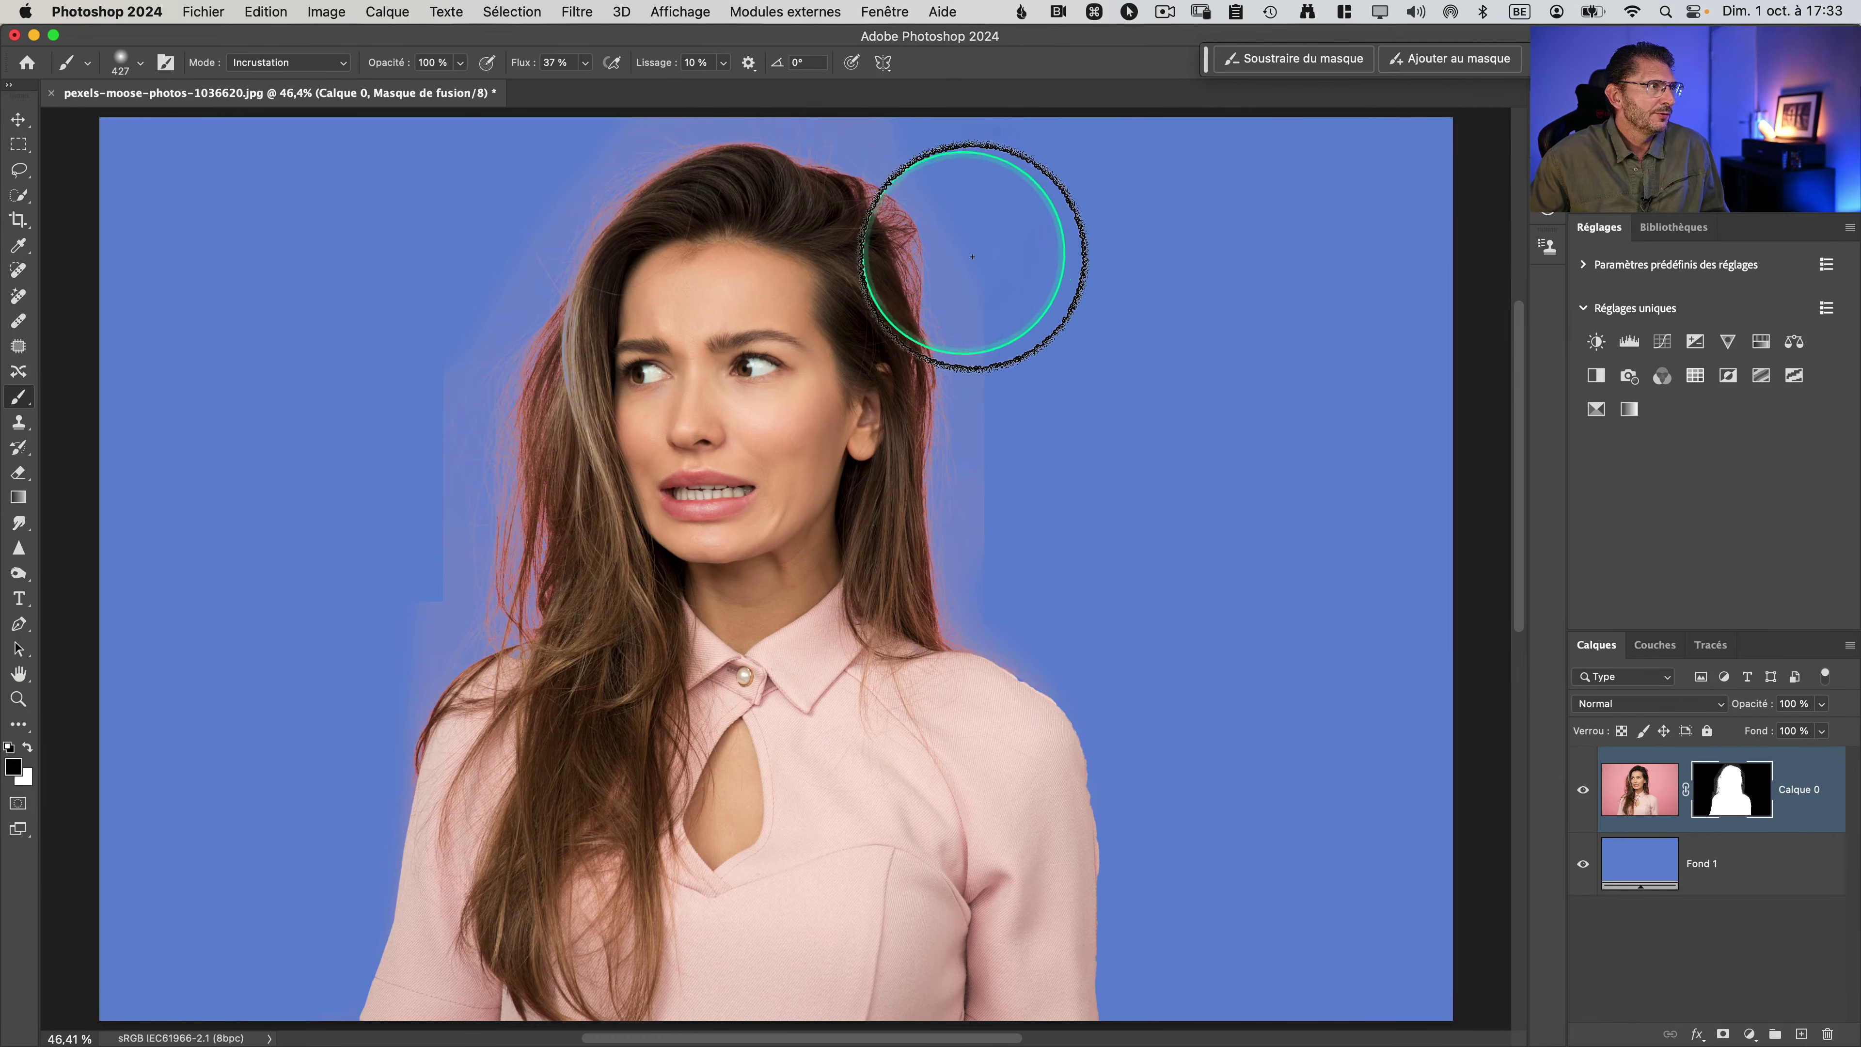
mouse_move(975, 256)
left_mouse_down()
mouse_move(977, 417)
mouse_move(1008, 519)
left_mouse_up()
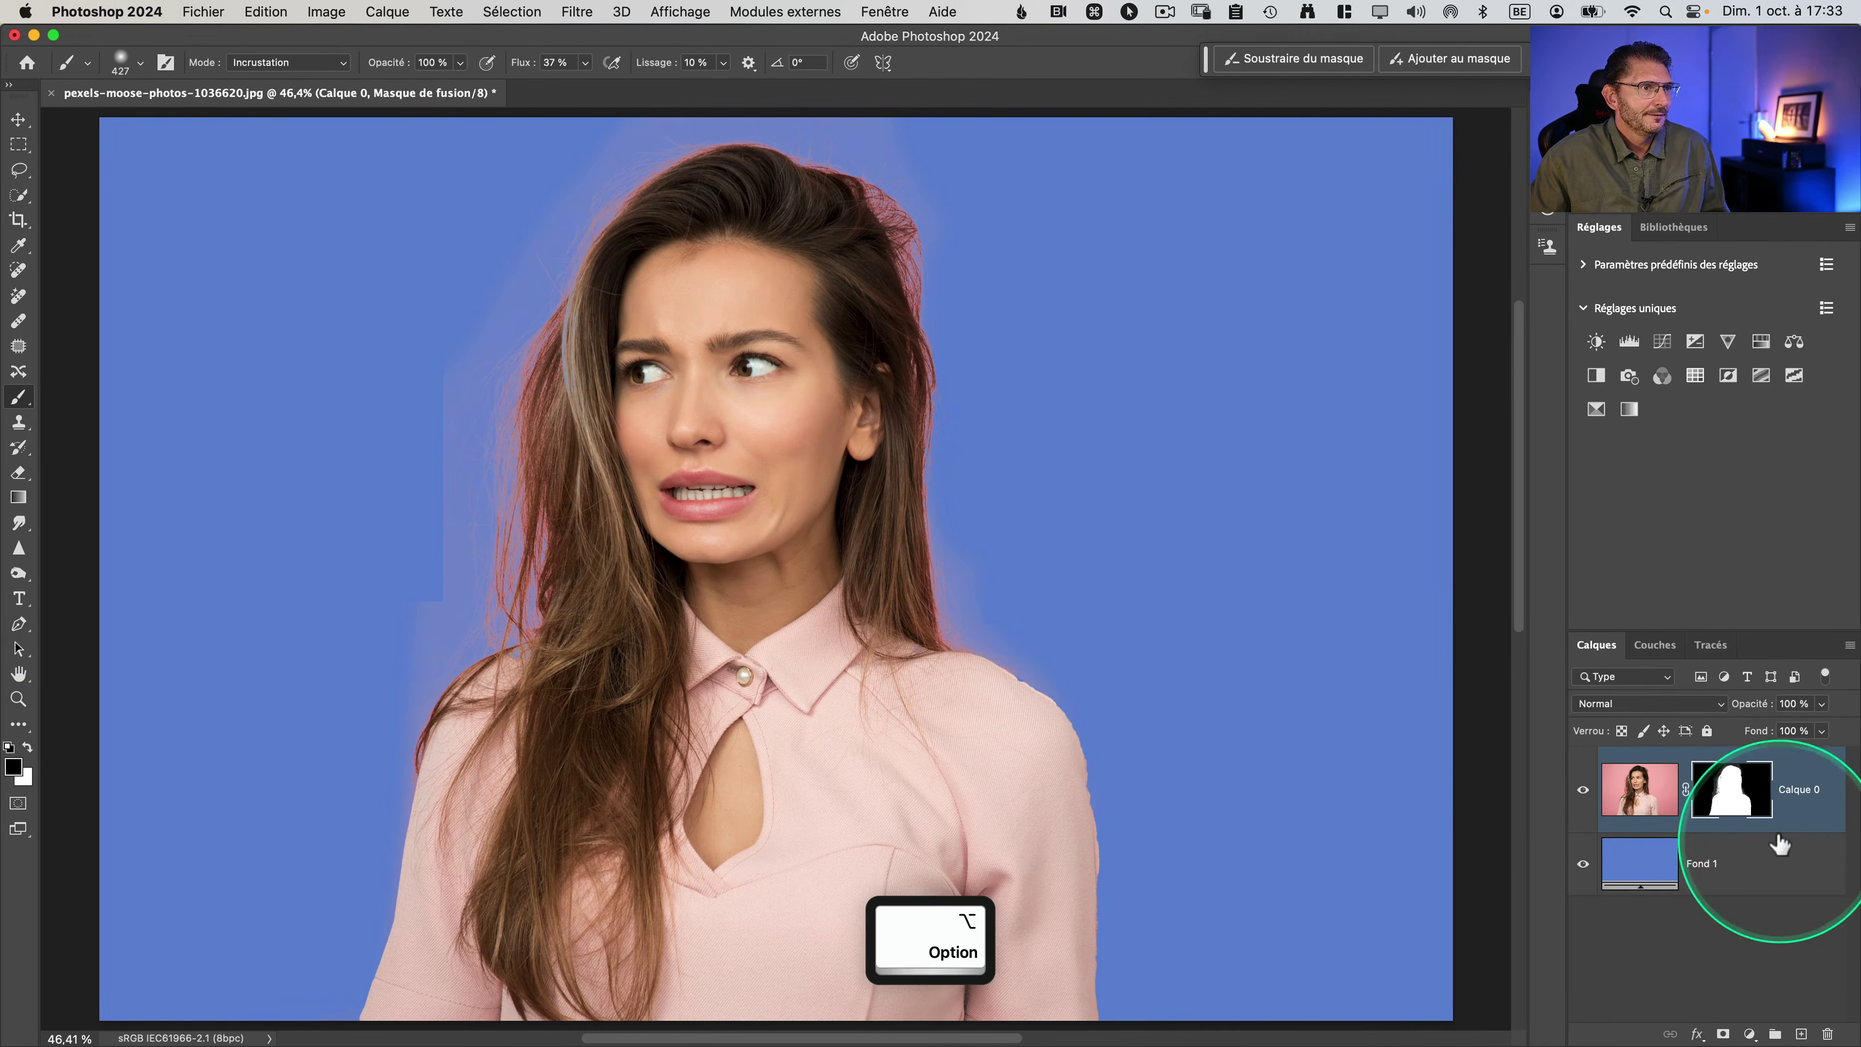
left_click(1743, 805, "alt")
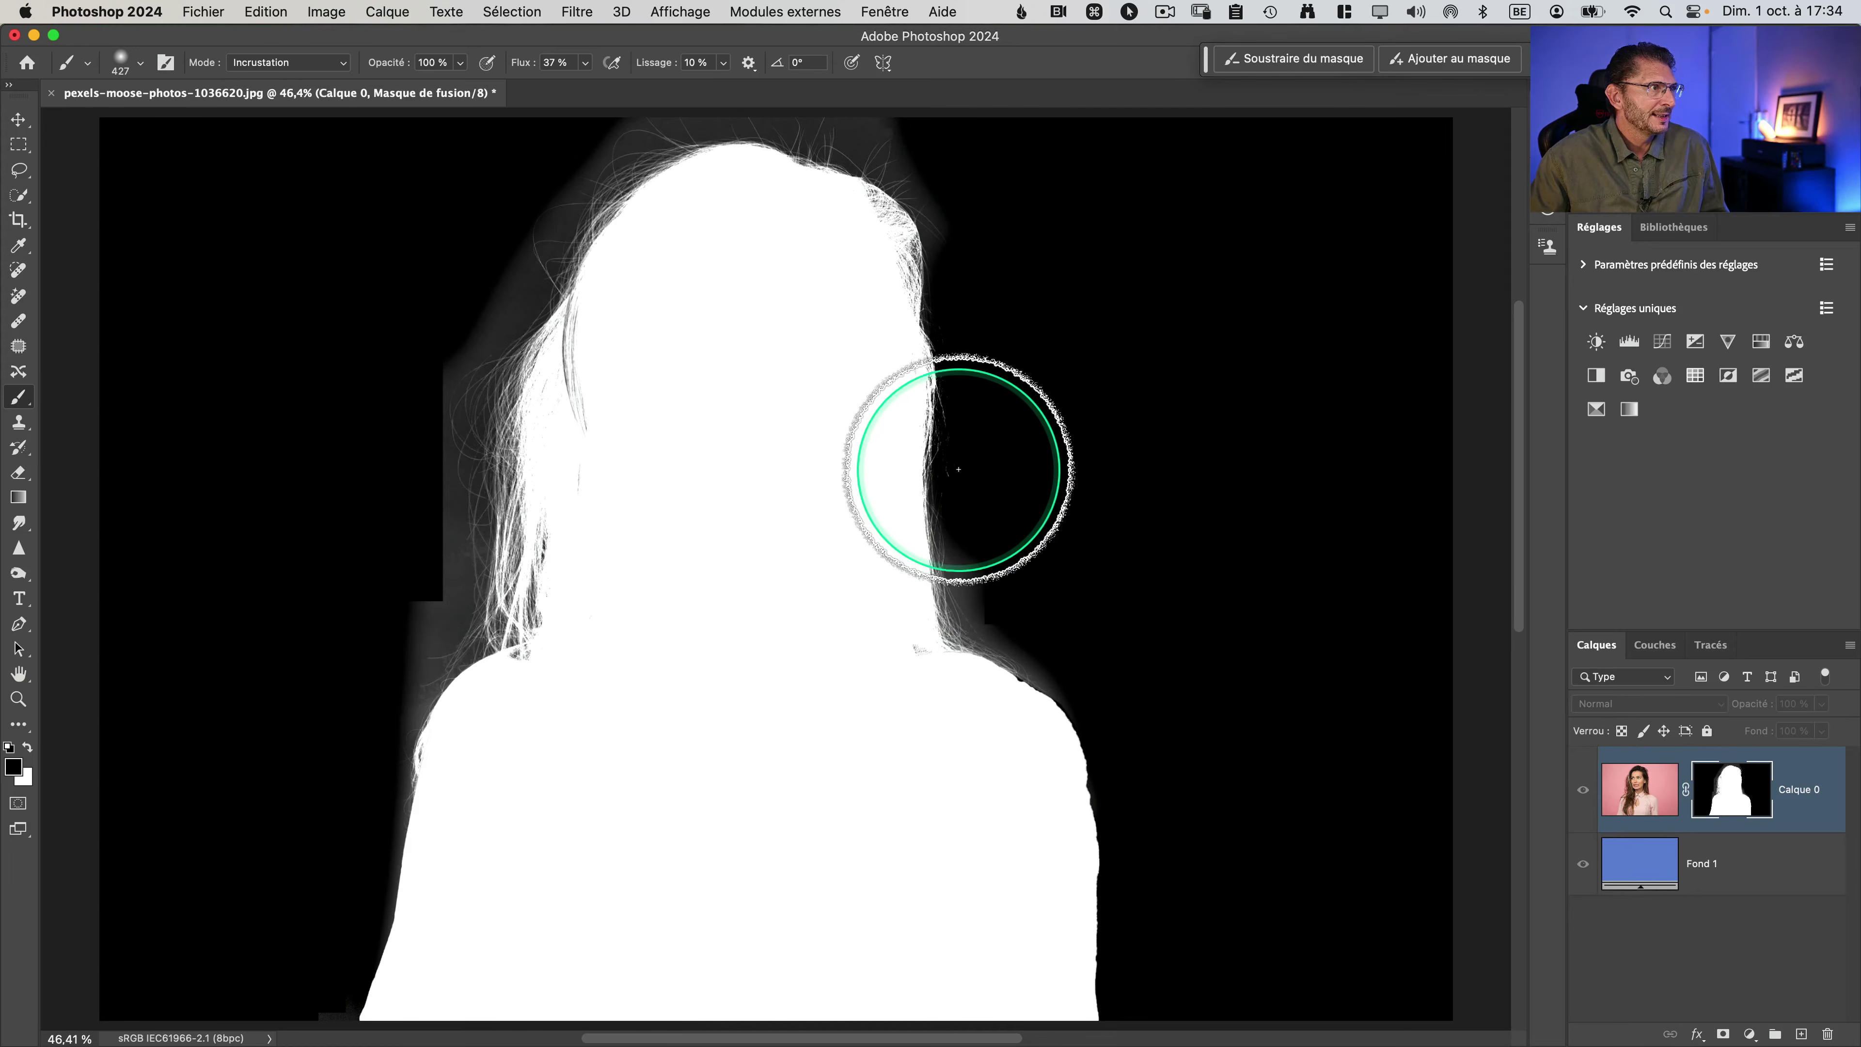
Step: Paint black down the mask's right hair edge toward the shoulder and display the composite
left_click_drag(972, 508, 988, 561)
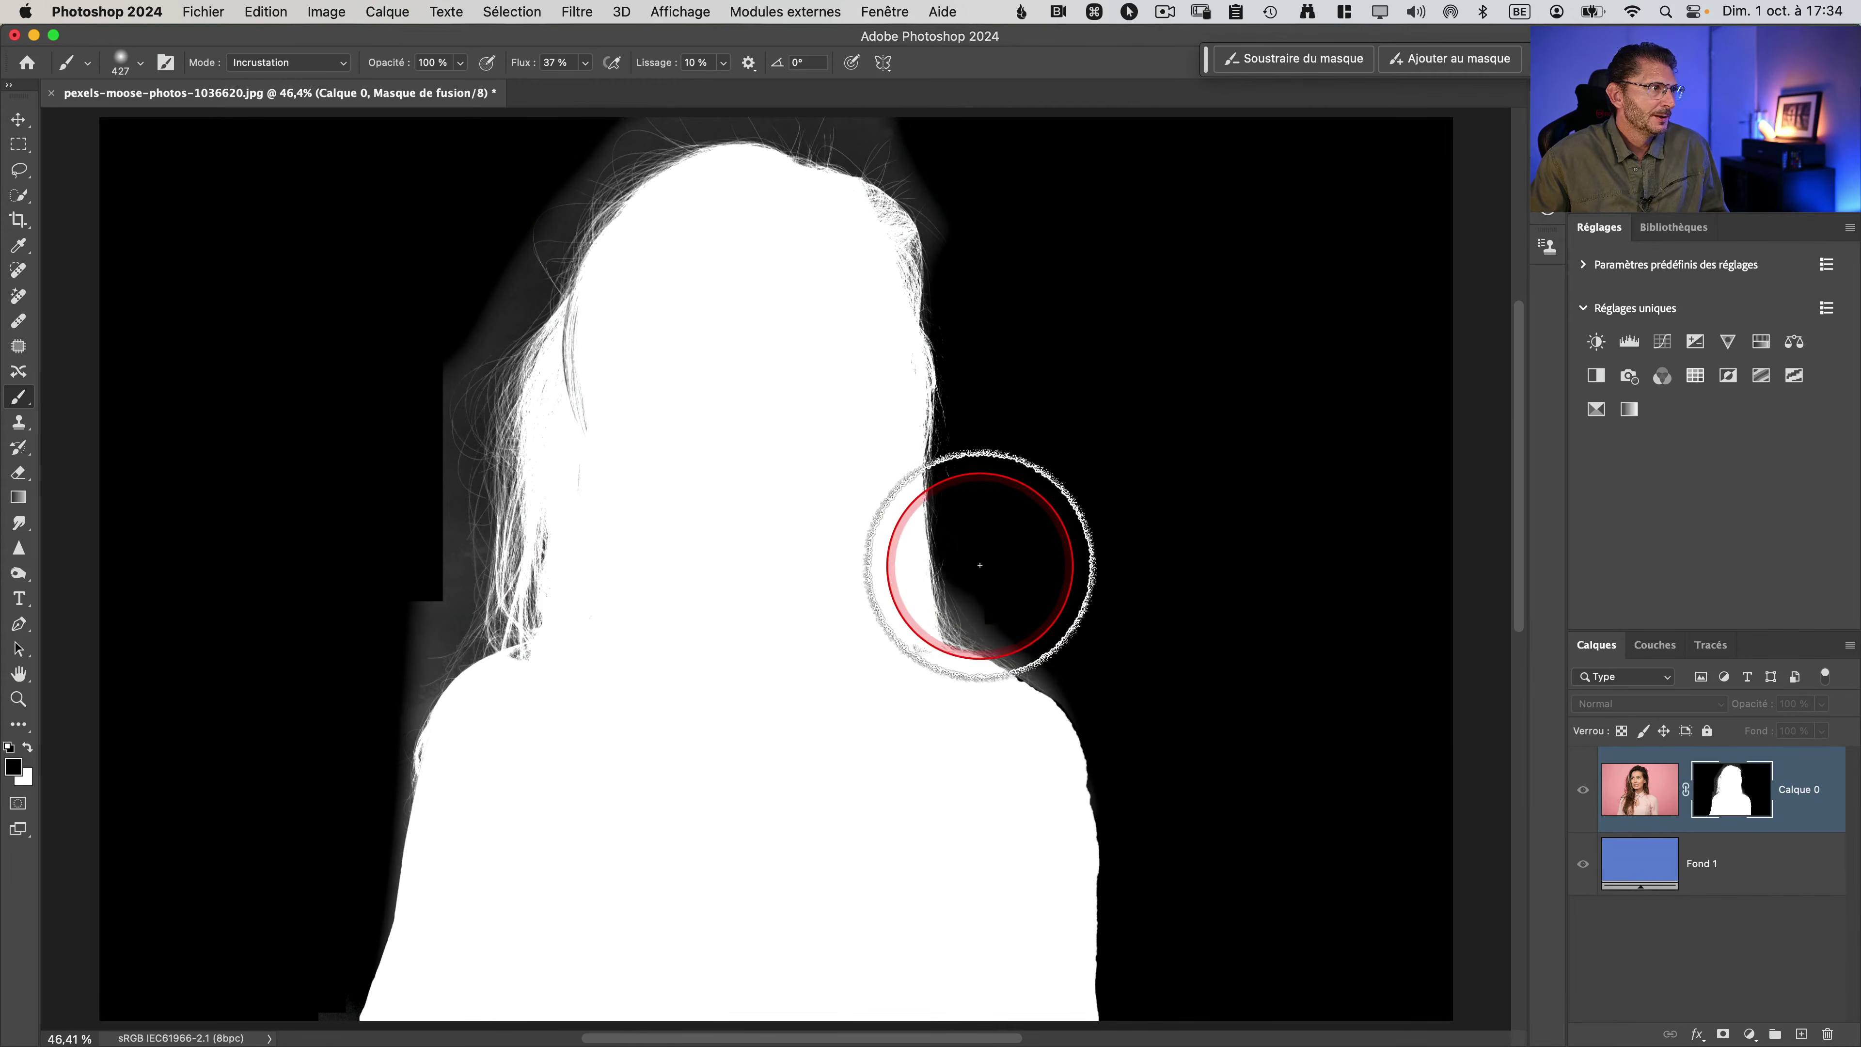
left_click(1746, 791, "alt")
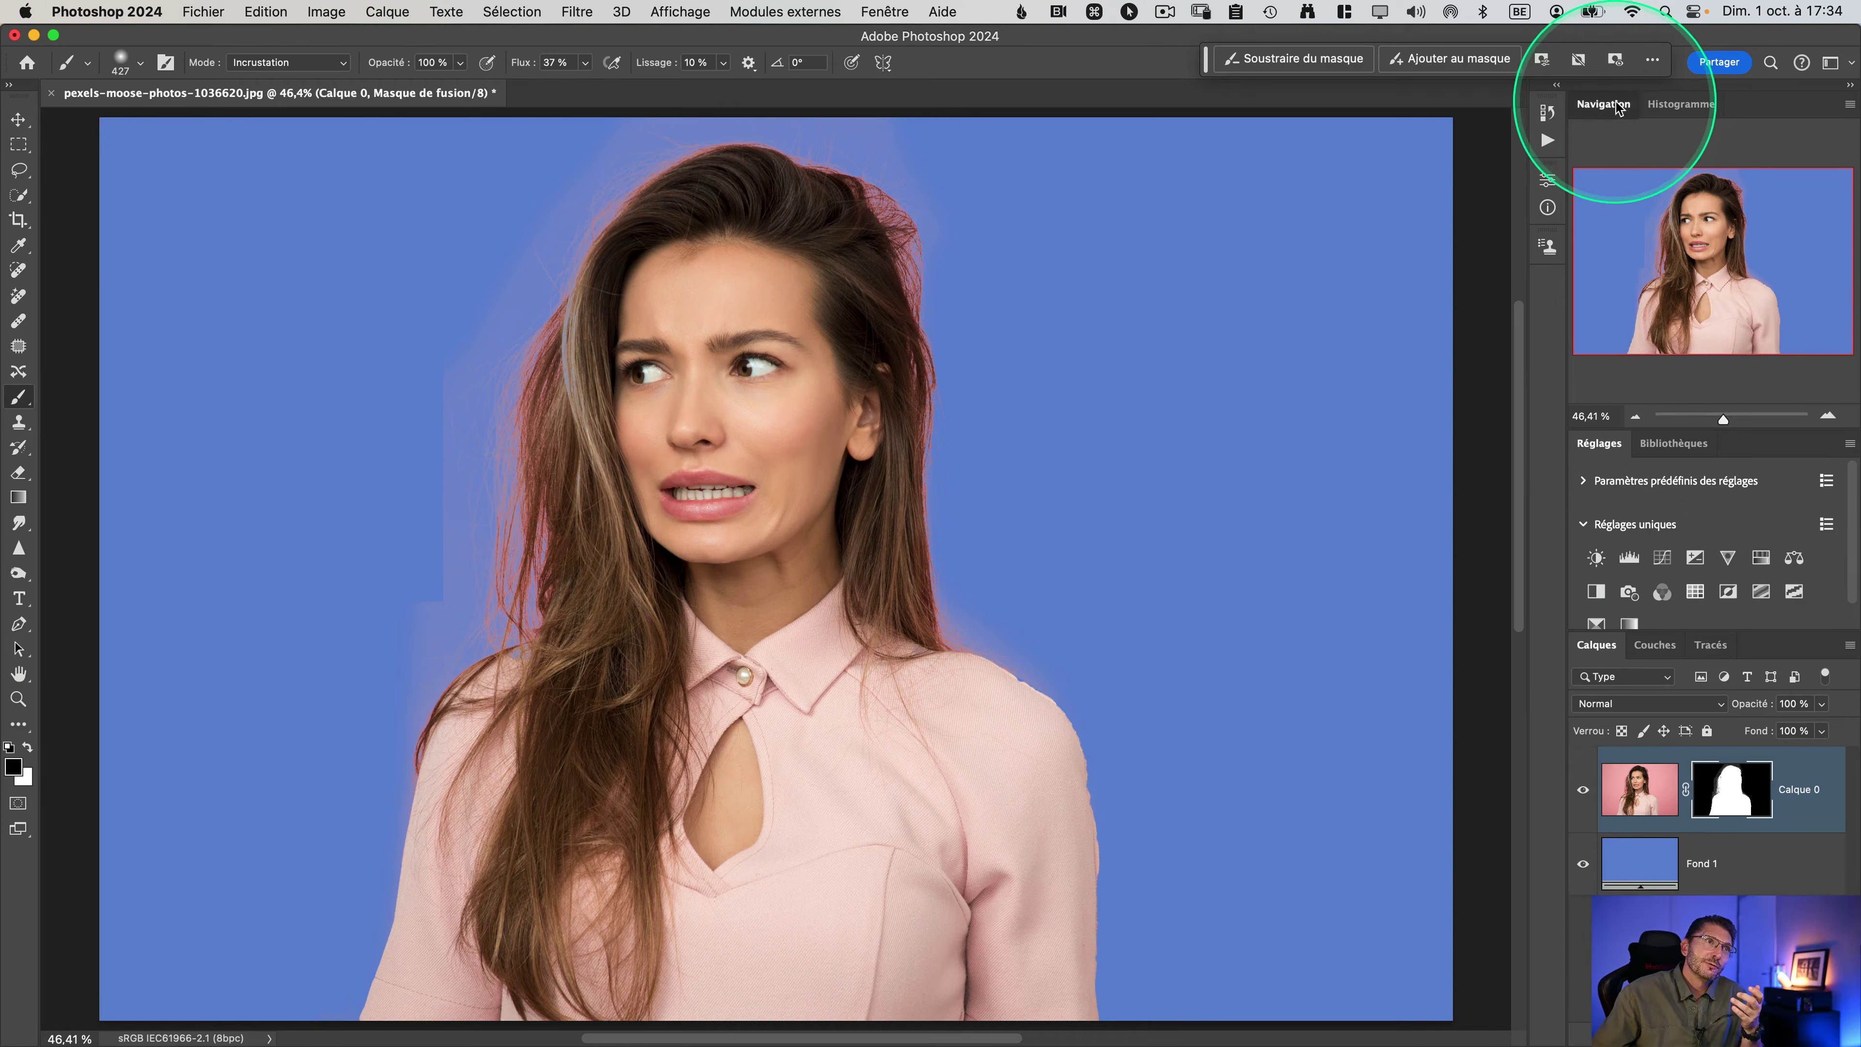
Step: Float a resized Navigation panel over the image's lower area and view the mask alone at 66.67%
left_click_drag(1619, 108, 1136, 110)
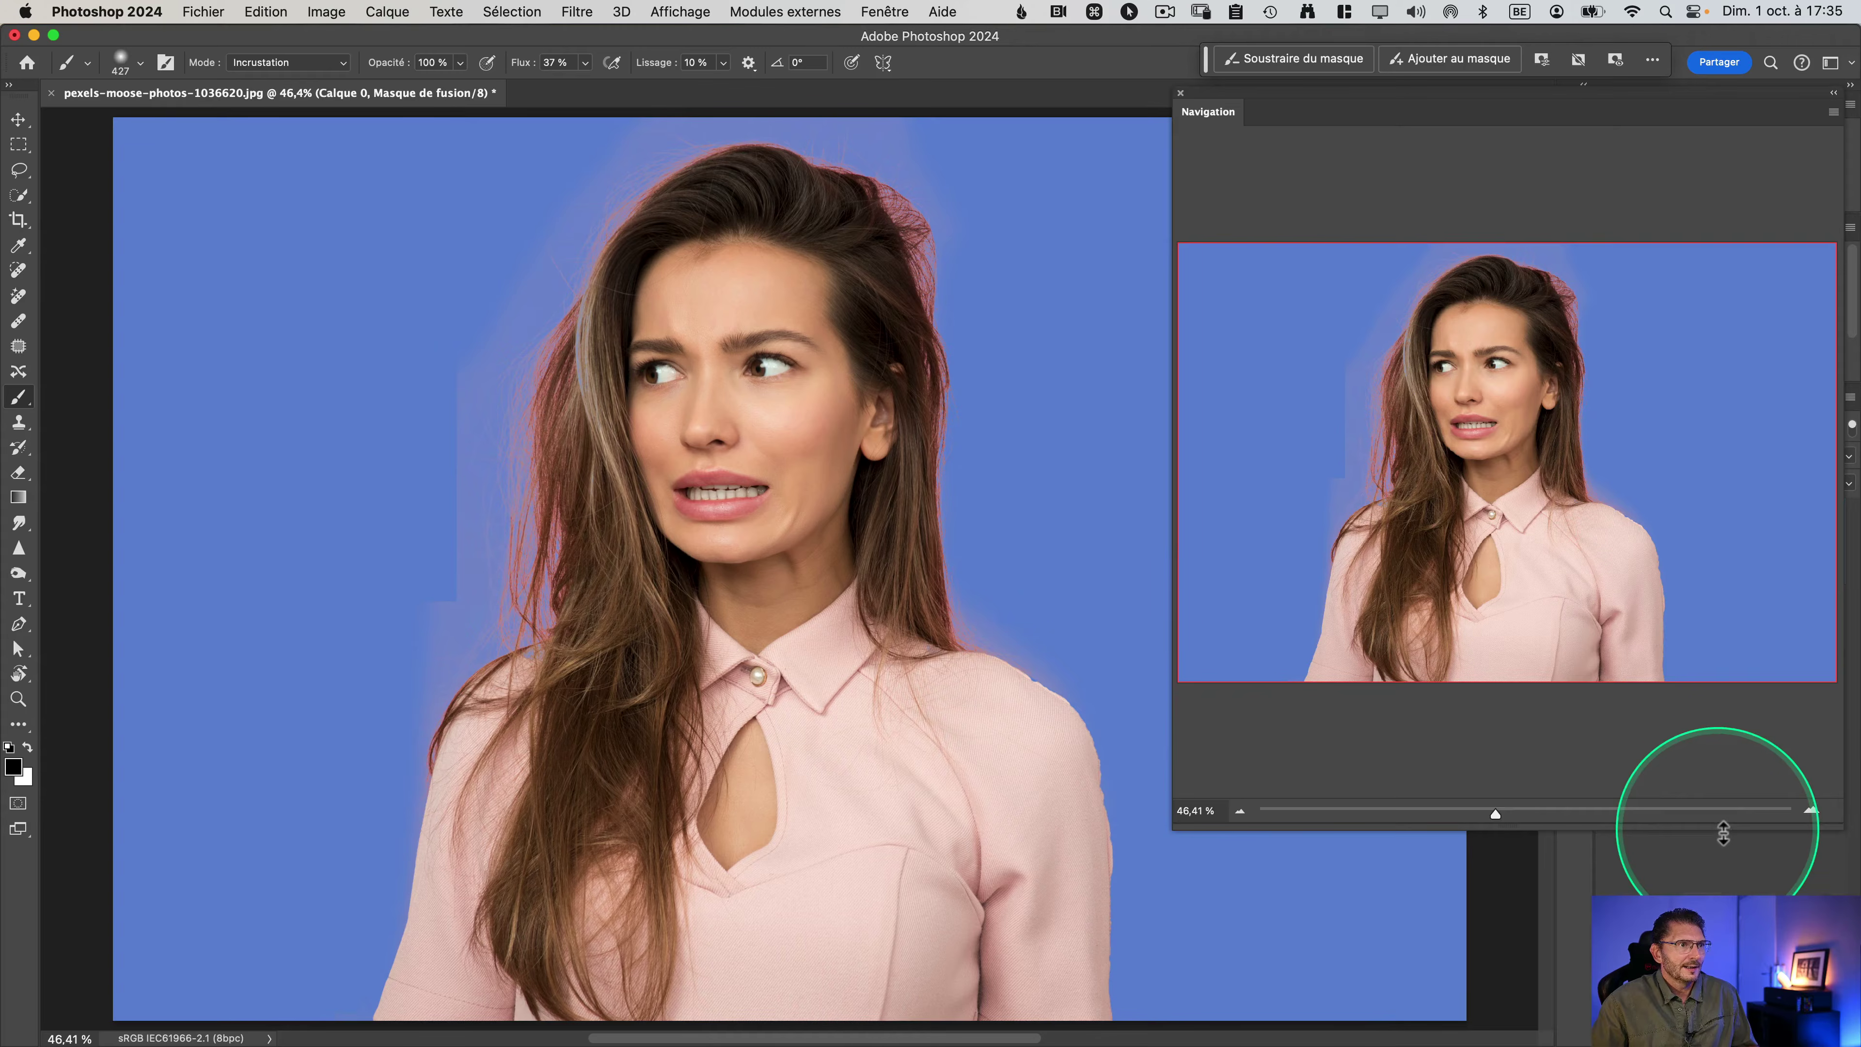
left_click_drag(1723, 832, 1688, 572)
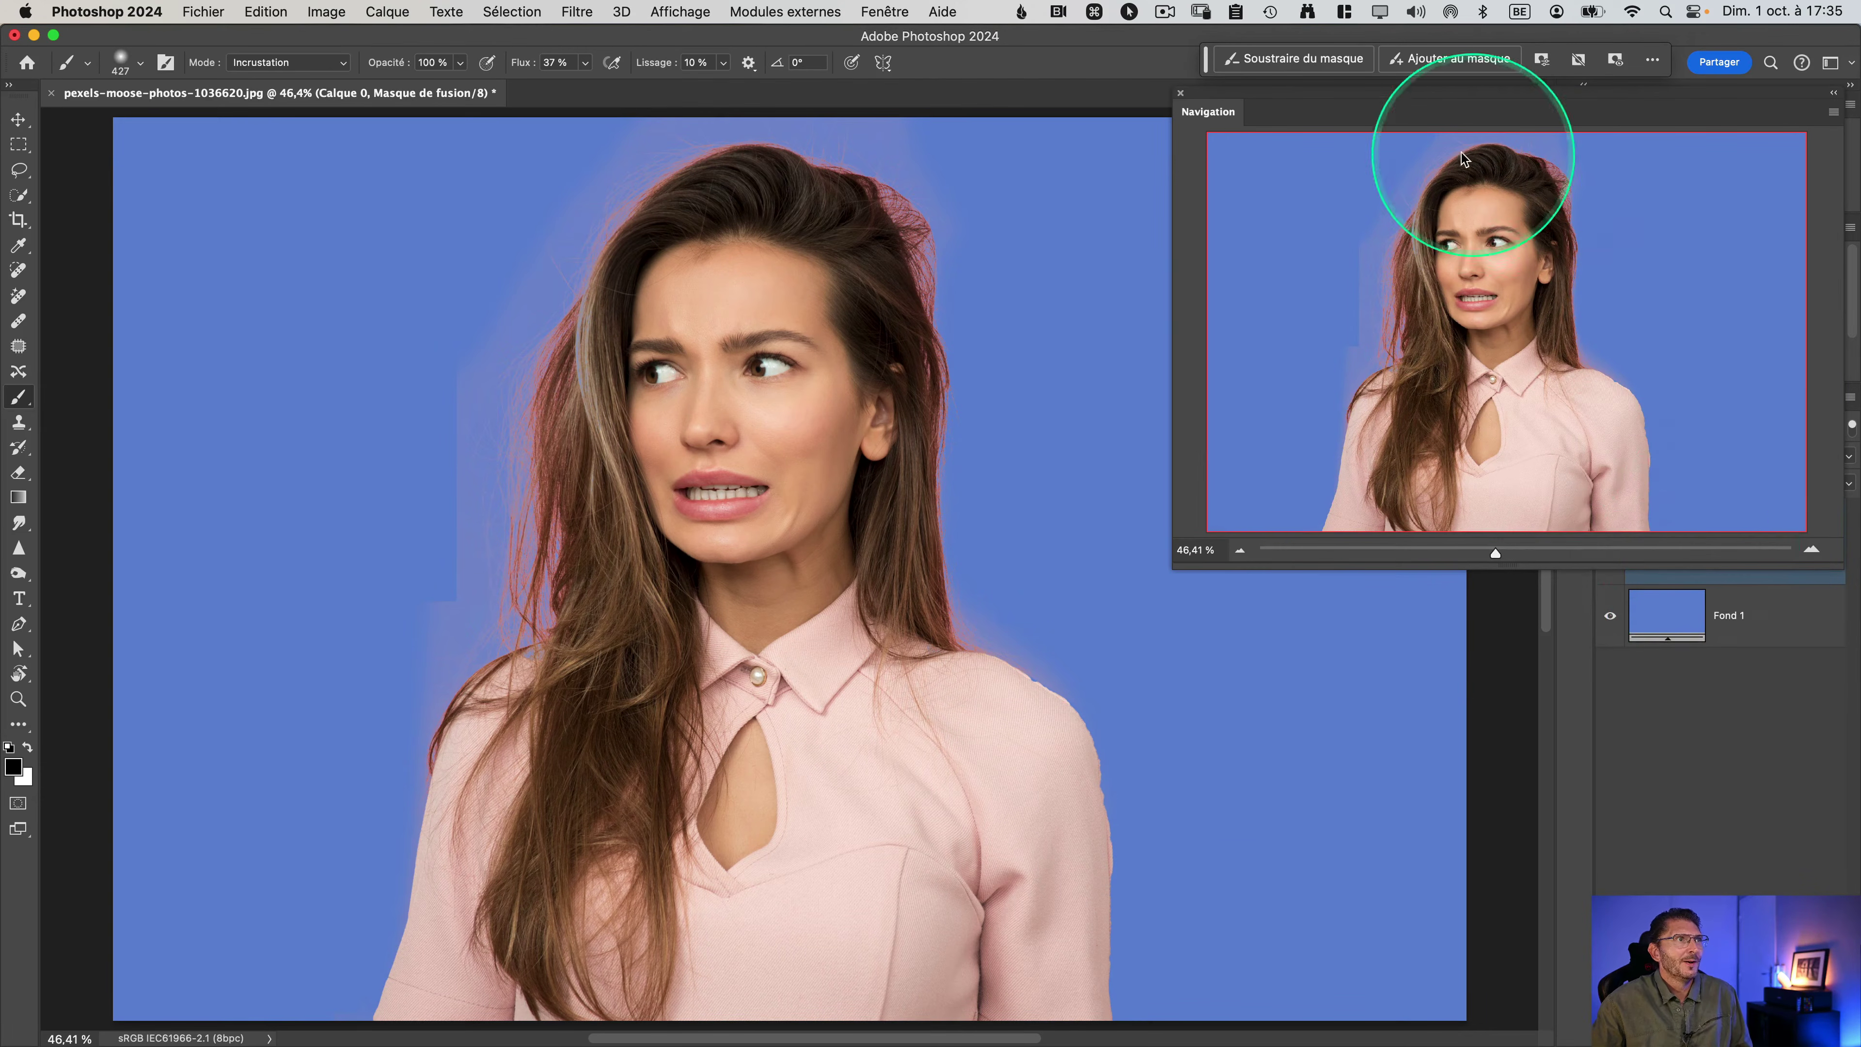
left_click_drag(1323, 100, 1065, 547)
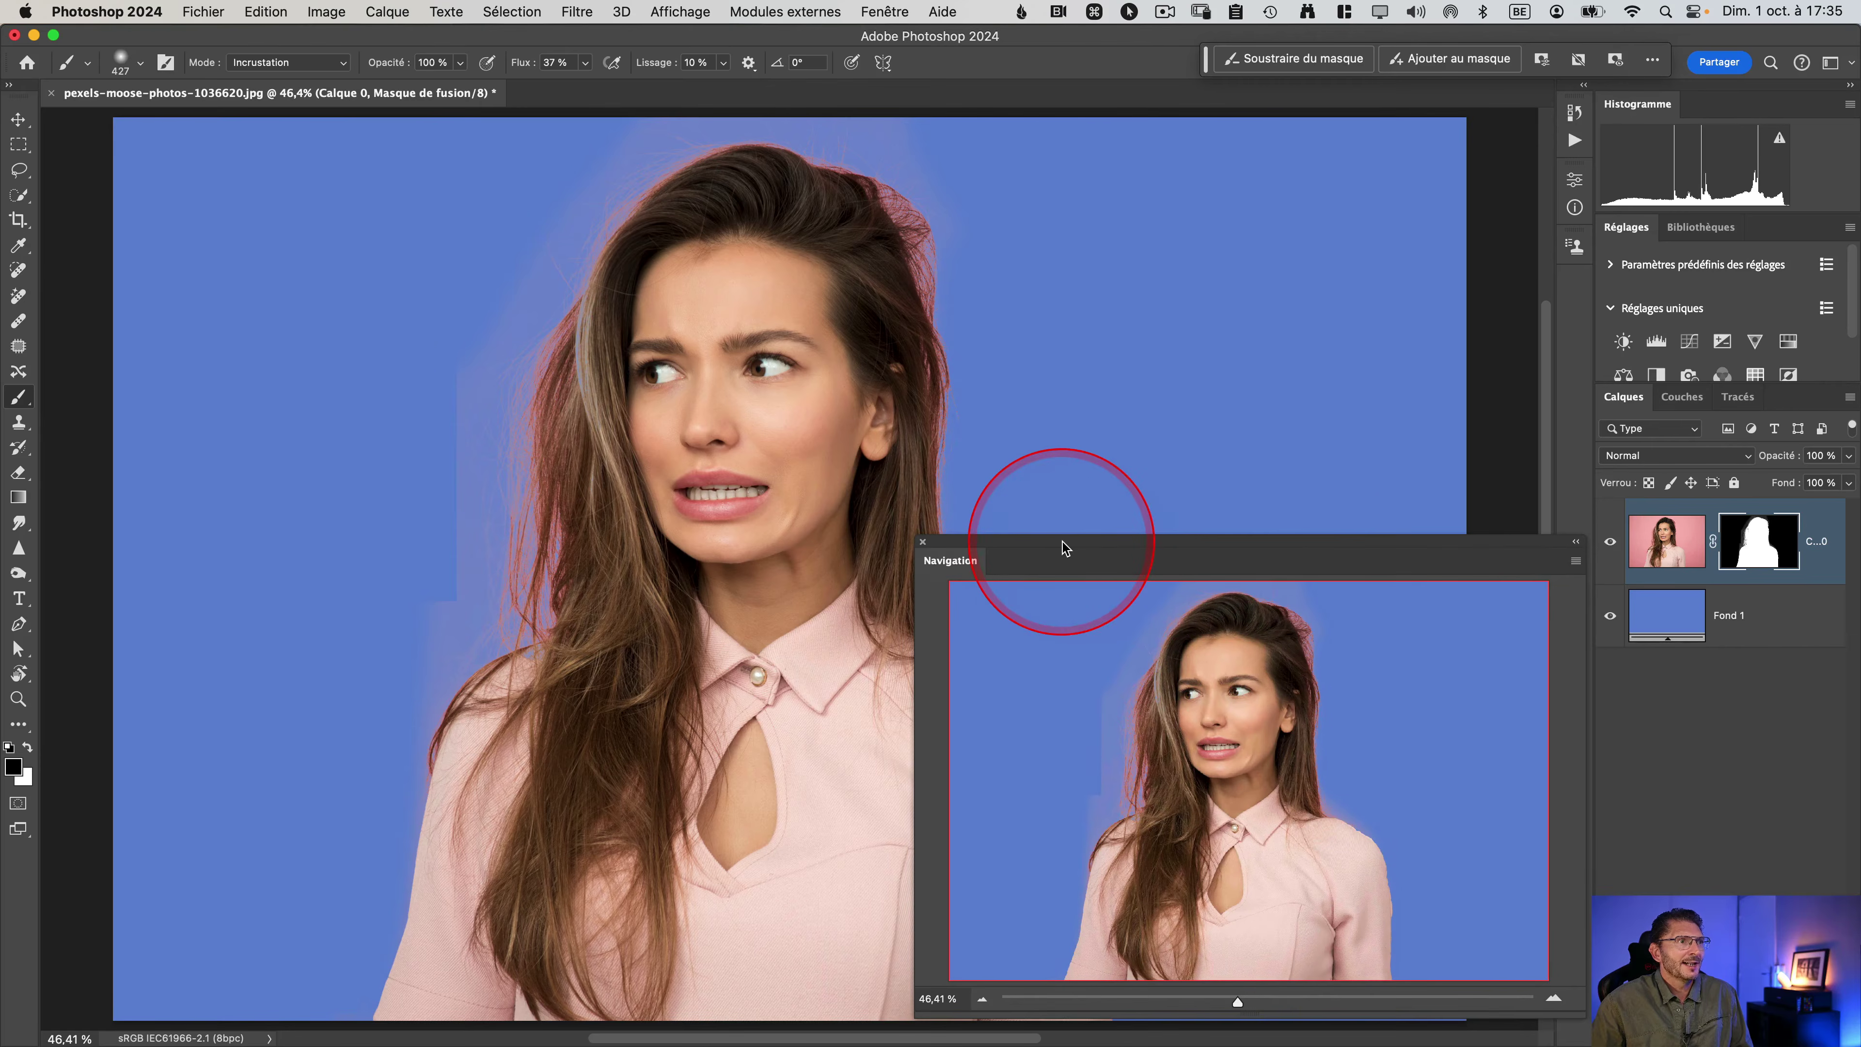
left_click(1758, 541, "alt")
key("space")
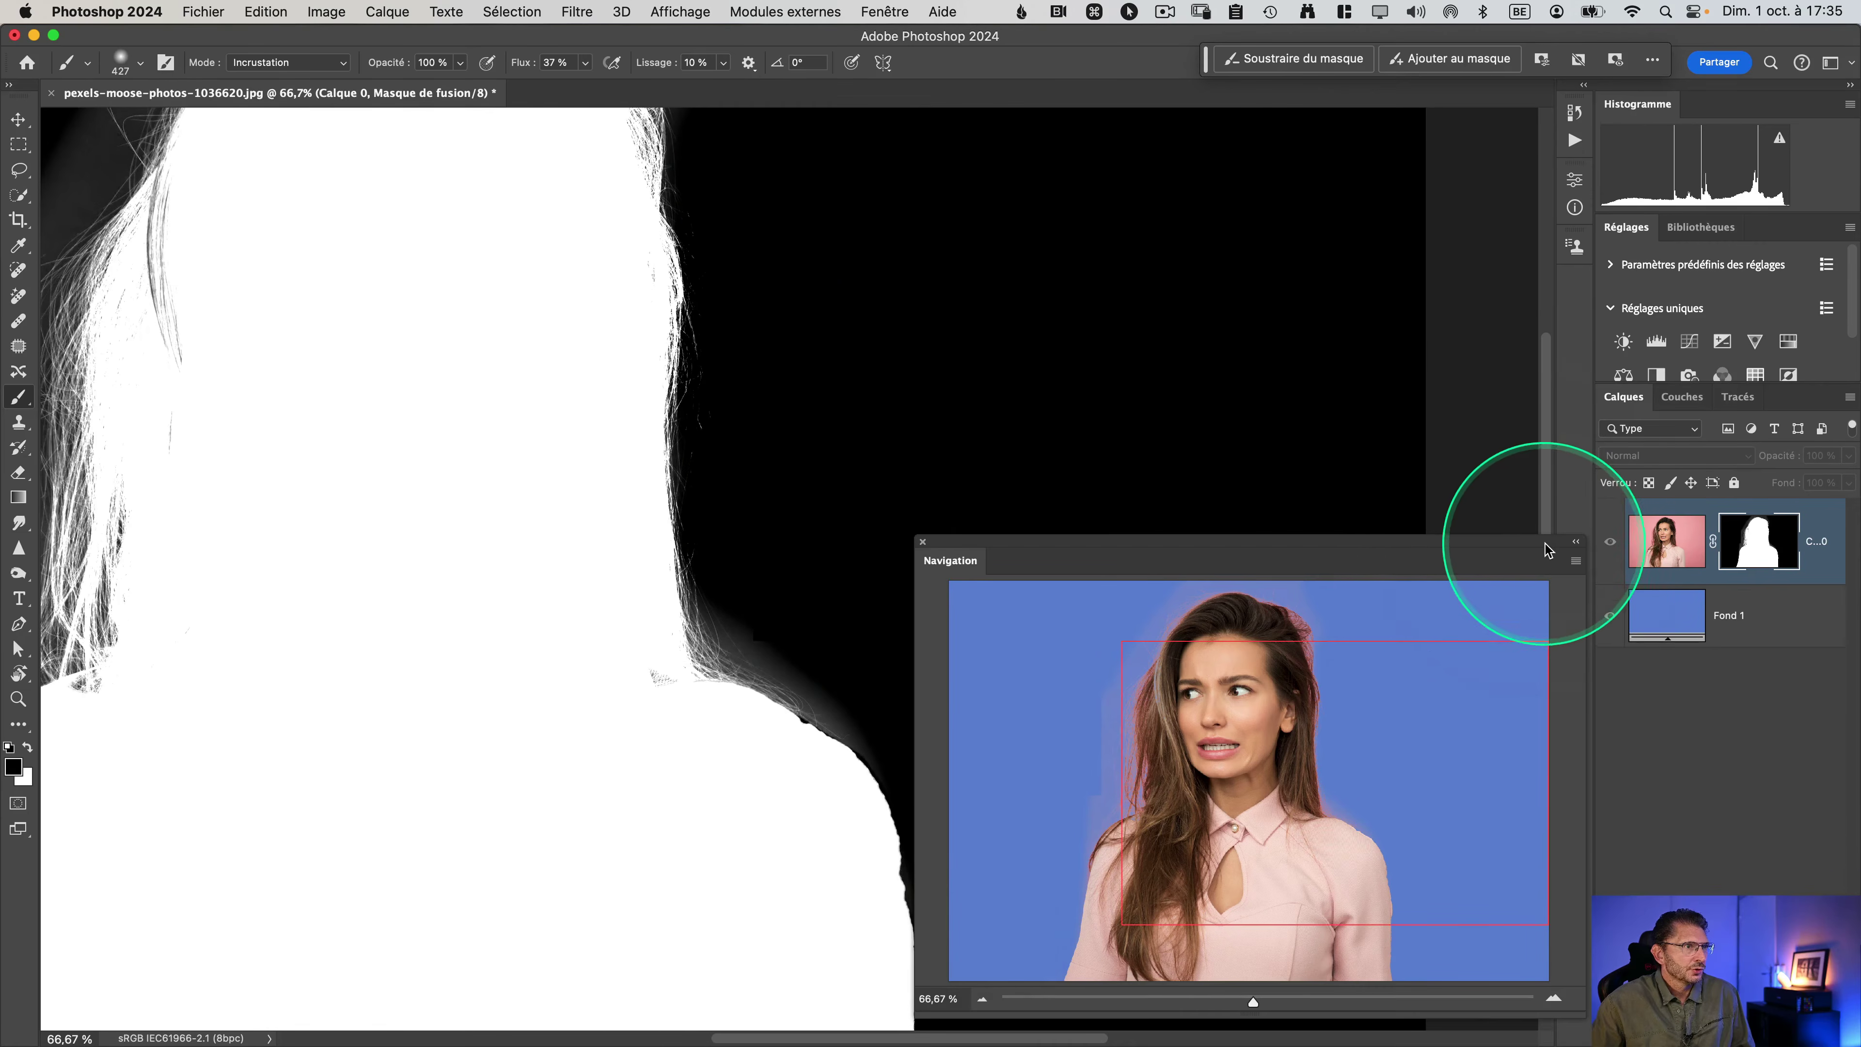
Step: Enlarge the floating Navigation panel and place it on the secondary screen
left_click_drag(1549, 546, 1401, 97)
left_click_drag(1438, 567, 1678, 855)
left_click_drag(1111, 107, 938, 115)
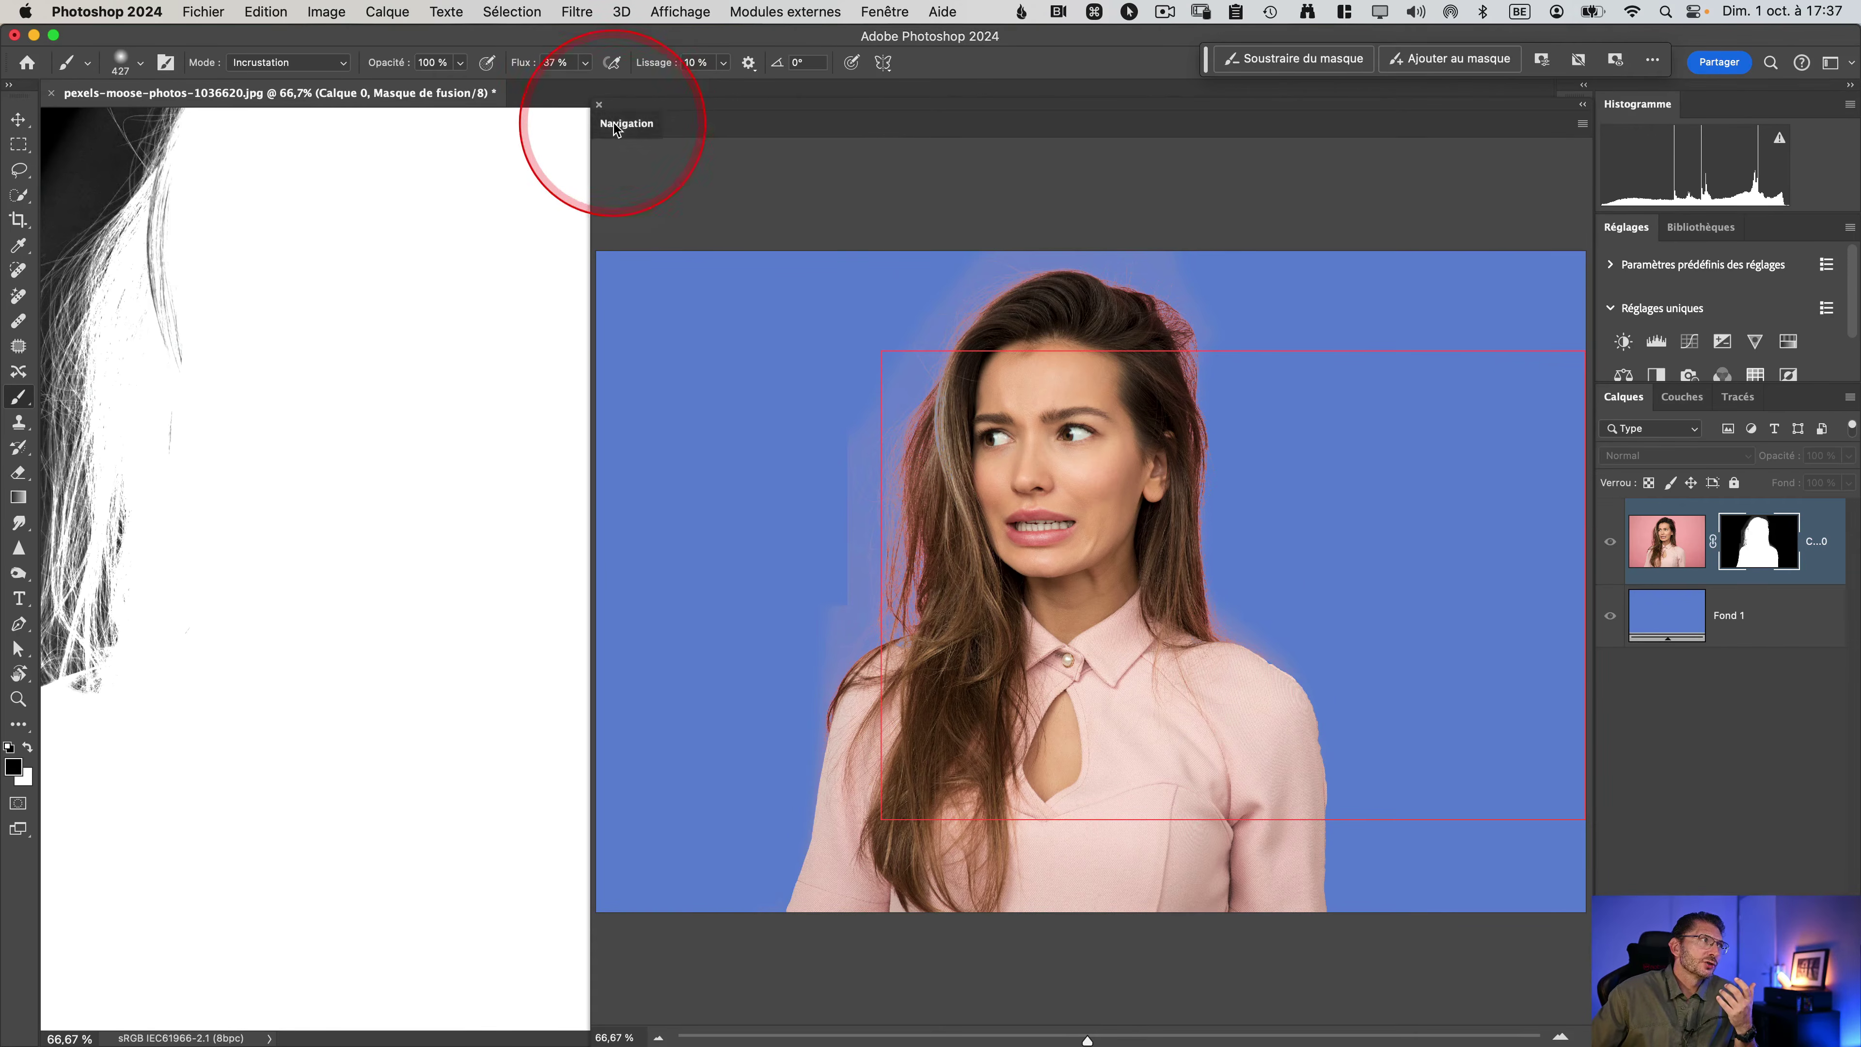
left_click_drag(615, 129, 654, 310)
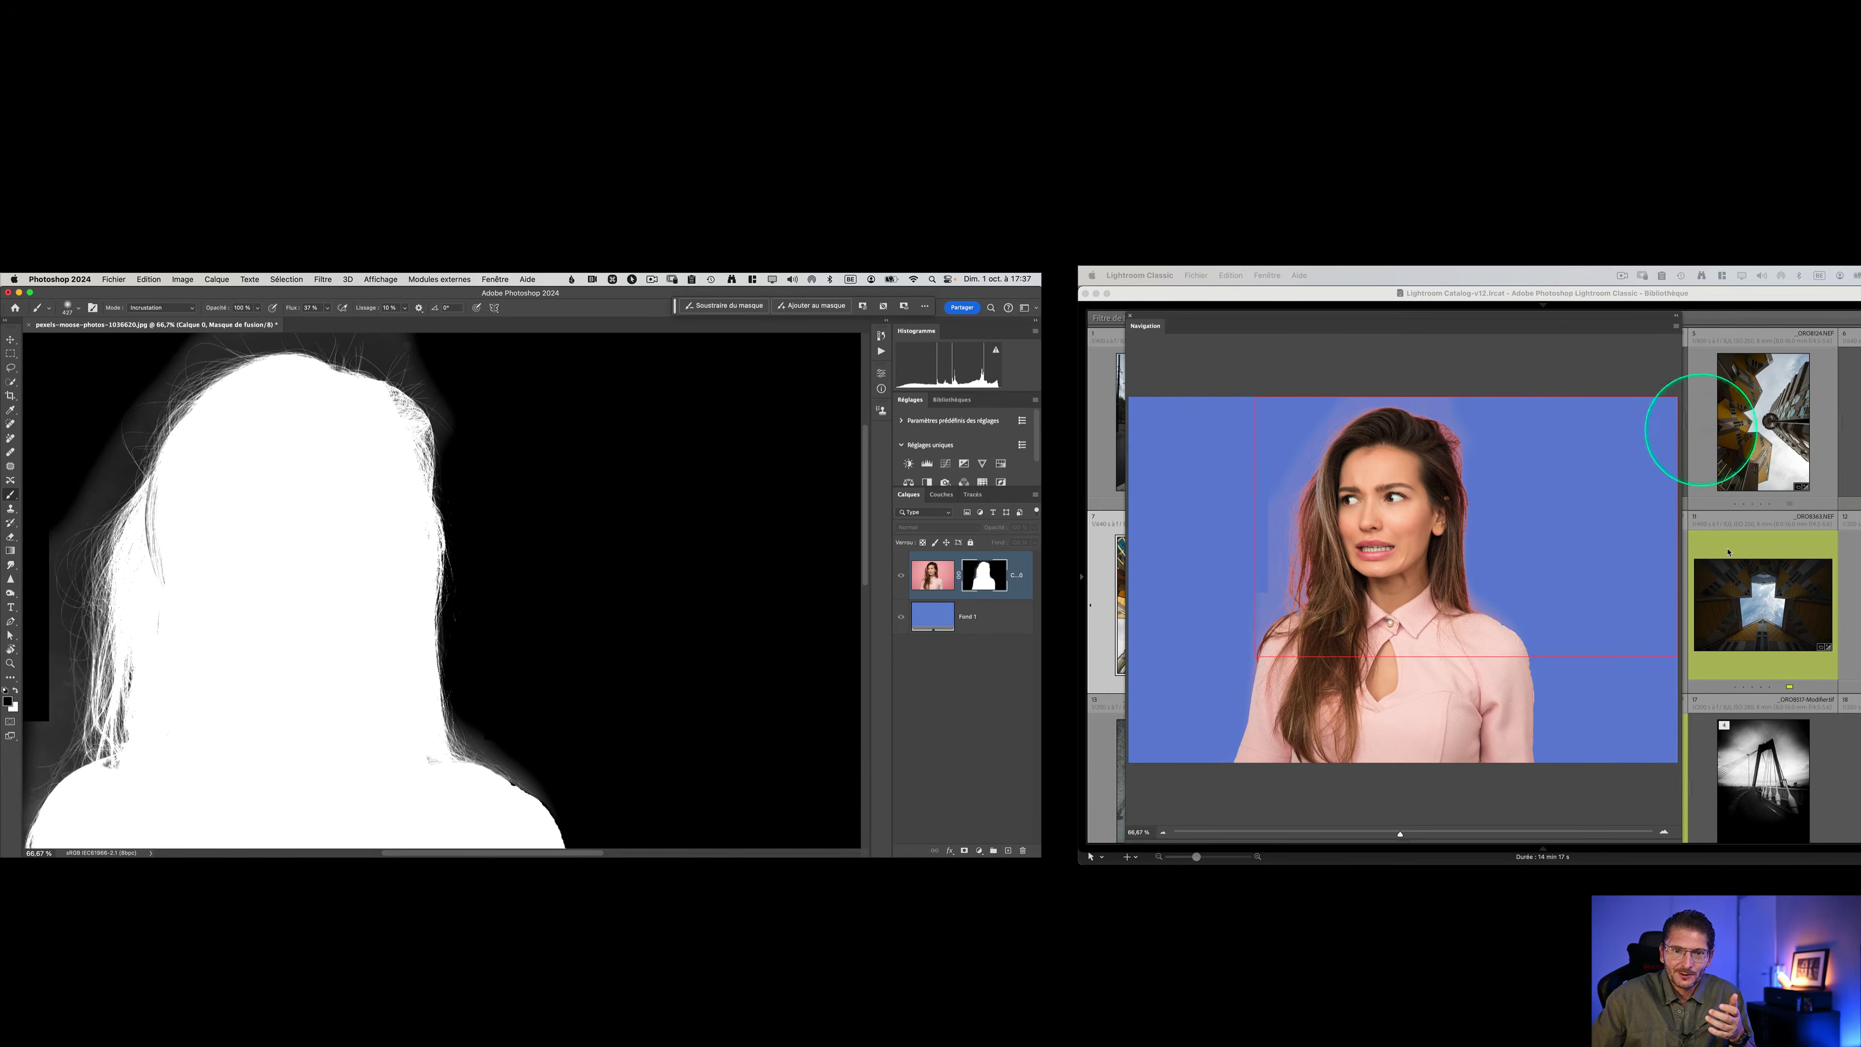
left_click_drag(1681, 839, 1860, 835)
left_click_drag(1126, 464, 1081, 462)
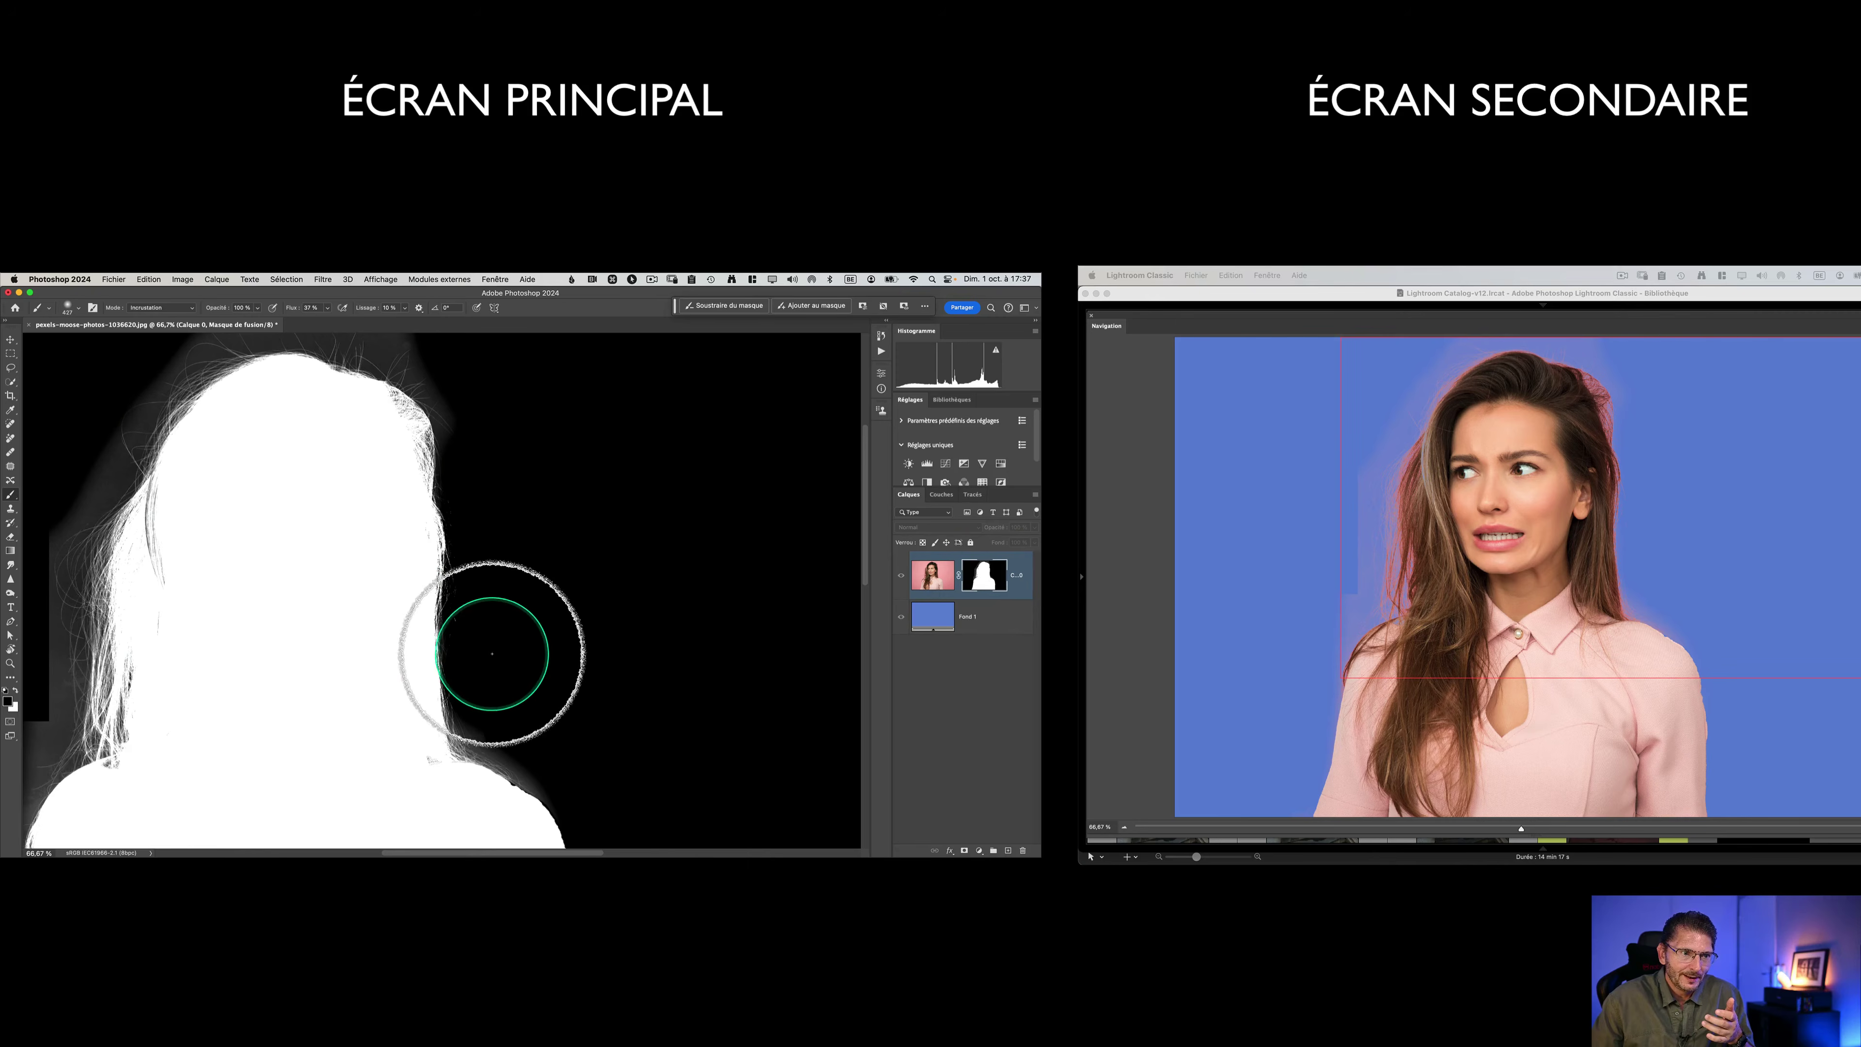
Step: Brush black along the mask's right hair edge while watching the composite preview, and undo the last stroke
mouse_move(505, 693)
left_mouse_down()
mouse_move(533, 739)
mouse_move(516, 725)
left_mouse_up()
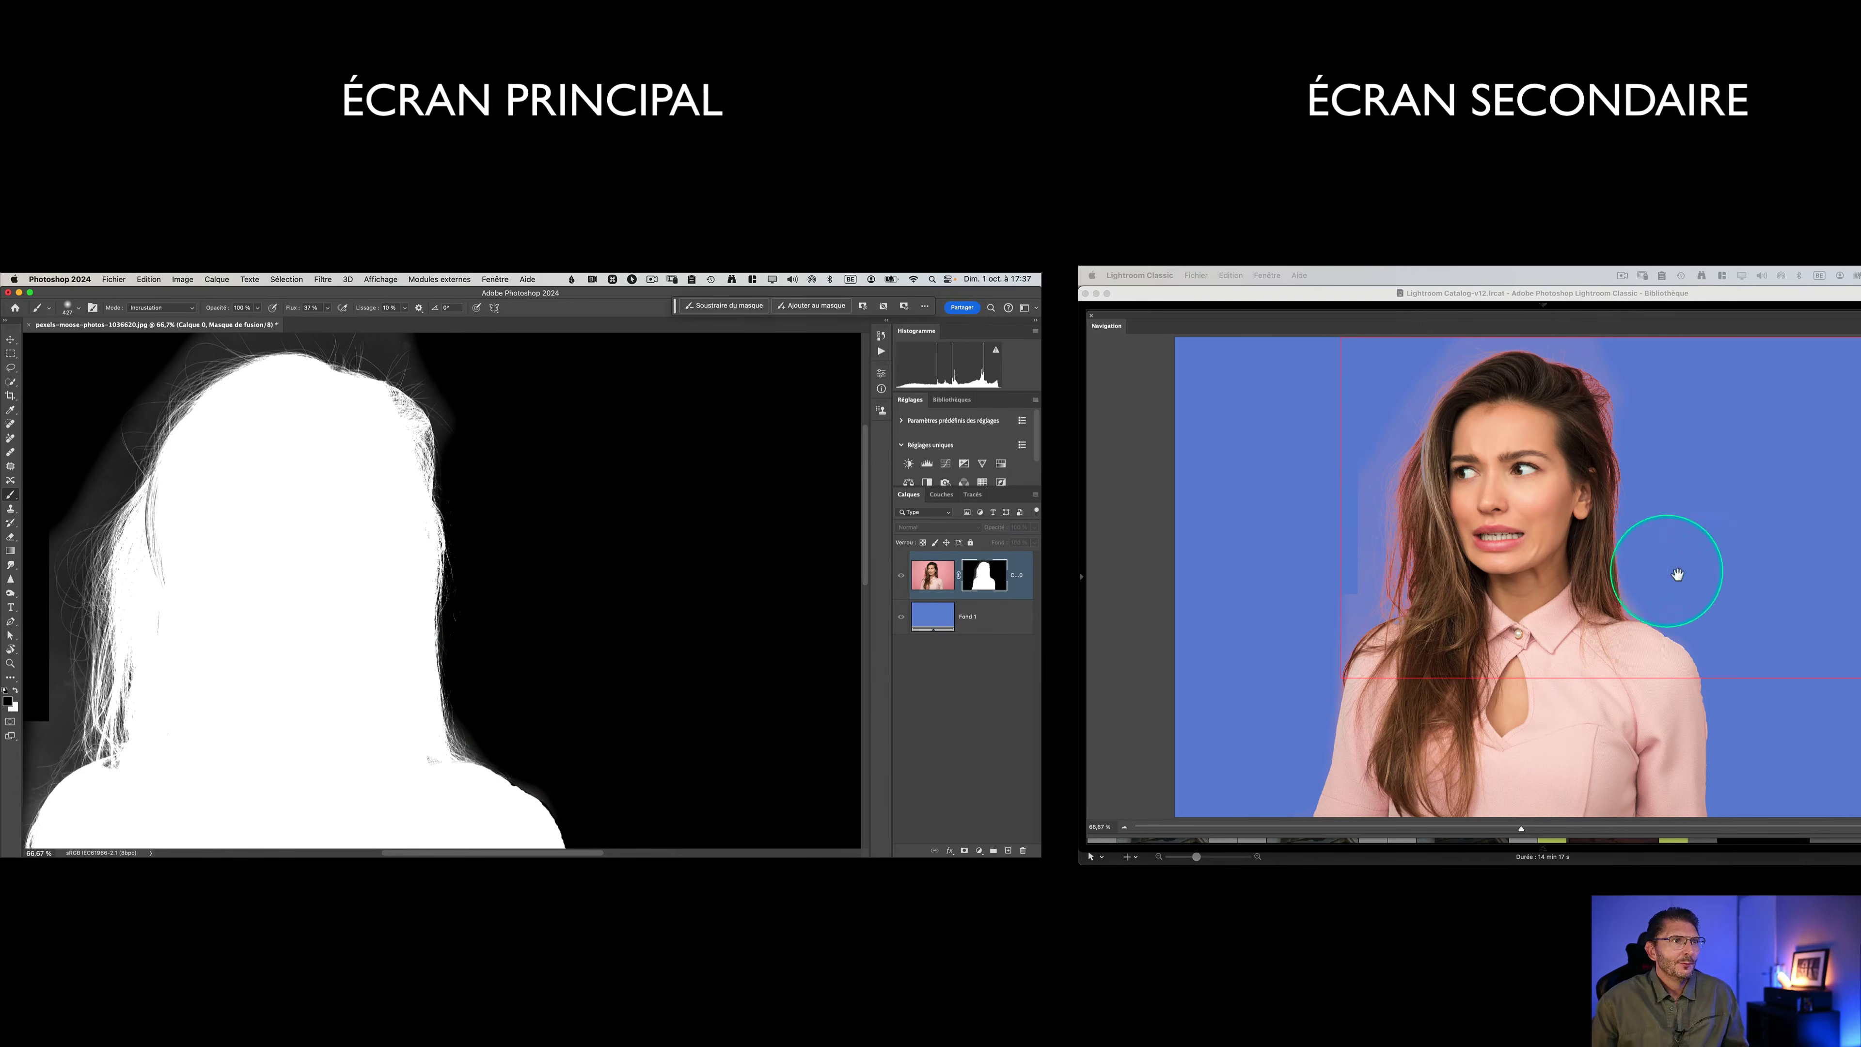
mouse_move(582, 761)
left_mouse_down()
mouse_move(543, 753)
mouse_move(582, 748)
left_mouse_up()
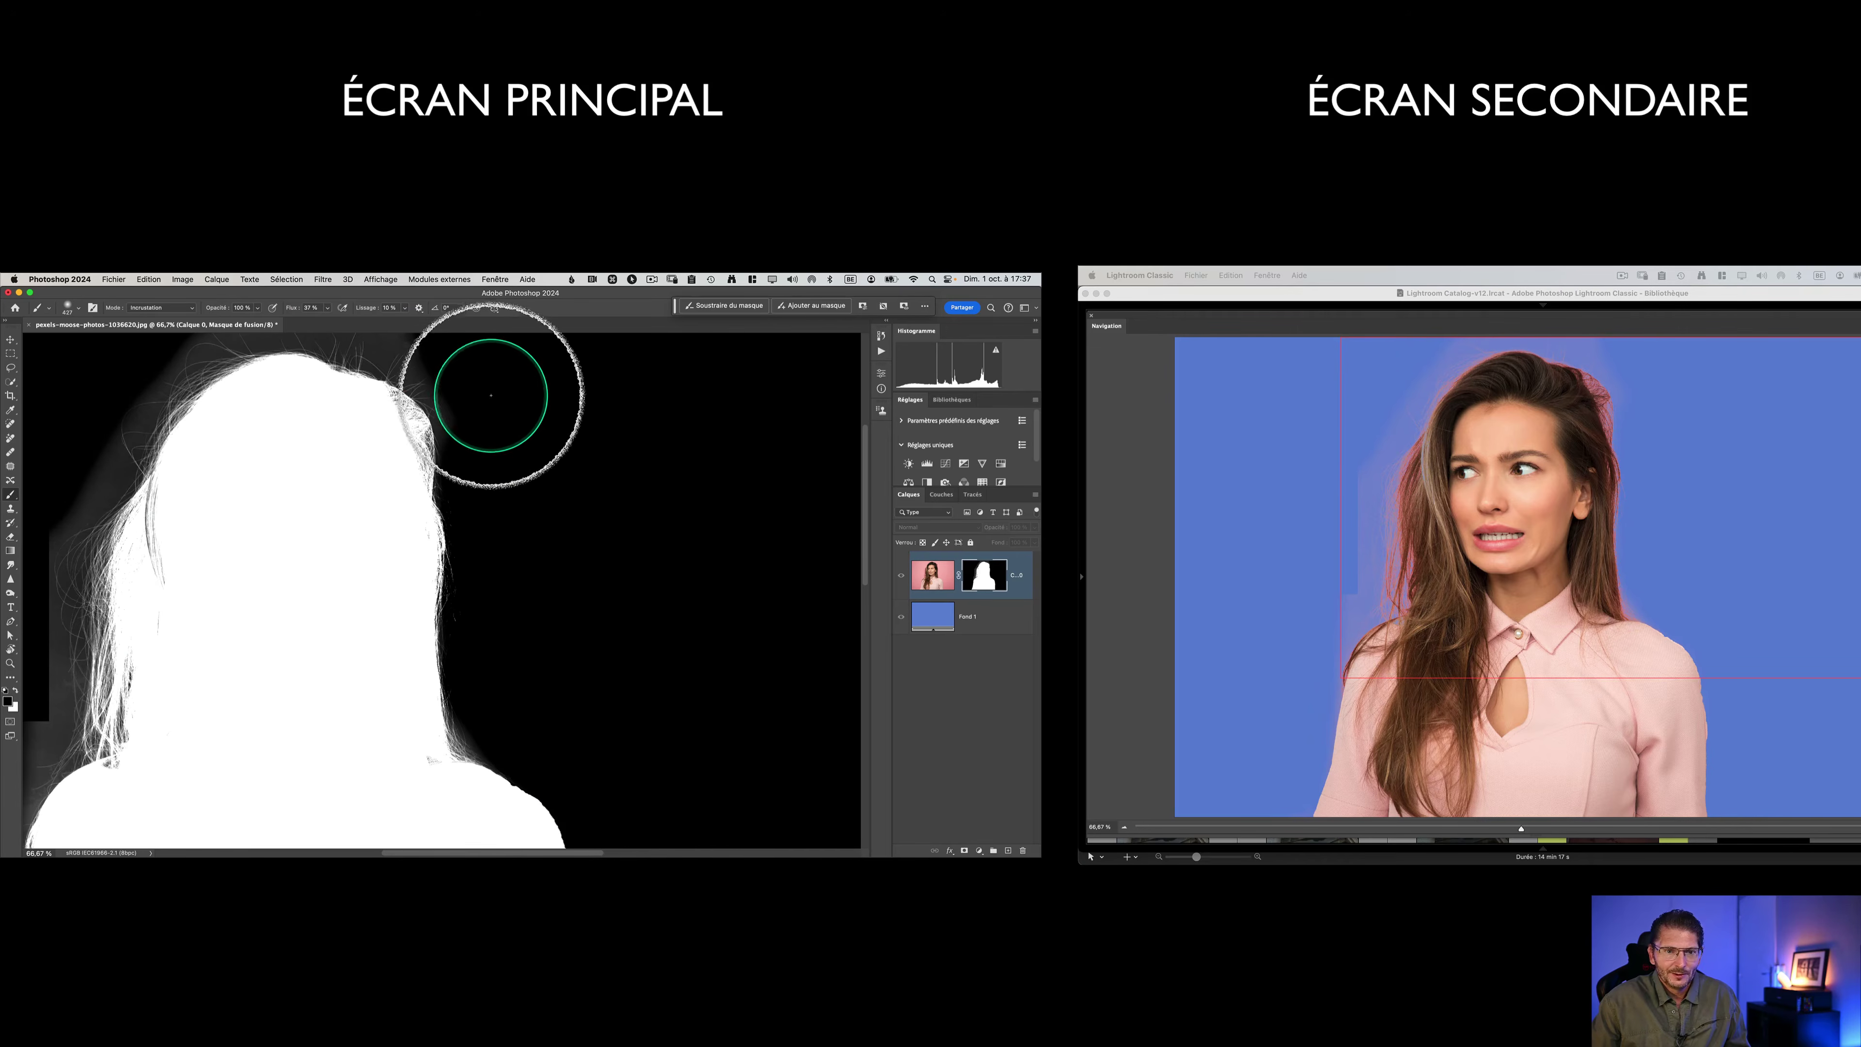
left_click_drag(395, 340, 364, 323)
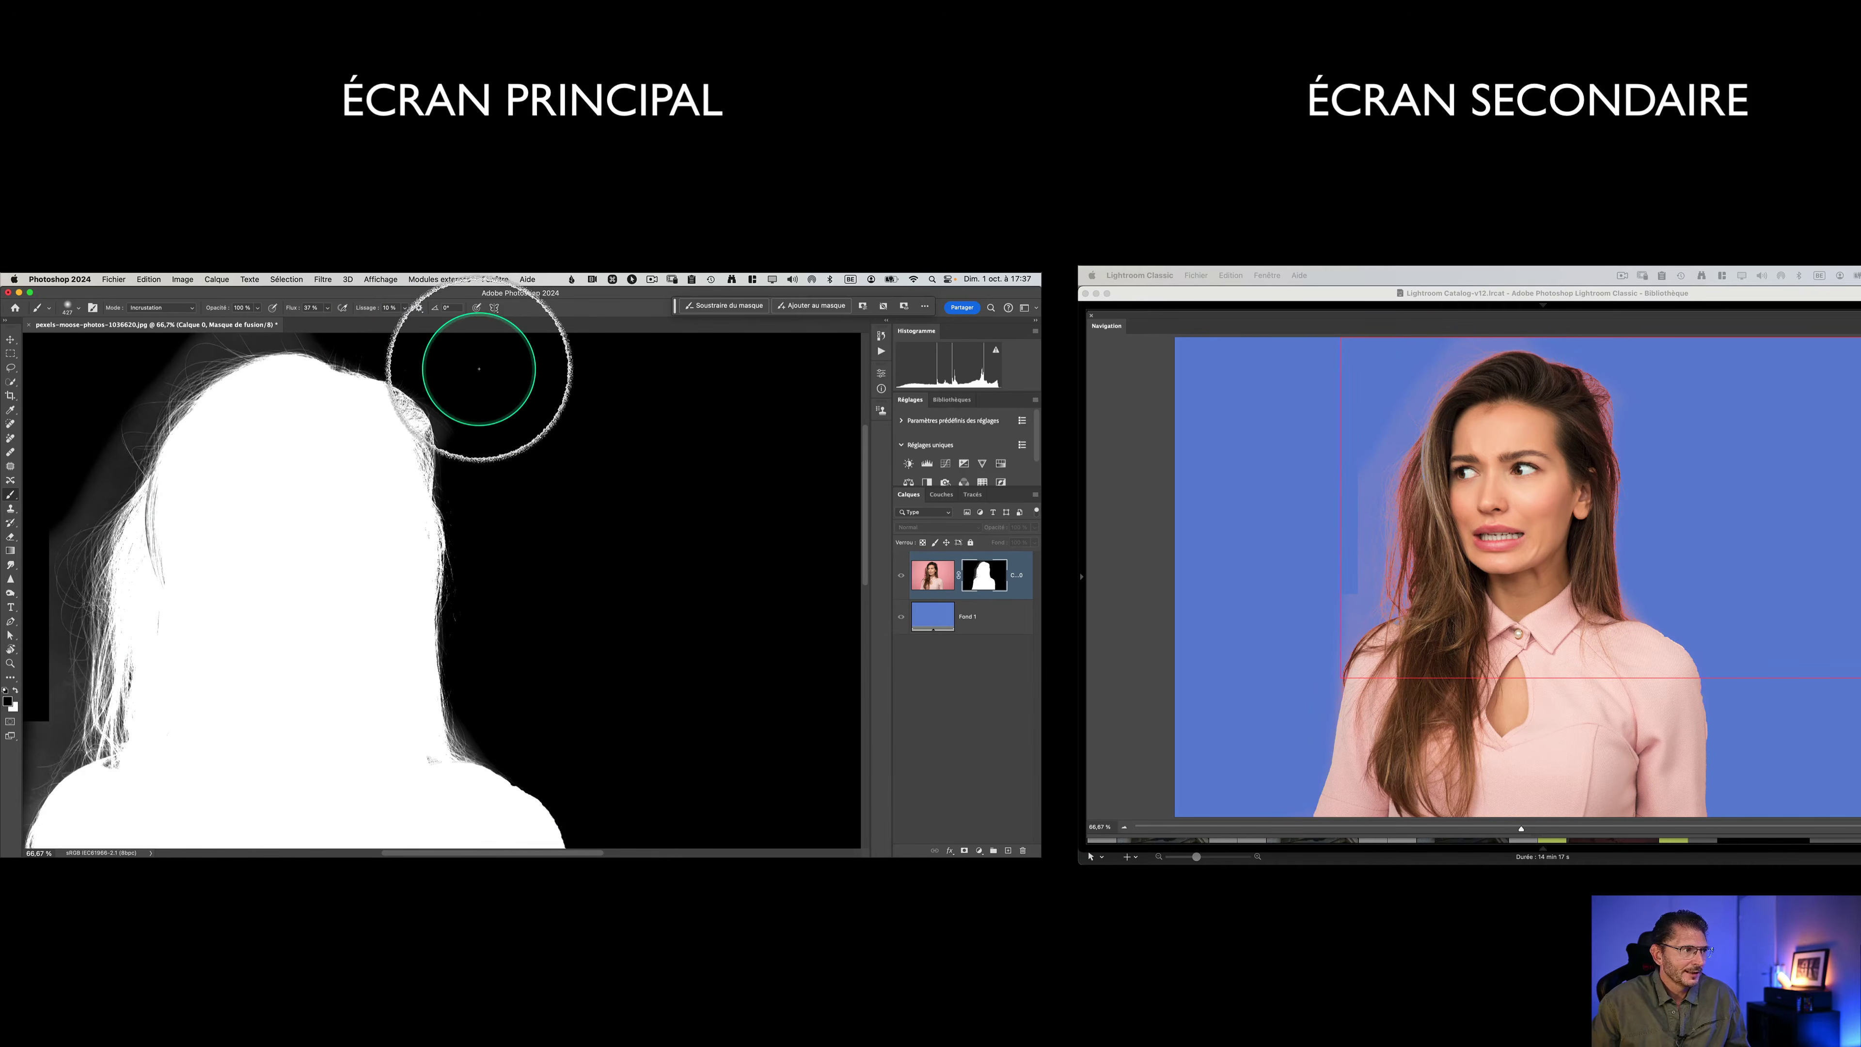
key("super+z")
key("space")
left_click_drag(334, 385, 515, 477)
left_click_drag(1521, 828, 1558, 827)
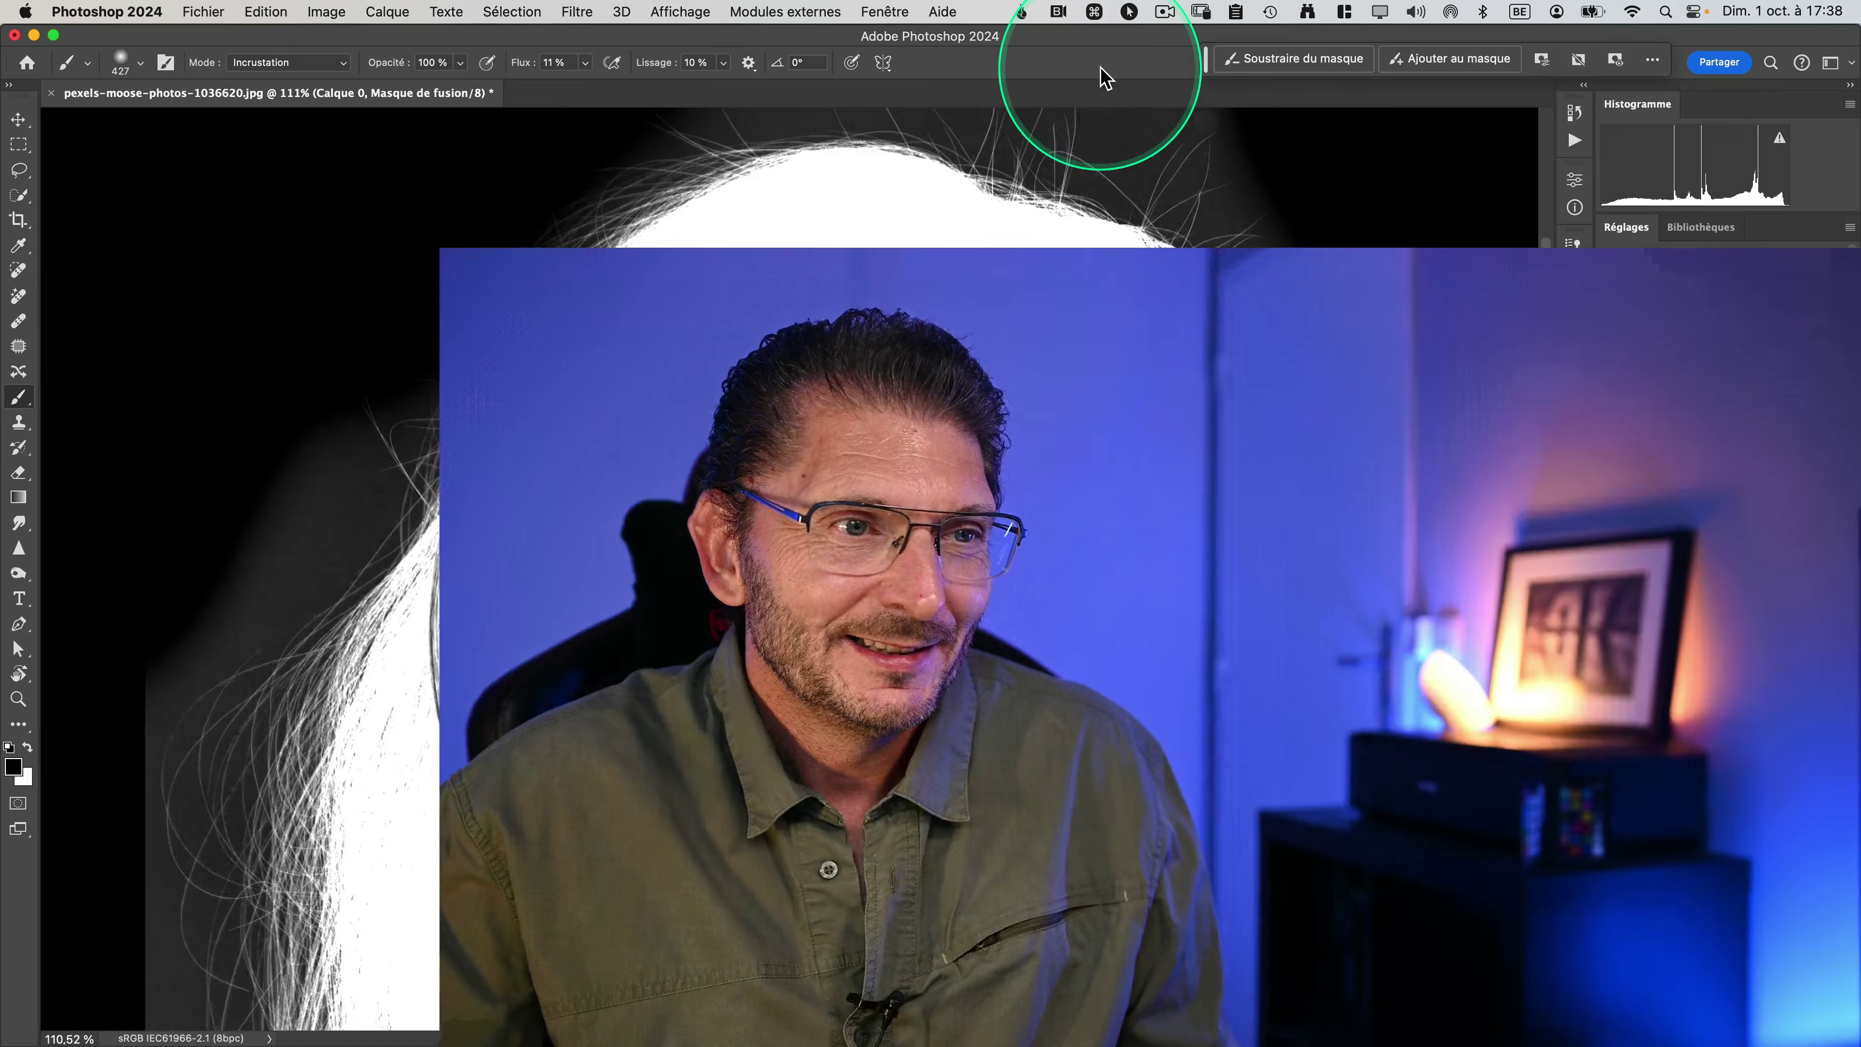
Step: Open a second window for pexels-moose-photos-1036620.jpg and compare its composite view with the mask window
key("0")
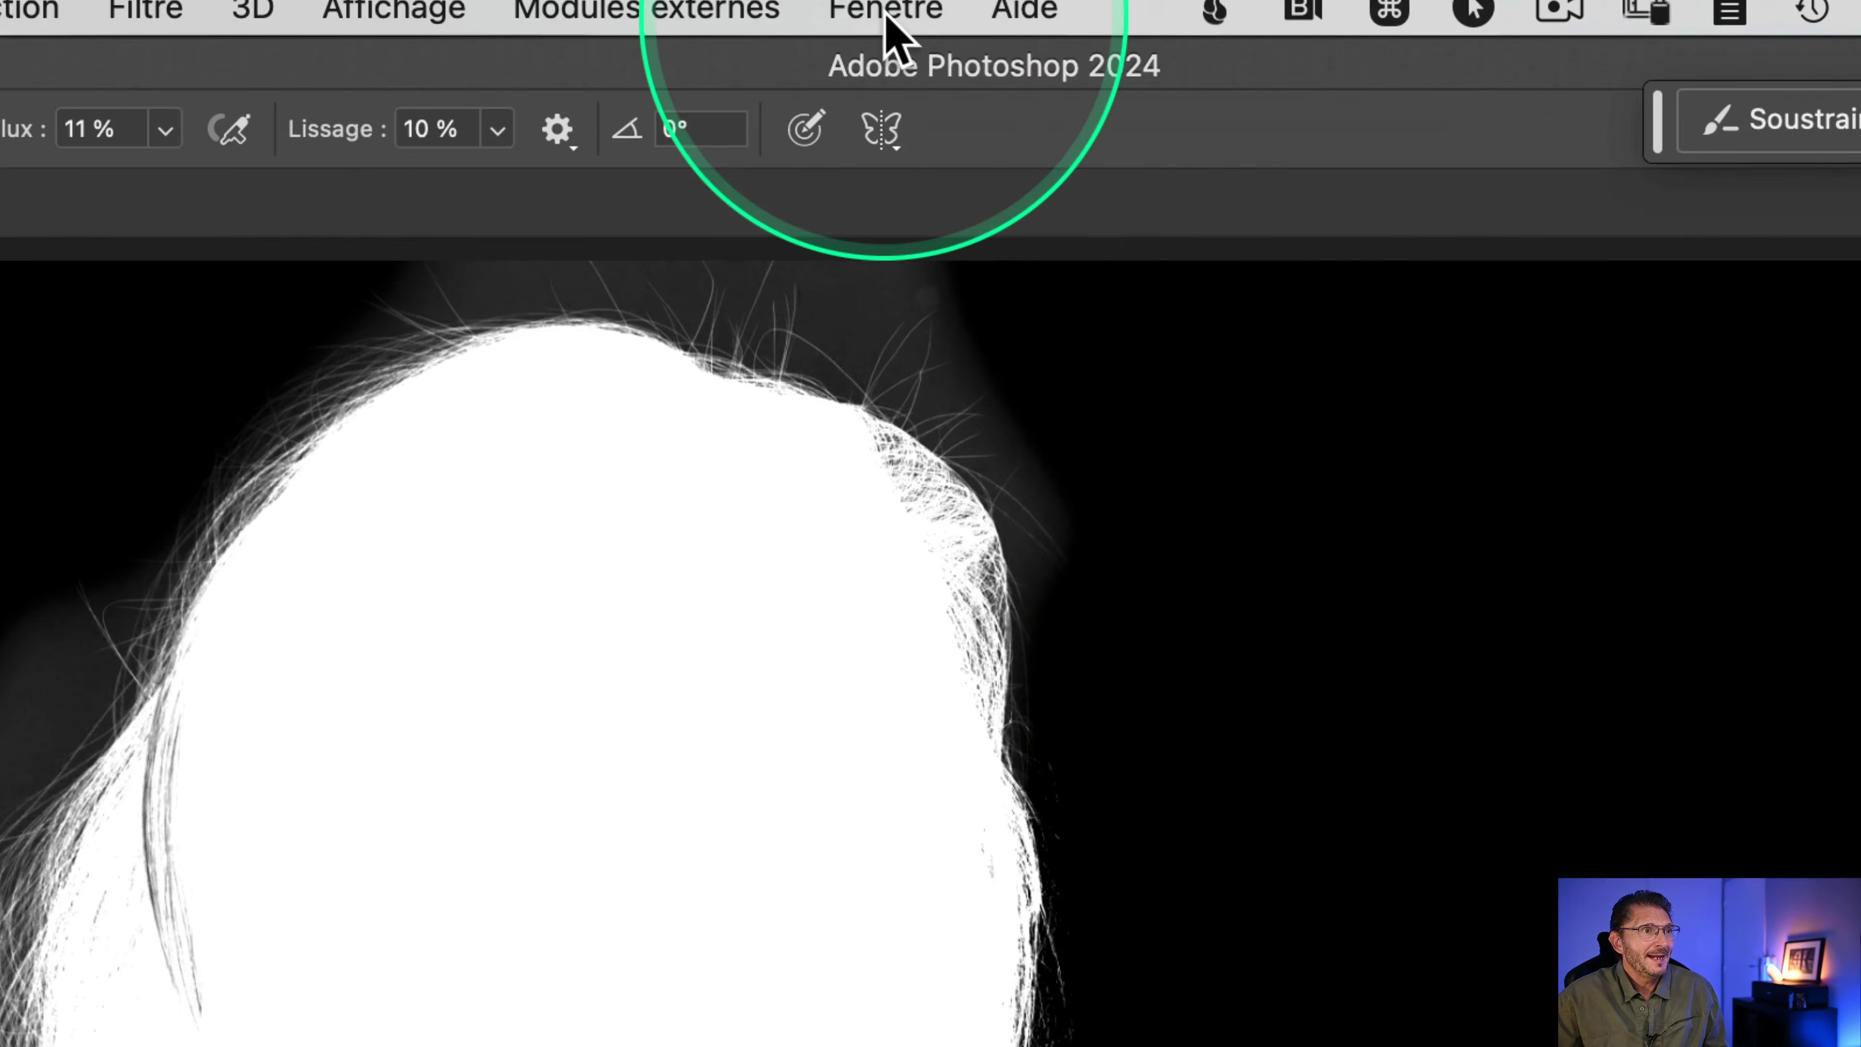
left_click(885, 13)
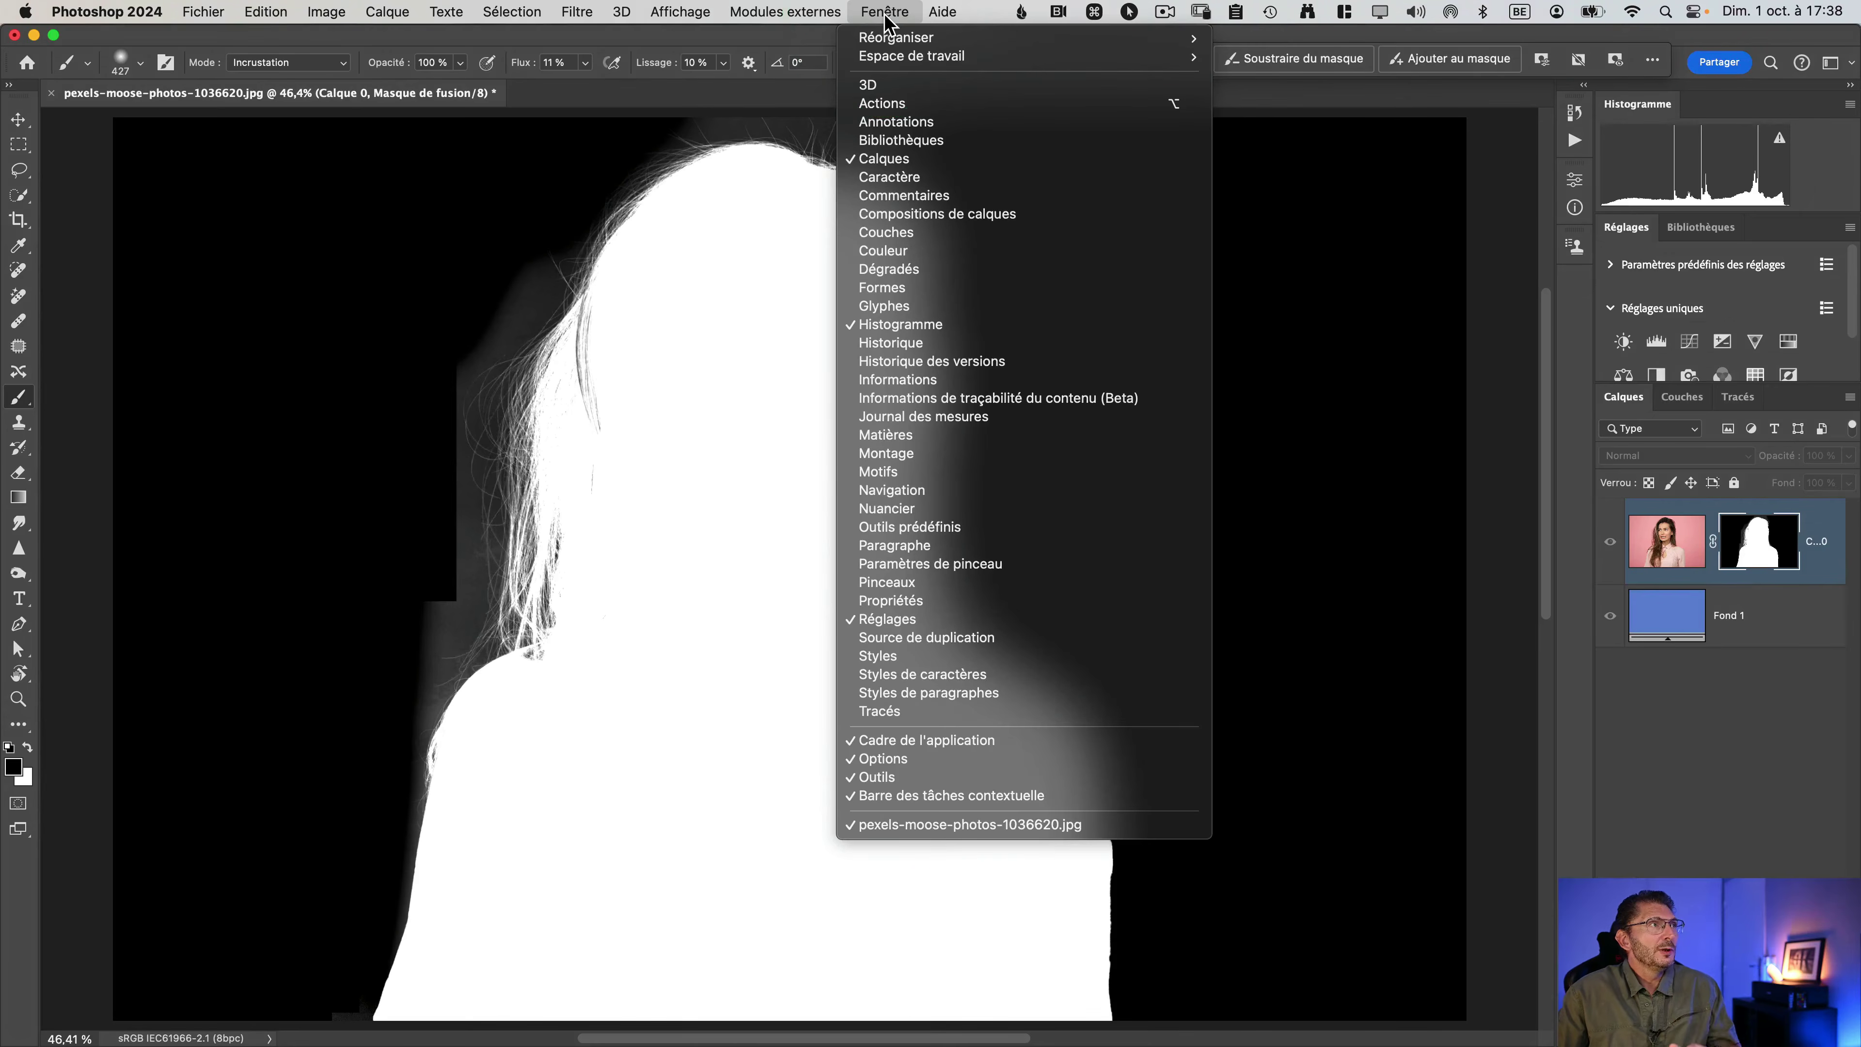
mouse_move(952, 37)
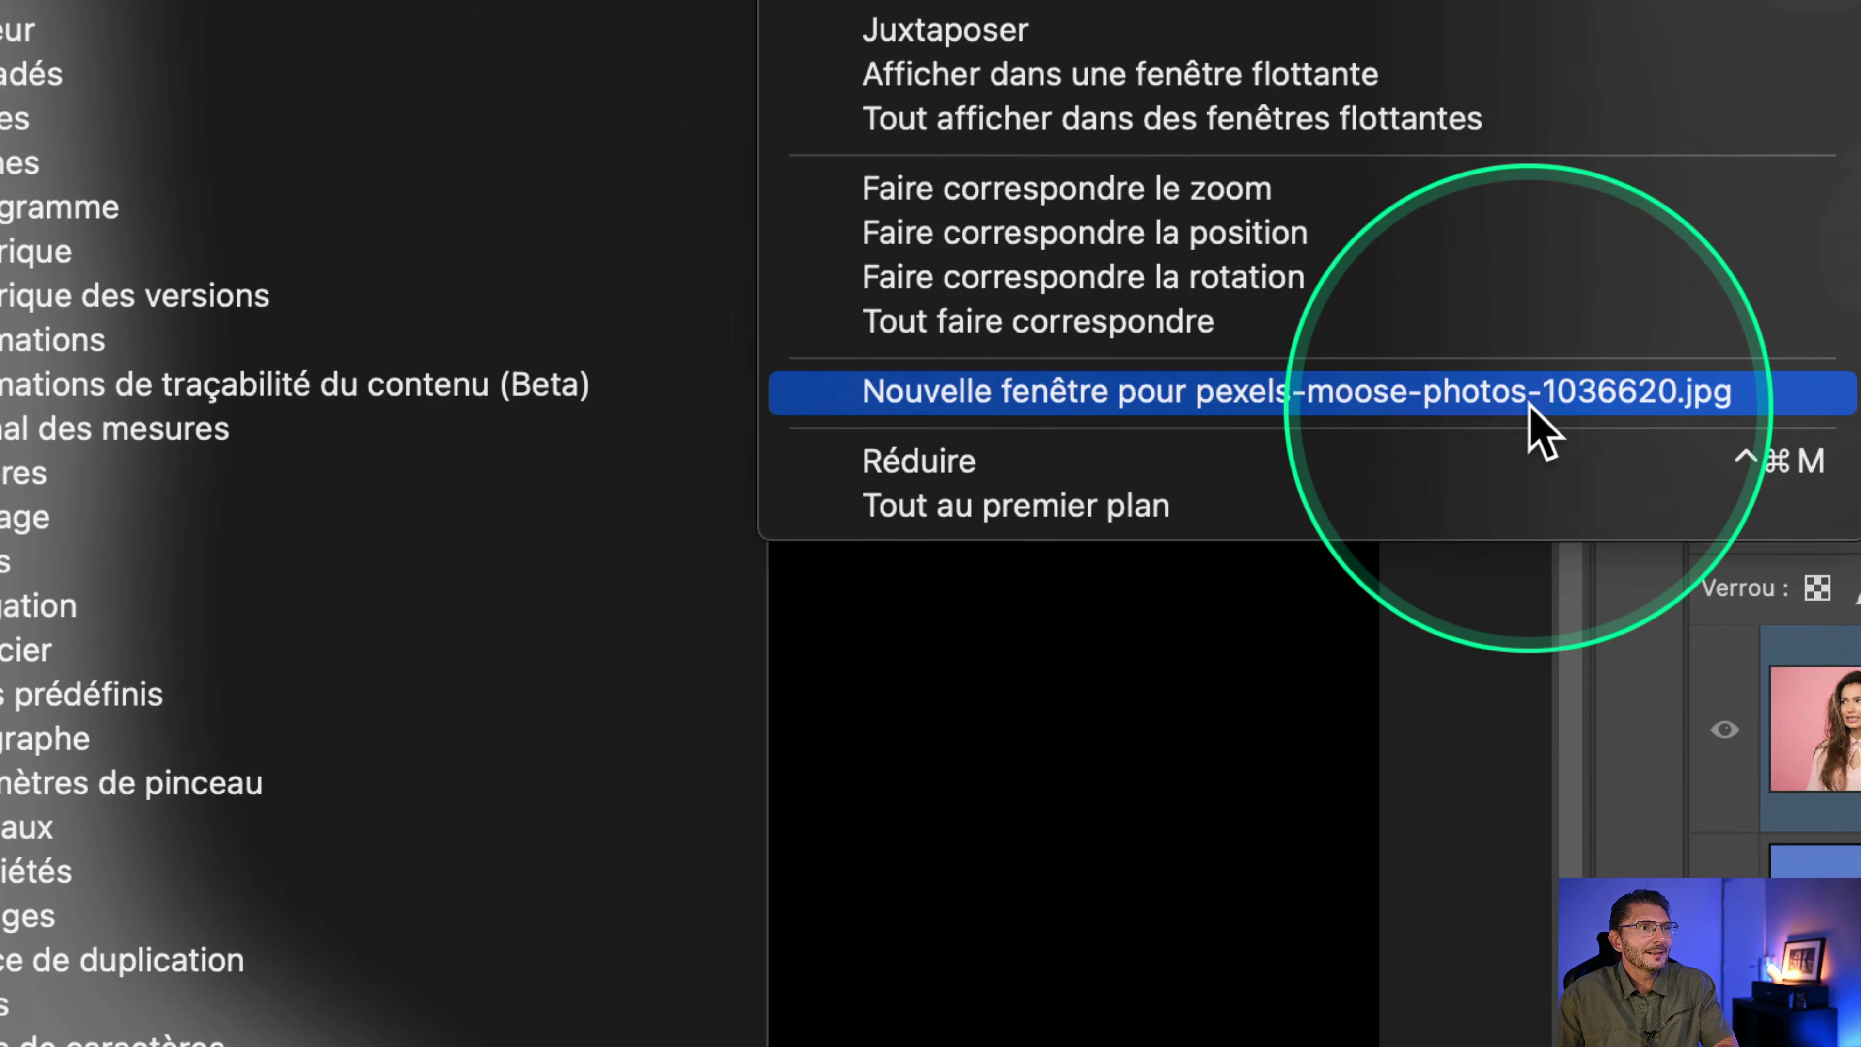
left_click(1529, 404)
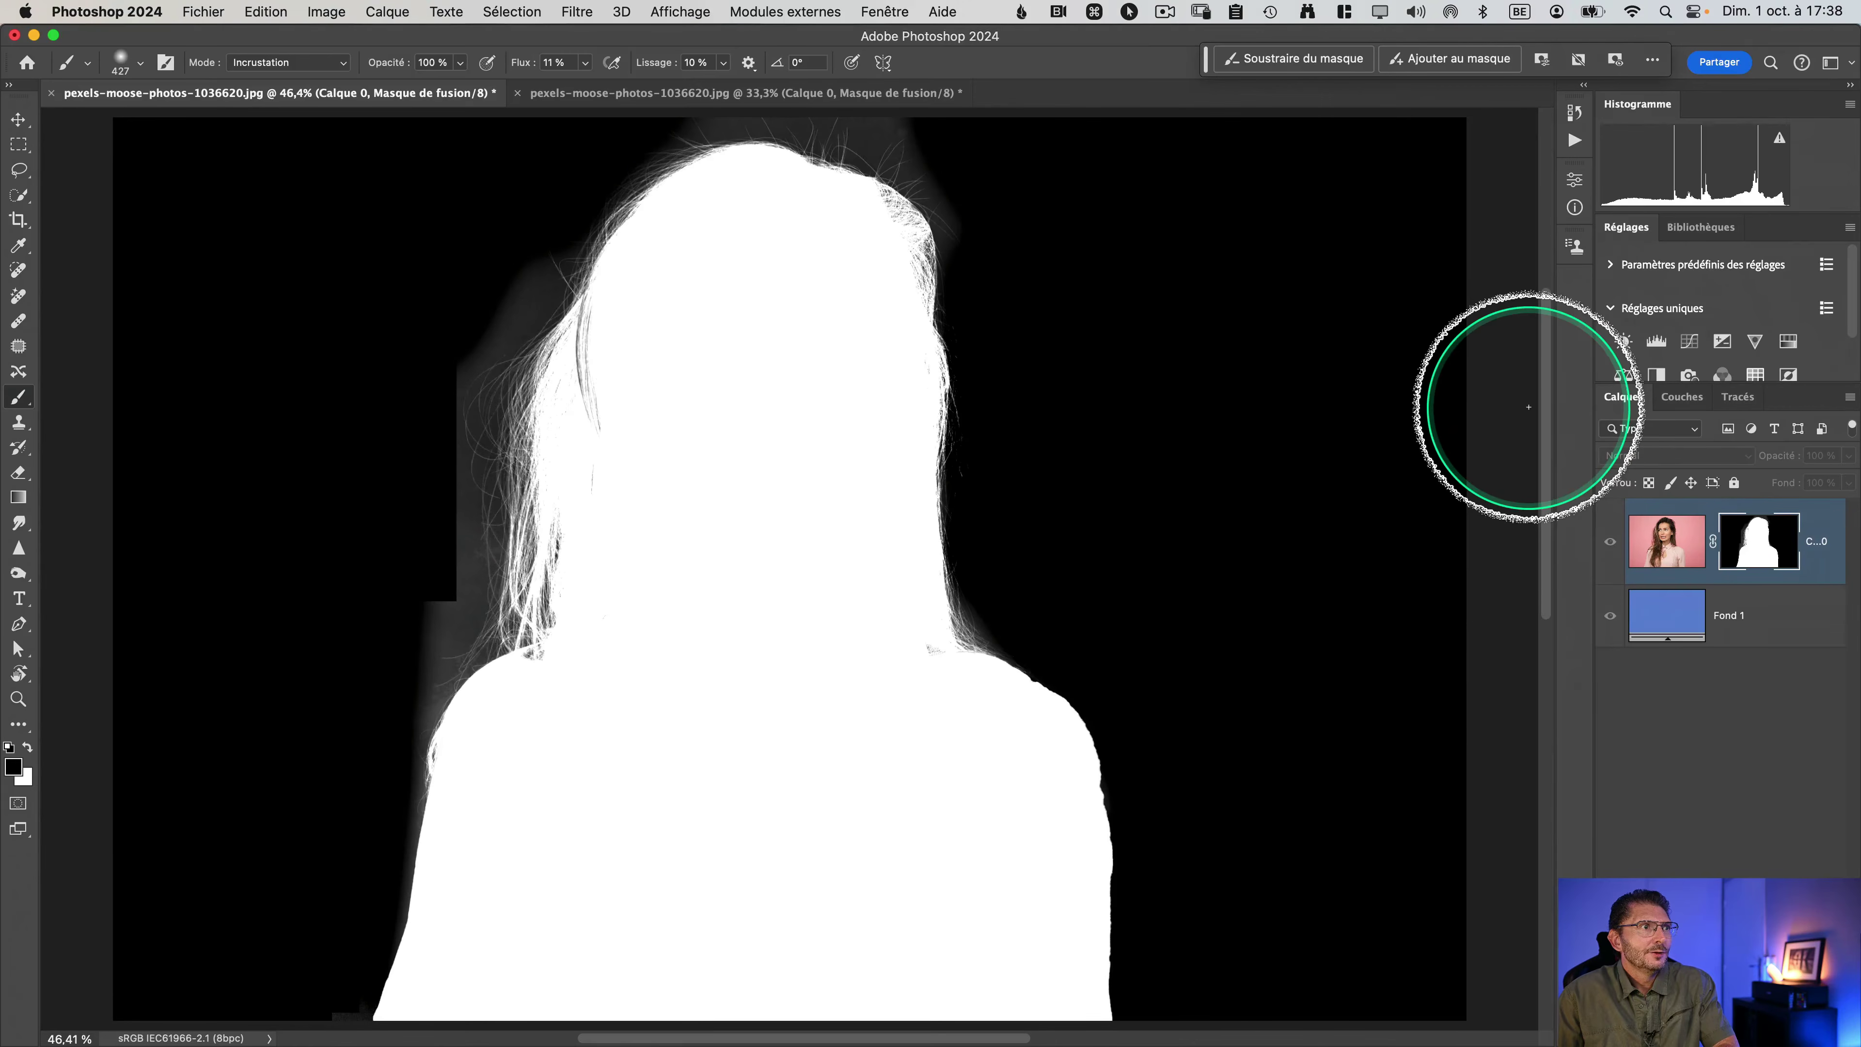
left_click(666, 94)
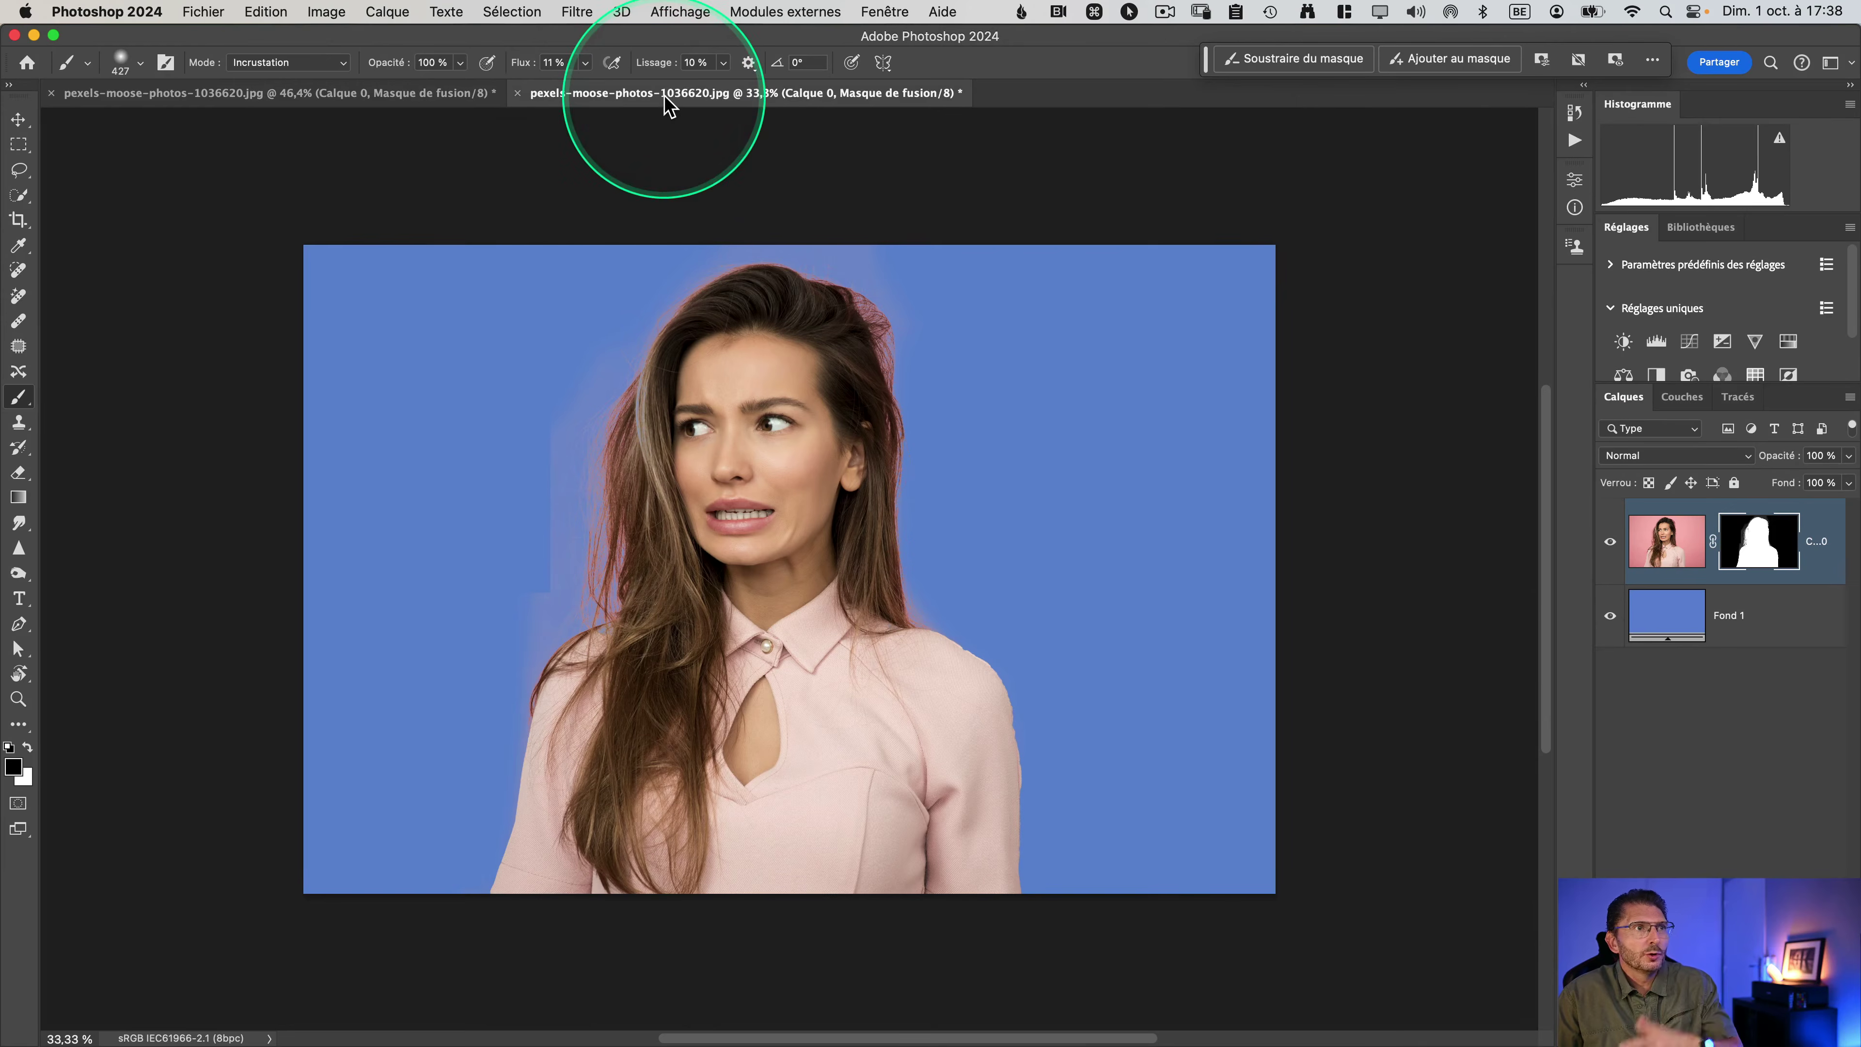
left_click(480, 94)
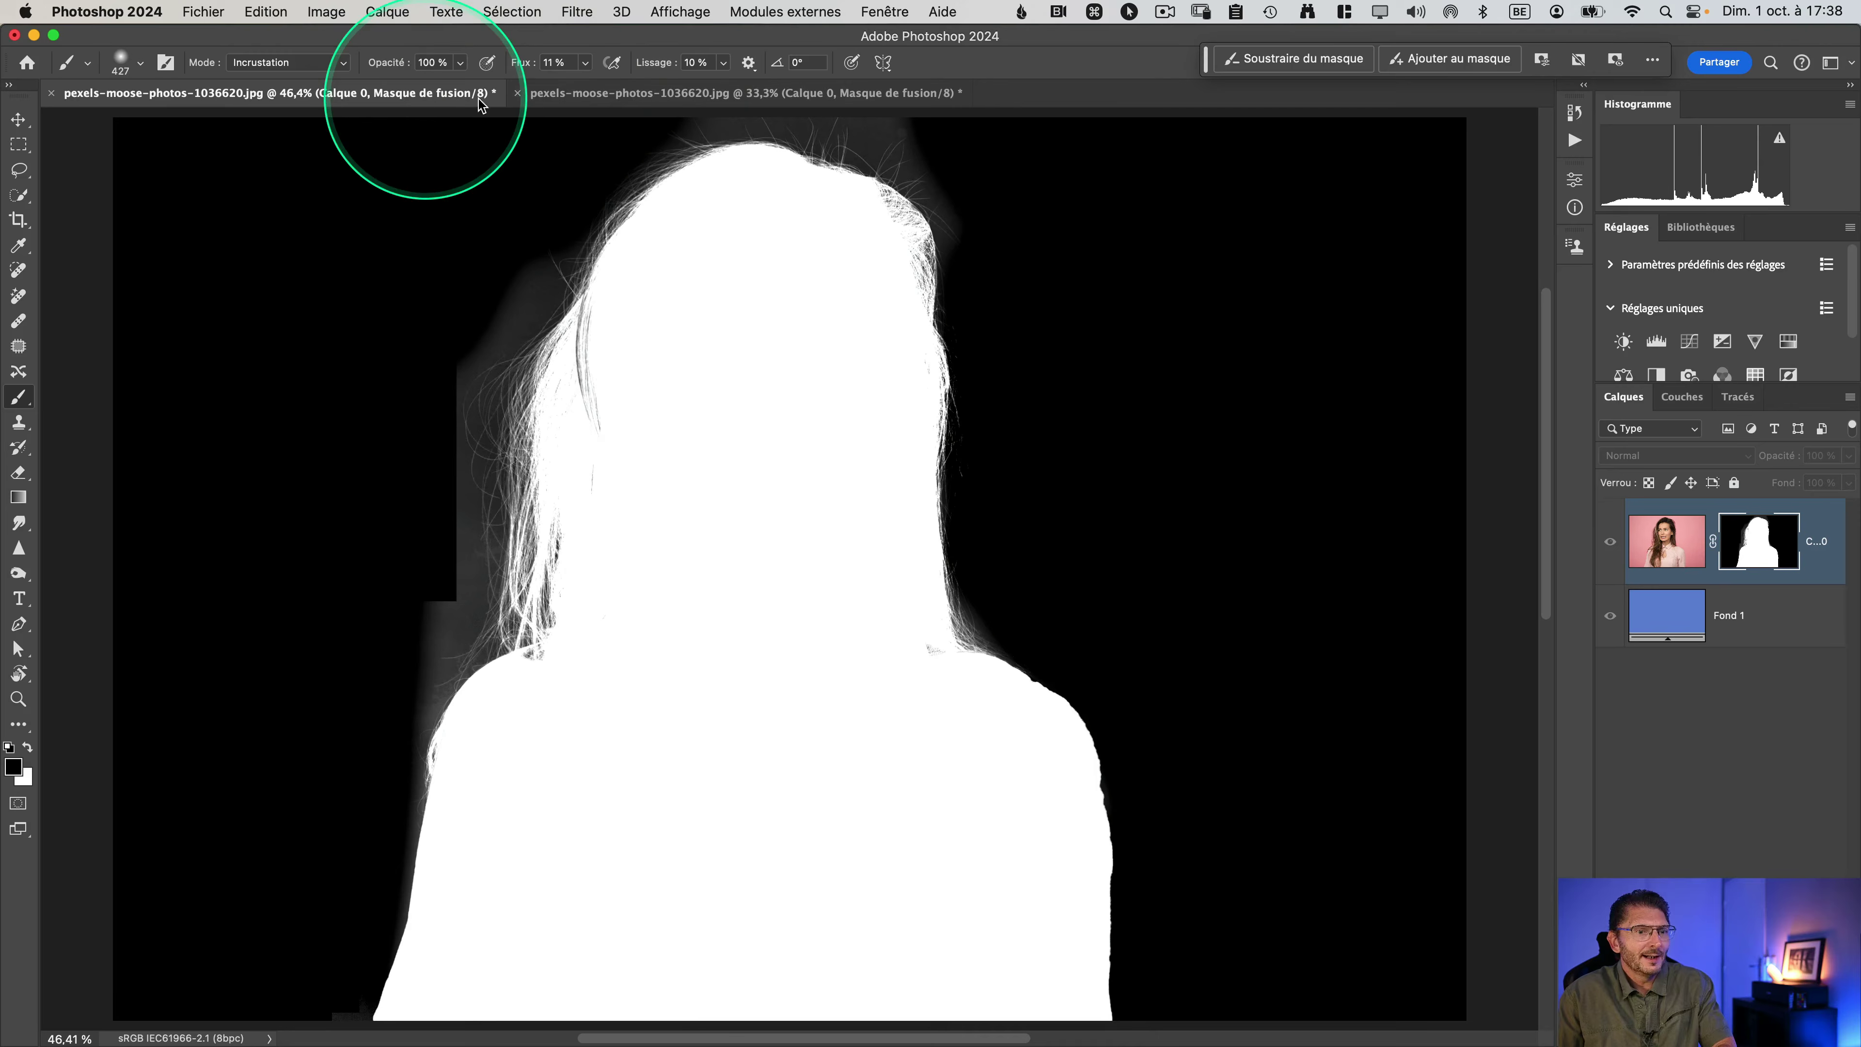
left_click(645, 94)
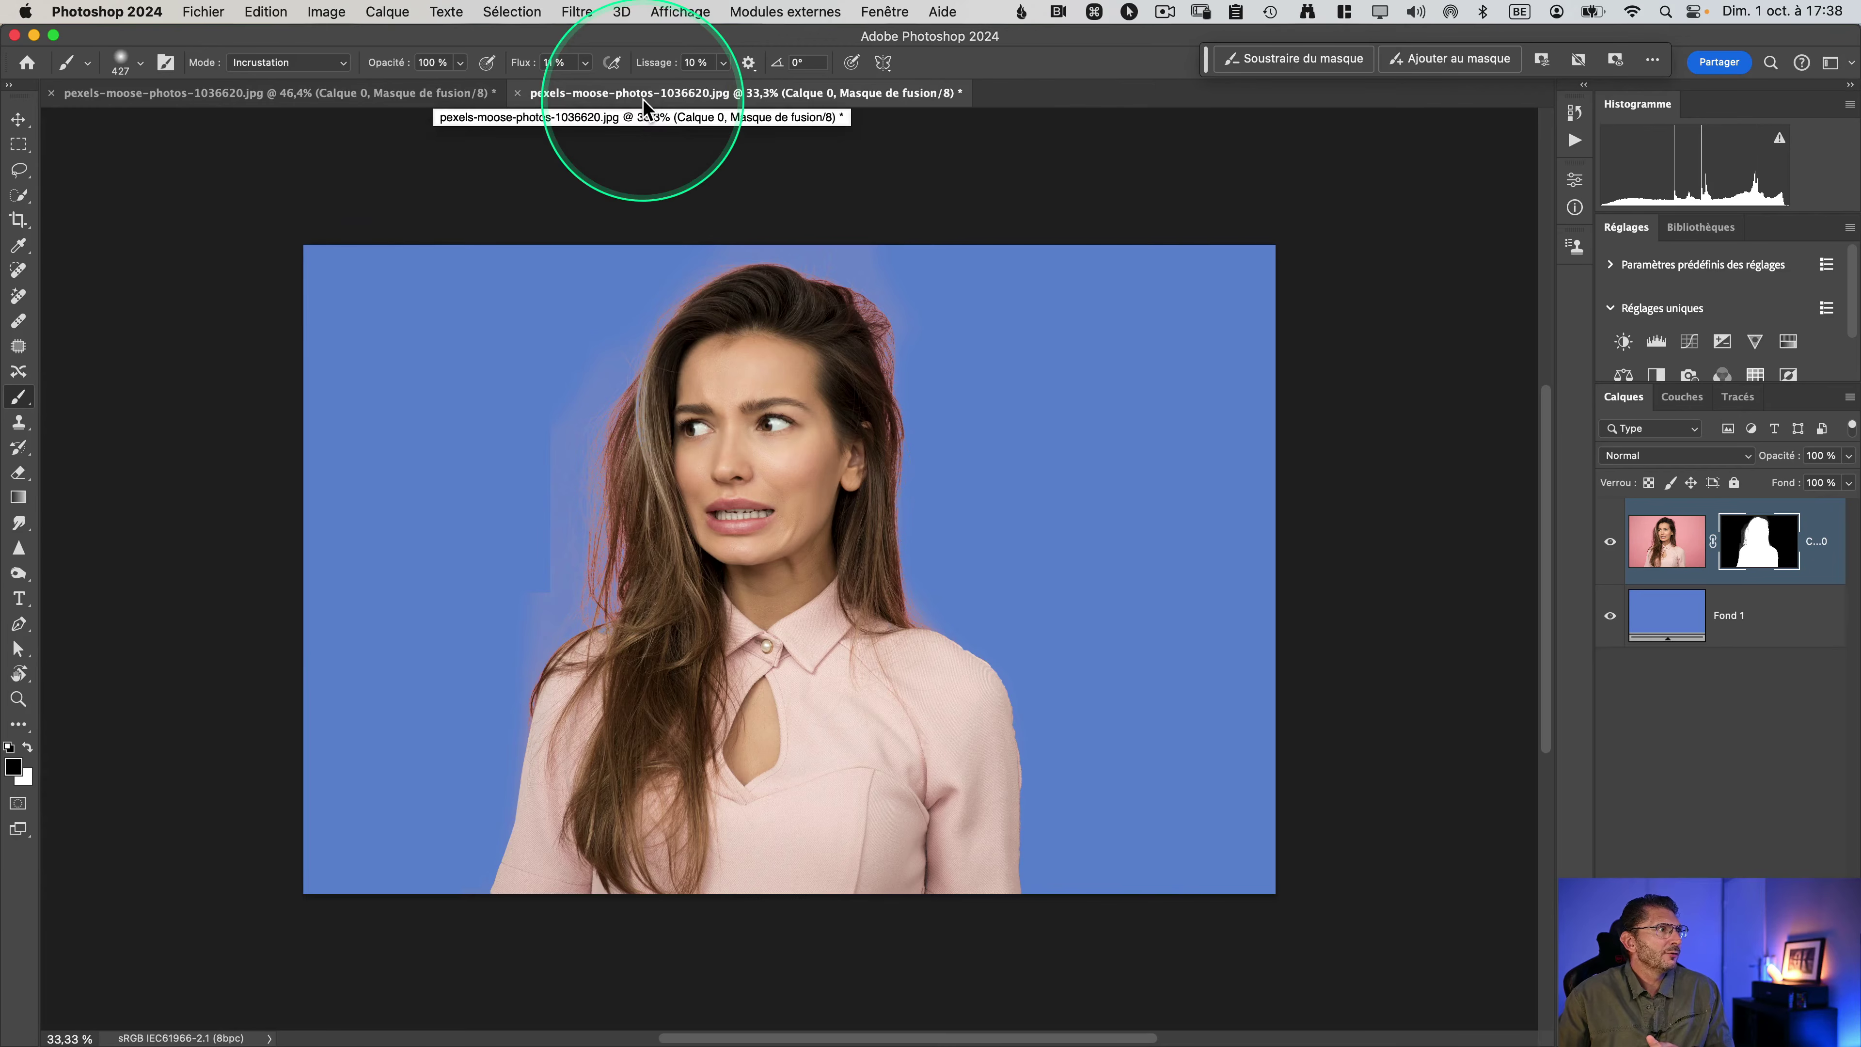
Step: Tile the two document windows one above the other in a horizontal mosaic
left_click(883, 12)
mouse_move(911, 41)
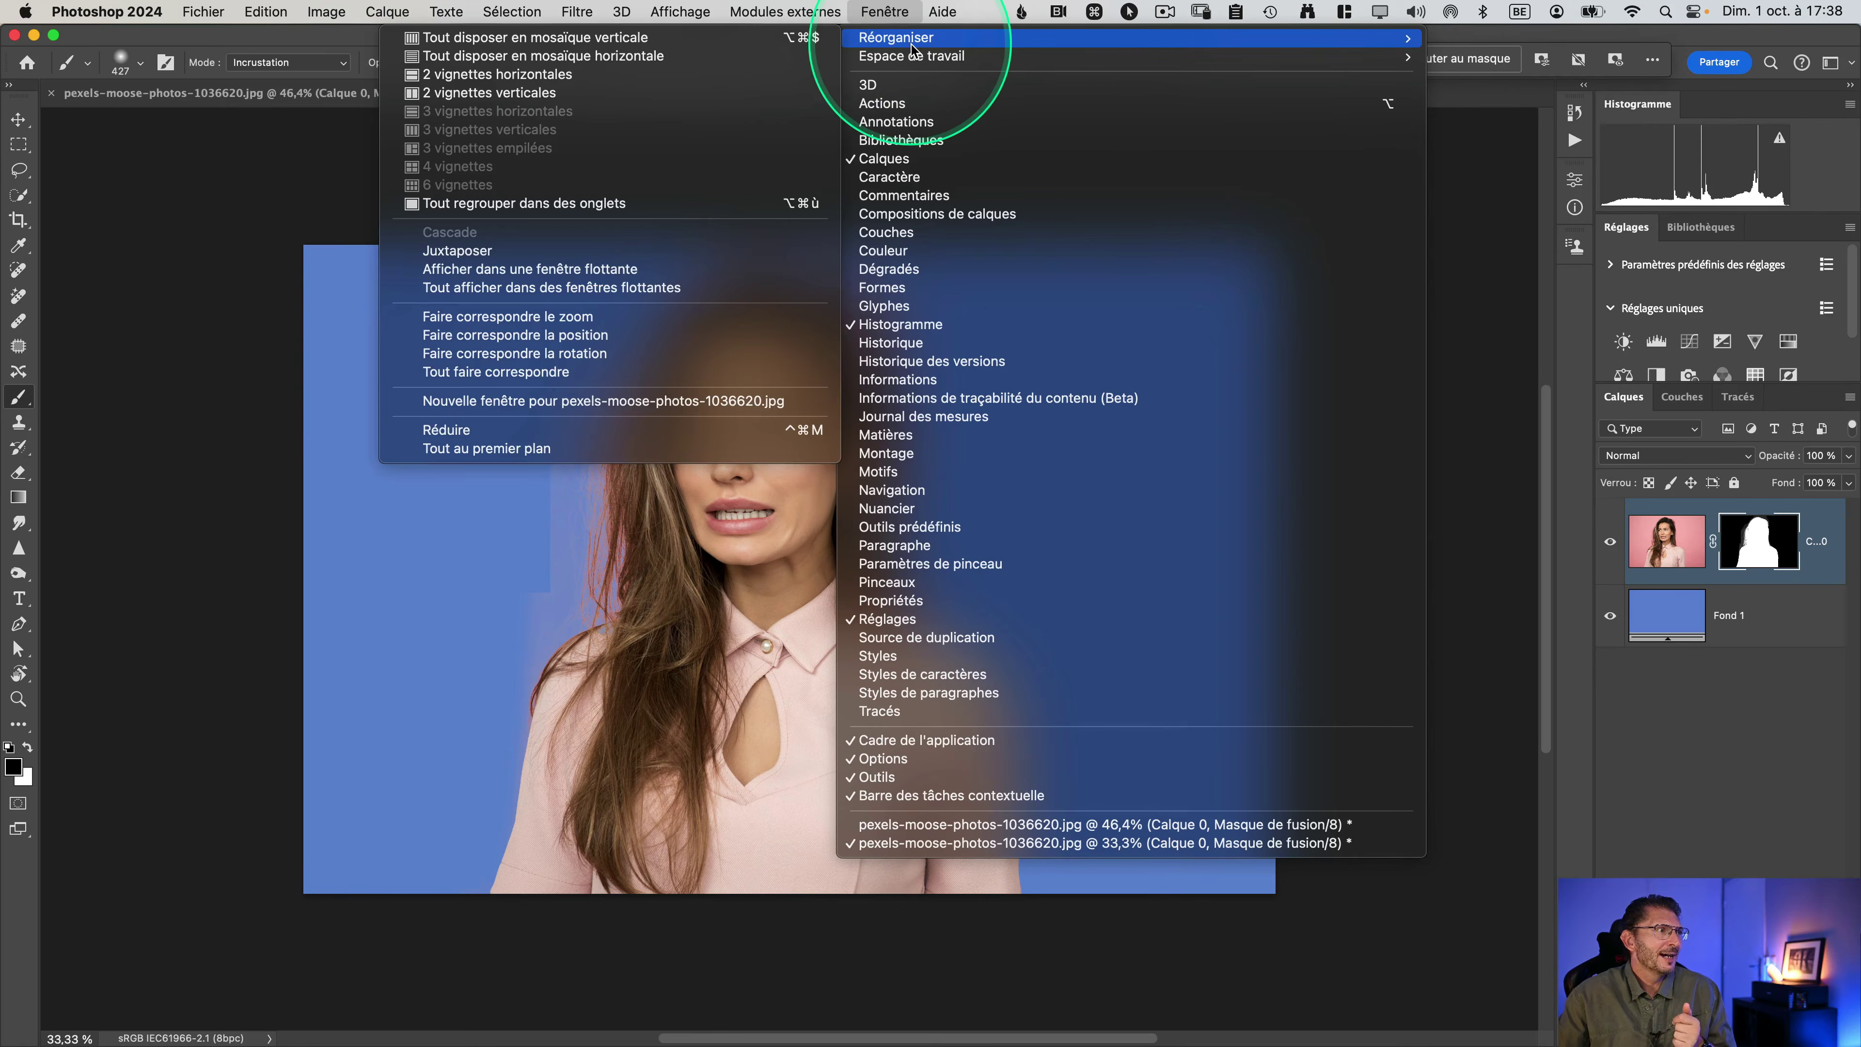
left_click(554, 57)
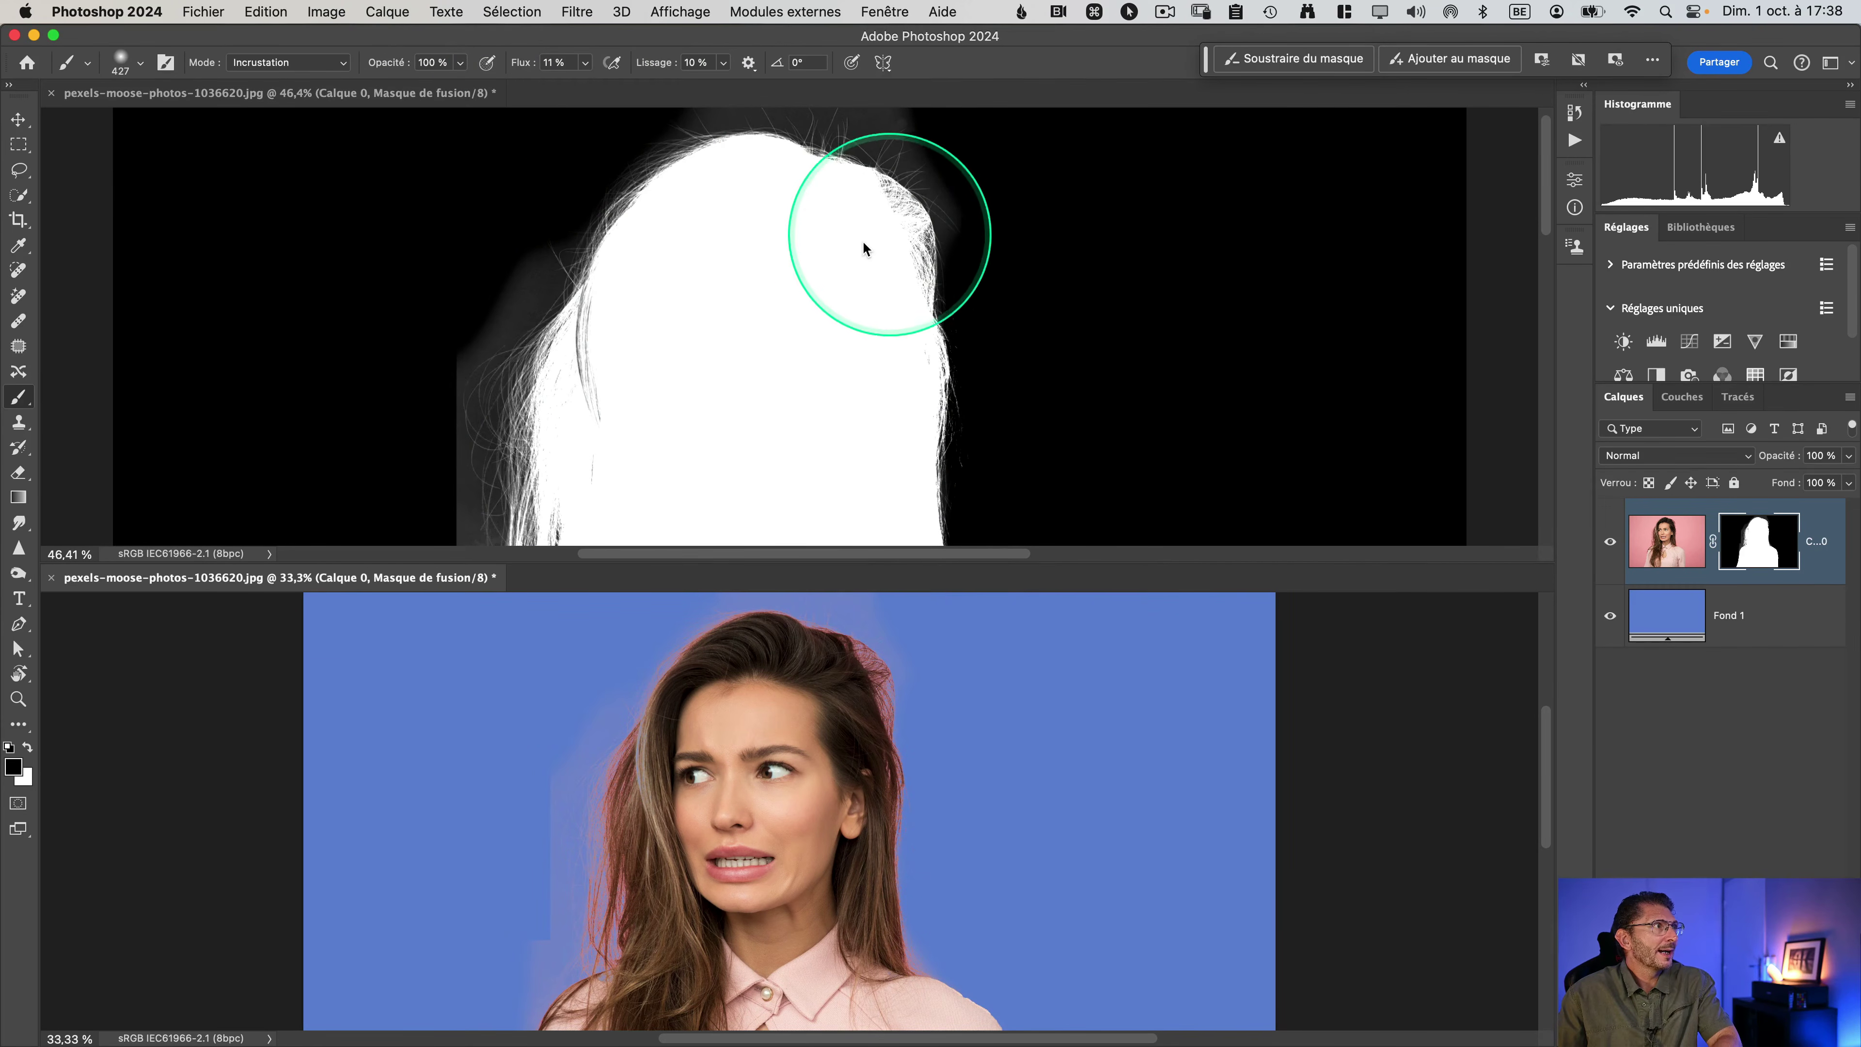
Step: Tile the mask and composite windows side by side and view the left hair area at 100% in both
left_click(883, 11)
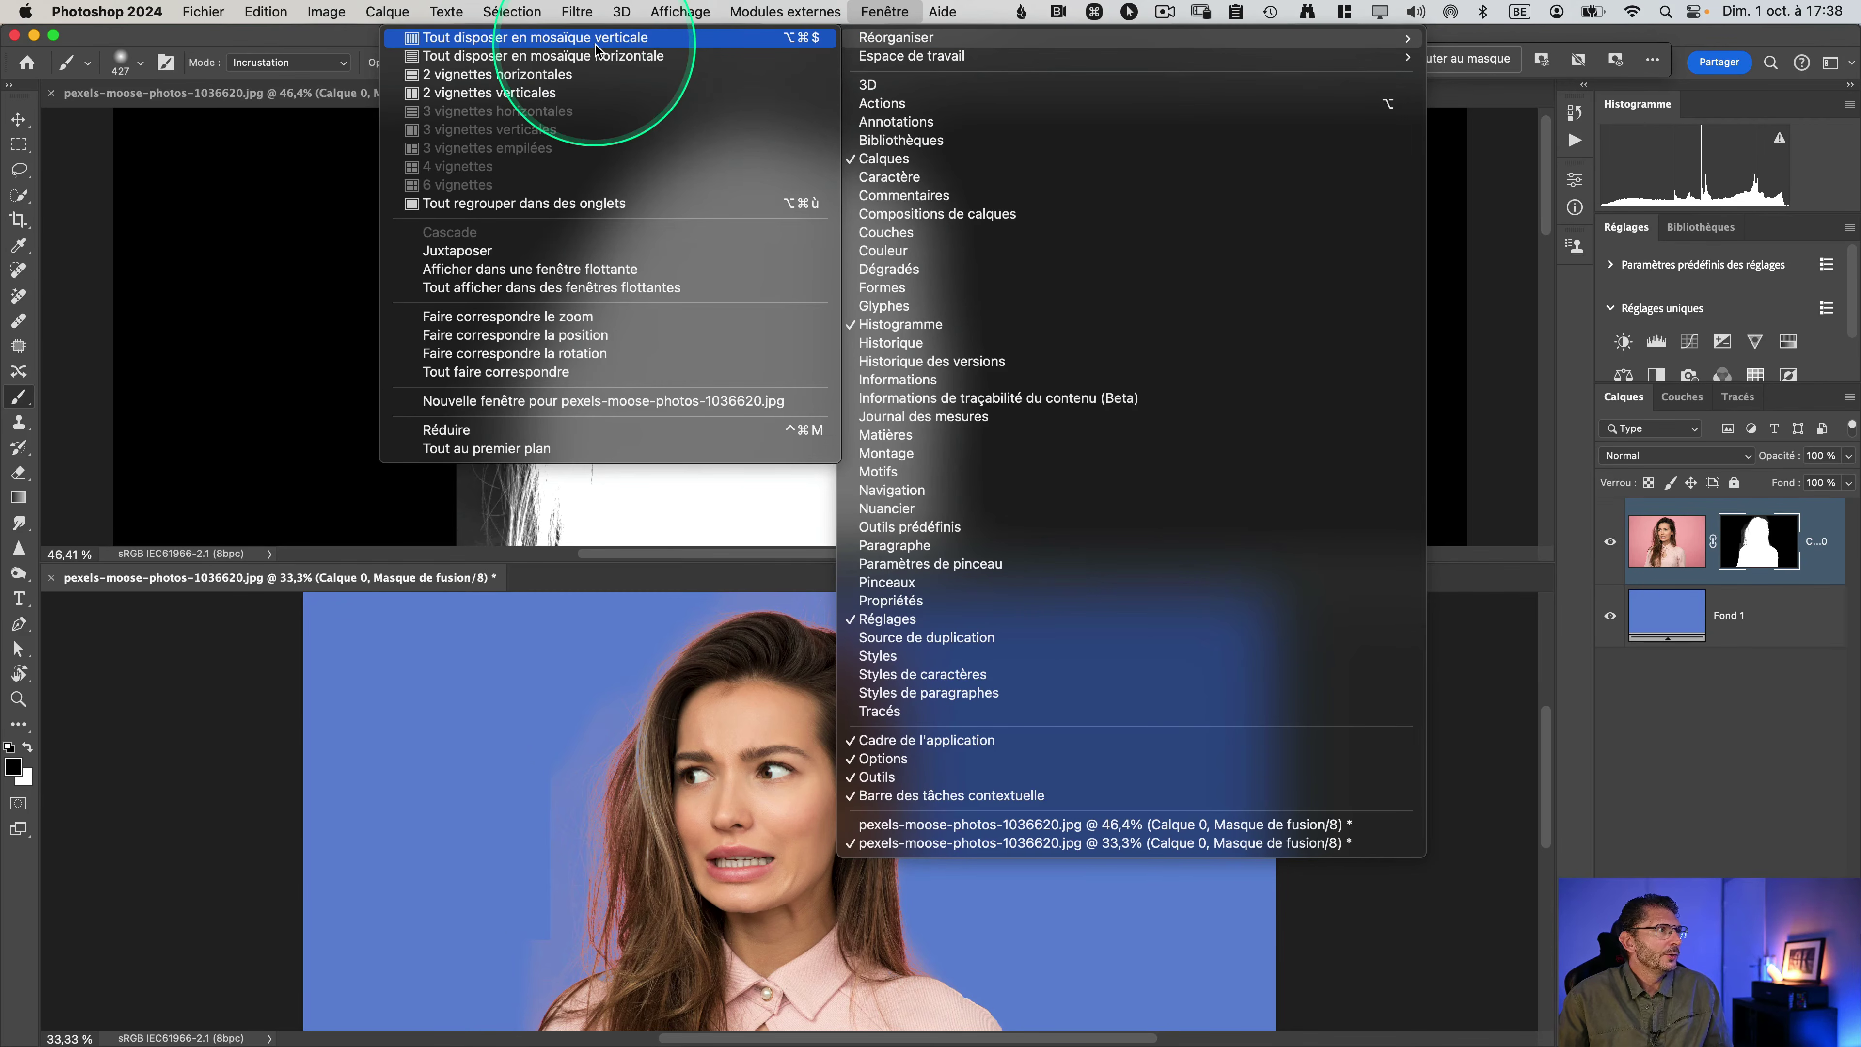
left_click(597, 43)
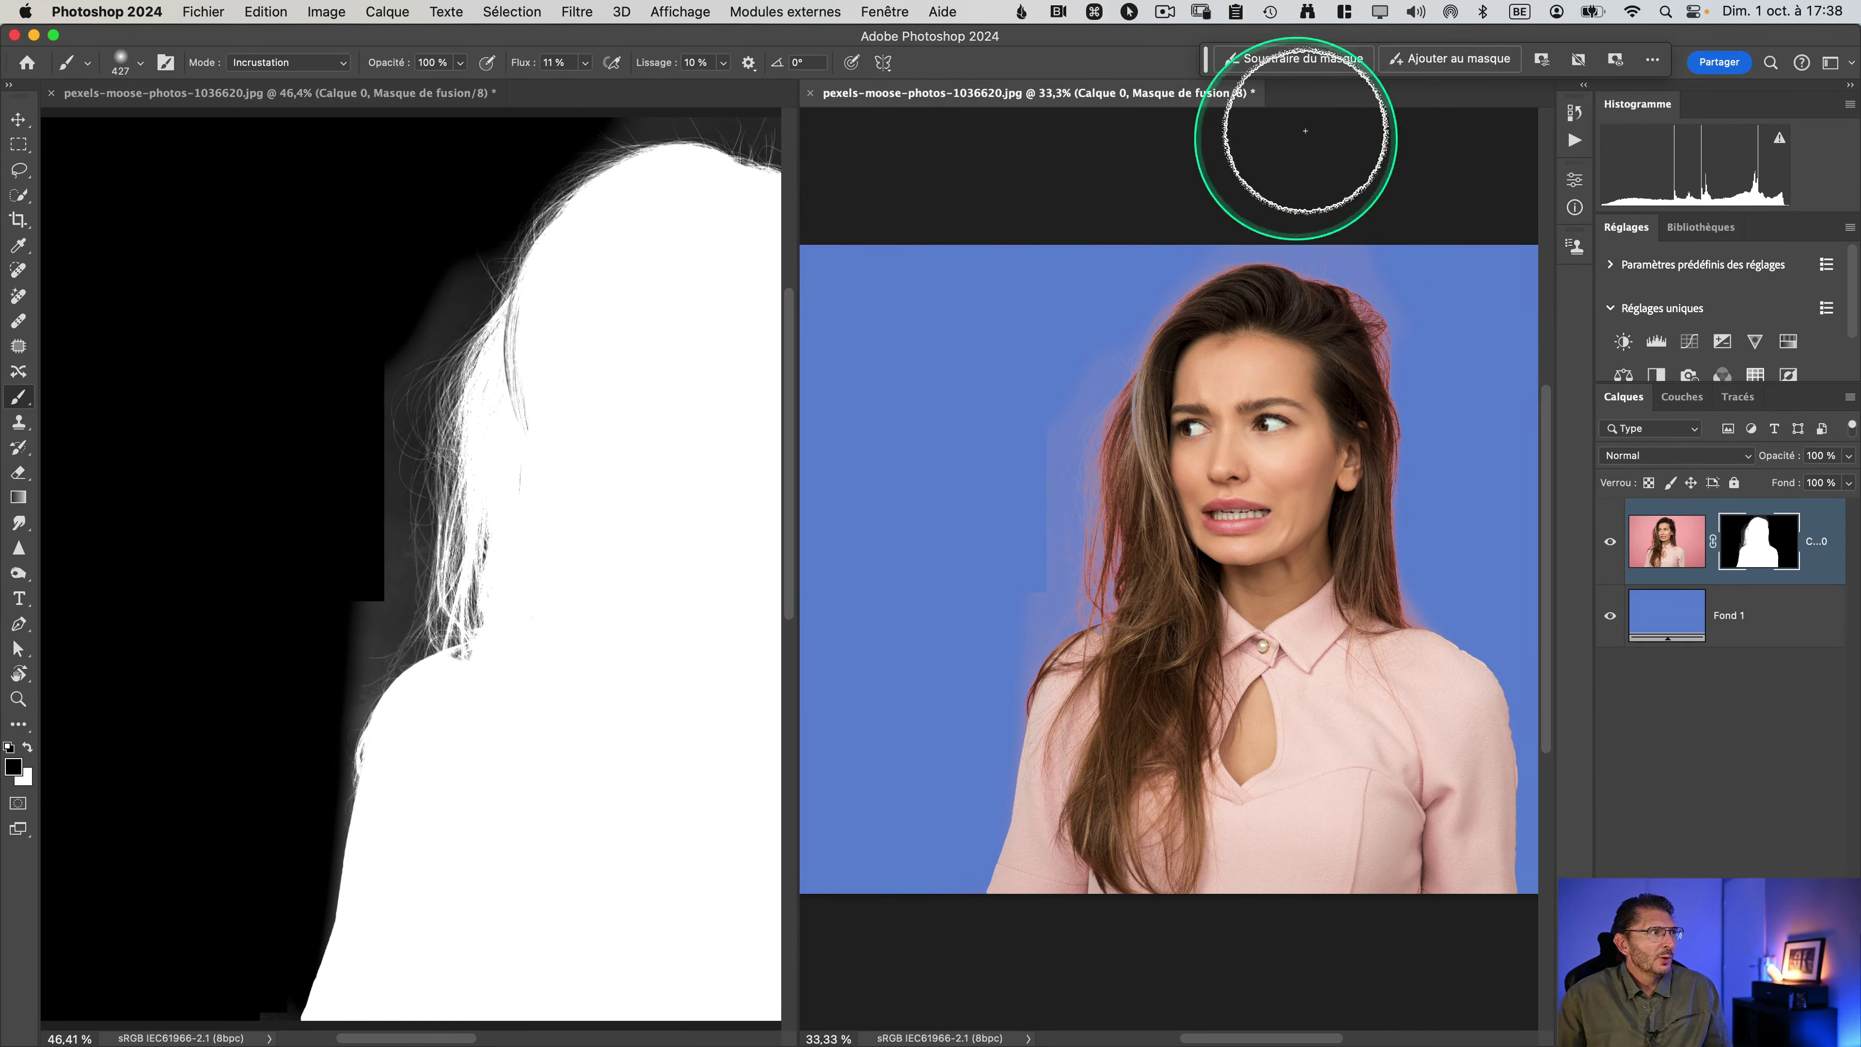
key("super+1")
key("space")
mouse_move(1141, 214)
left_mouse_down()
mouse_move(1176, 413)
mouse_move(1069, 651)
left_mouse_up()
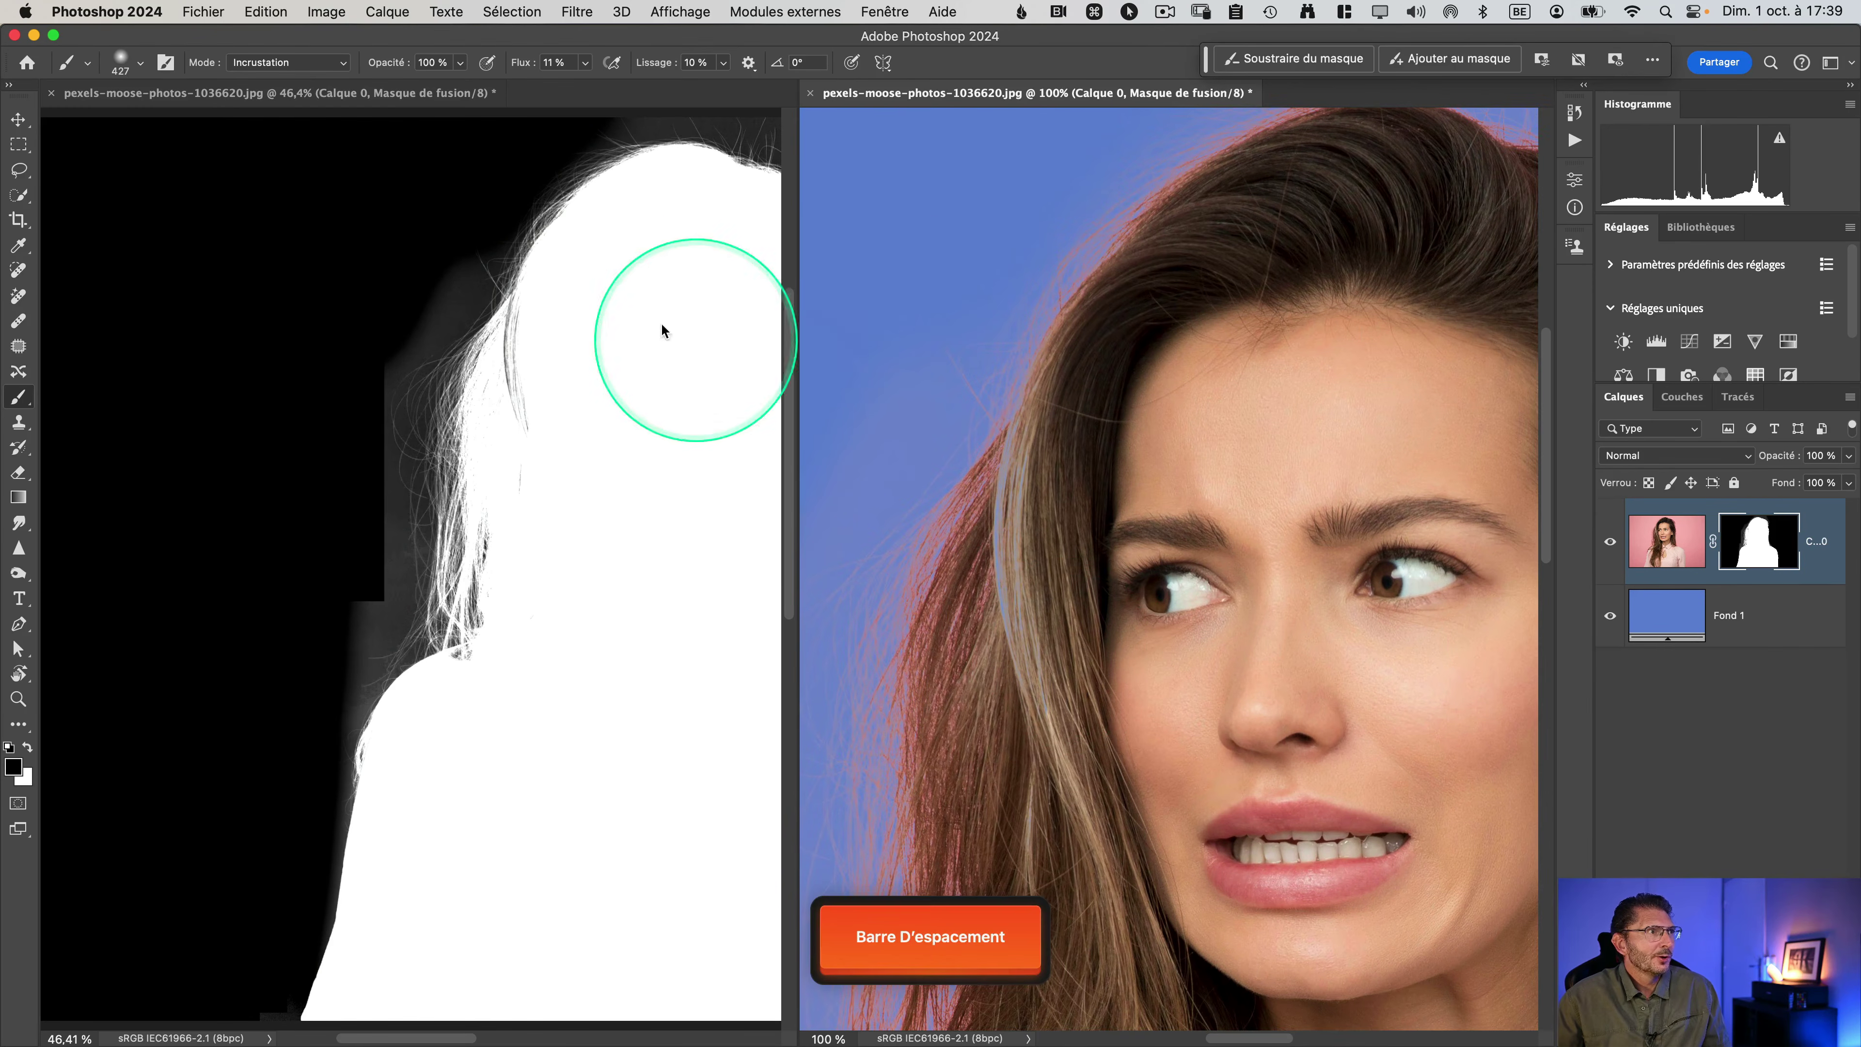
left_click(363, 235)
key("super+1")
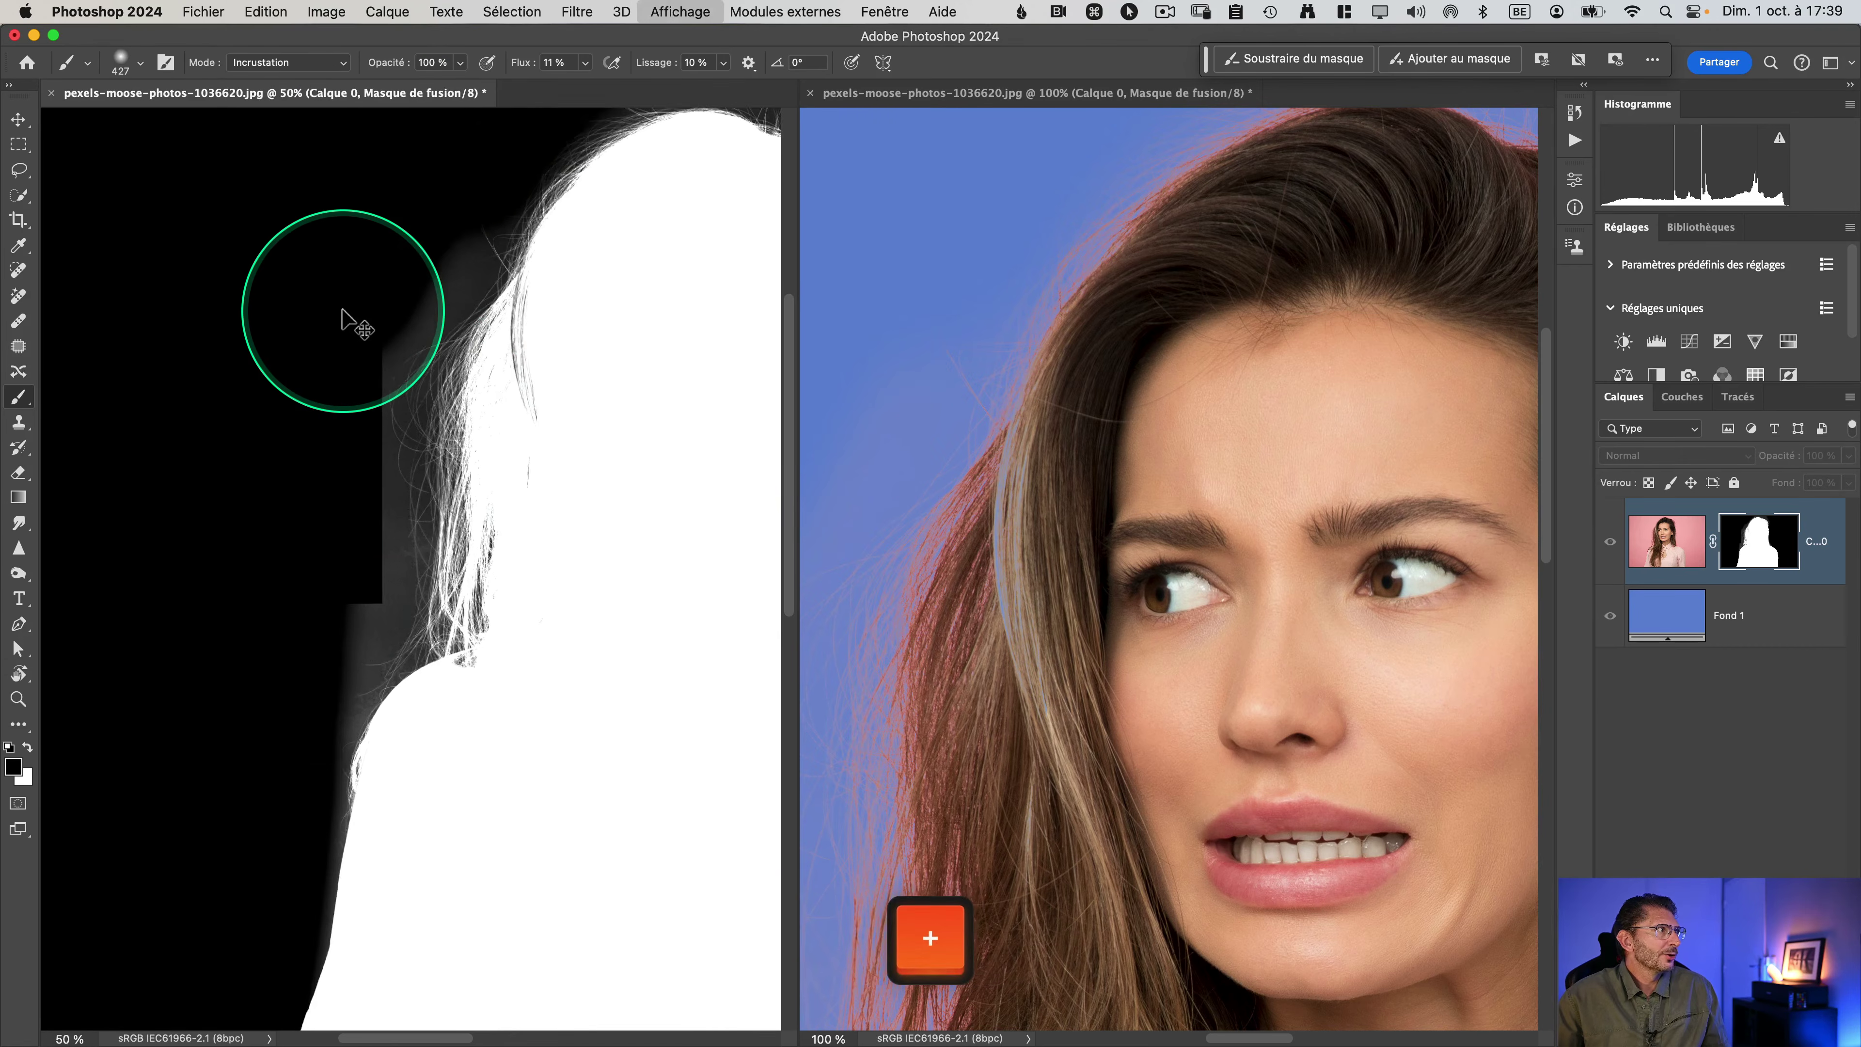
key("space")
left_click_drag(603, 291, 407, 652)
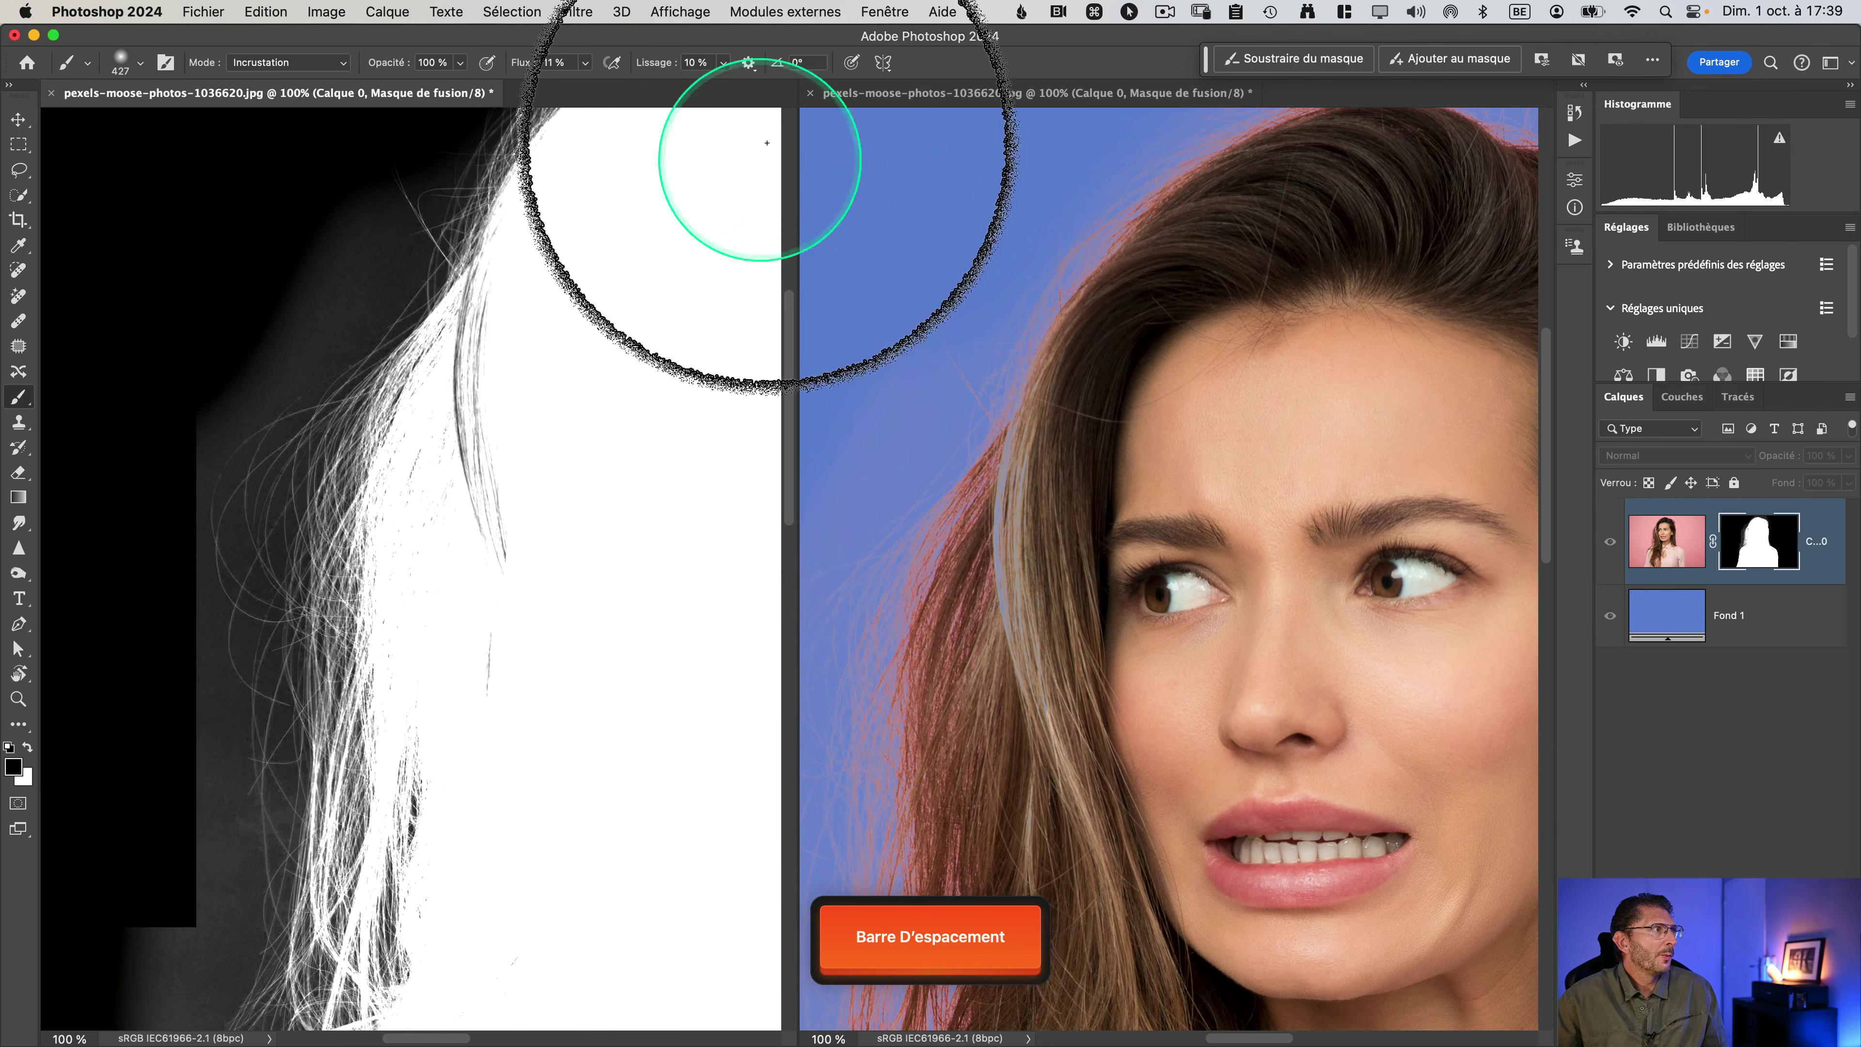
Step: Match the zoom, position and rotation of the composite window to the mask window
left_click(883, 12)
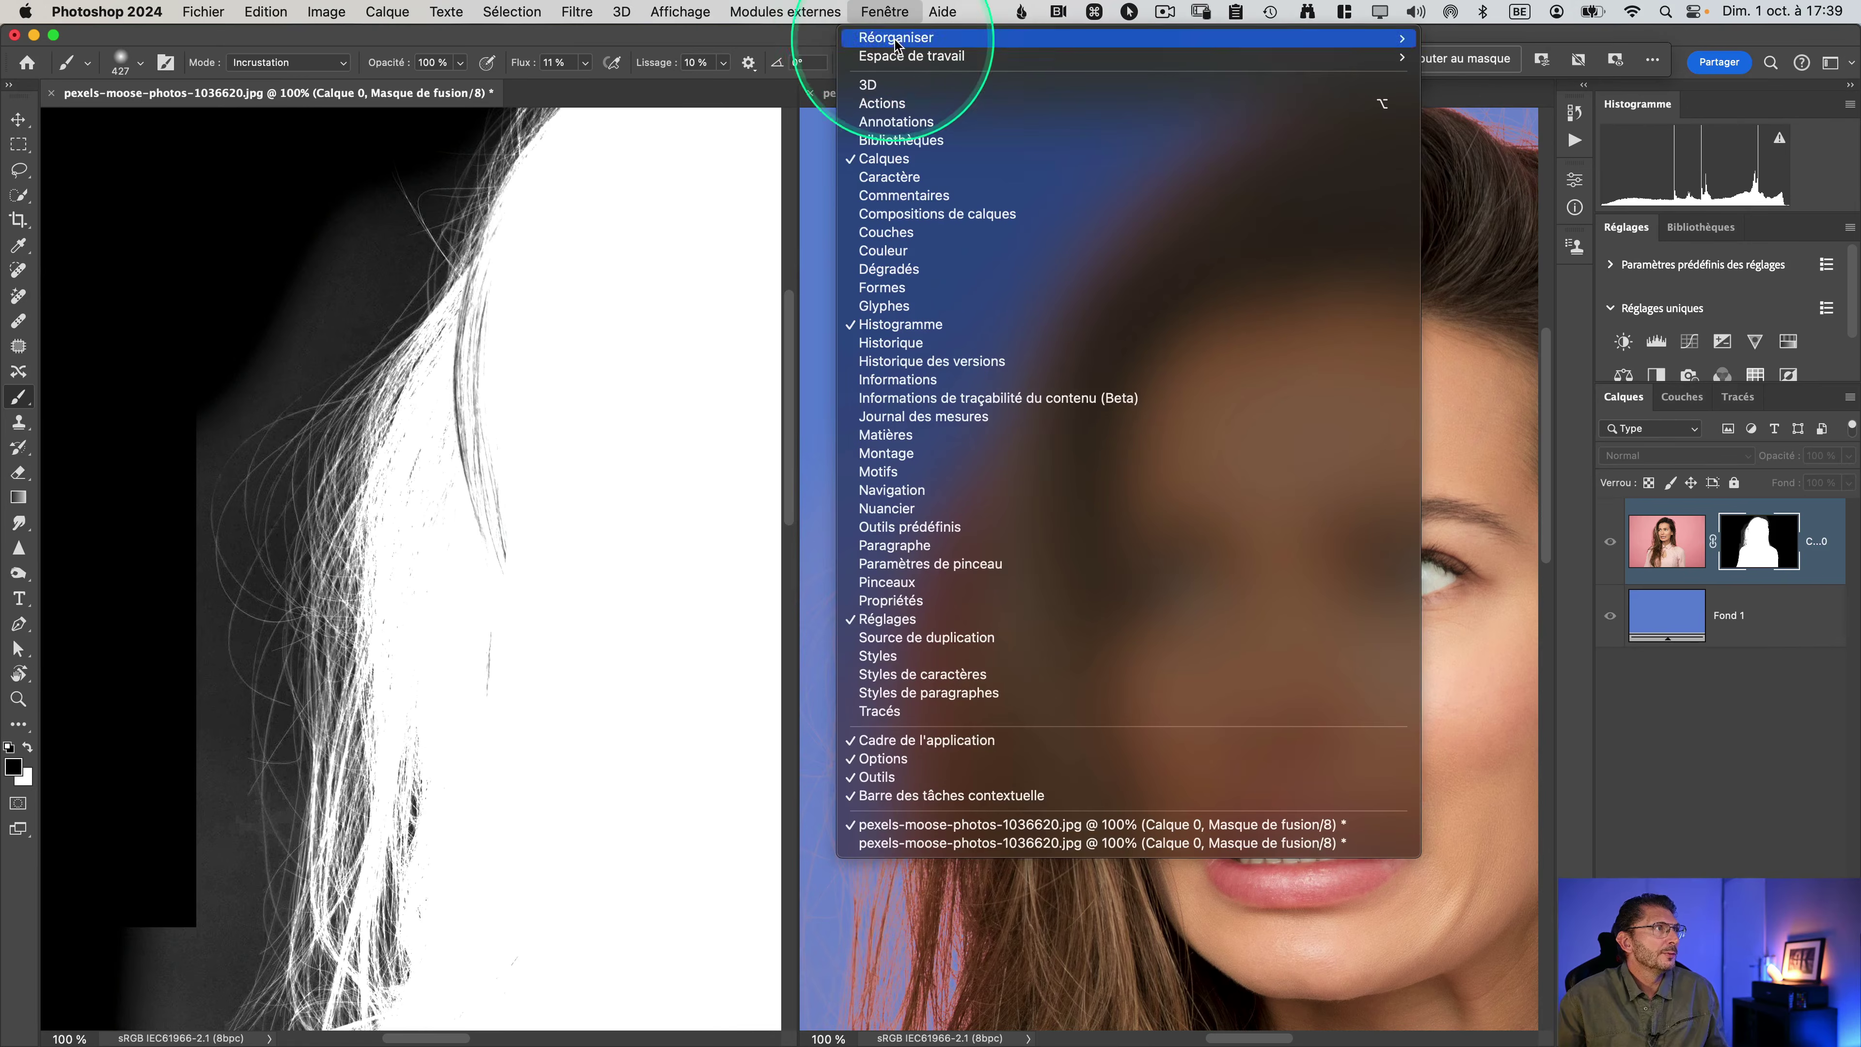
mouse_move(908, 38)
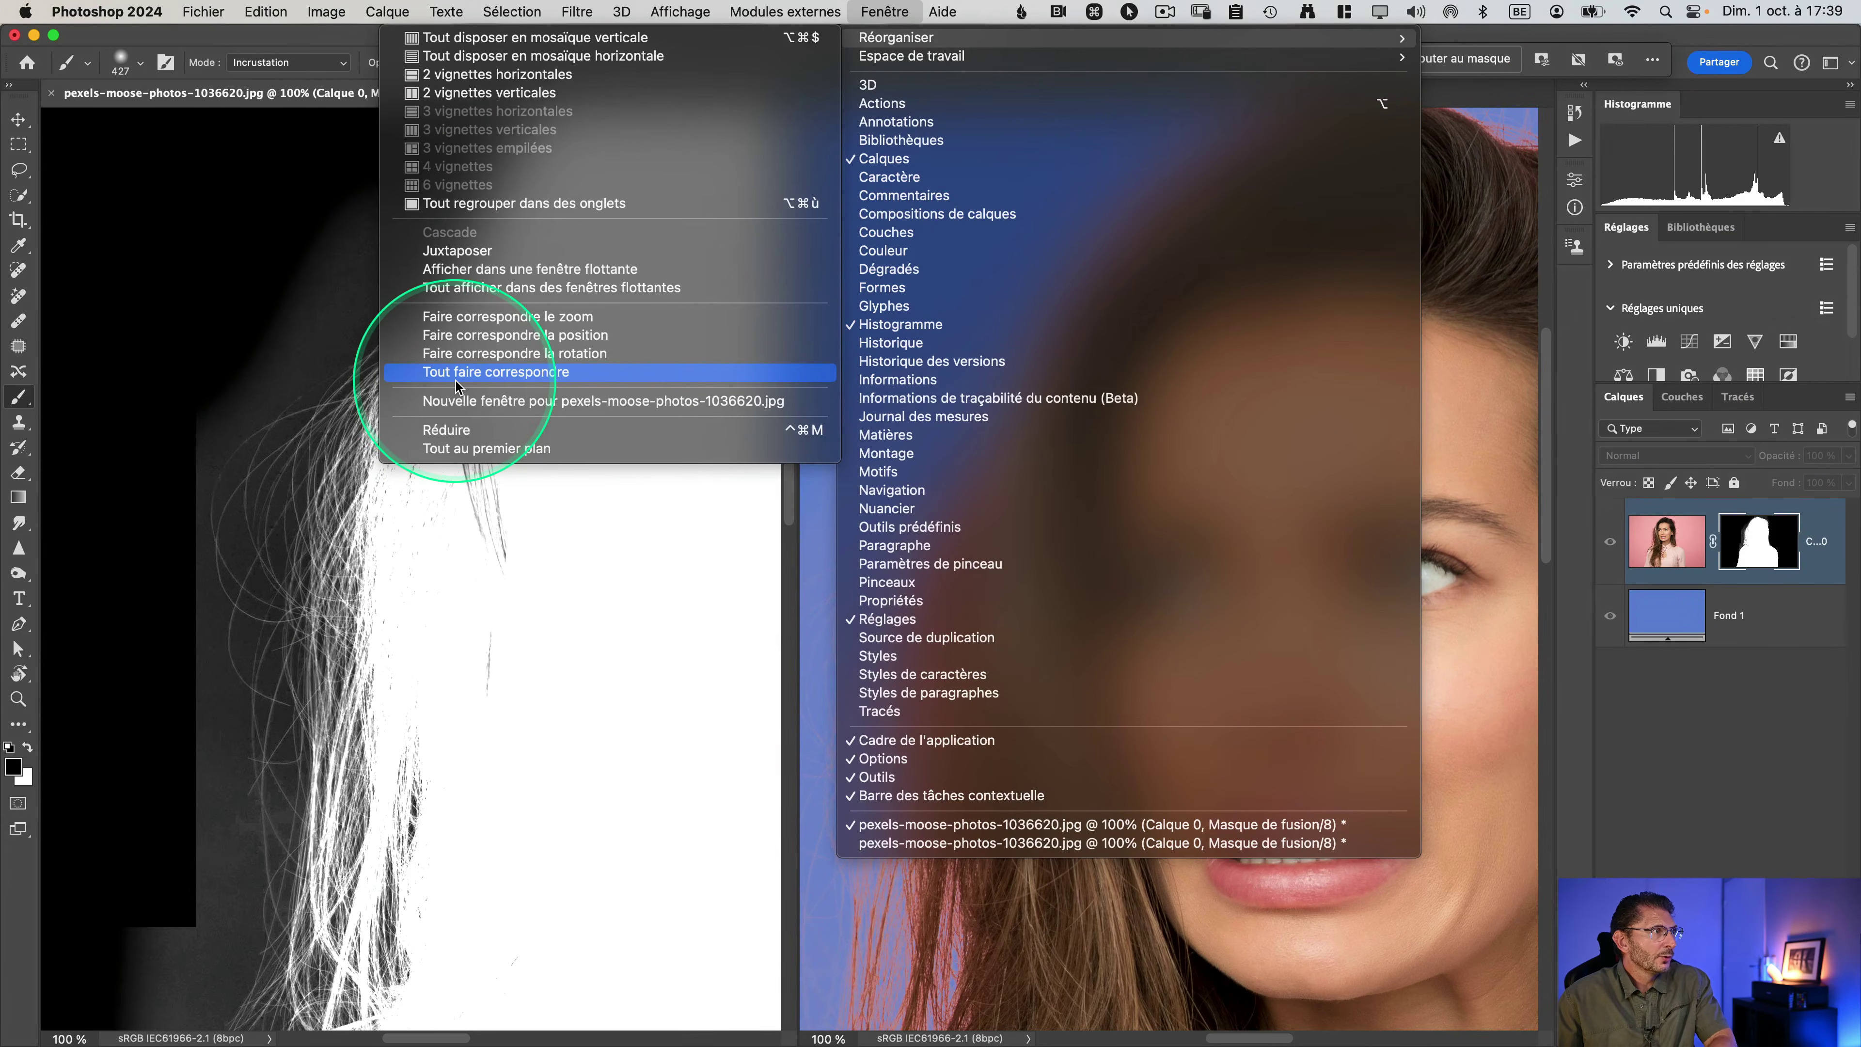
left_click(455, 373)
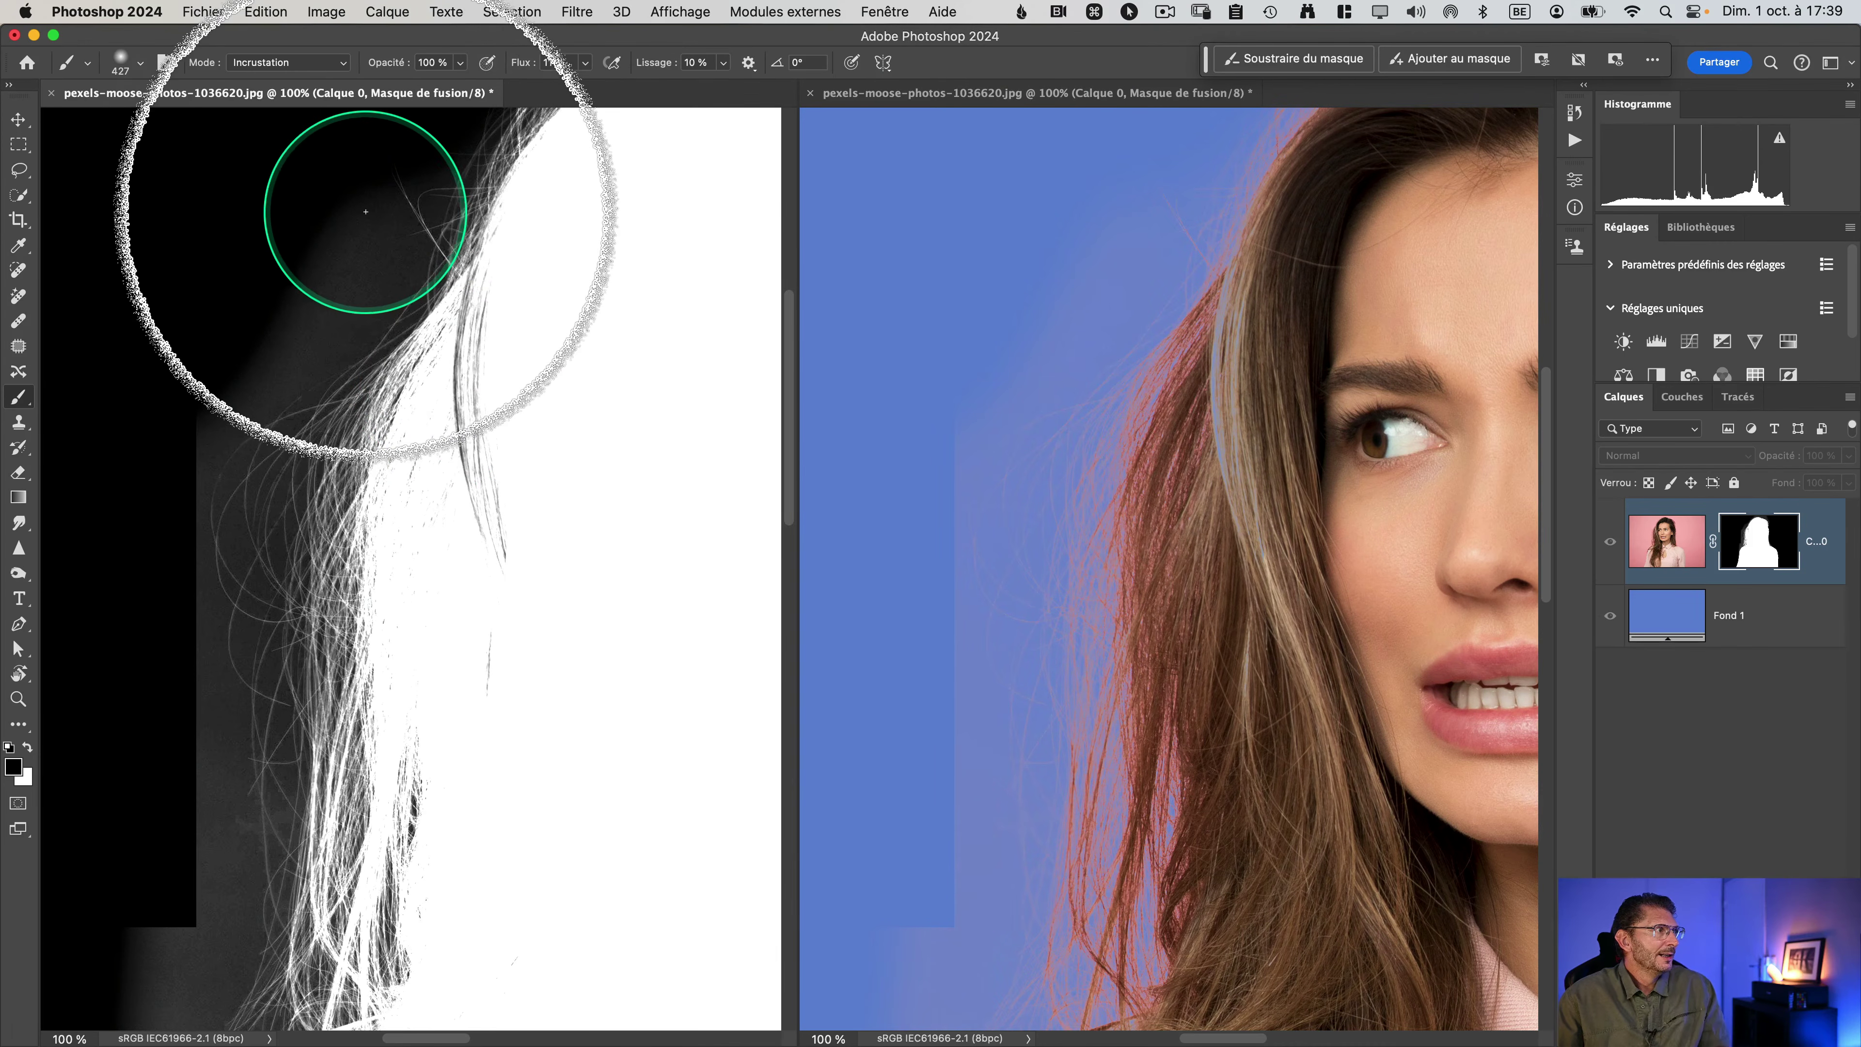
Step: Paint black over the grey halo along the left side of the hair, reducing the brush to 297 px
mouse_move(357, 224)
left_mouse_down()
mouse_move(292, 328)
mouse_move(236, 505)
mouse_move(213, 769)
left_mouse_up()
mouse_move(353, 242)
left_mouse_down()
mouse_move(269, 499)
mouse_move(286, 549)
left_mouse_up()
mouse_move(323, 465)
left_mouse_down()
mouse_move(286, 482)
mouse_move(278, 457)
mouse_move(312, 491)
mouse_move(278, 416)
mouse_move(218, 721)
mouse_move(187, 781)
mouse_move(207, 769)
mouse_move(212, 871)
mouse_move(682, 652)
left_mouse_up()
key("space")
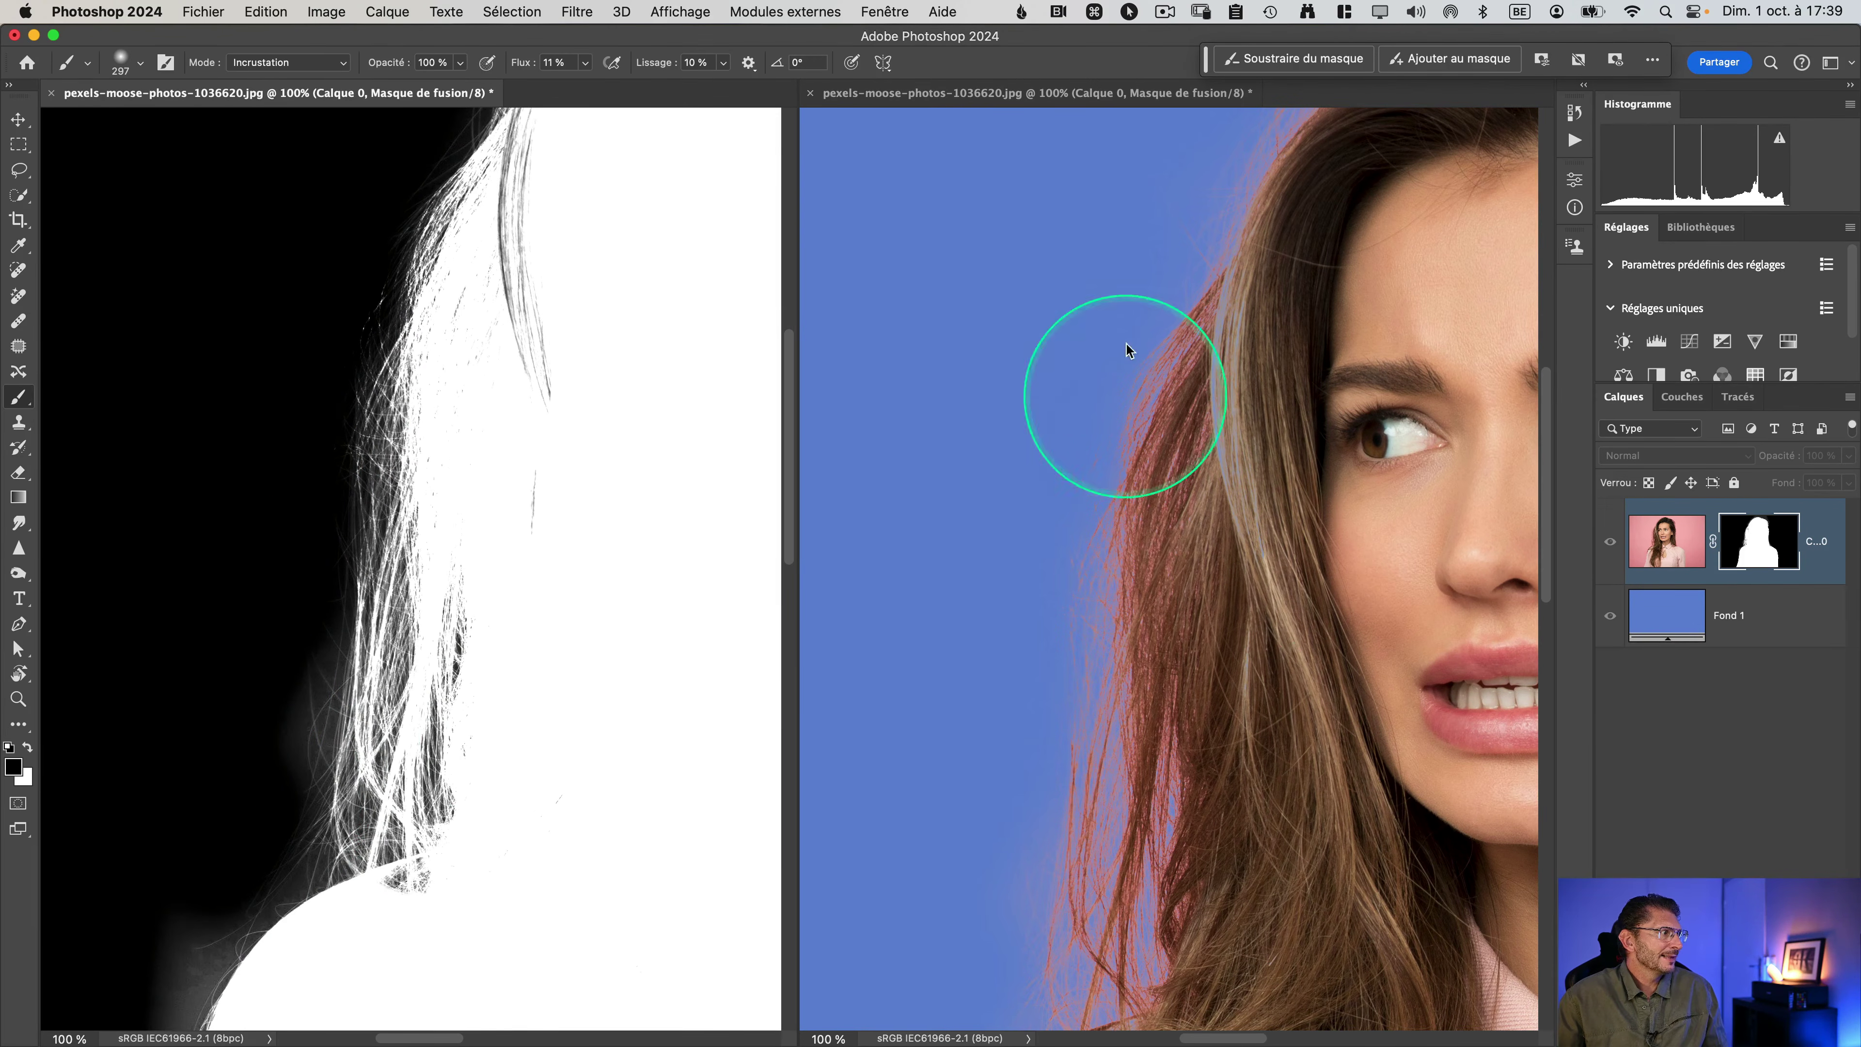
Step: Regroup the two windows with the composite first, and tile them side by side with the composite on the left
left_click(1028, 96)
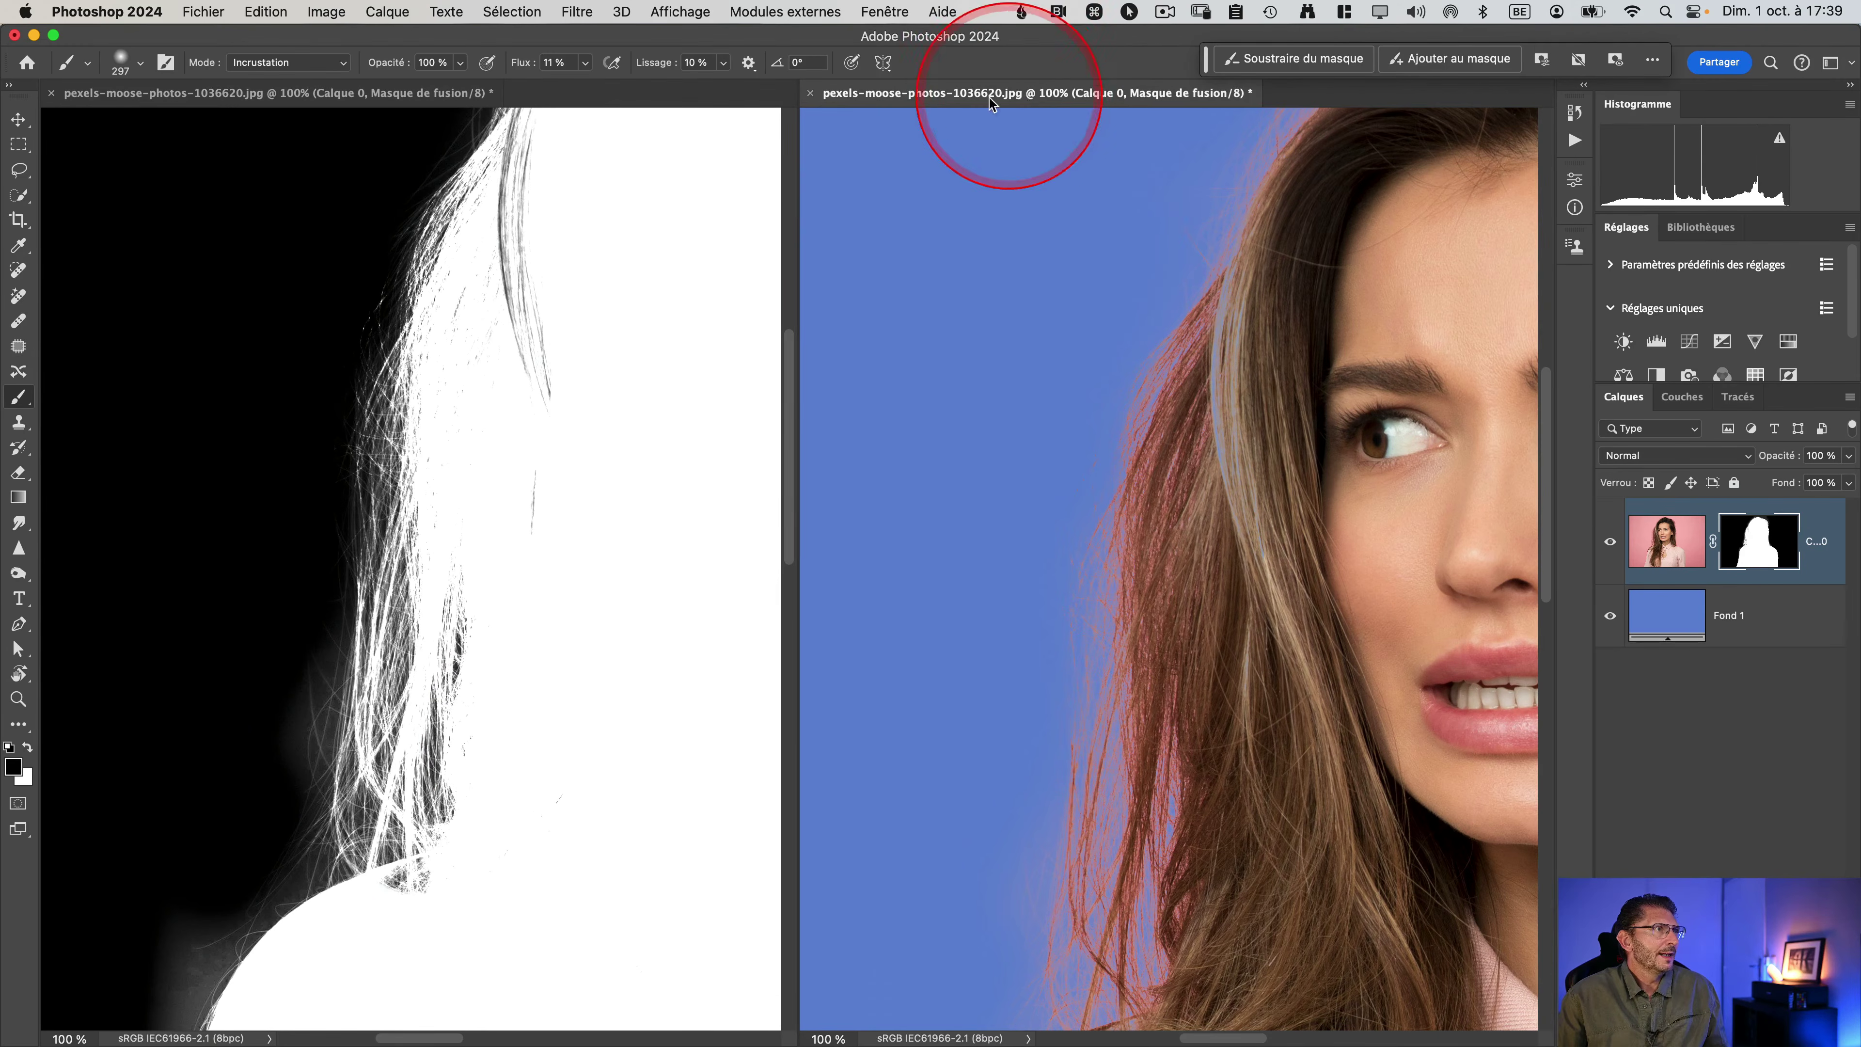
left_click_drag(989, 103, 1132, 84)
left_click(885, 11)
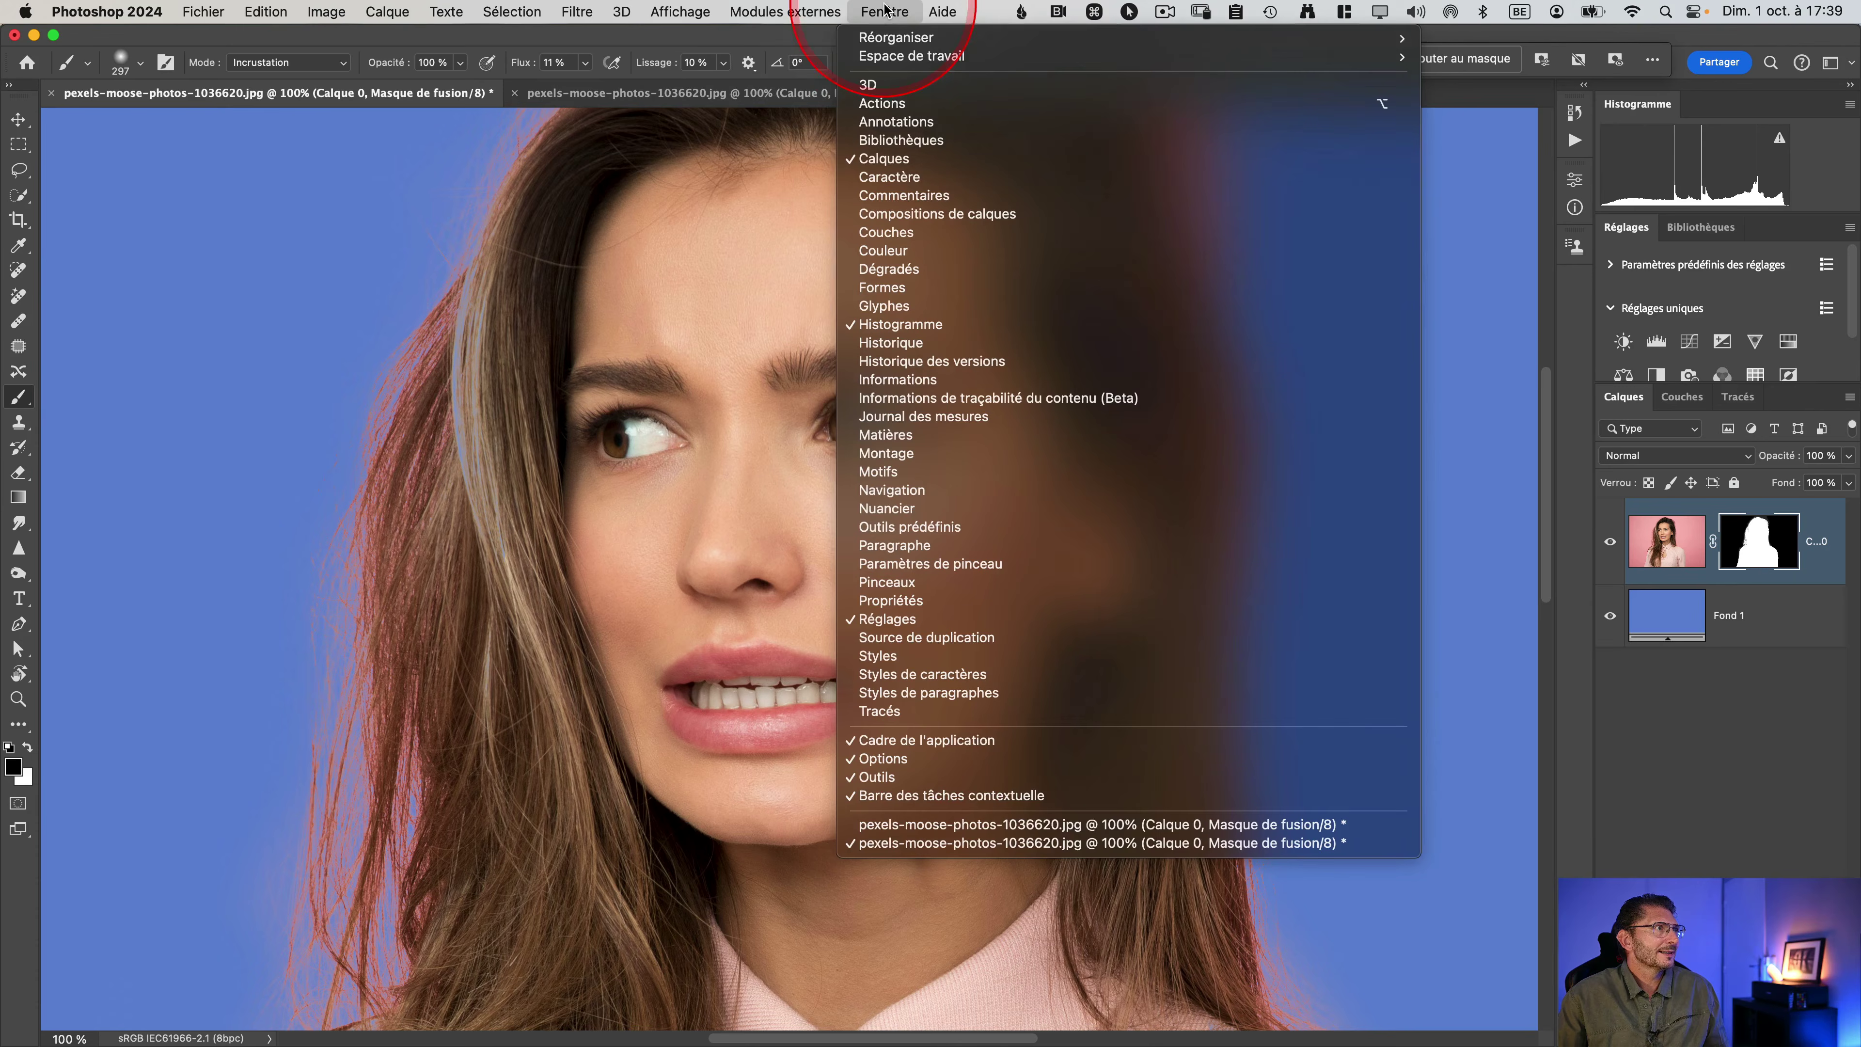
mouse_move(894, 38)
left_click(599, 38)
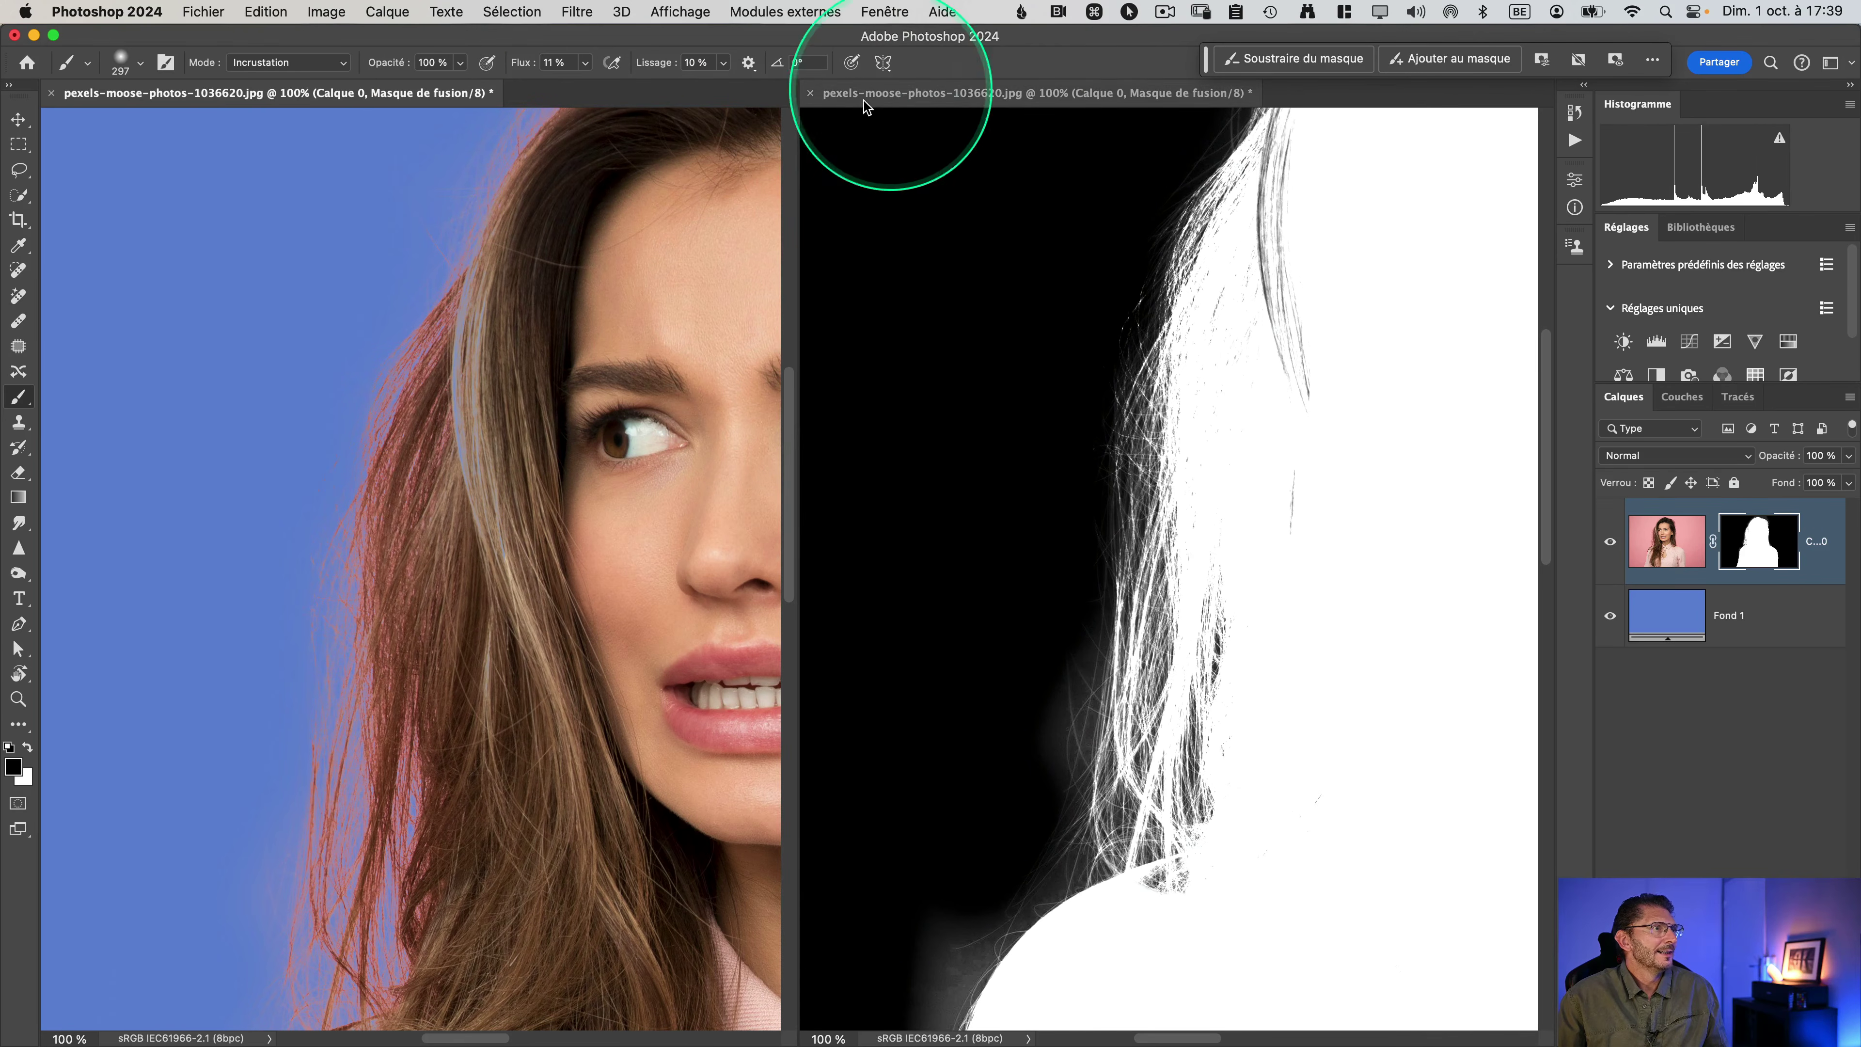
Step: Detach the second document window onto the secondary screen and display its layer mask alone
left_click(884, 99)
left_click_drag(893, 94, 1579, 869)
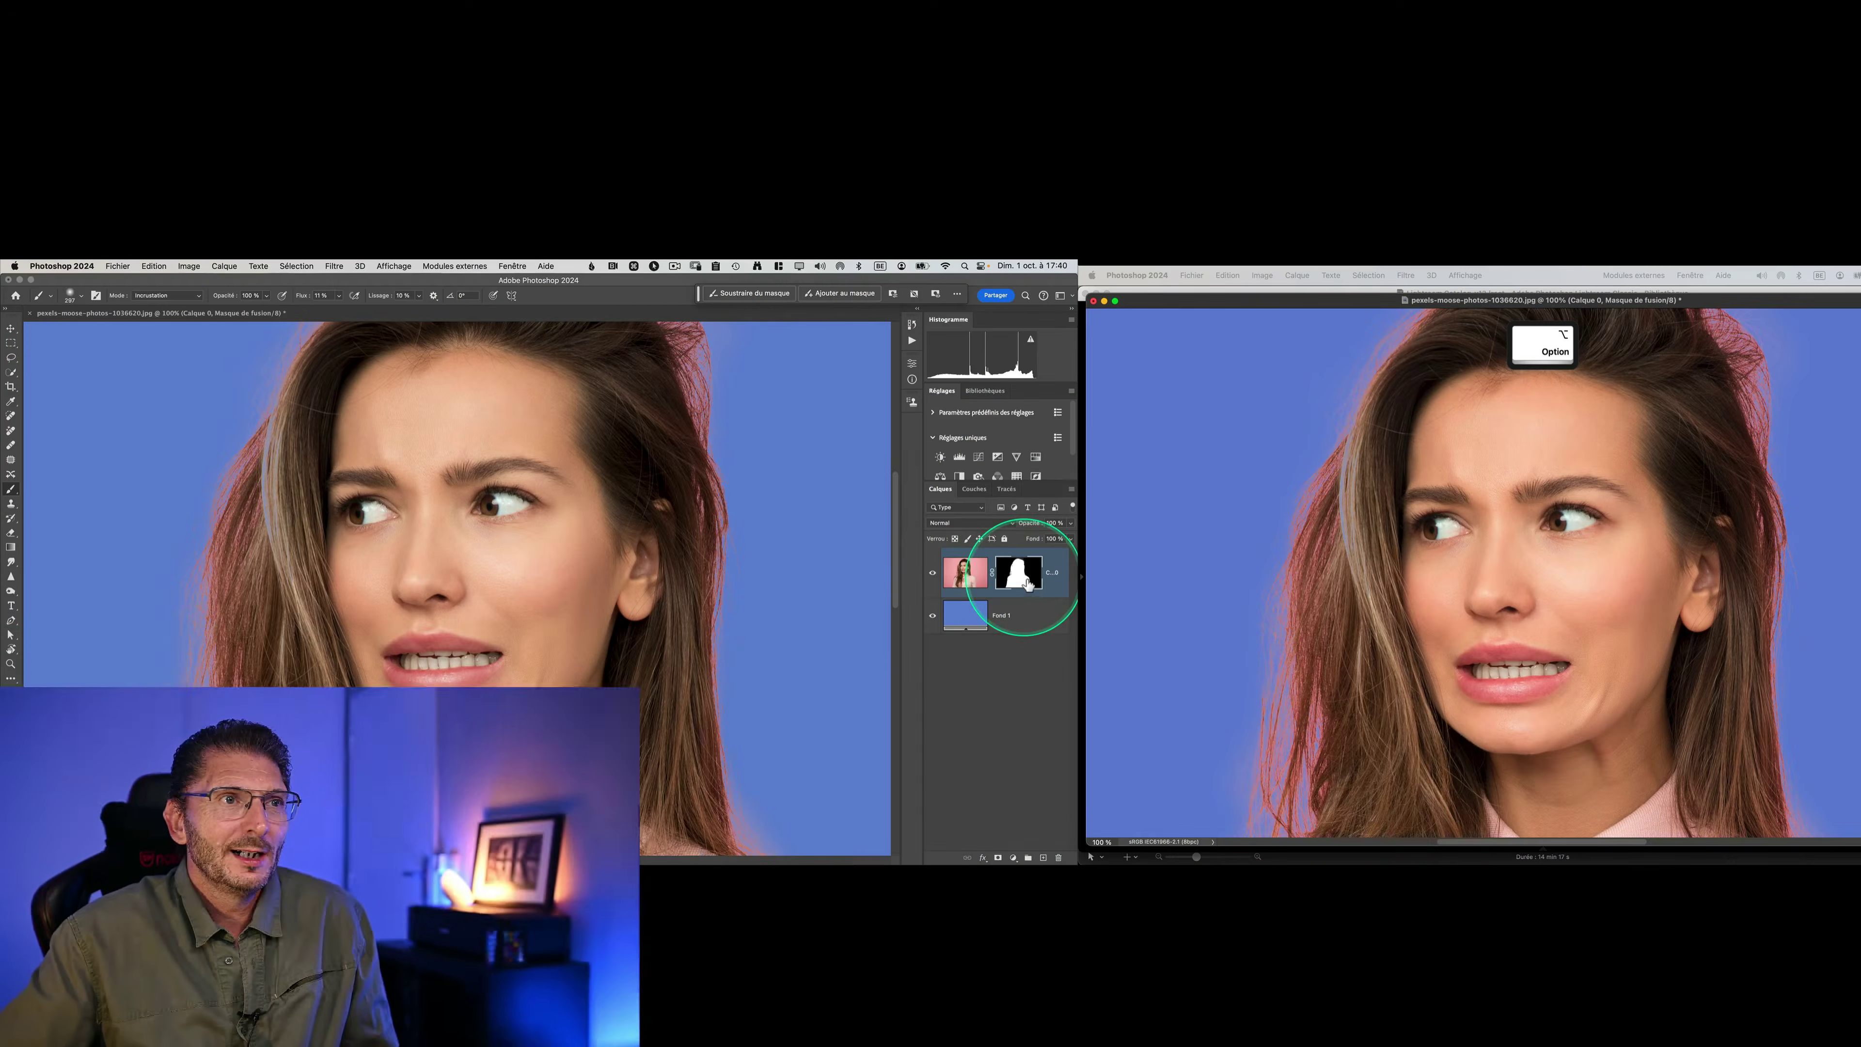
left_click(1027, 584, "alt")
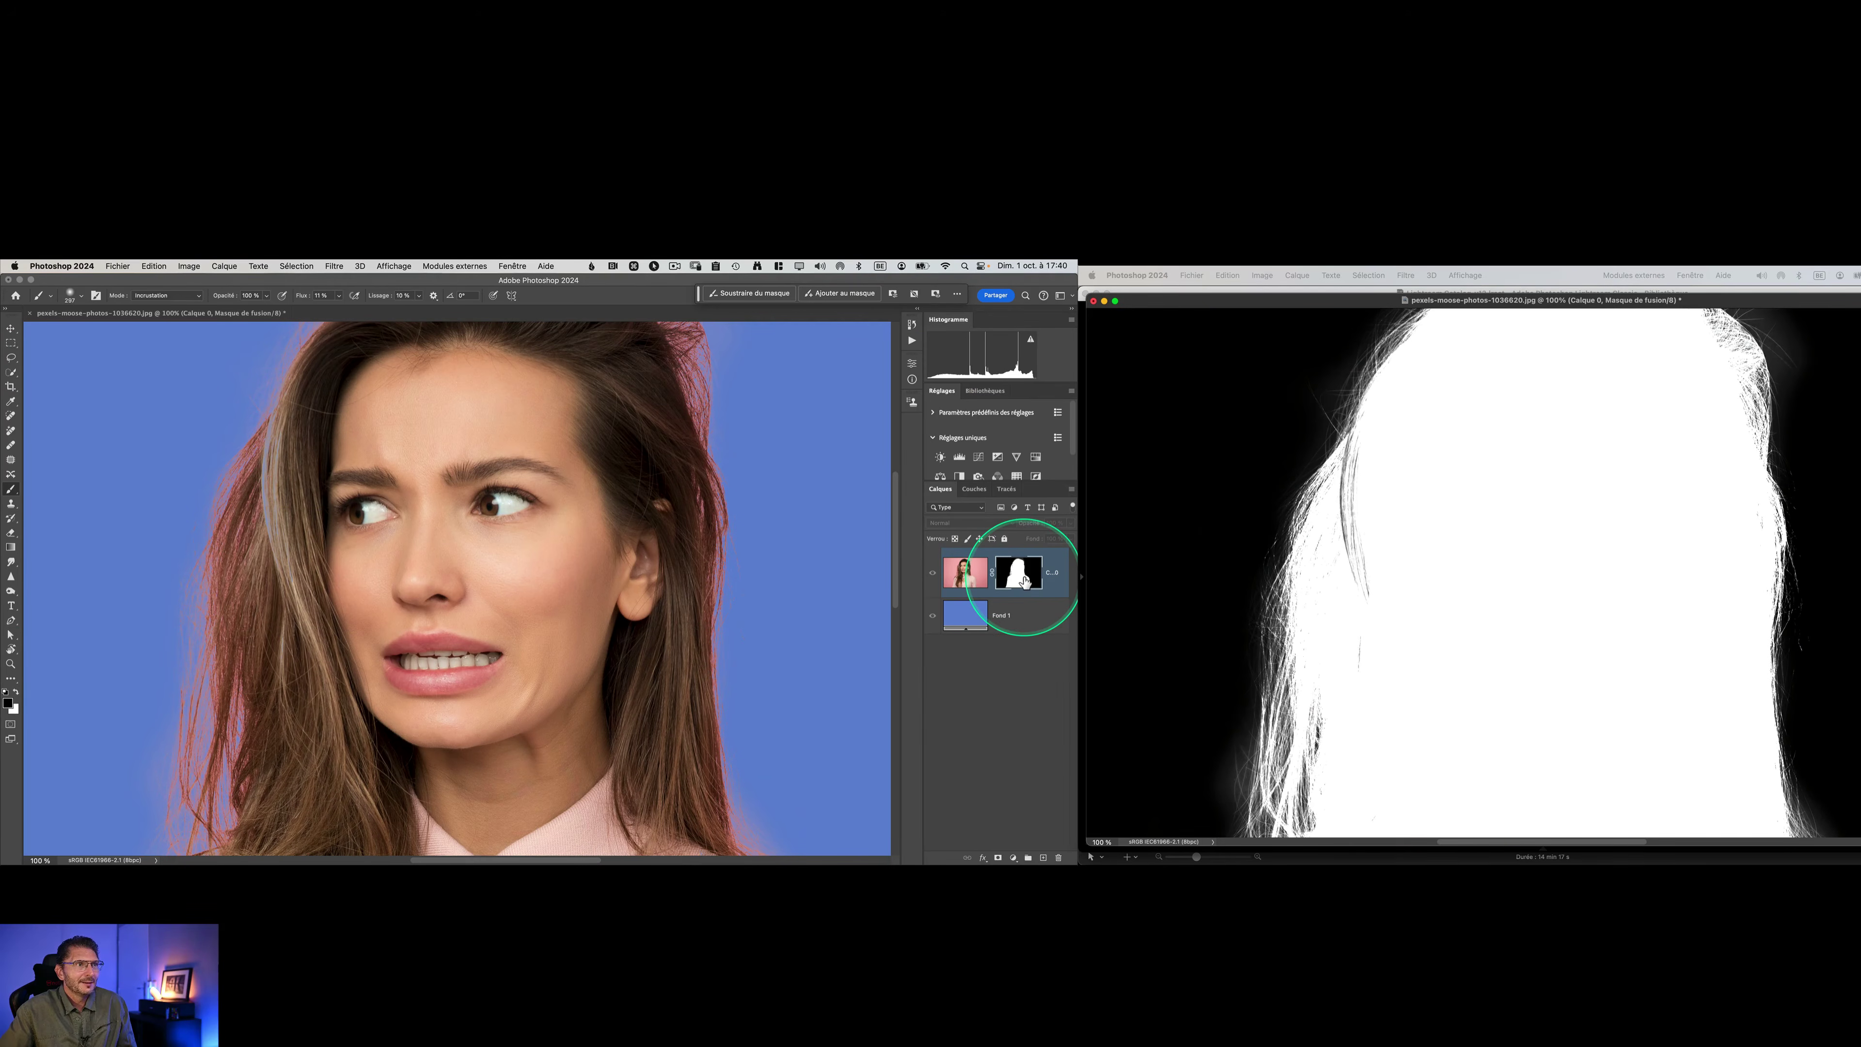
Step: Switch the second document window from the mask alone back to the composite view
left_click(1222, 277)
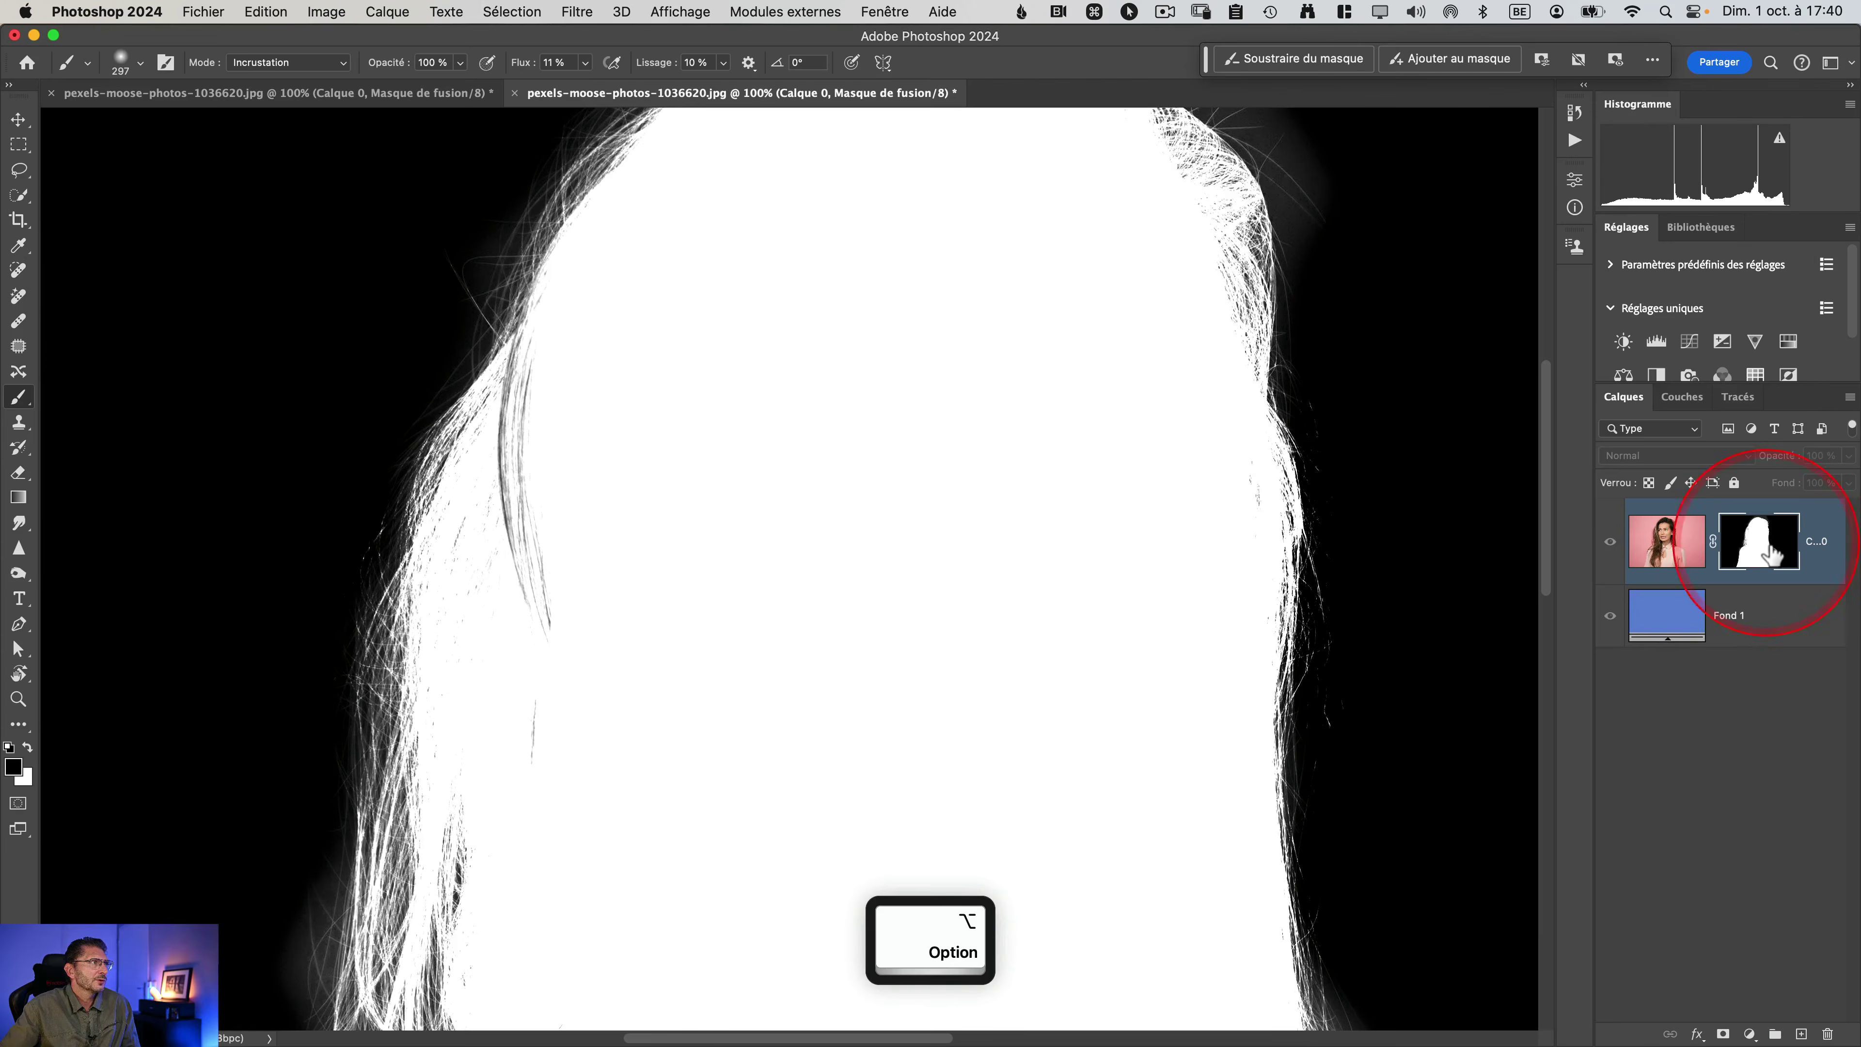
left_click(1018, 572, "alt")
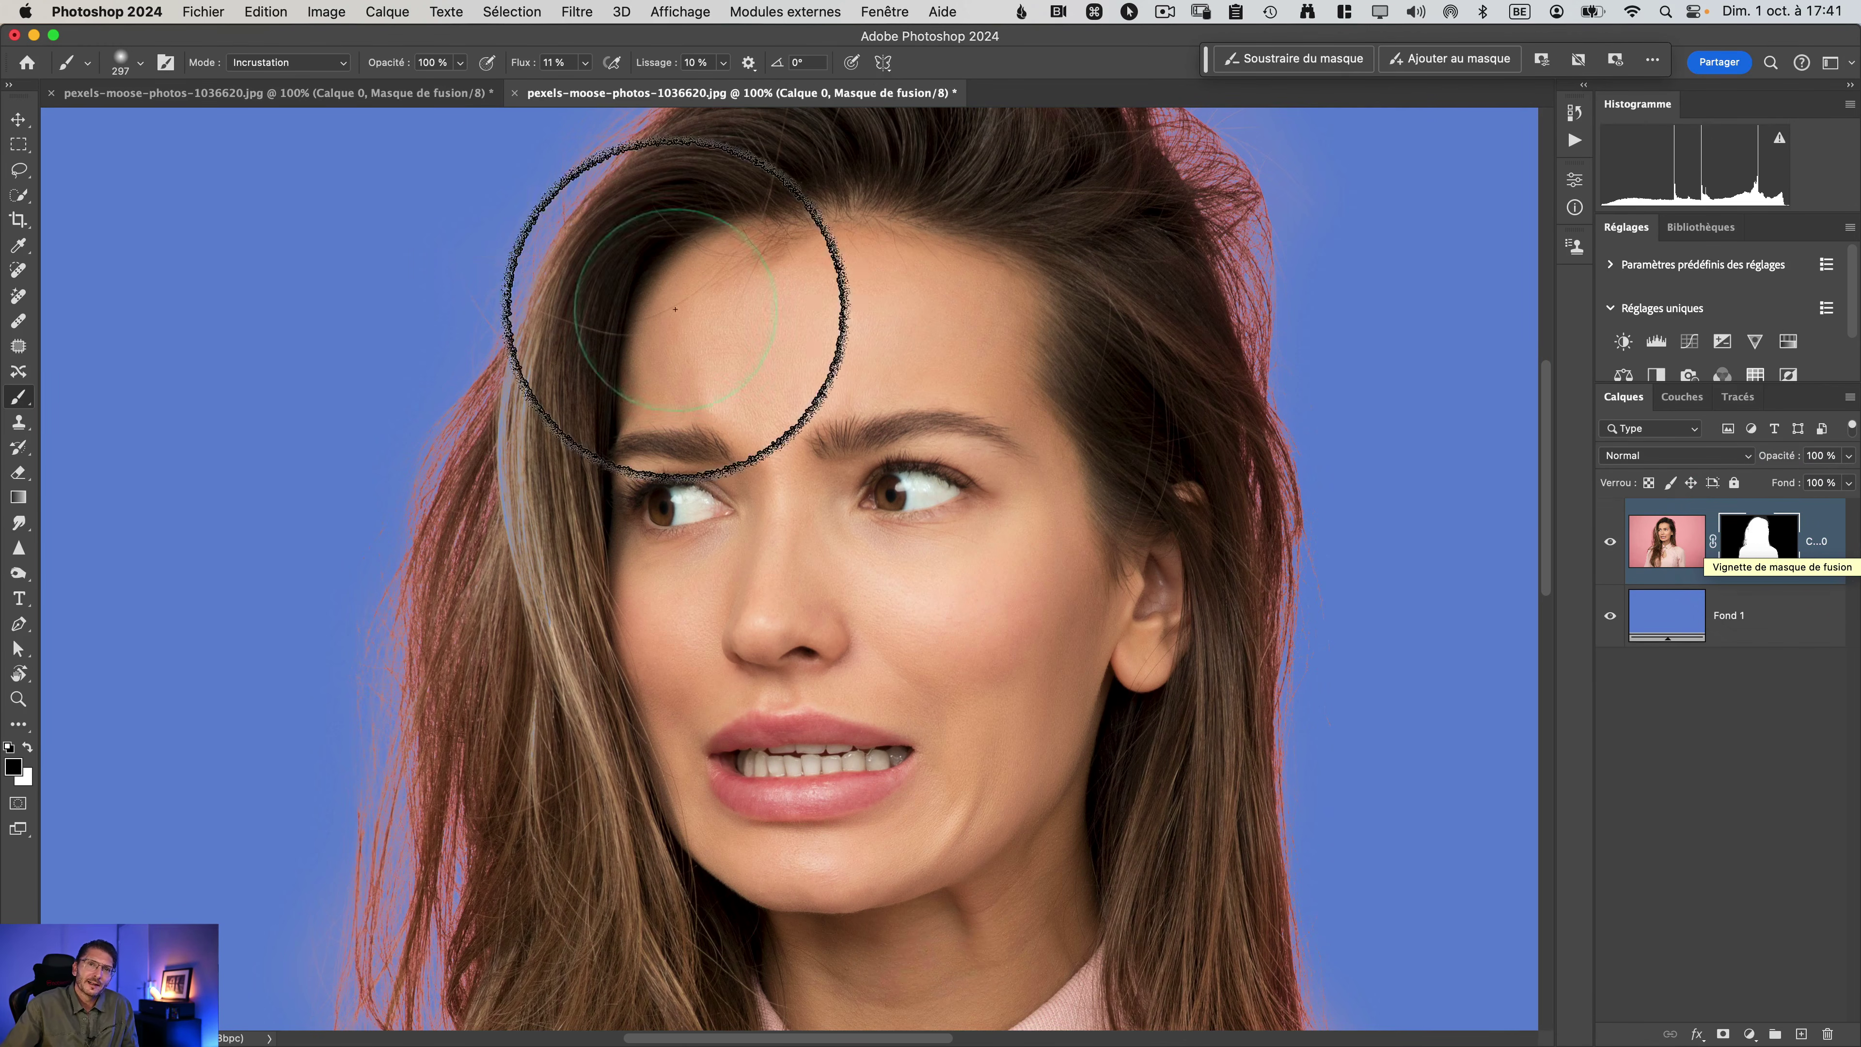
left_click(477, 369)
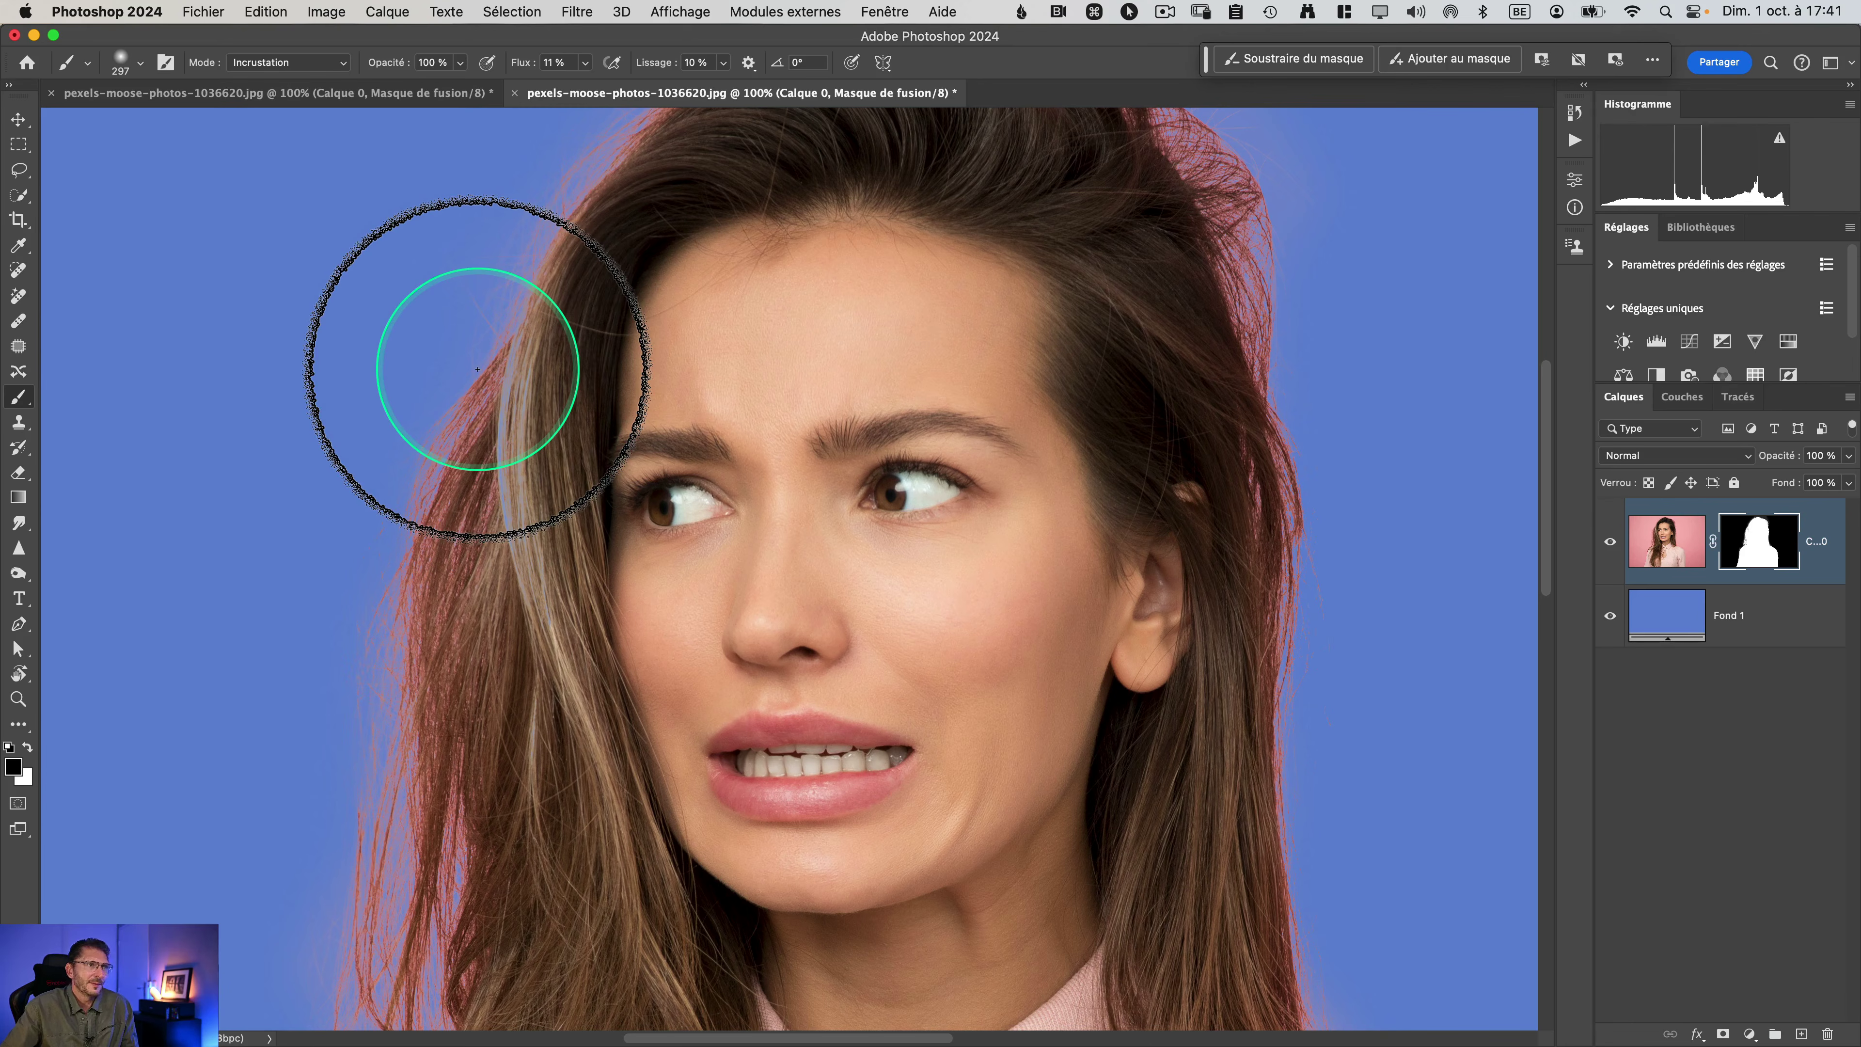